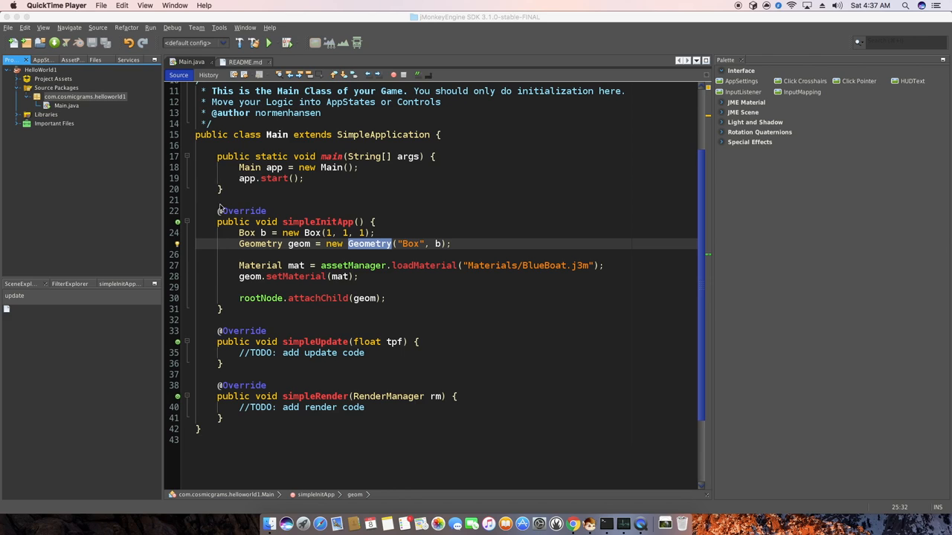
Step: Create the package com.cosmicgrams.helloworld1.state via New > Java Package from the helloworld1 package menu
click(304, 214)
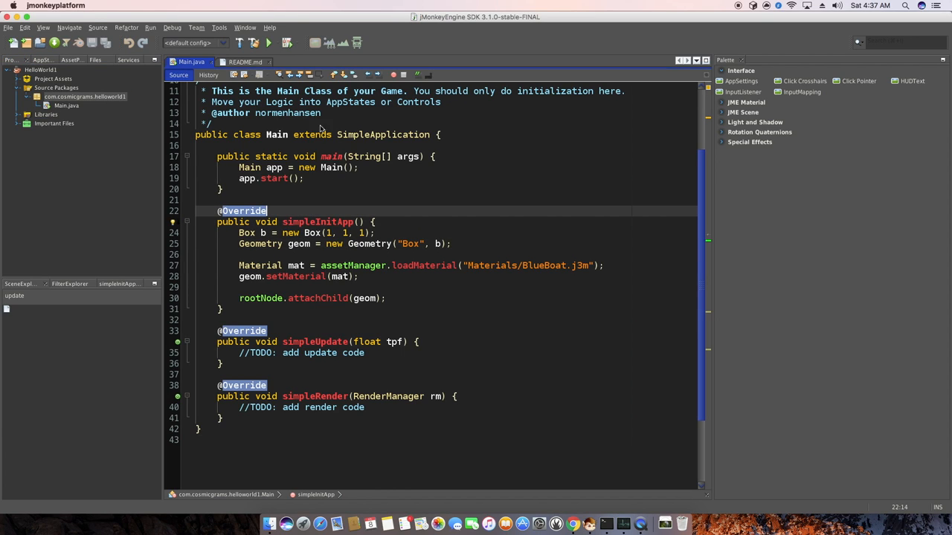
right_click(88, 97)
mouse_move(111, 105)
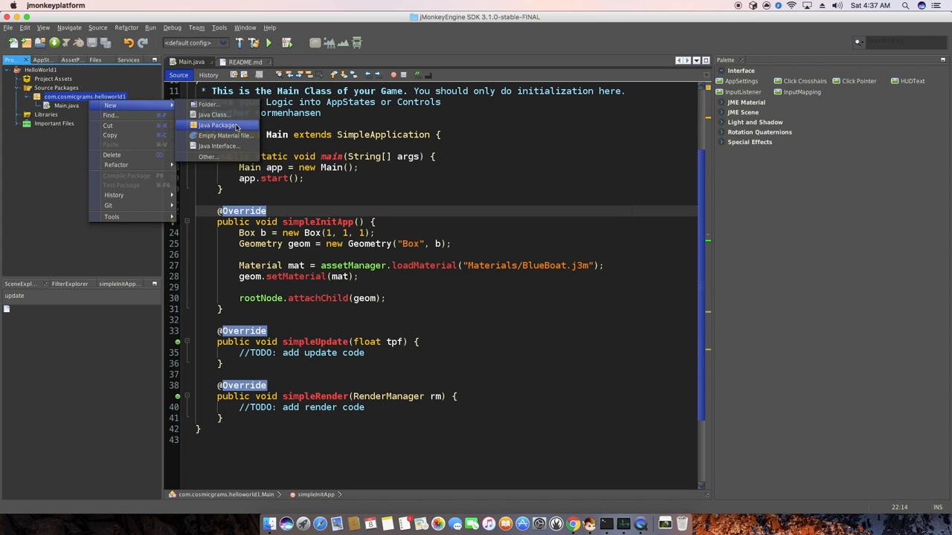
click(236, 126)
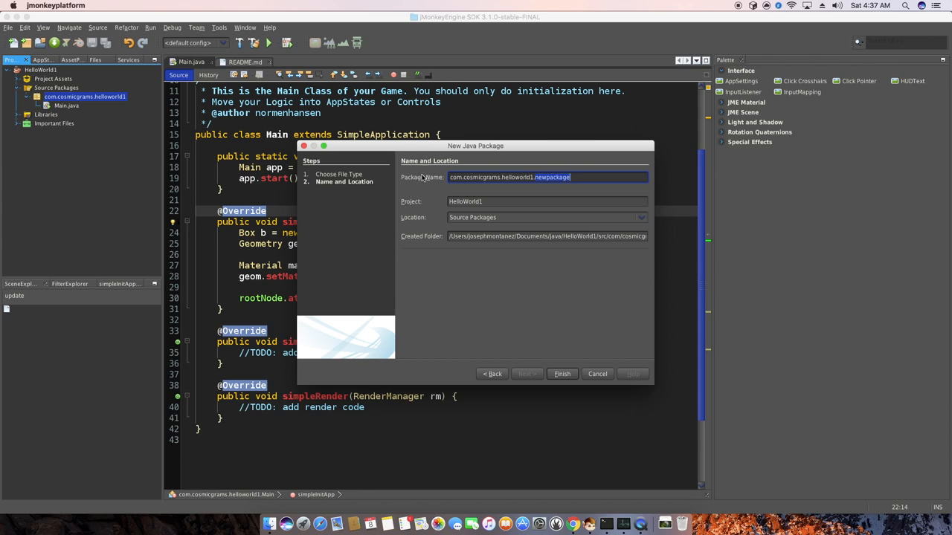
text(state)
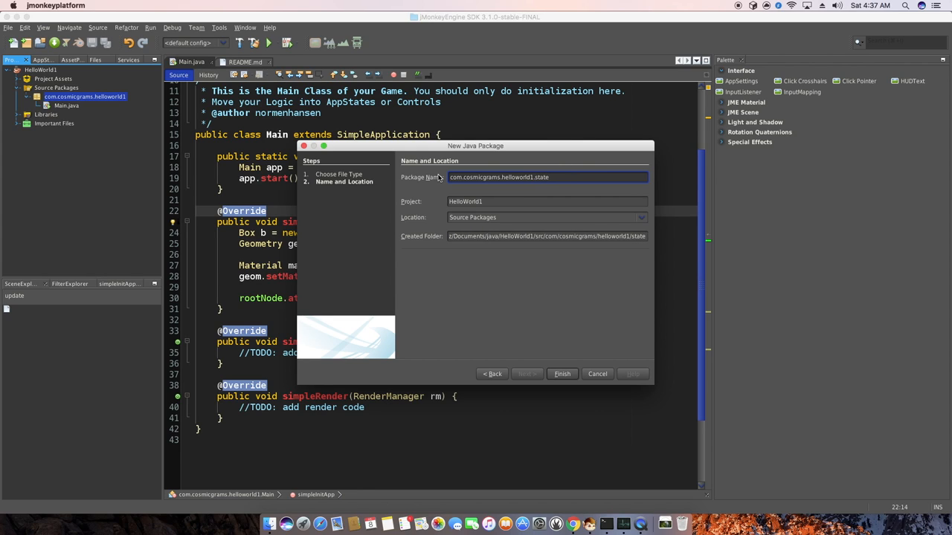
click(562, 374)
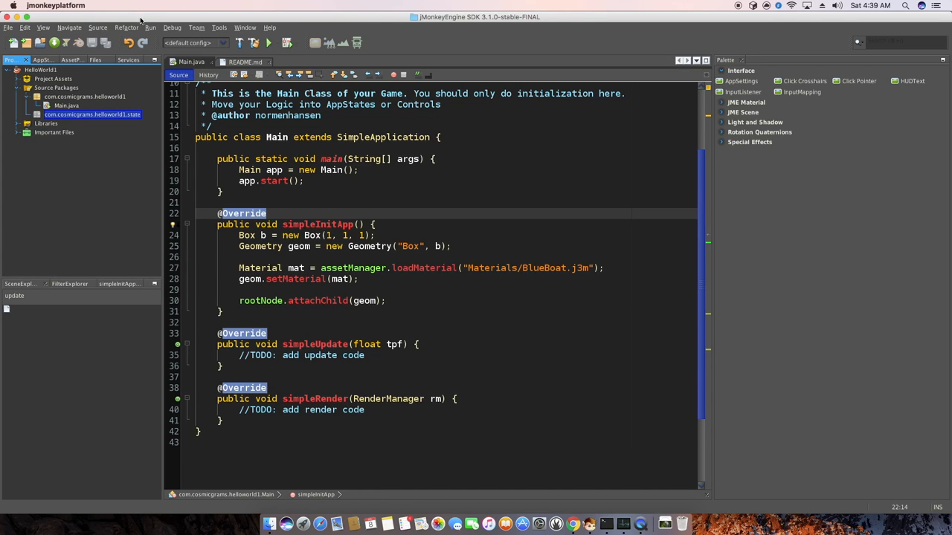
Step: Run HelloWorld1 with the default display settings, view the textured box, and close the game window
click(269, 42)
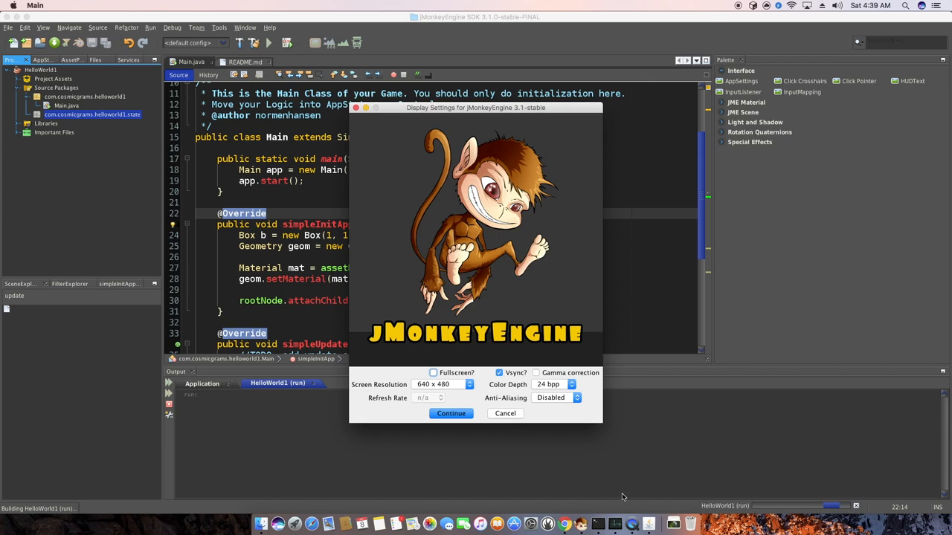
click(452, 414)
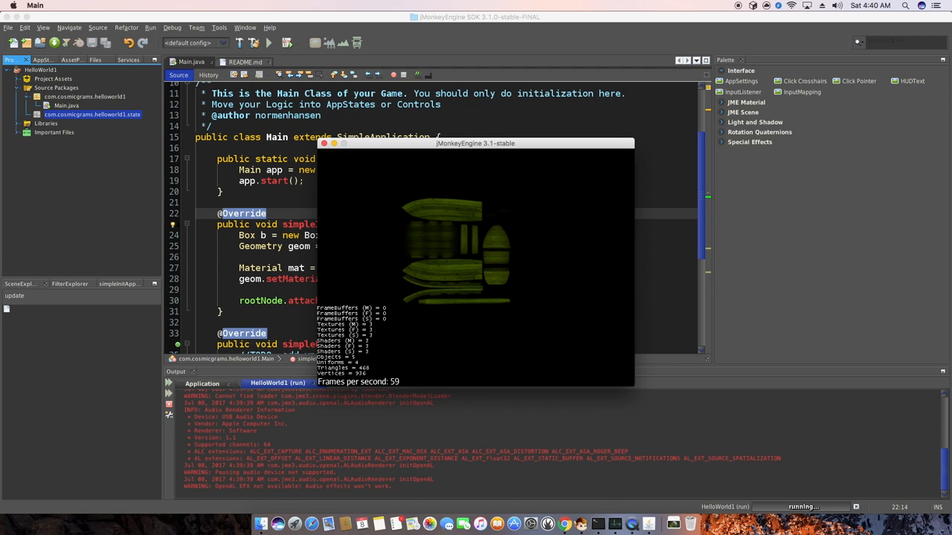
click(325, 144)
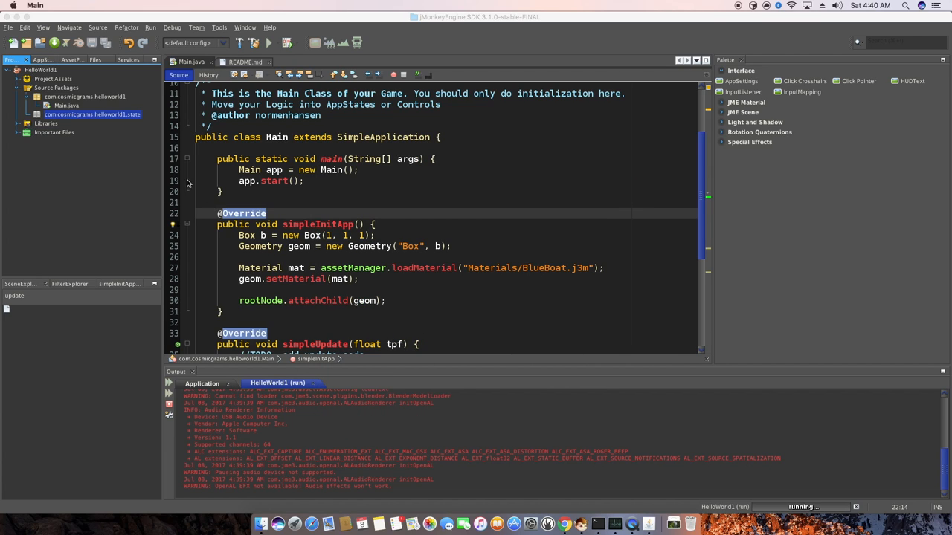
Step: Create a new Java class Level01State in the state package and start editing its declaration
right_click(110, 118)
mouse_move(132, 120)
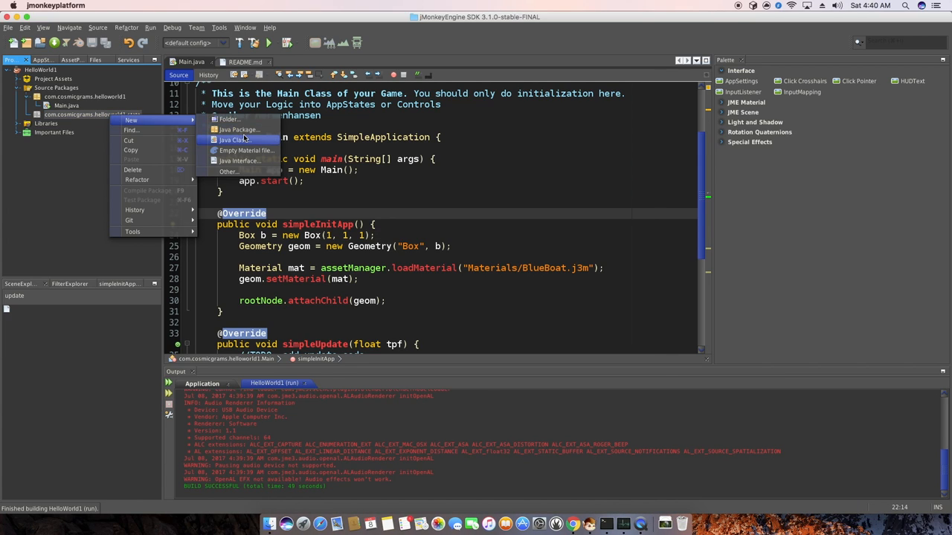
click(235, 140)
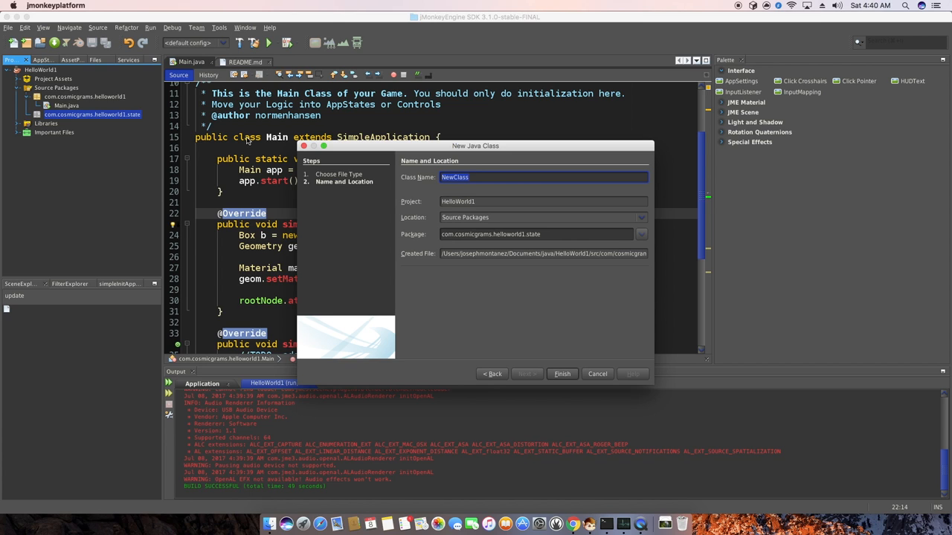
mouse_move(377, 146)
mouse_down()
mouse_move(325, 280)
mouse_move(308, 134)
mouse_up()
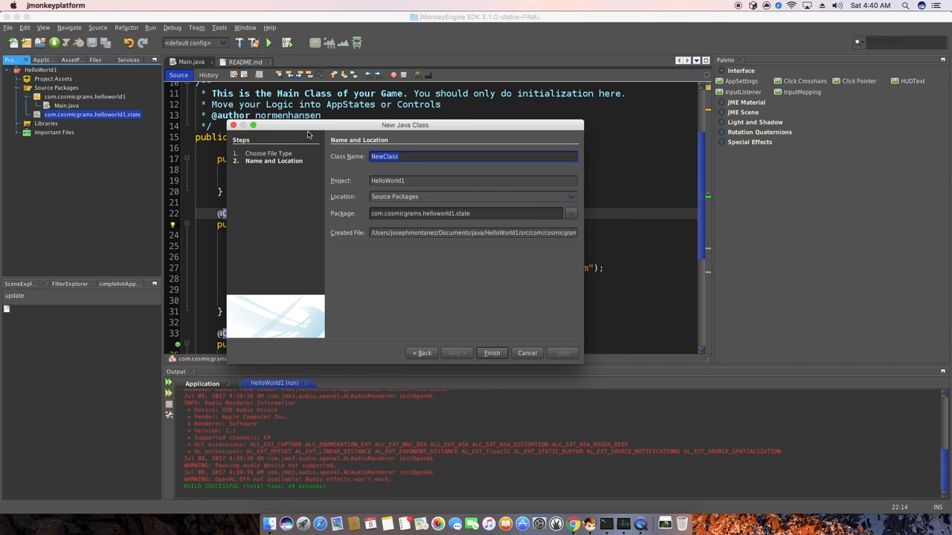
text(Level01State)
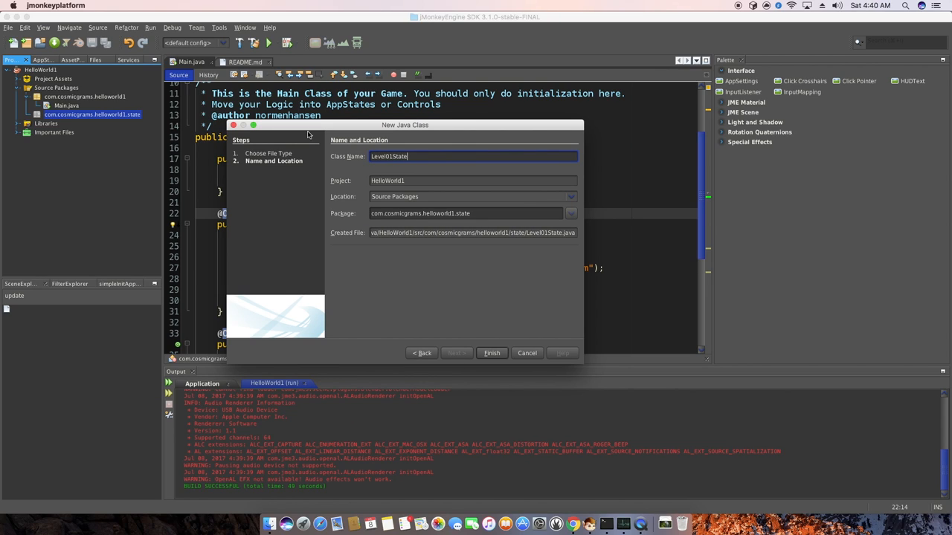
key(Return)
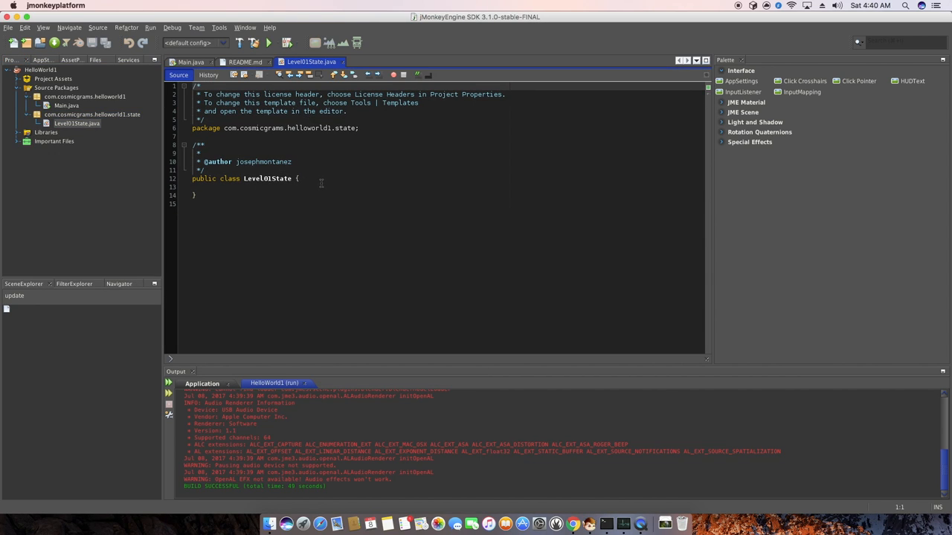
click(321, 181)
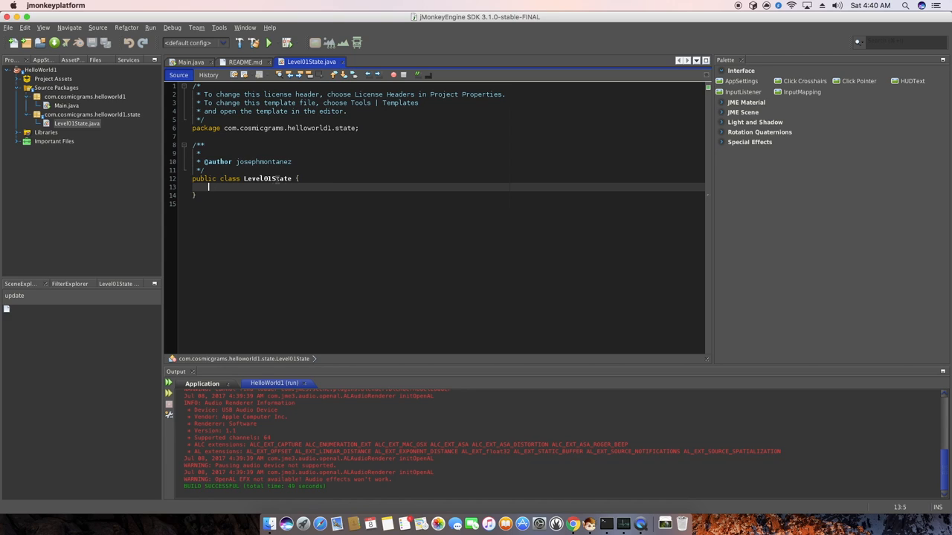
Step: Add 'extends AbstractAppState' to Level01State and import com.jme3.app.state.AbstractAppState
double_click(287, 178)
key(Right)
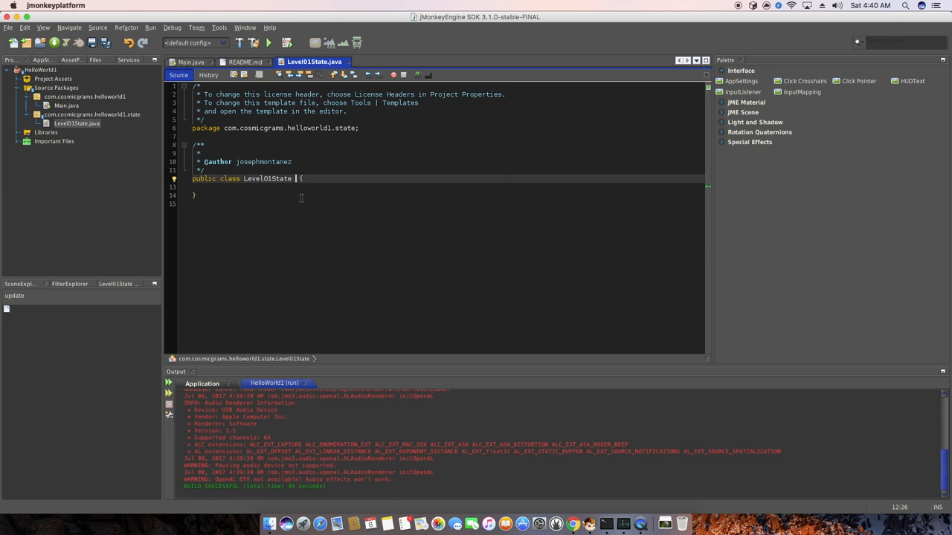
text(exten)
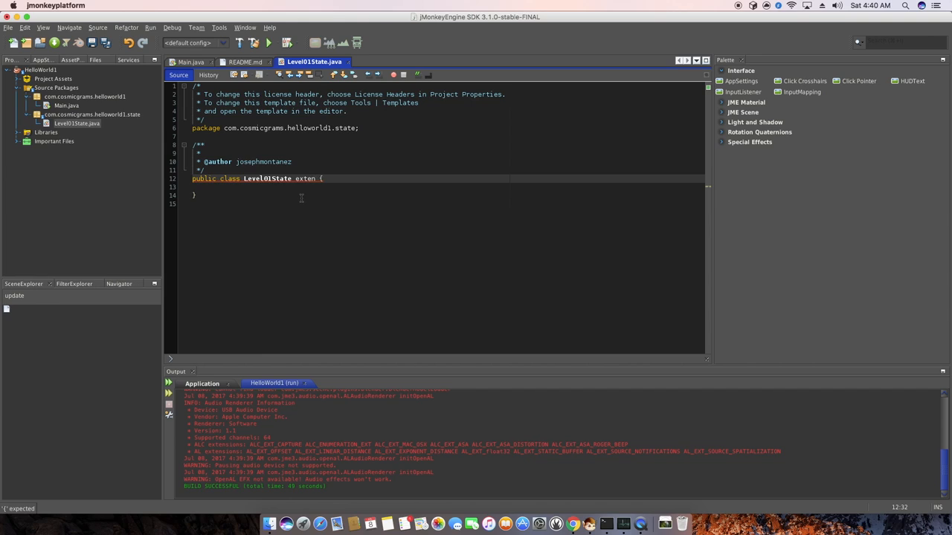
text(d Abstr)
text(act )
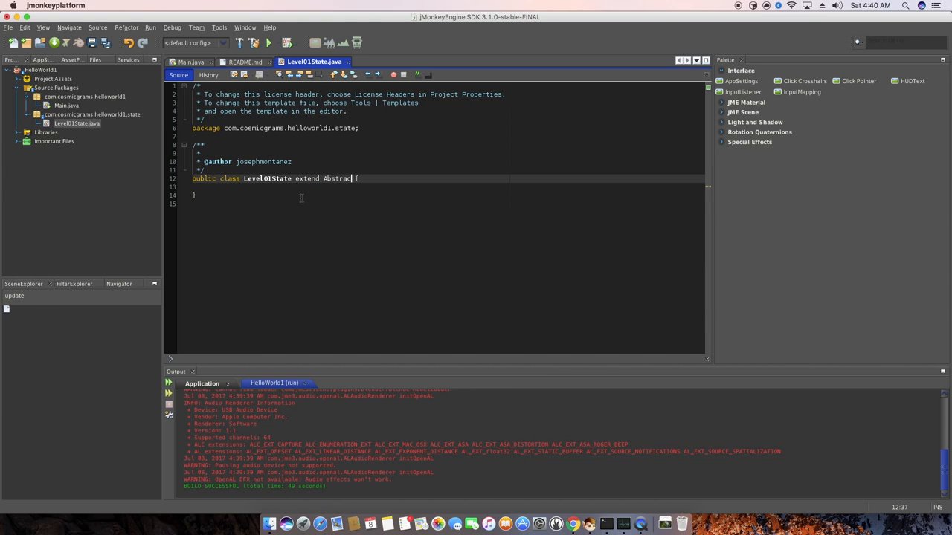
text(AppSta)
key(BackSpace)
key(BackSpace)
key(BackSpace)
text(pState)
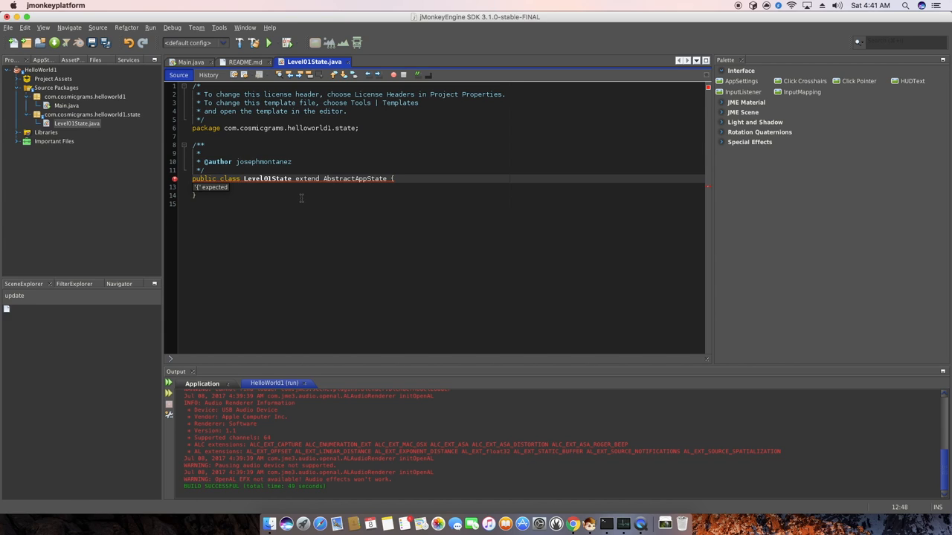
key(alt+Left)
key(alt+Left)
text(s)
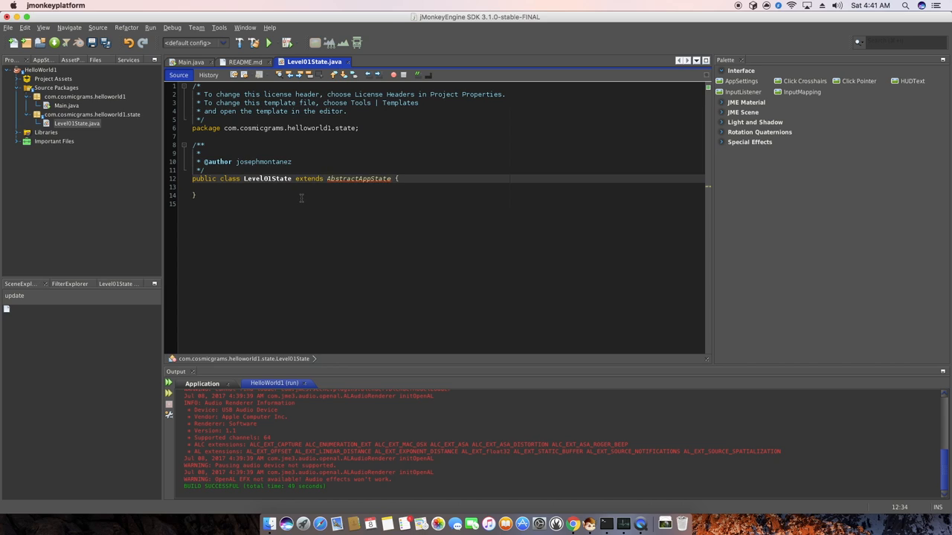
key(alt+Return)
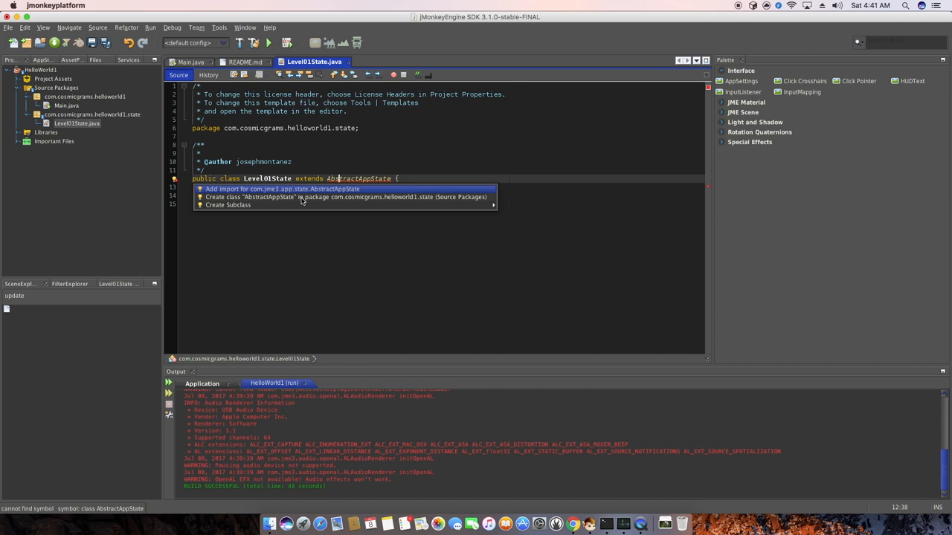
key(Return)
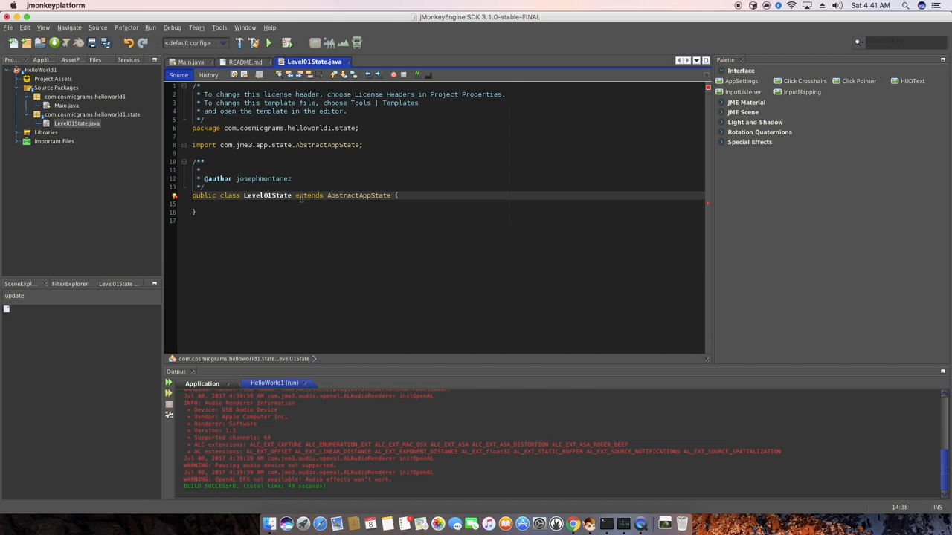
click(302, 204)
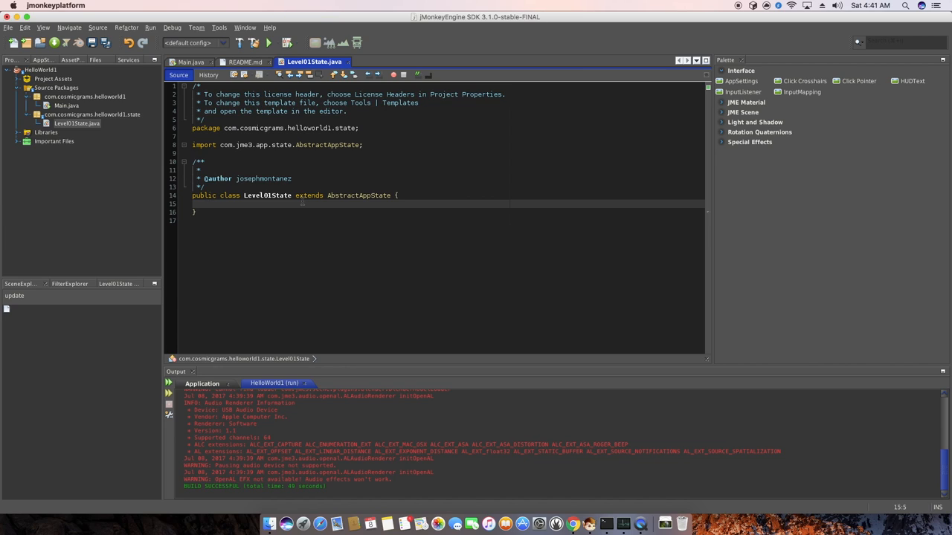
Step: Write a public Level01State(SimpleApplication app) constructor with an empty body
key(Return)
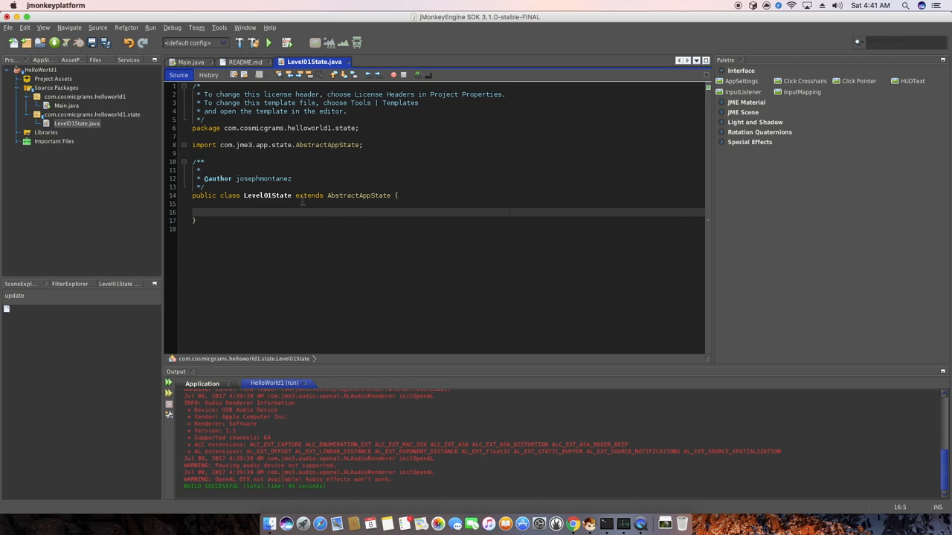
text(public )
text(Level)
key(Return)
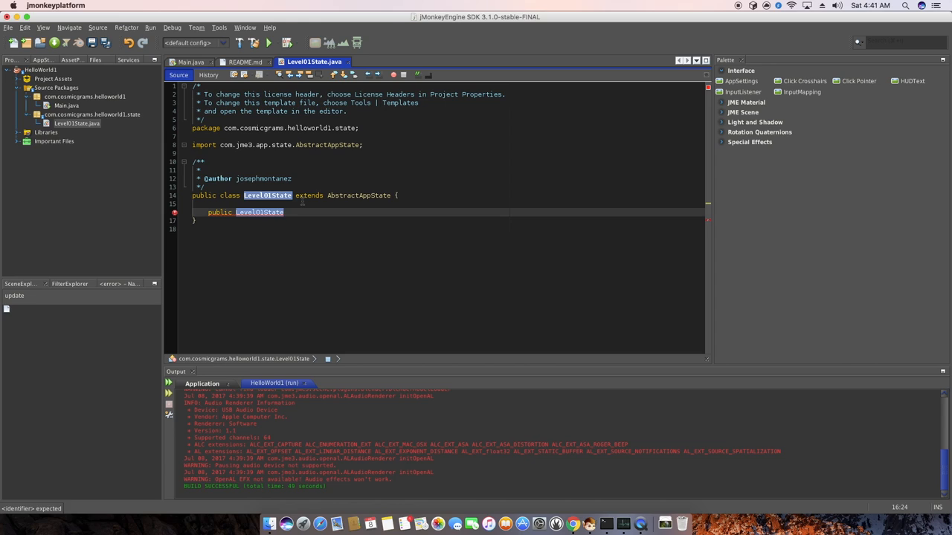
text(())
key(Left)
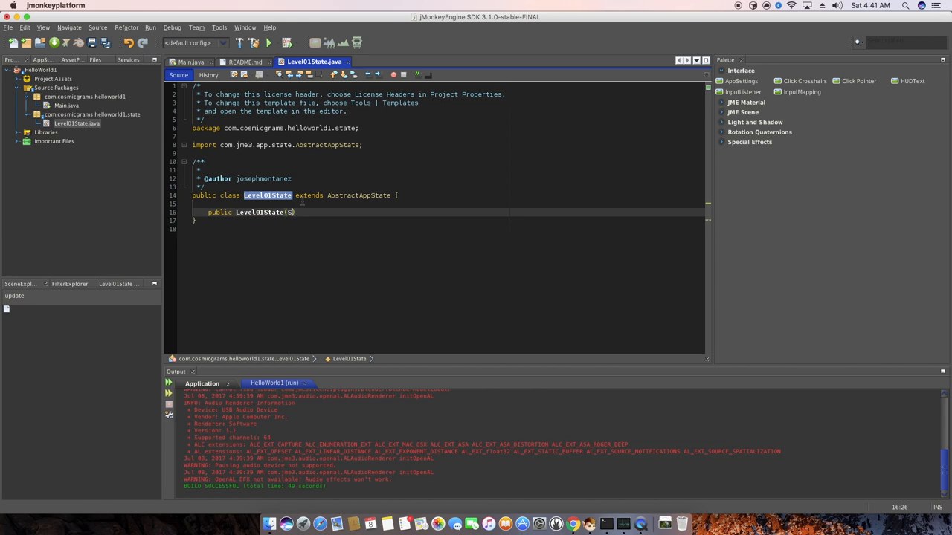
text(Sim)
text(pleAppli)
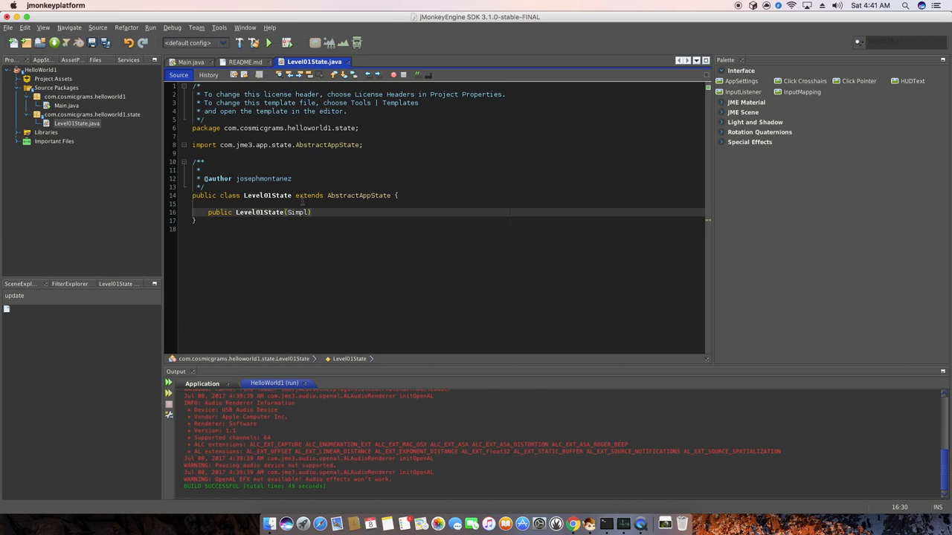
text(cation a)
text(pp)
key(End)
text({)
key(Return)
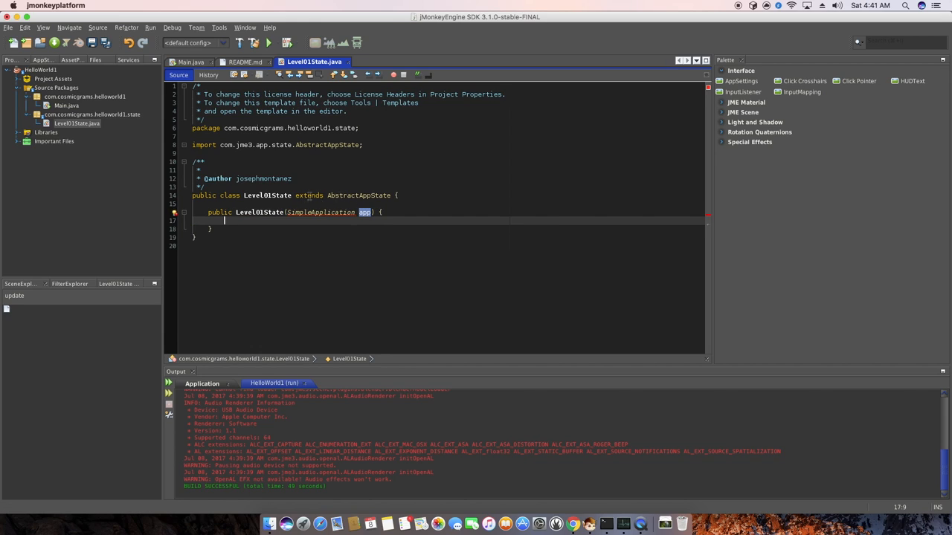
Step: Import com.jme3.app.SimpleApplication to resolve the constructor's parameter type
click(326, 216)
double_click(326, 214)
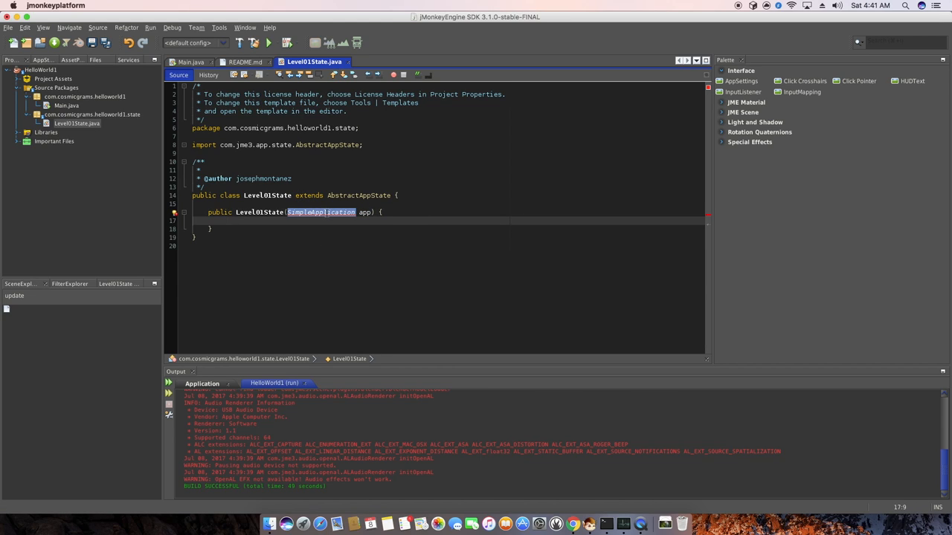
key(alt+Return)
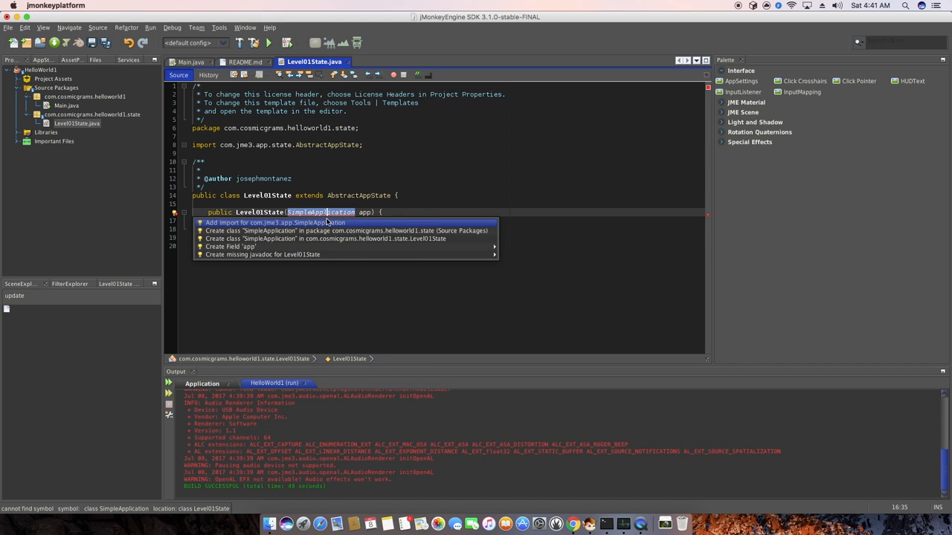
key(Return)
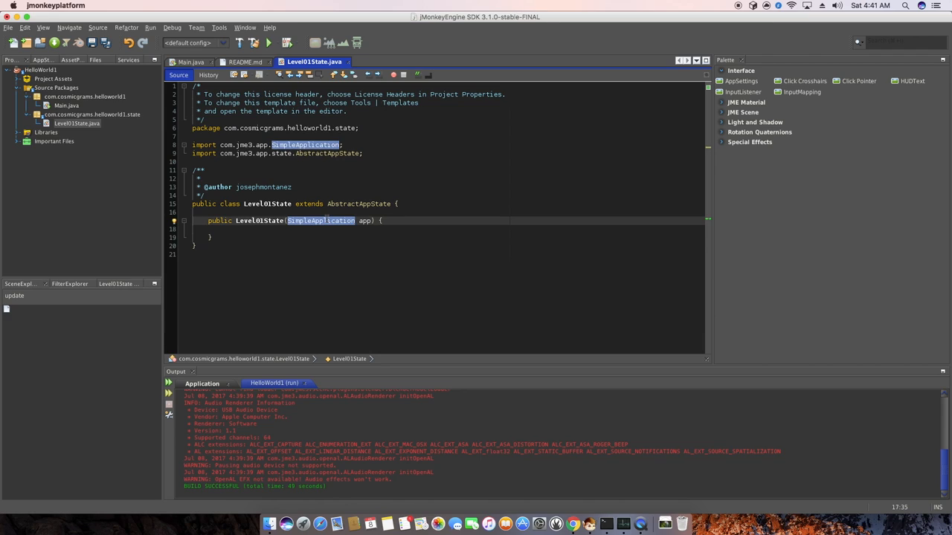
click(326, 221)
click(190, 61)
Step: Check Main.java for the root node usage and type rootNode = app.getRootNode(); in the constructor
click(360, 137)
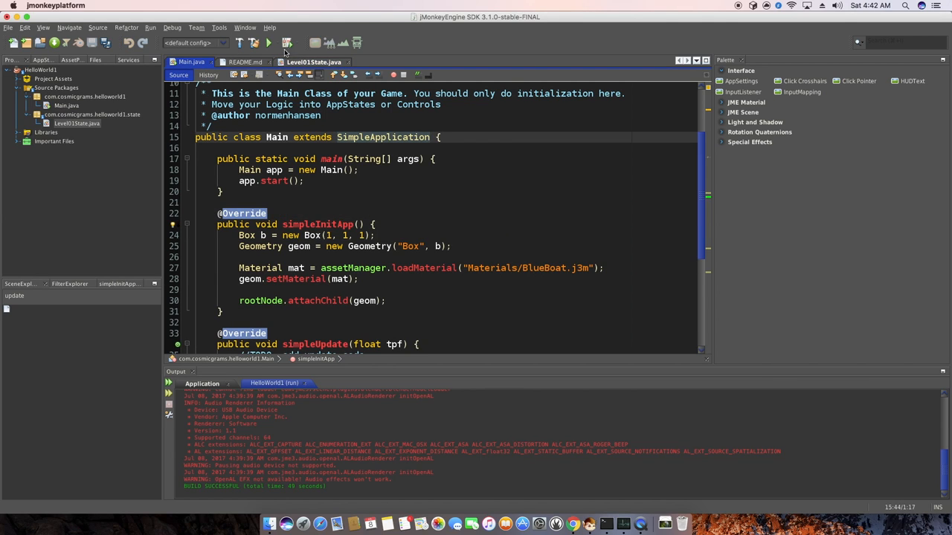
click(307, 62)
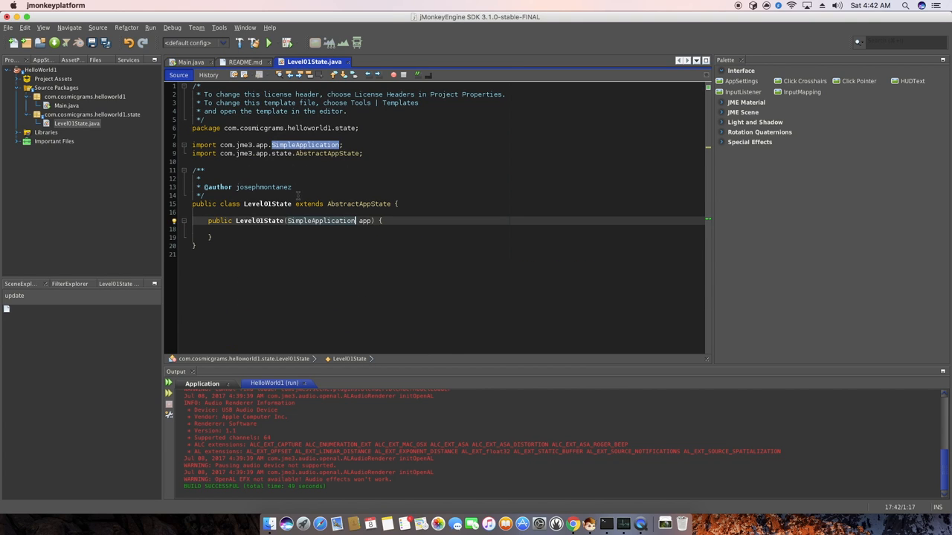
scroll(298, 195, up, 1)
scroll(298, 195, up, 1)
scroll(298, 195, up, 1)
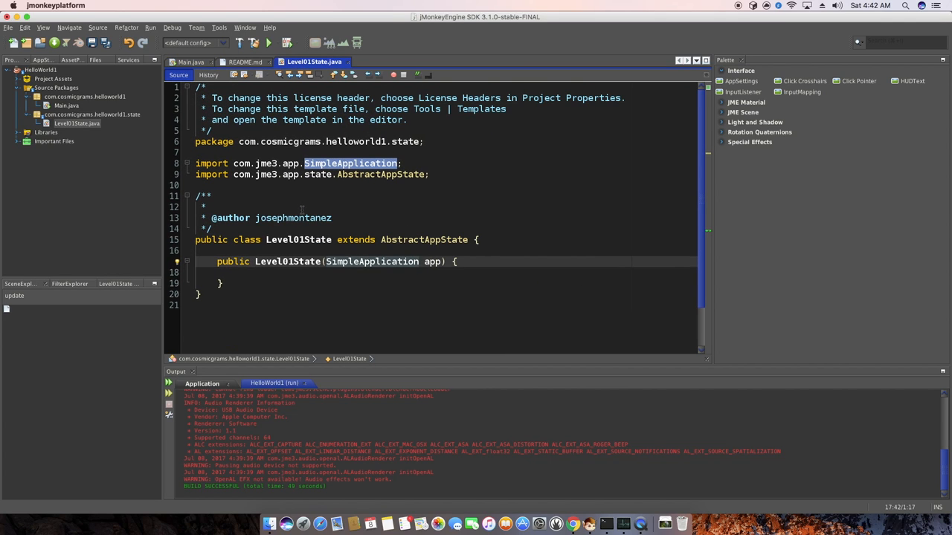
click(310, 272)
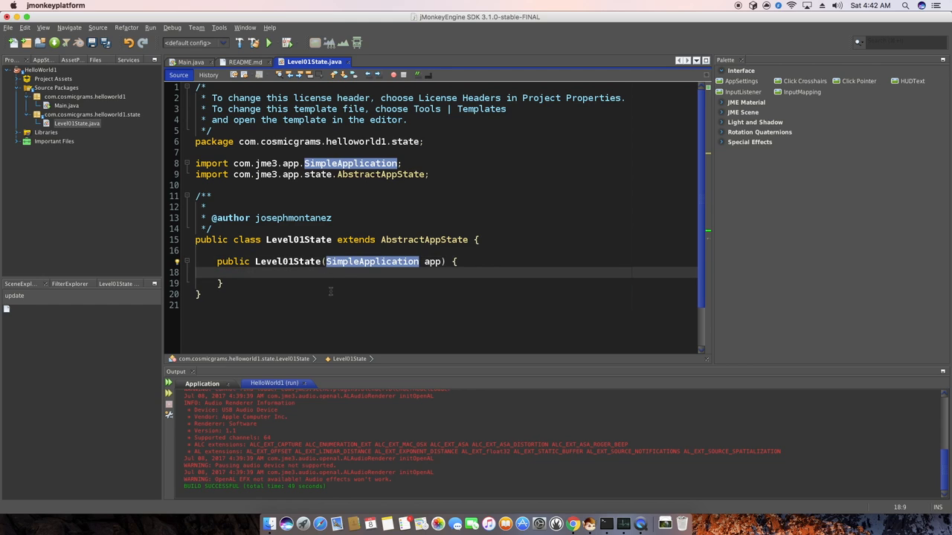
scroll(330, 291, down, 1)
click(292, 227)
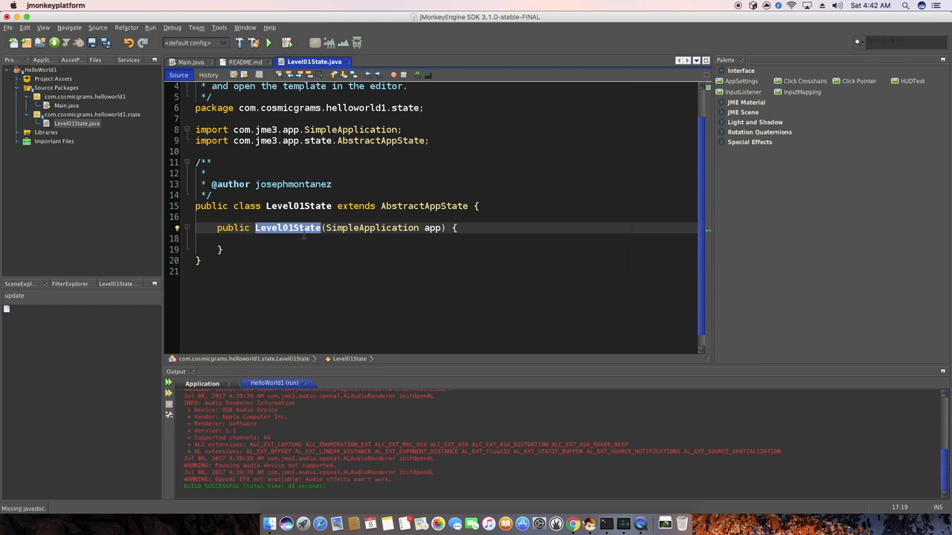
click(304, 238)
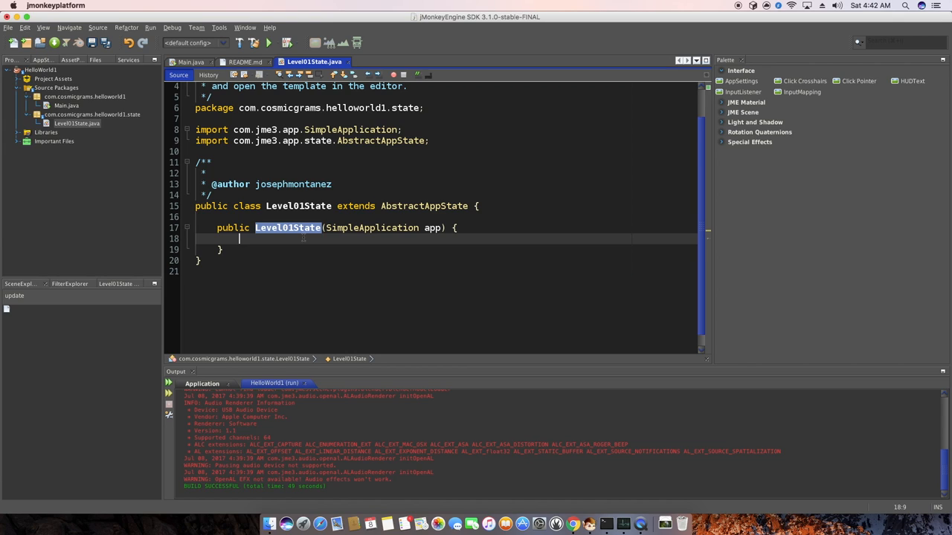
text(root)
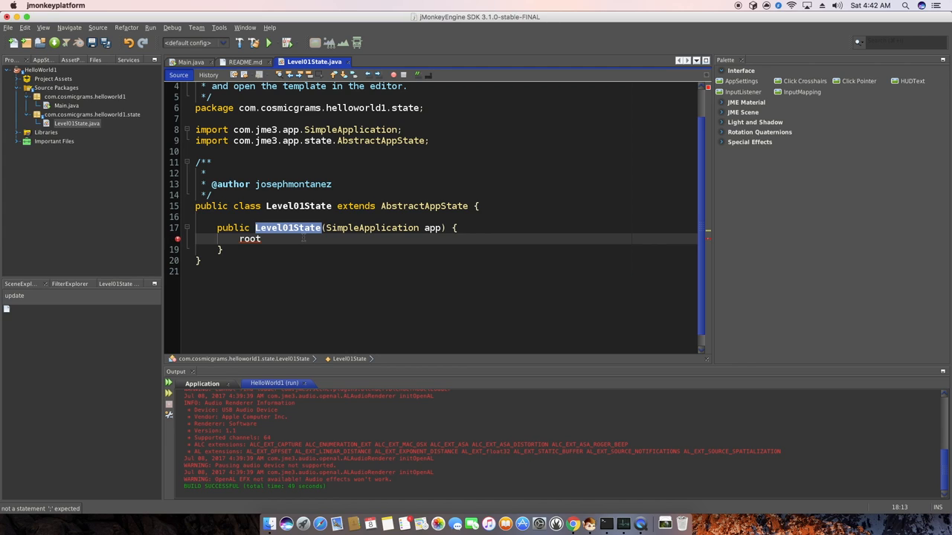
text(Node =)
text( app.get)
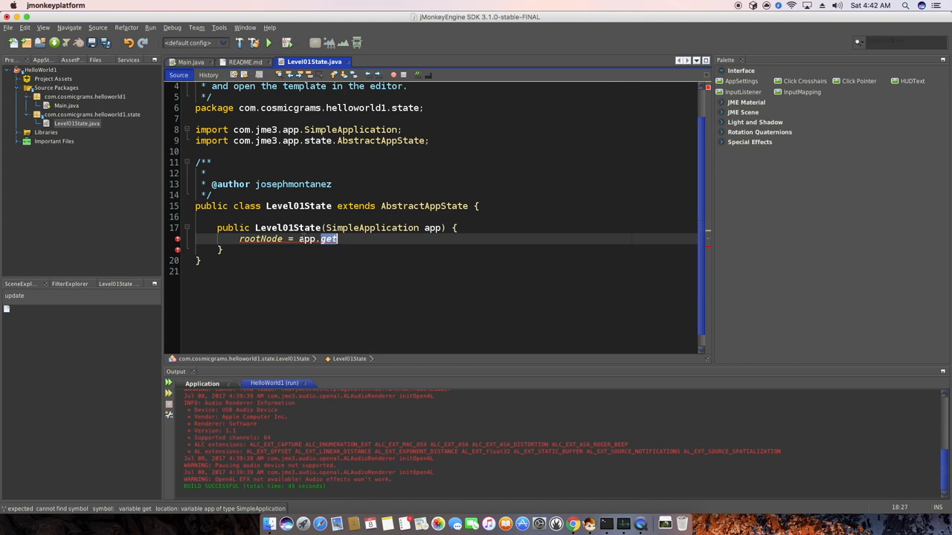
text(RootNode();)
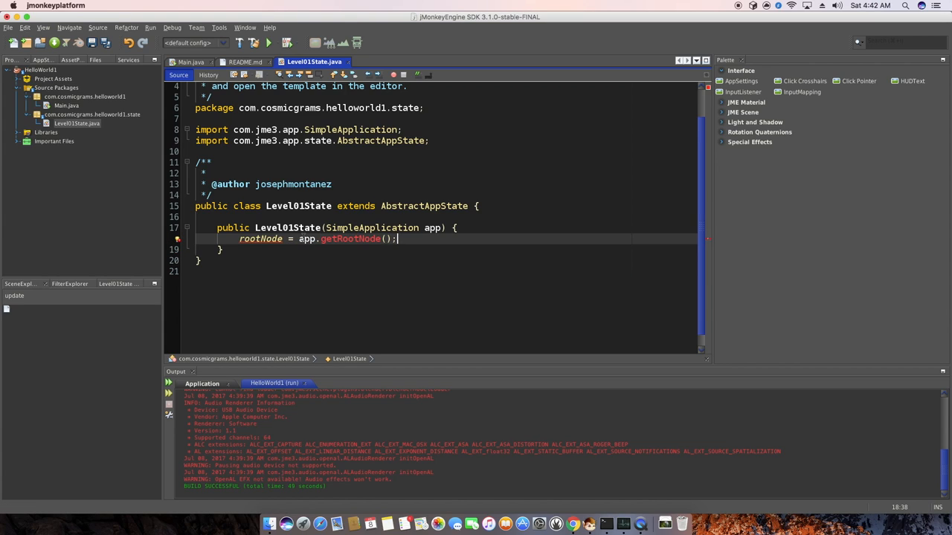
Step: Use 'Create field rootNode' to add a private final Node rootNode field with com.jme3.scene.Node imported
key(alt+Return)
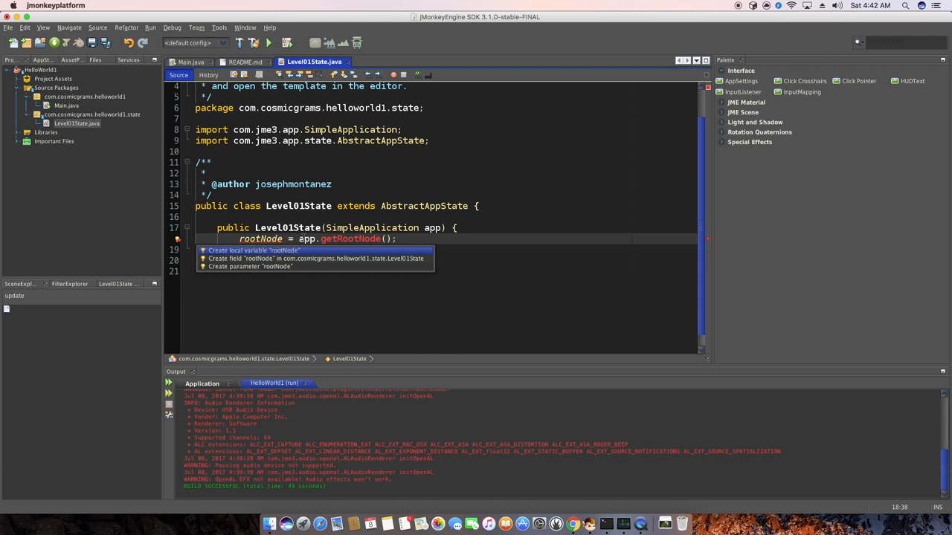
key(Down)
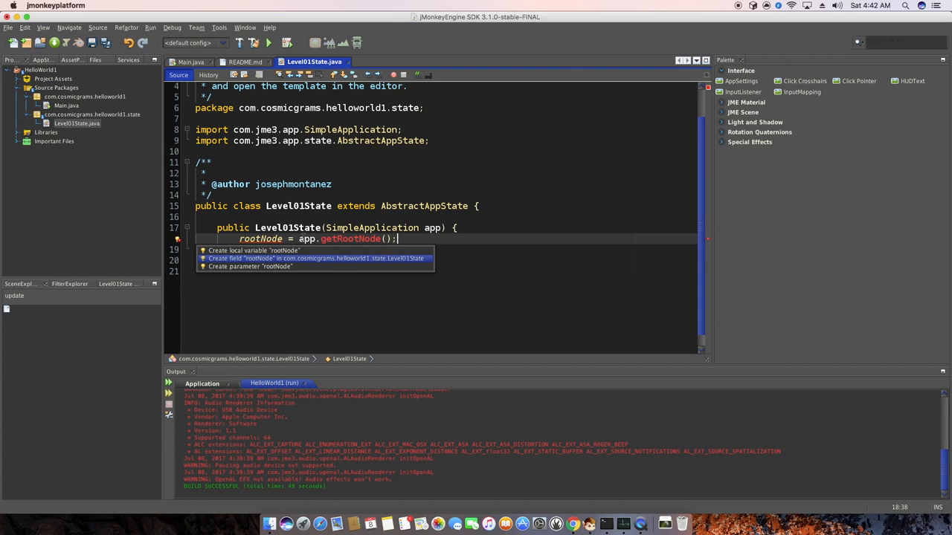
key(Return)
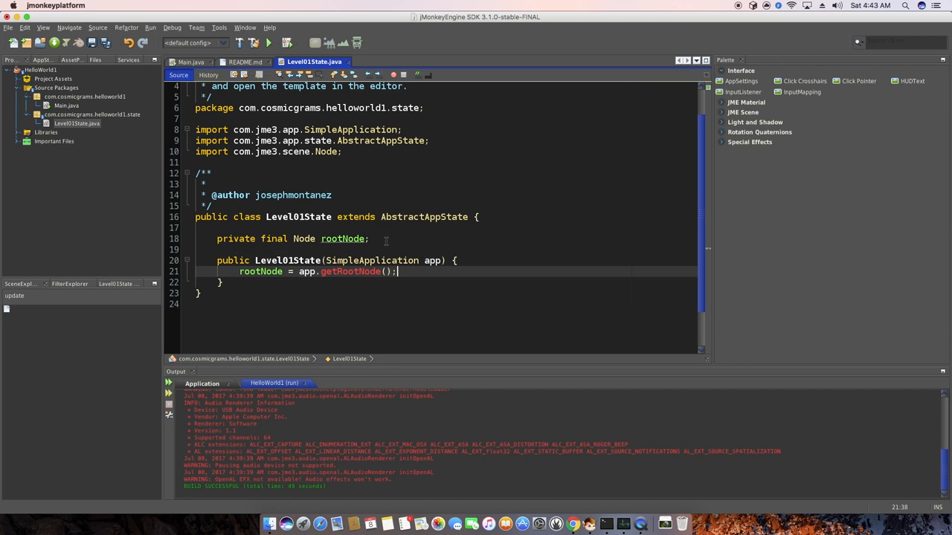
drag(386, 240, 207, 238)
scroll(318, 253, down, 1)
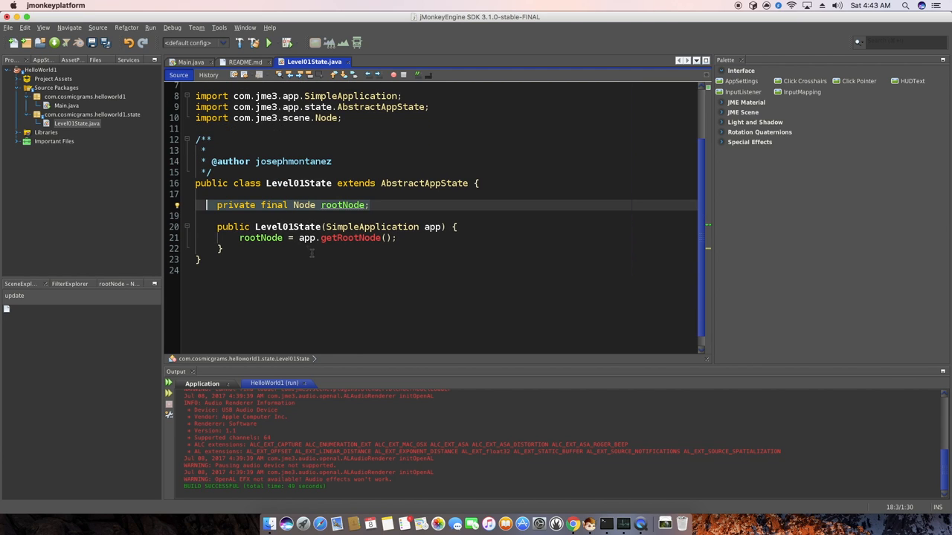
click(285, 248)
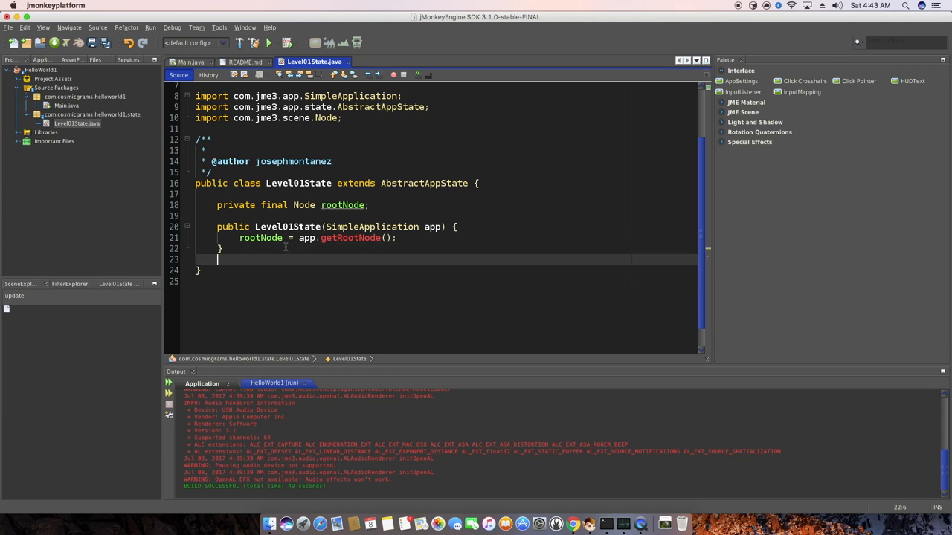
Step: Add blank lines after the constructor and copy the box geometry, material and attach lines from Main.java
key(Return)
key(Return)
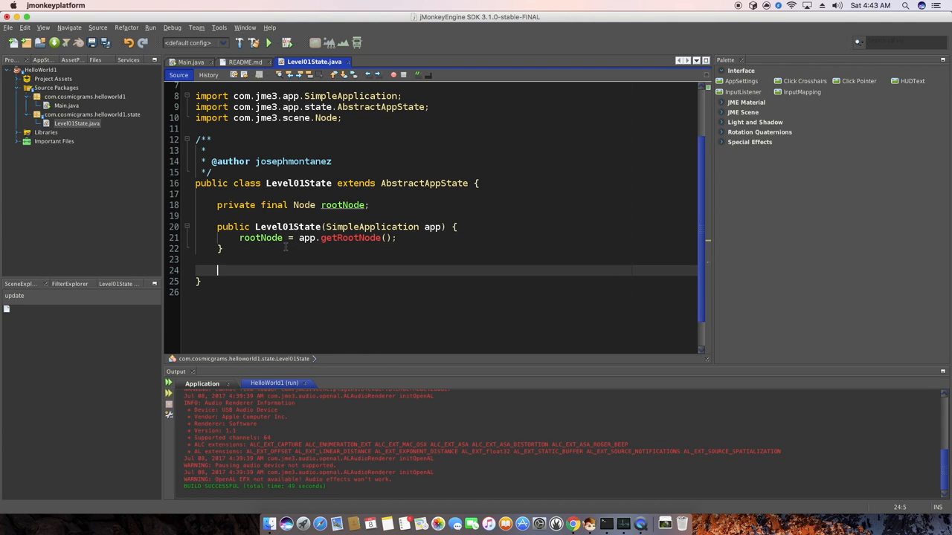
key(Up)
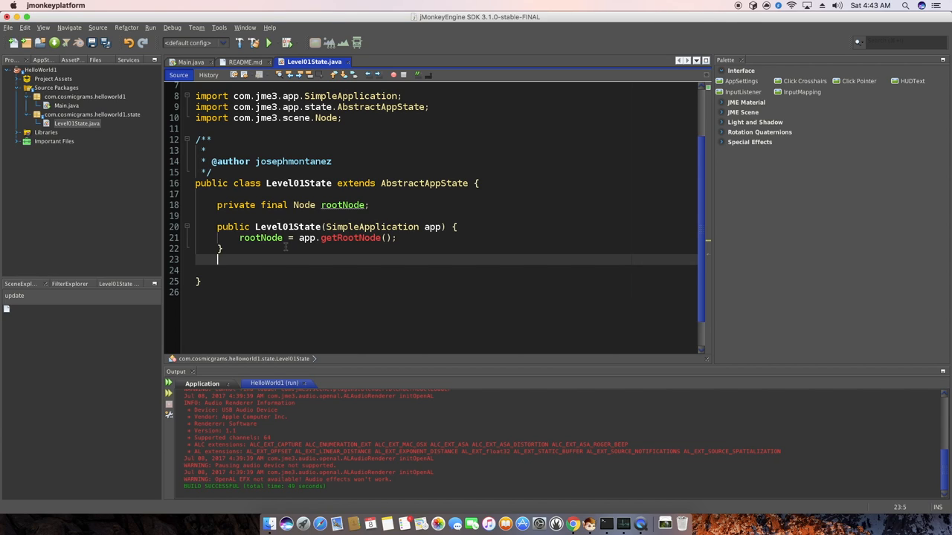
key(Down)
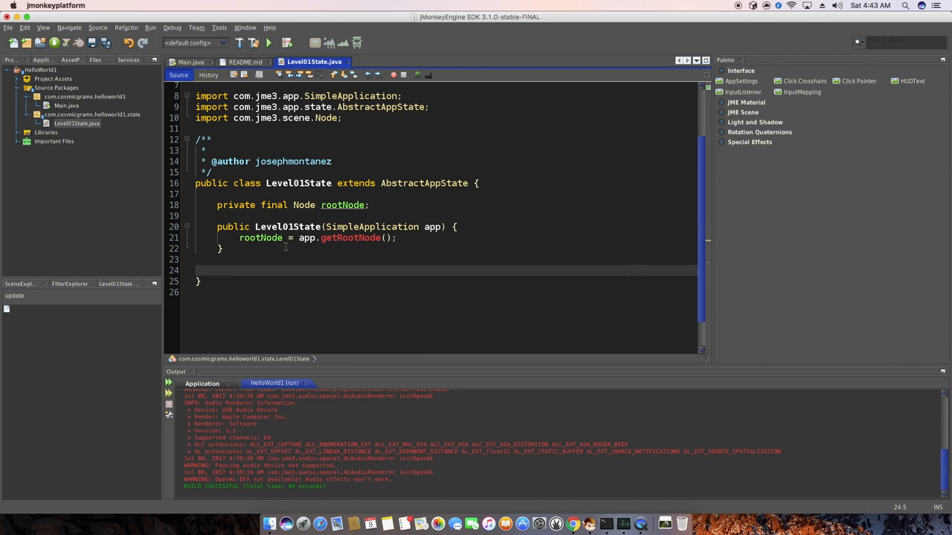
click(197, 63)
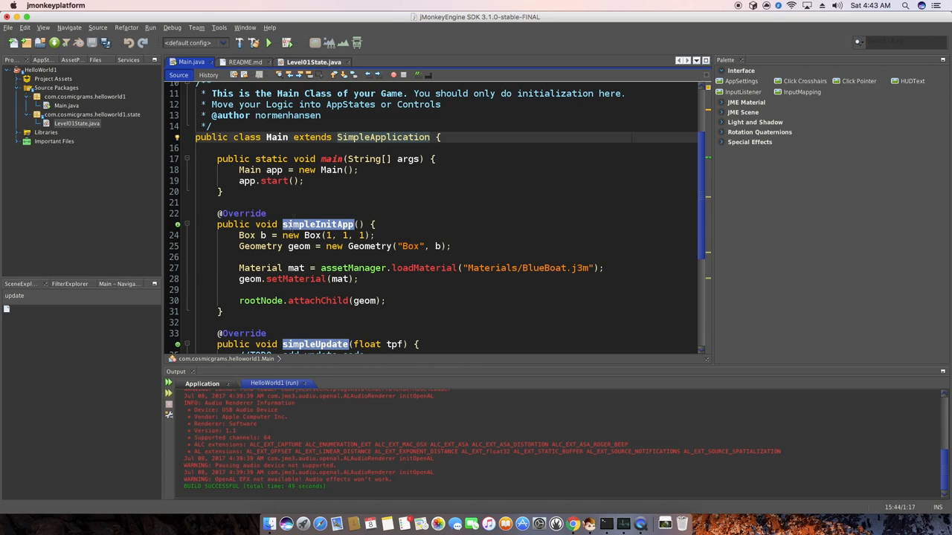
drag(279, 242, 397, 301)
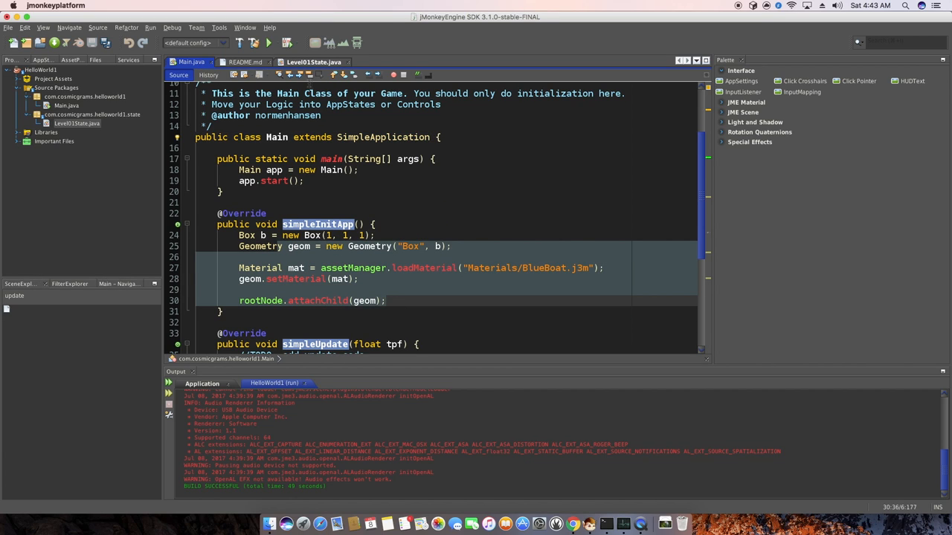
key(ctrl+c)
click(312, 61)
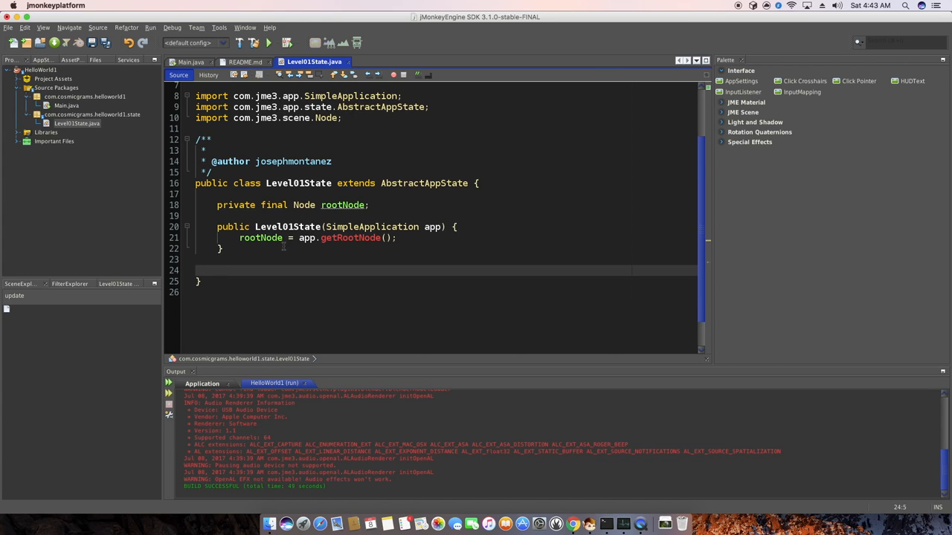
text(@Ove)
text(rride)
key(Return)
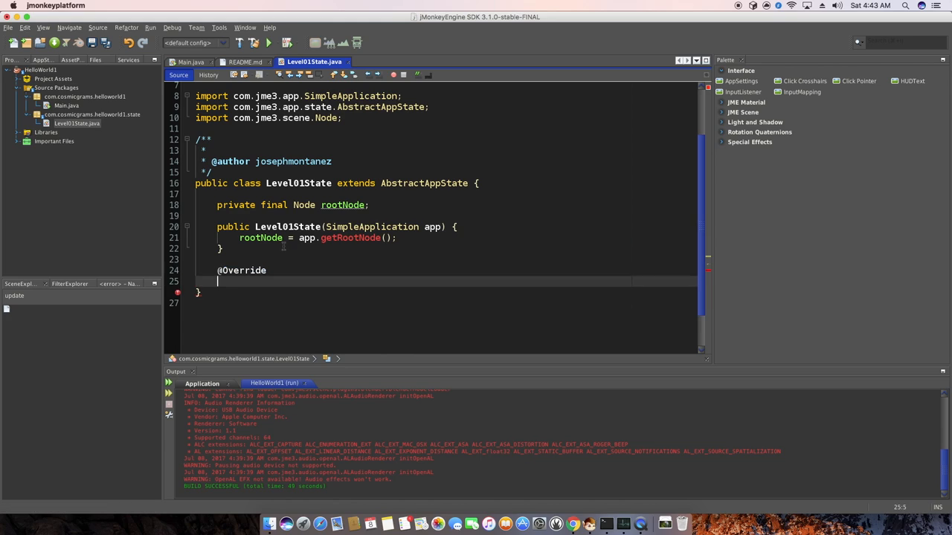
text(lic void)
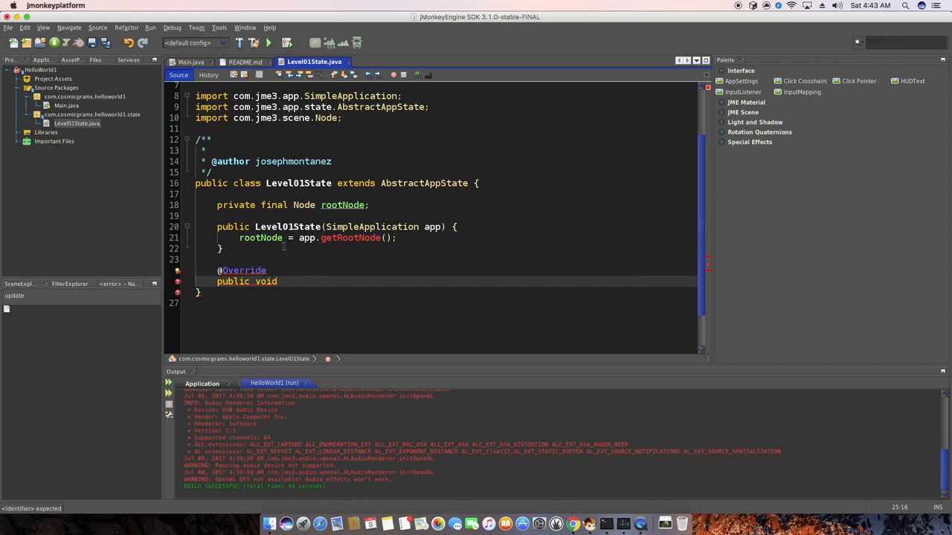
text(ini)
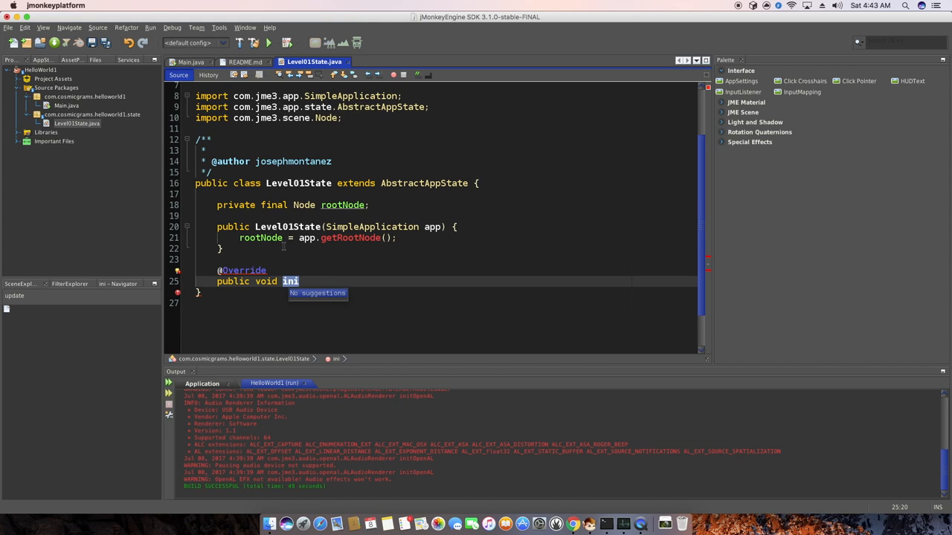
text(t)
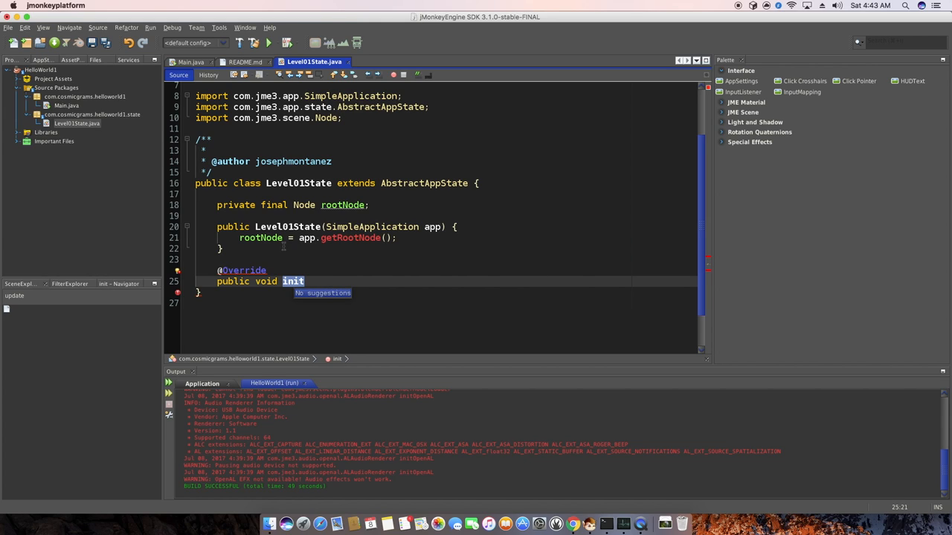
text(alize())
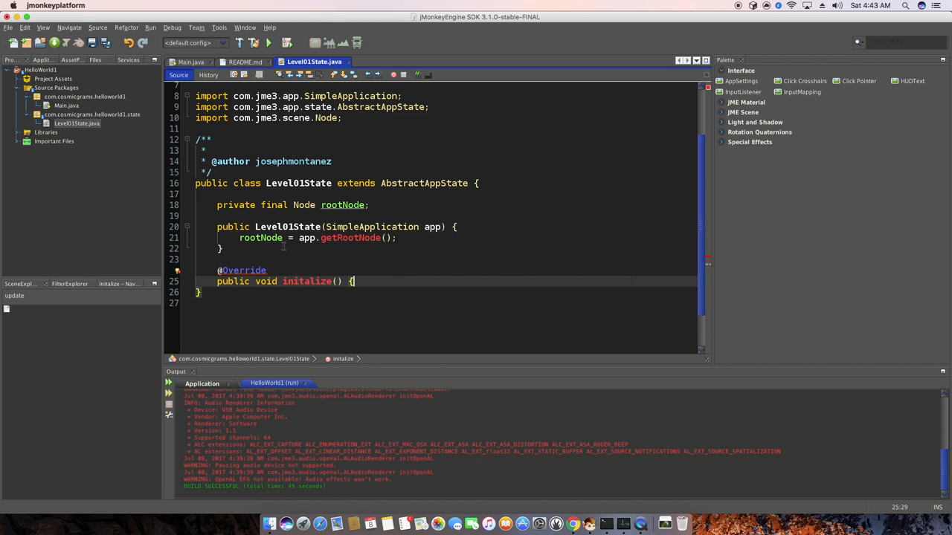
text( {)
key(Return)
click(337, 282)
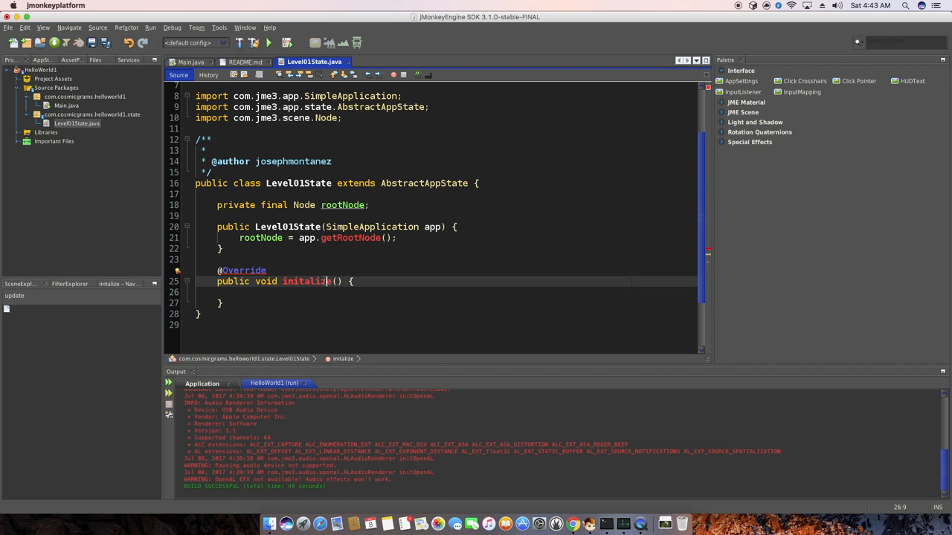
key(alt+Return)
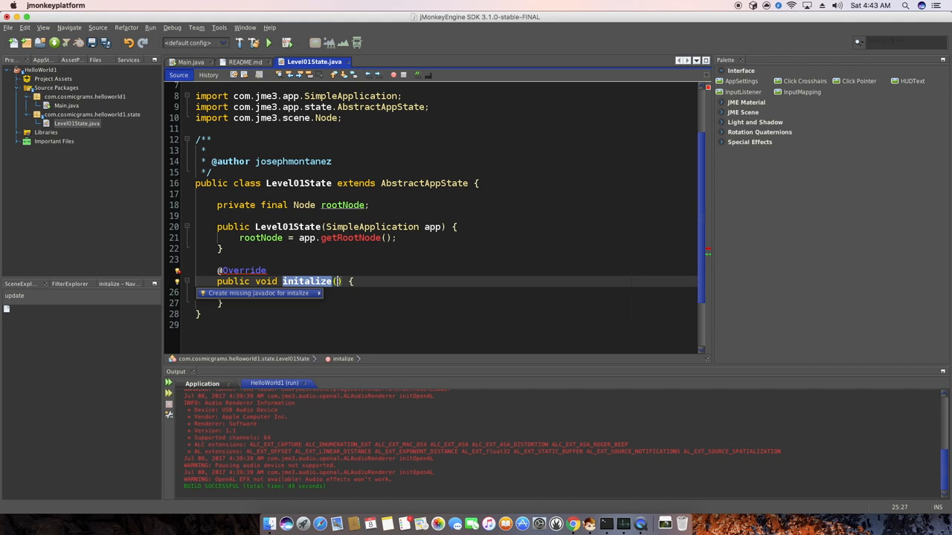
key(Escape)
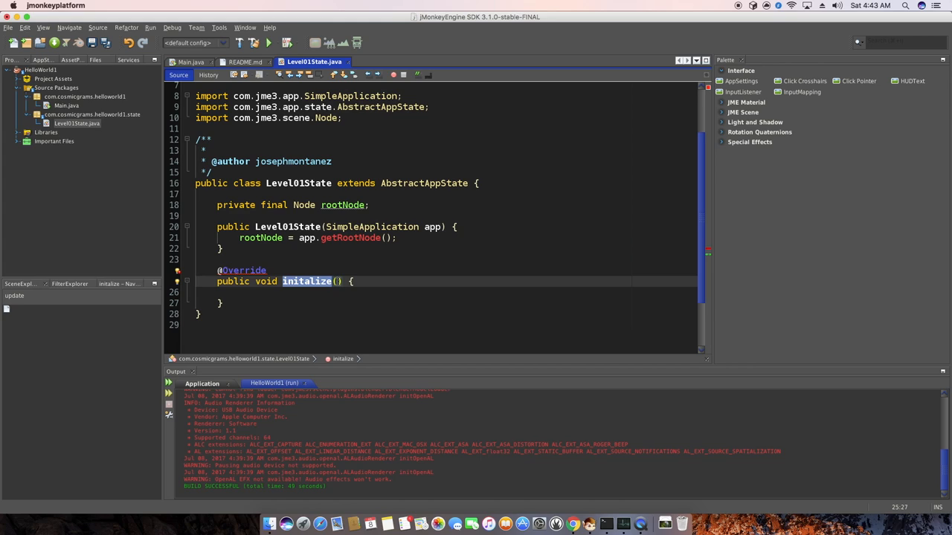
Step: Give initalize the parameters AppStateManager stateManager and Application app
key(Left)
text(A)
key(BackSpace)
text(AppState)
text(Manager )
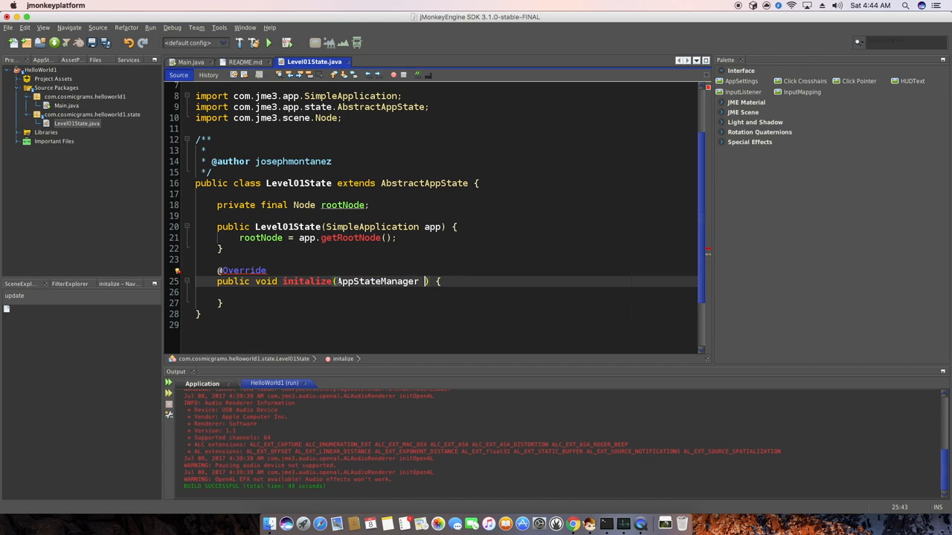
text(stateManager)
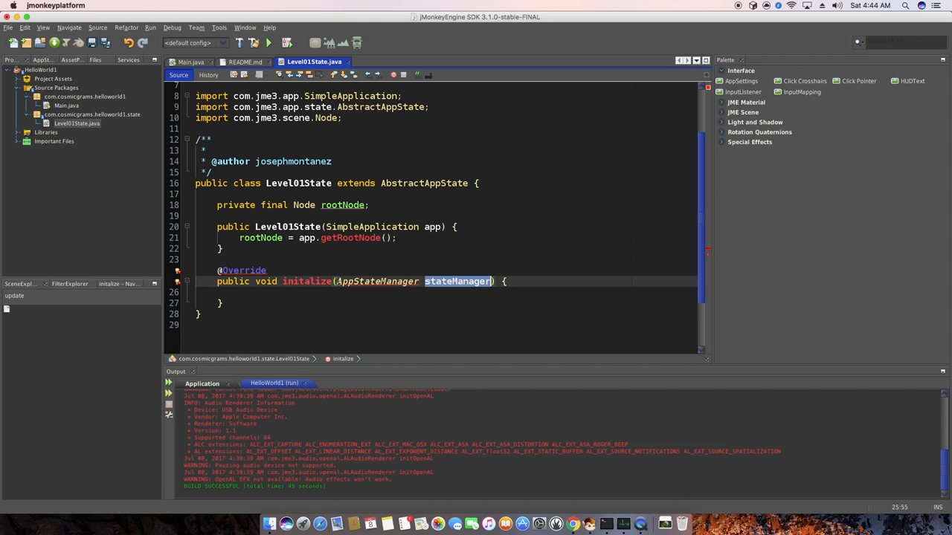
text(, )
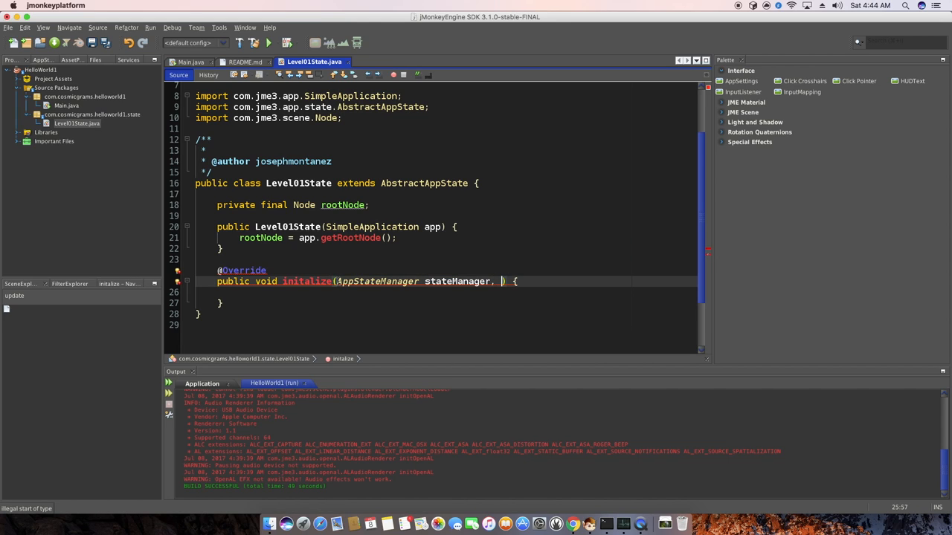
text(Appl)
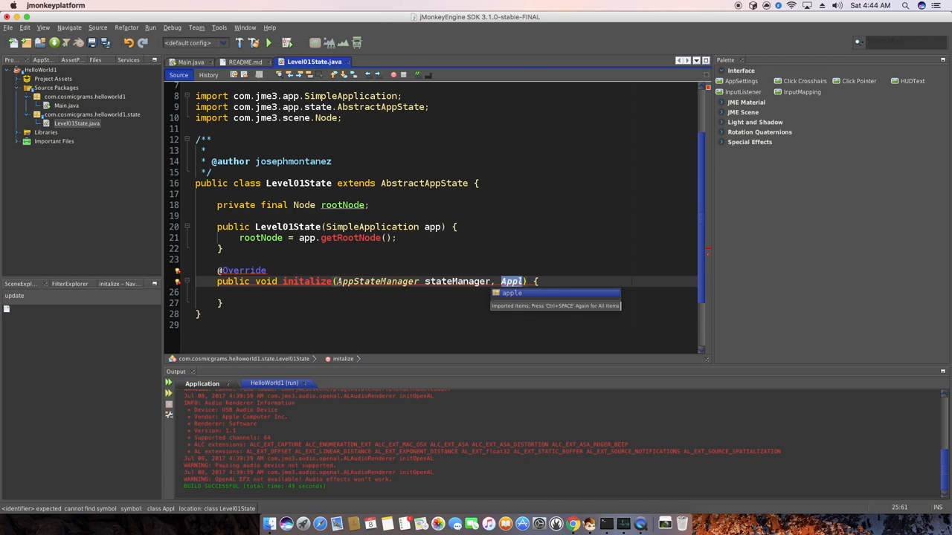
text(ication )
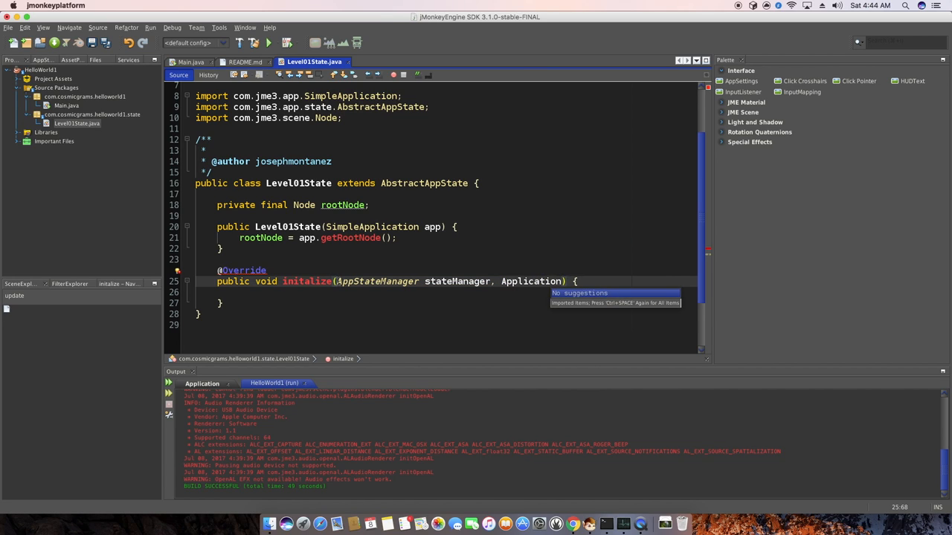
text(a)
key(Down)
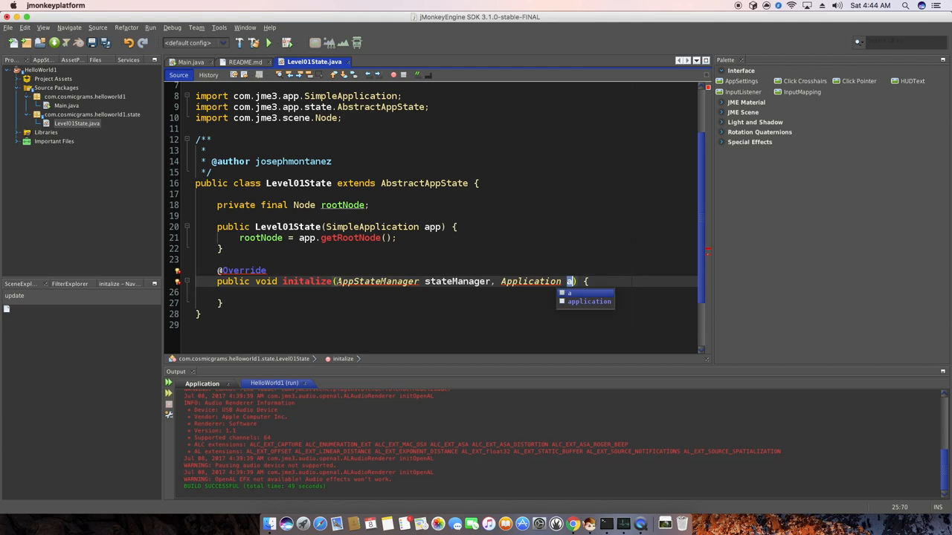
text(pp)
key(BackSpace)
text(pp)
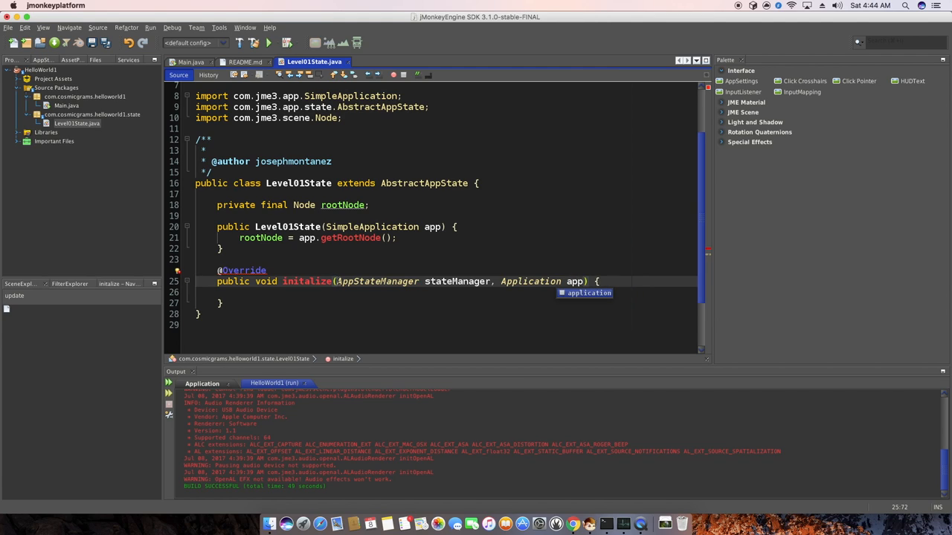
key(Escape)
key(Left)
key(Left)
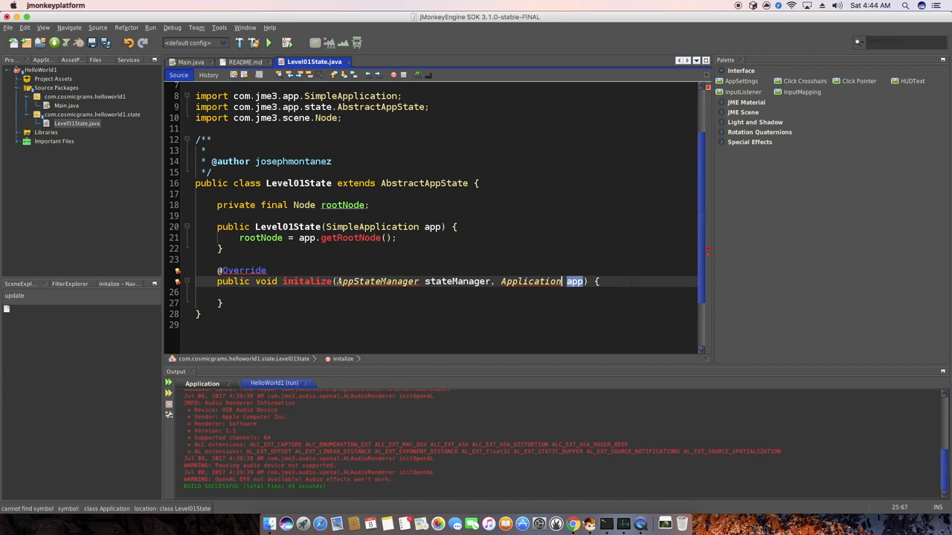
Step: Import com.jme3.app.Application and AppStateManager so the parameter types resolve
key(Right)
key(Right)
key(alt+Return)
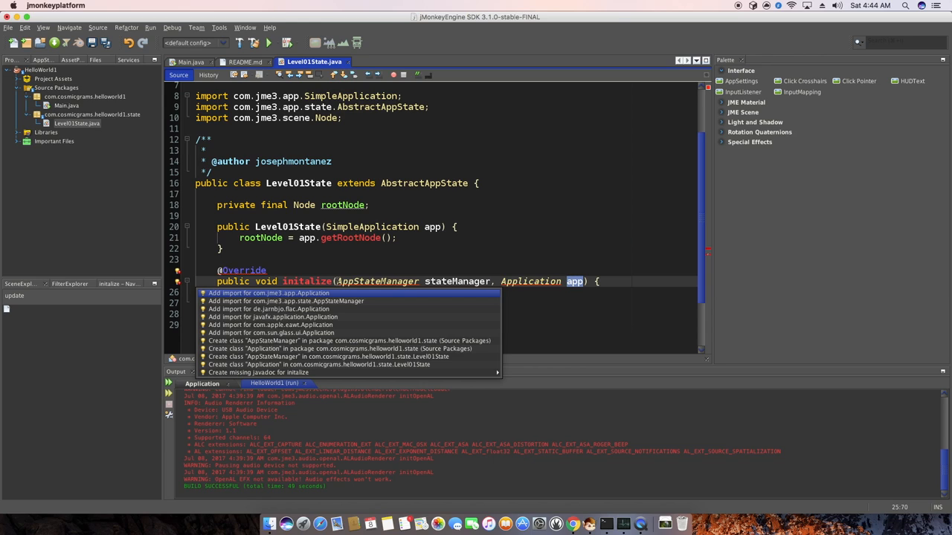
key(Return)
key(alt+Return)
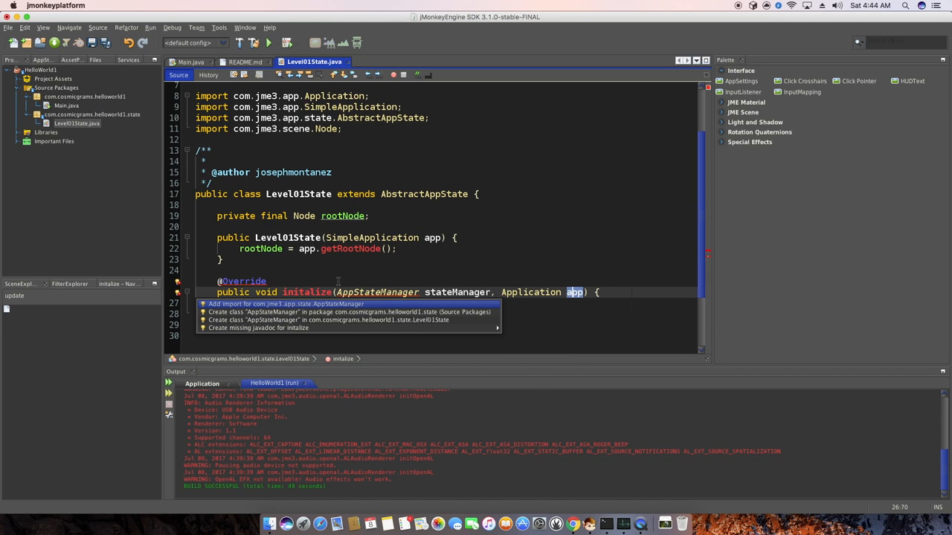
key(Return)
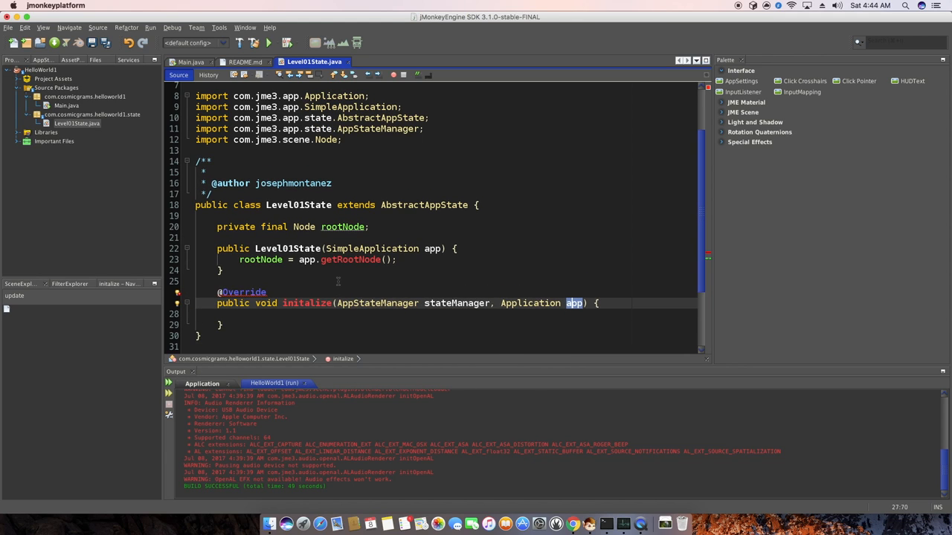
key(Down)
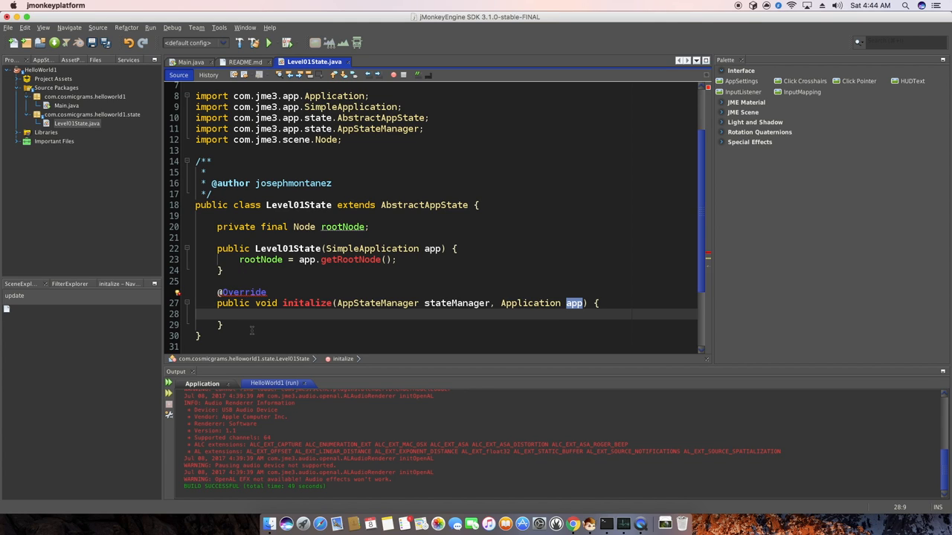
scroll(251, 330, down, 2)
scroll(265, 300, down, 1)
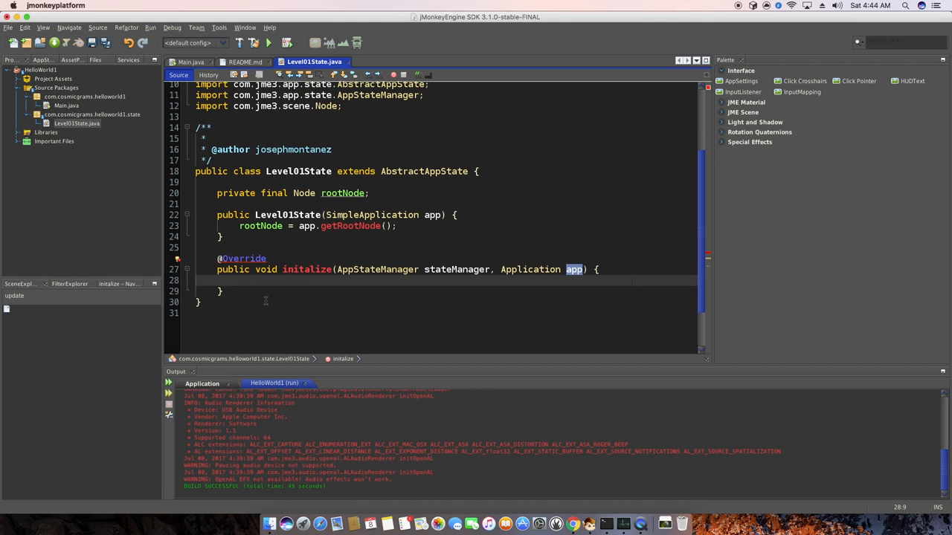
click(468, 171)
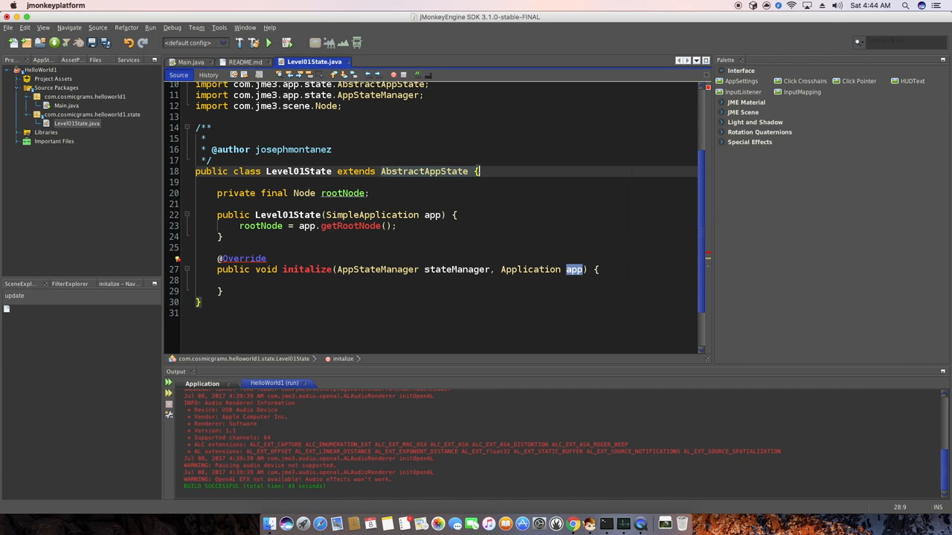
Step: Insert a super.initialize call from completion in the method body, then delete the wrong line to redo it
drag(283, 270, 332, 270)
click(315, 271)
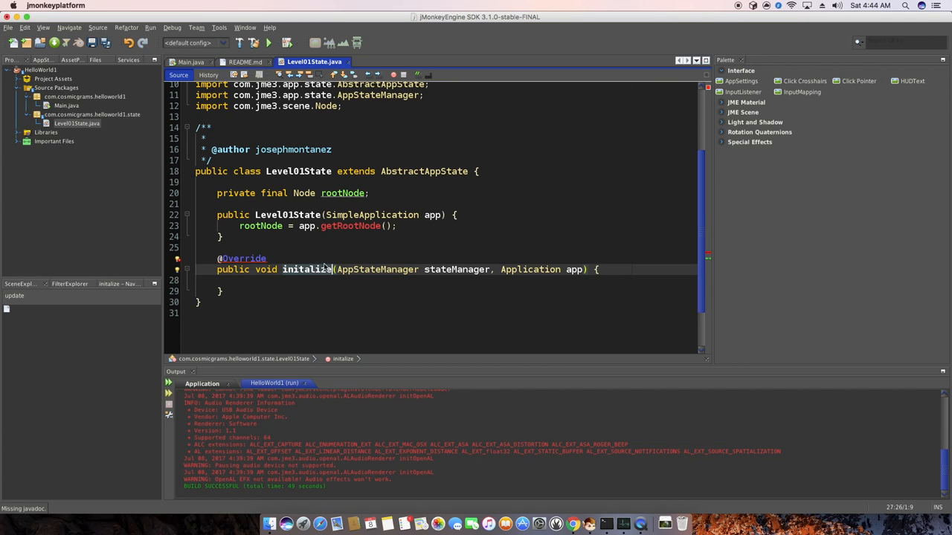
click(312, 280)
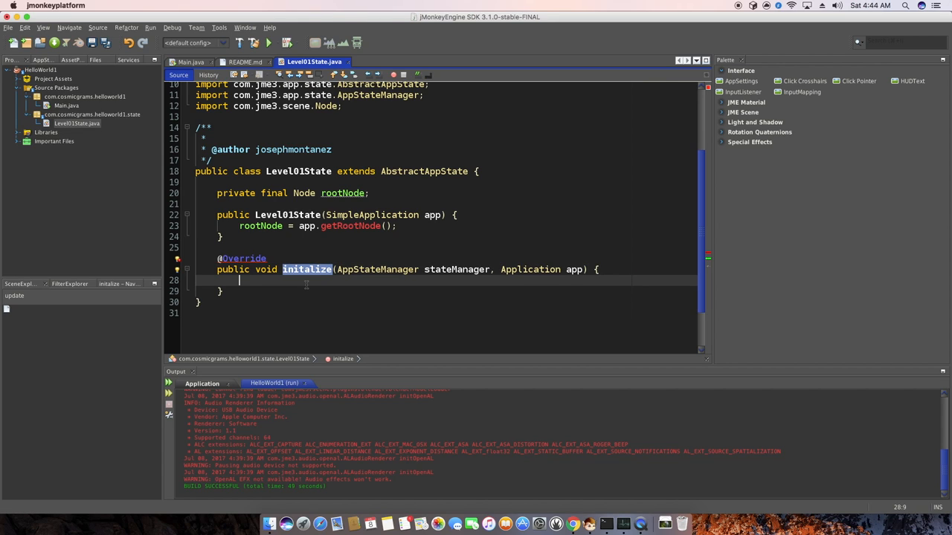
text(super.ini)
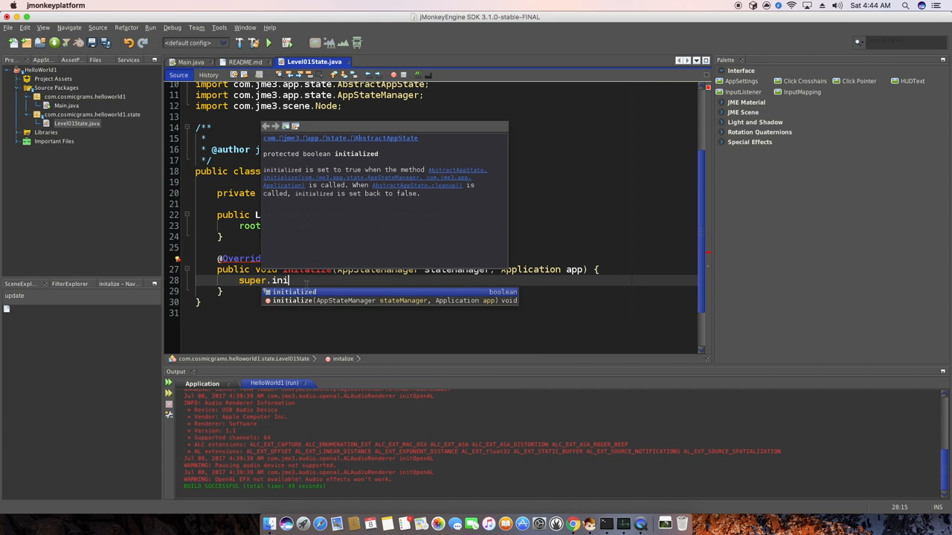
key(Down)
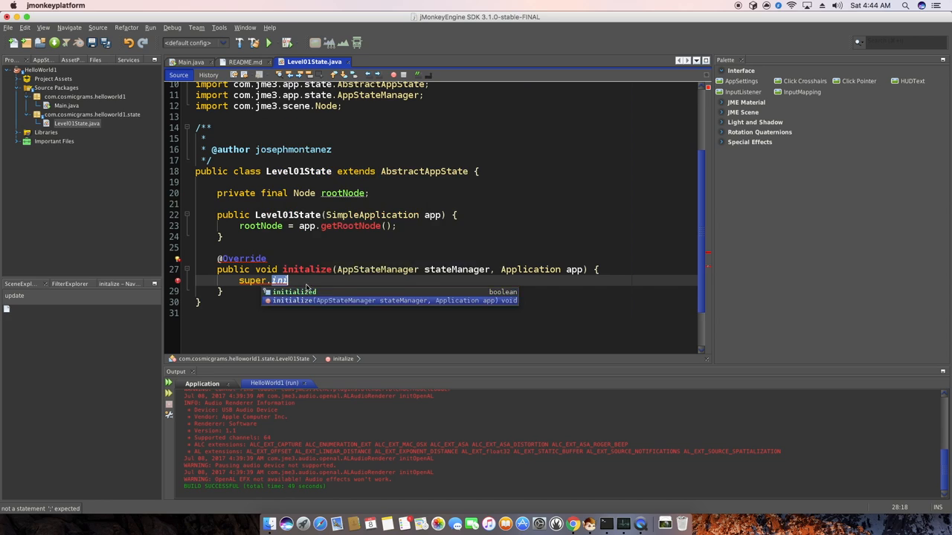
key(Return)
key(Return)
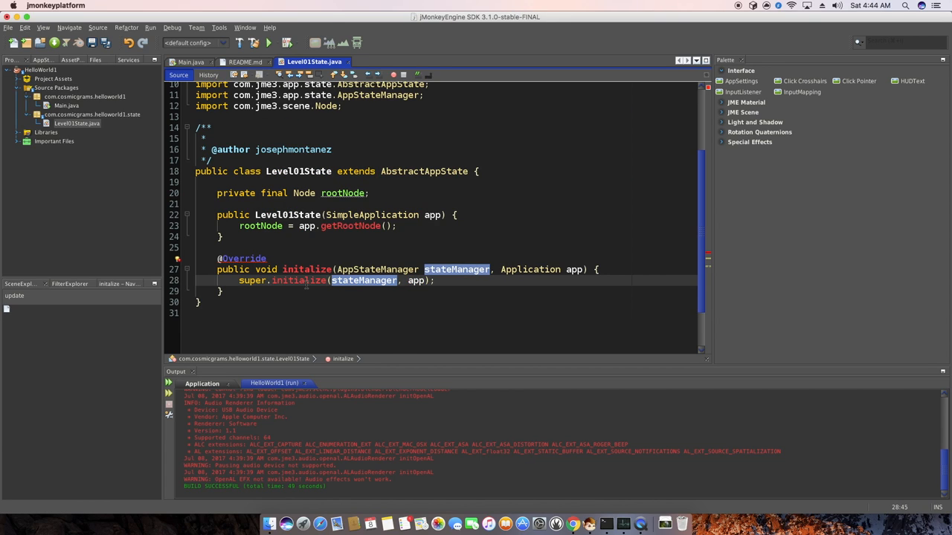
key(Return)
key(Return)
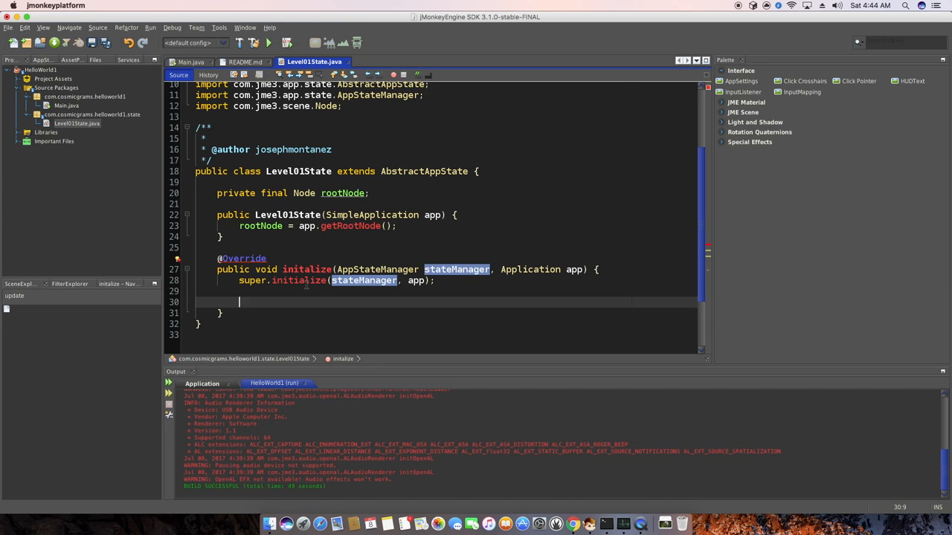
drag(238, 280, 439, 282)
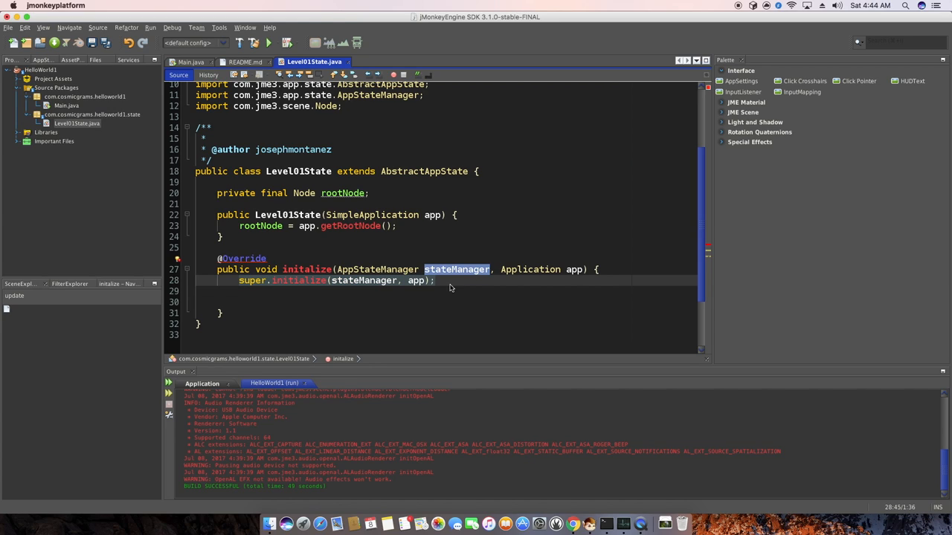
key(BackSpace)
text(su)
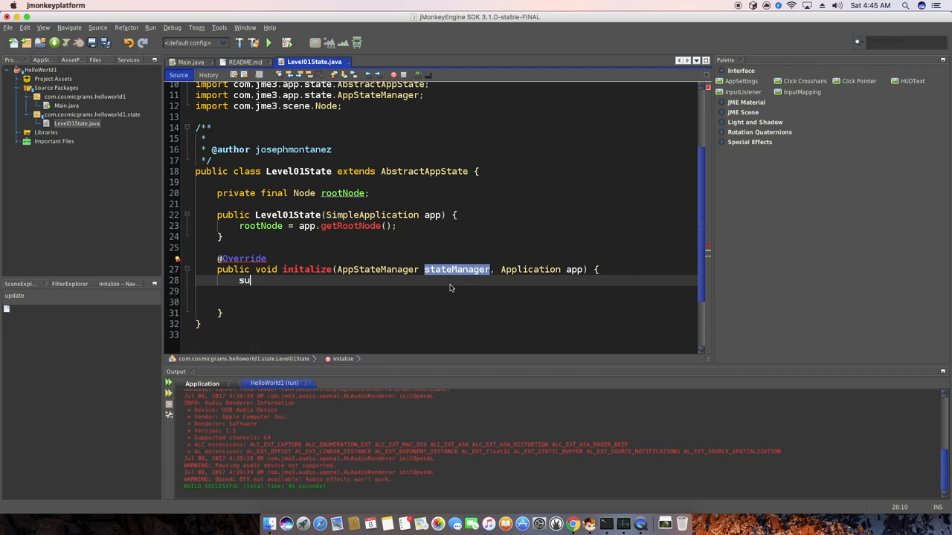
text(p)
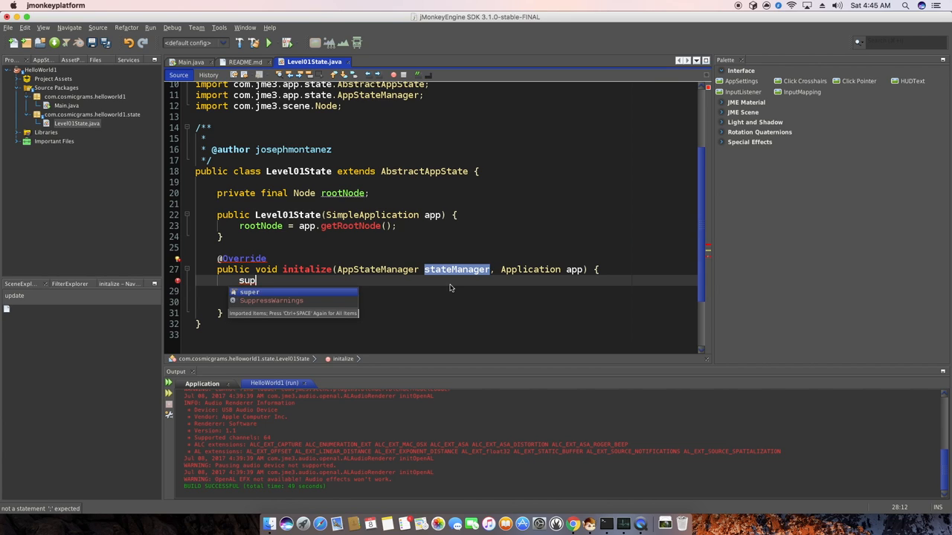
text(er)
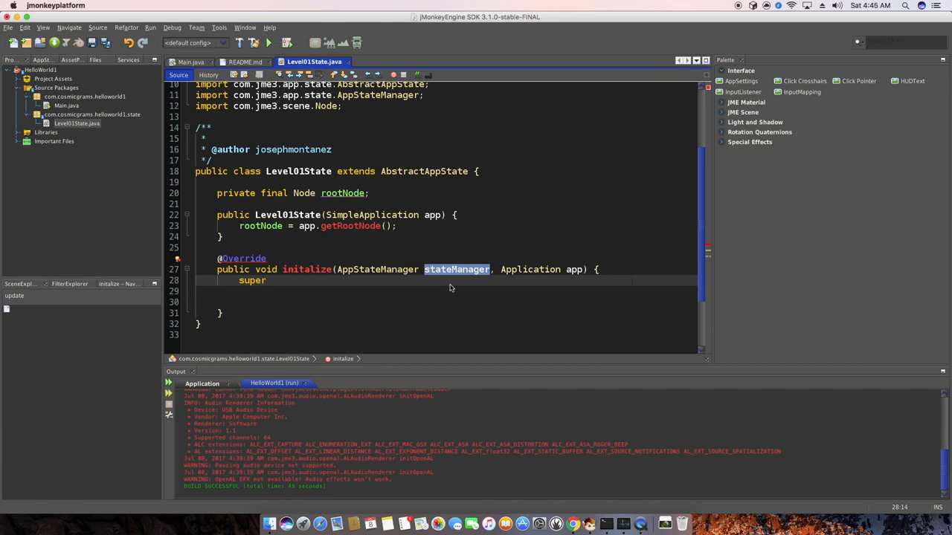
text(.)
Step: Complete super.initialize(stateManager, app) via the two-parameter suggestion, leaving a blank line below
key(BackSpace)
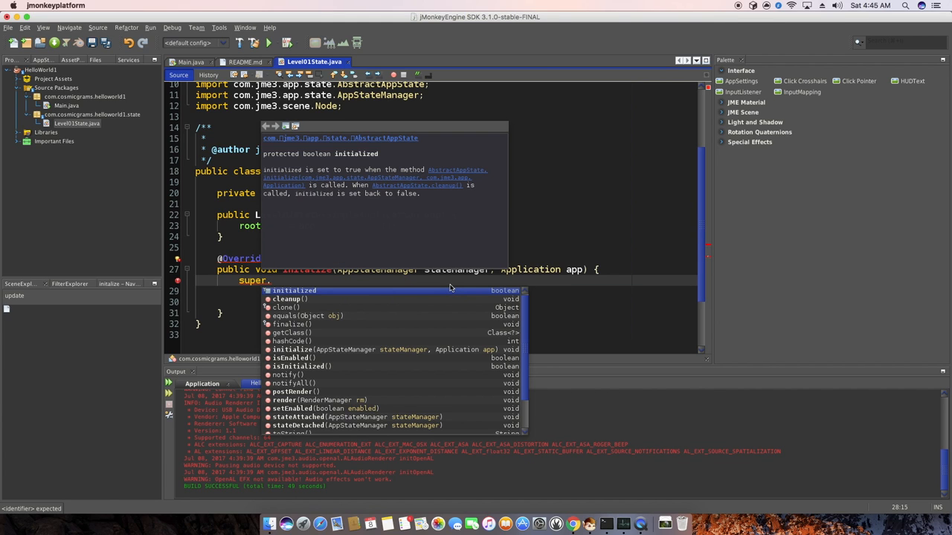
key(Return)
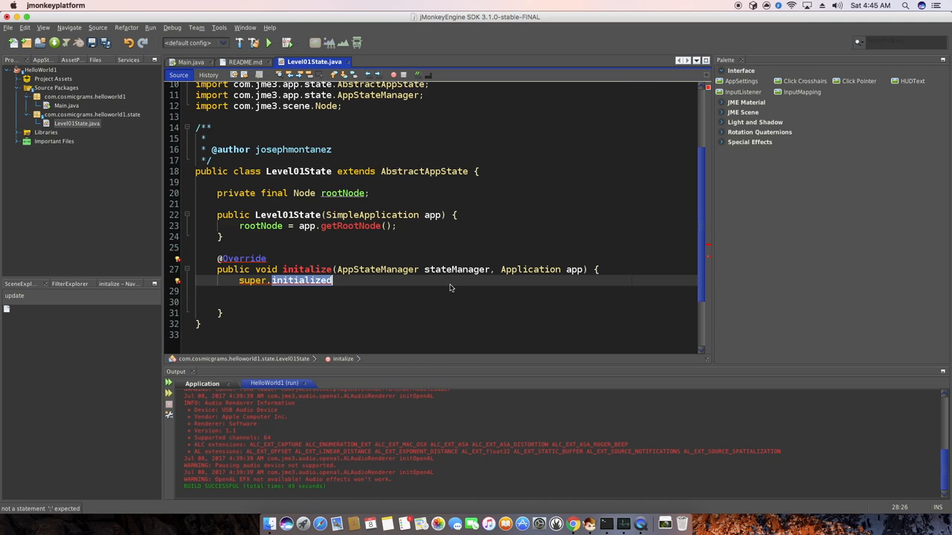
text(())
key(ctrl+space)
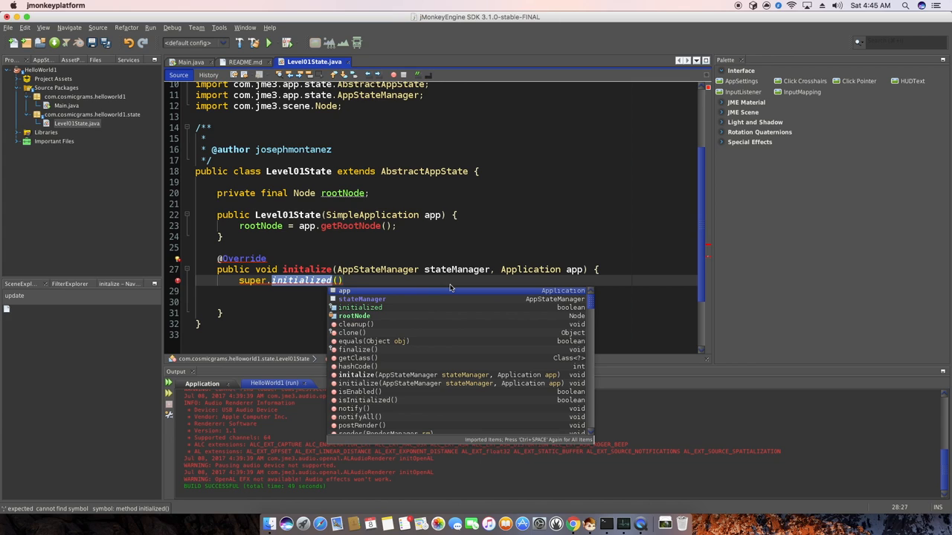
key(Escape)
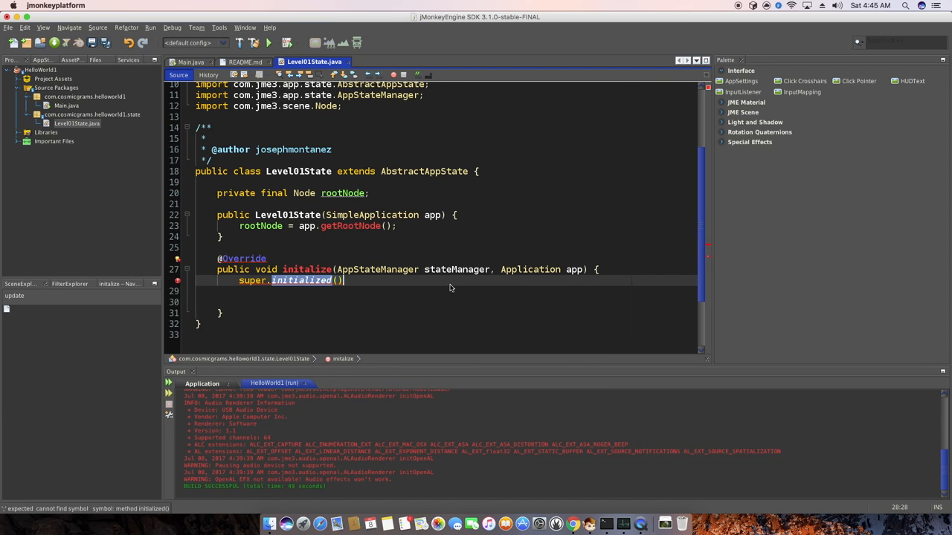
key(BackSpace)
key(BackSpace)
key(BackSpace)
key(ctrl+space)
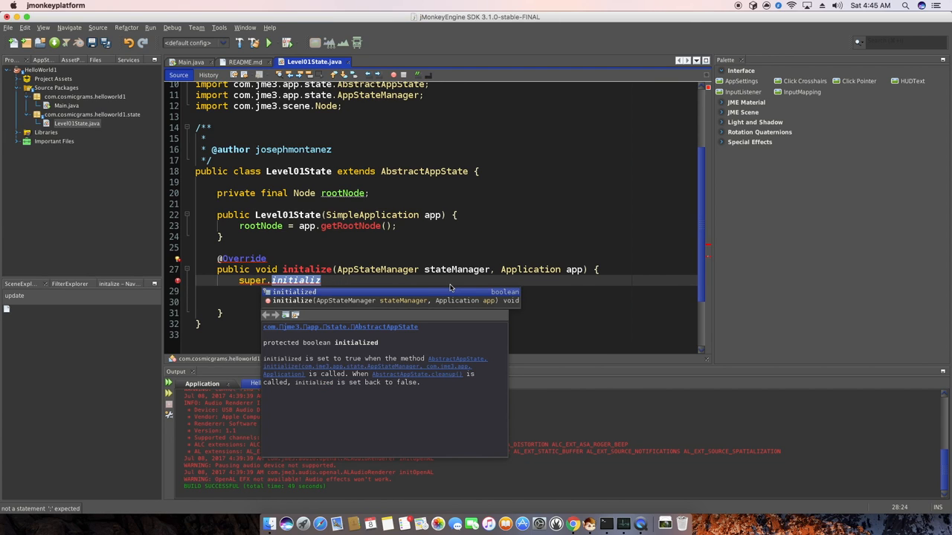
key(Down)
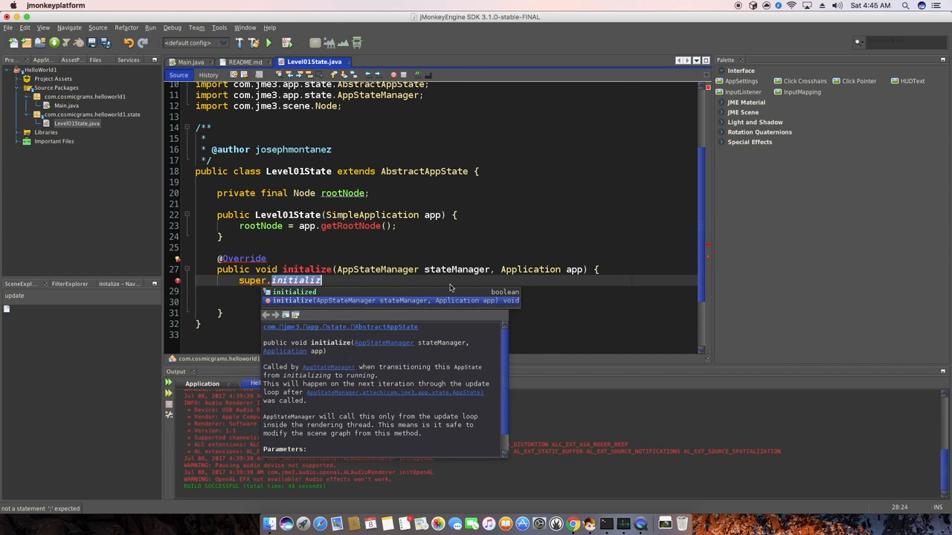
key(Return)
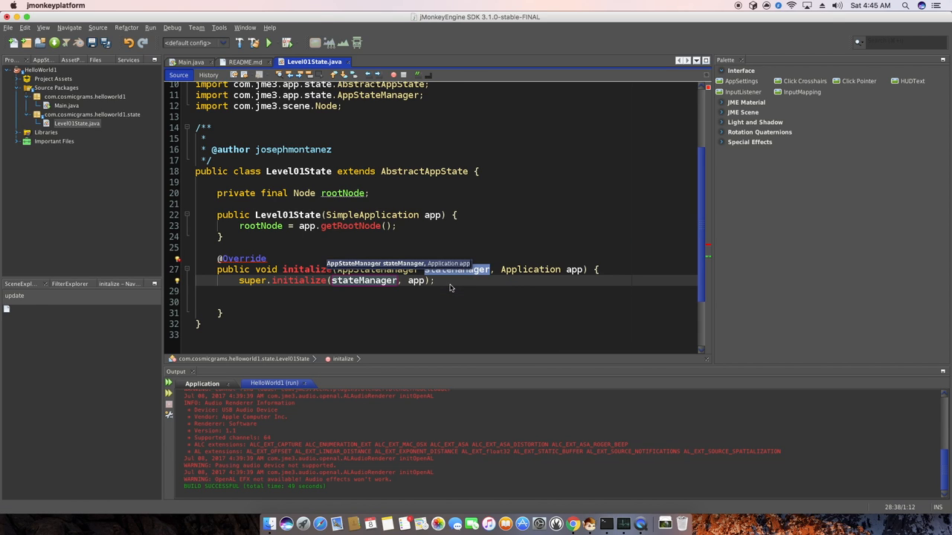
key(Tab)
key(Return)
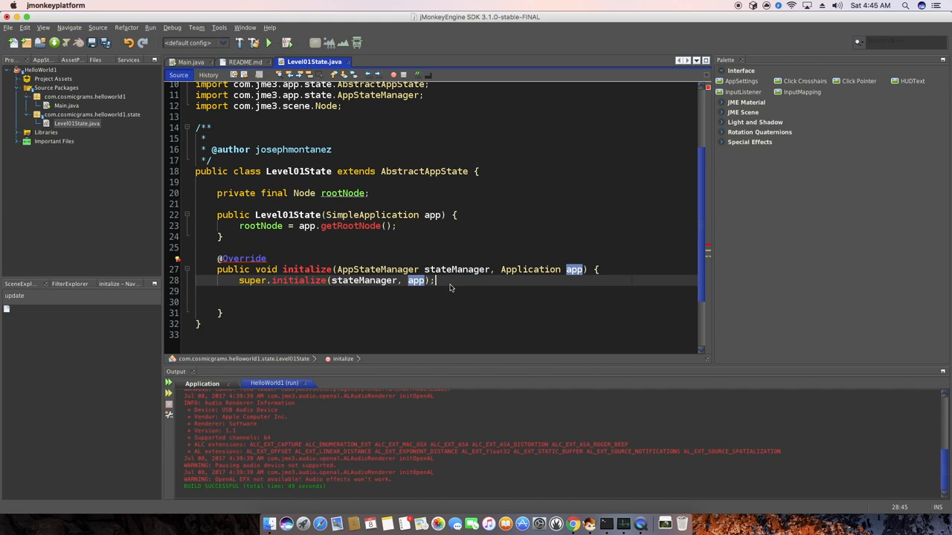
key(Down)
key(Down)
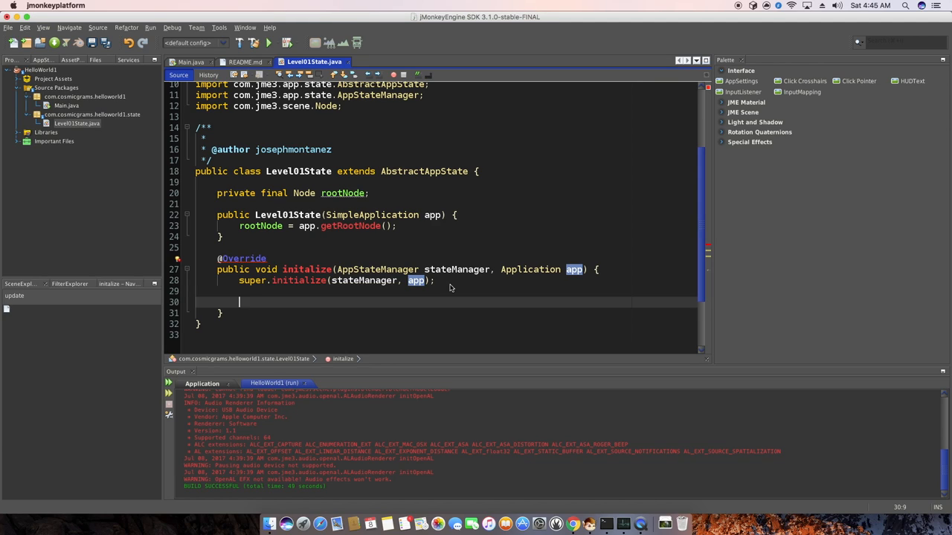
Step: Write rootNode.attachChild(localRootNode); below the super call in initialize, accepting attachChild from completion
click(380, 194)
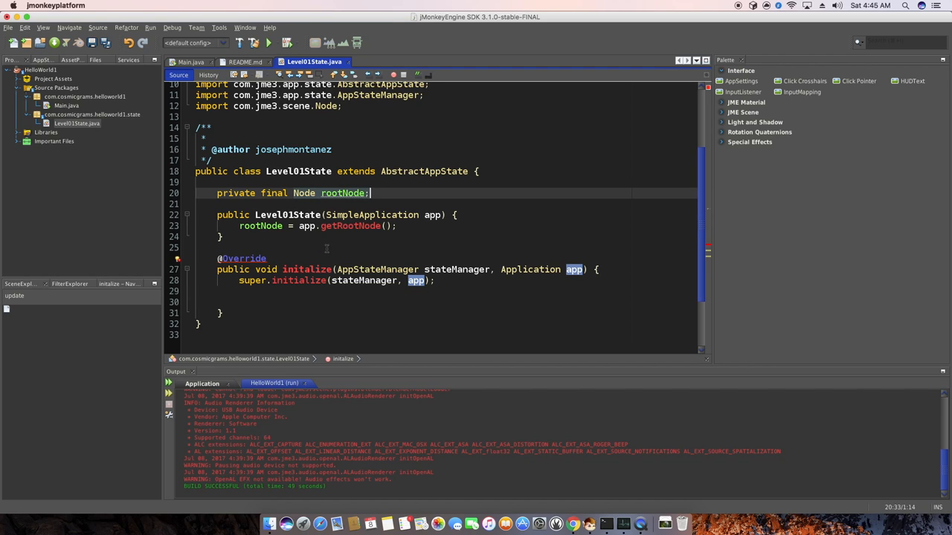
click(271, 299)
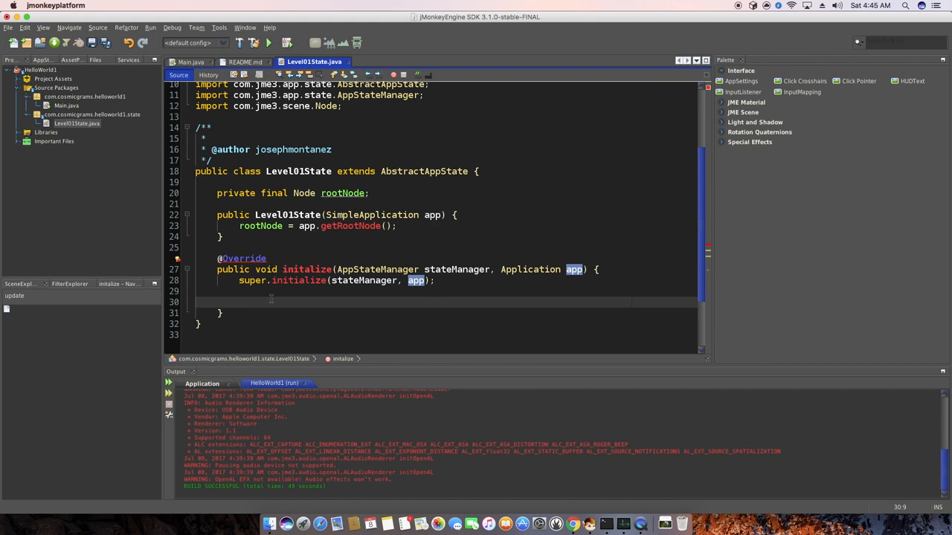
text(ocalNode)
text( =)
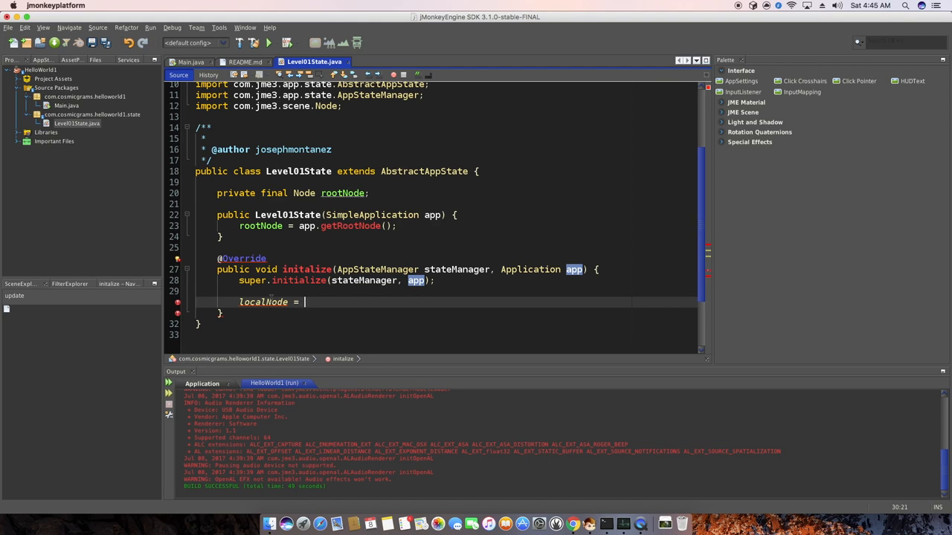
key(BackSpace)
key(BackSpace)
key(BackSpace)
key(BackSpace)
key(BackSpace)
key(BackSpace)
key(BackSpace)
key(BackSpace)
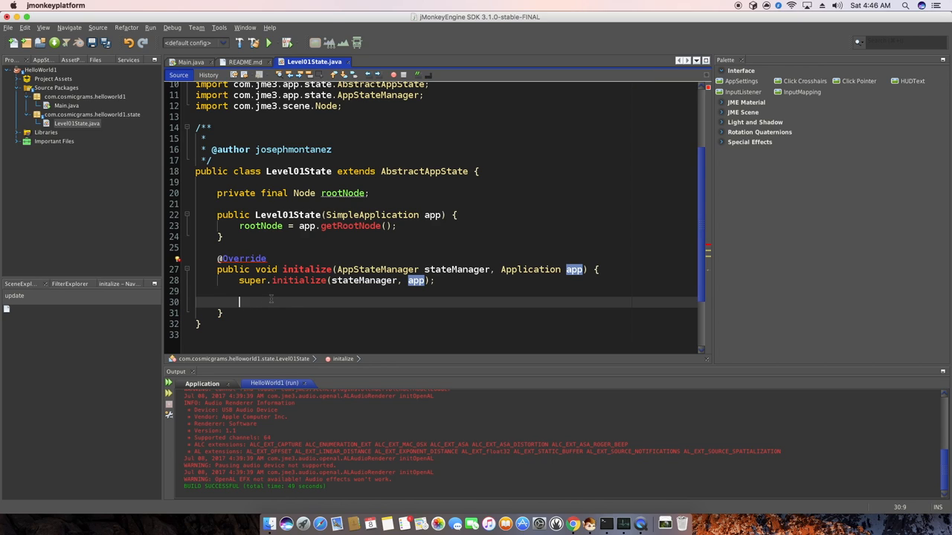
text(rootNode)
text(.at)
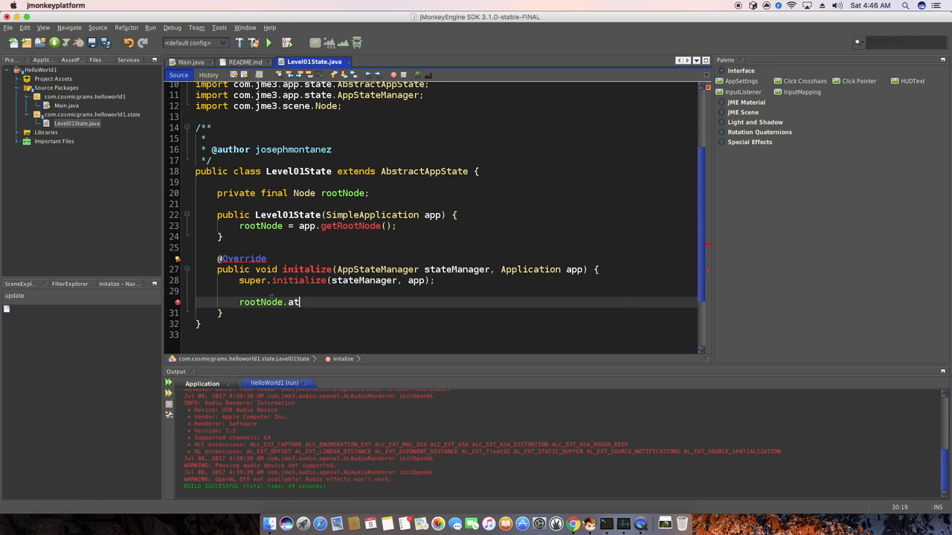
text(ta)
key(ctrl+space)
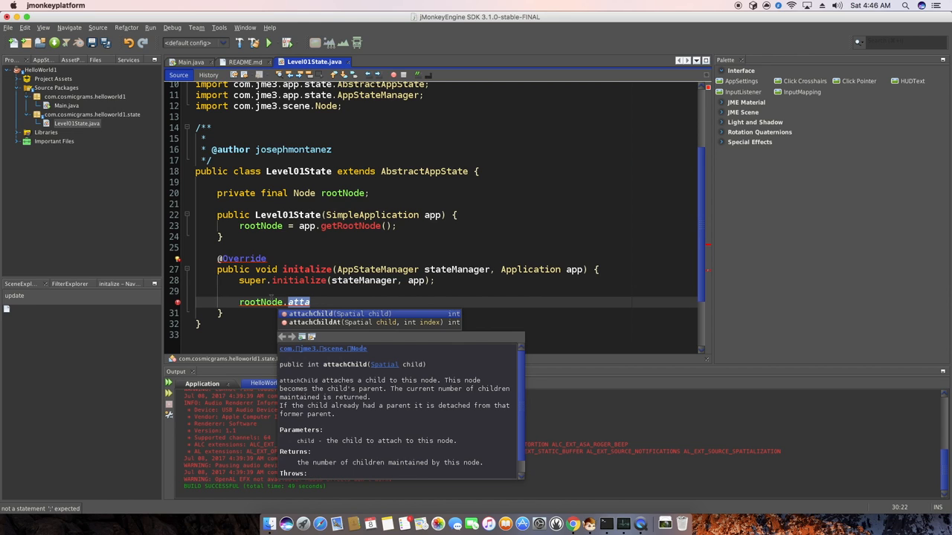
key(Return)
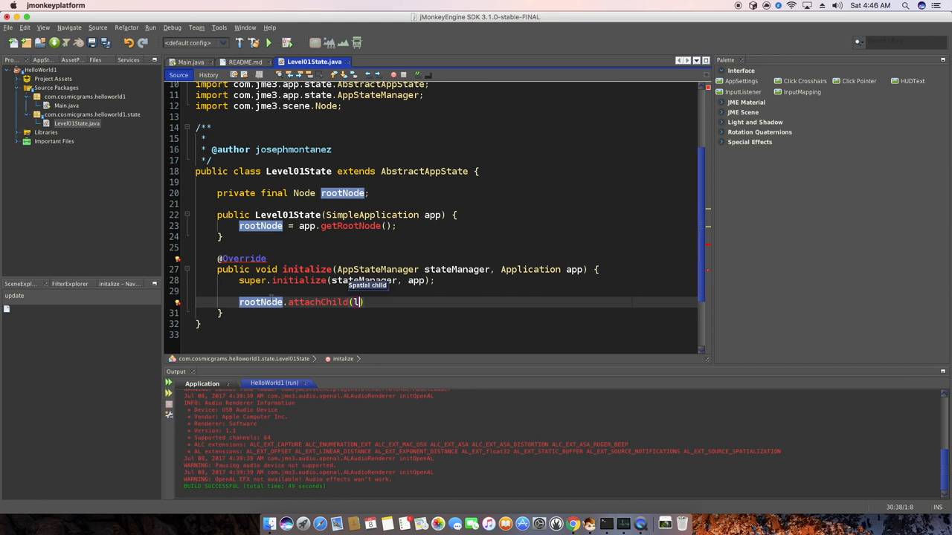
text(local)
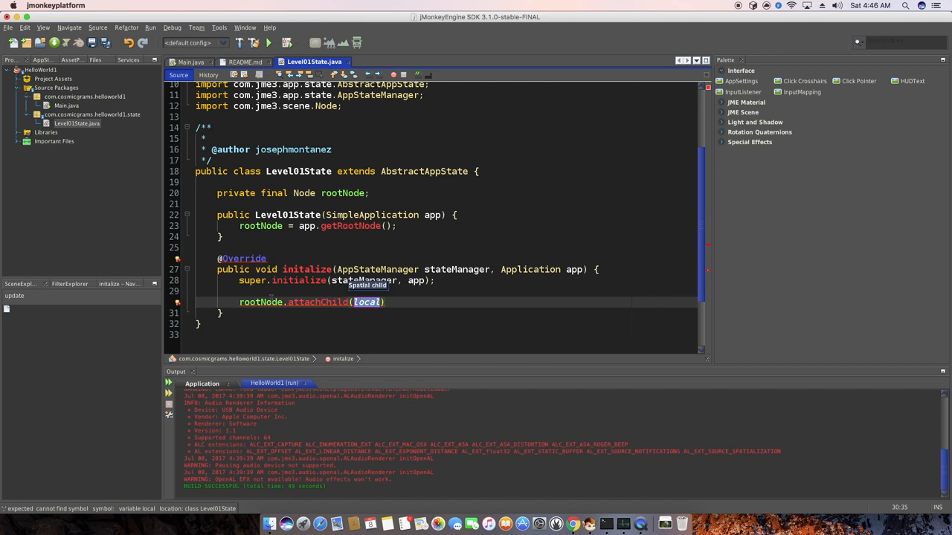
text(RootNo)
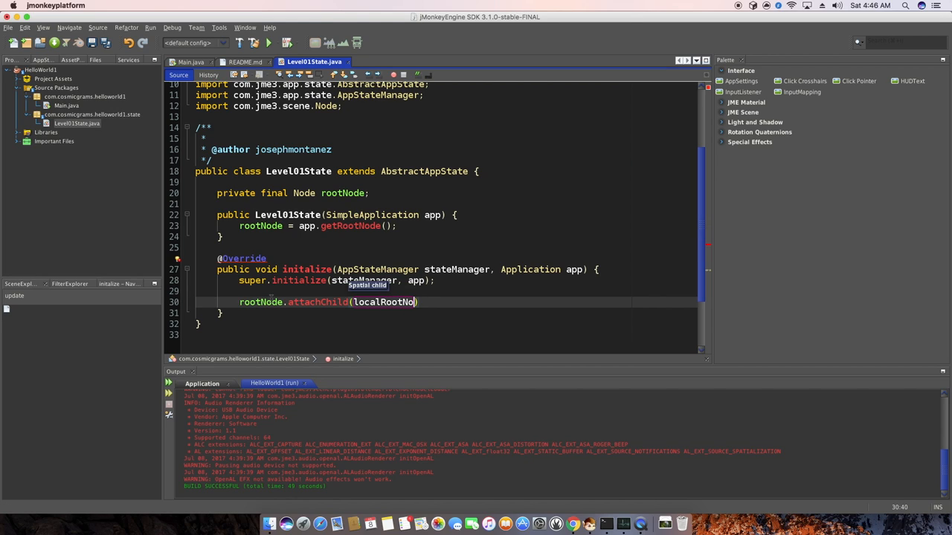
text(de)
key(Return)
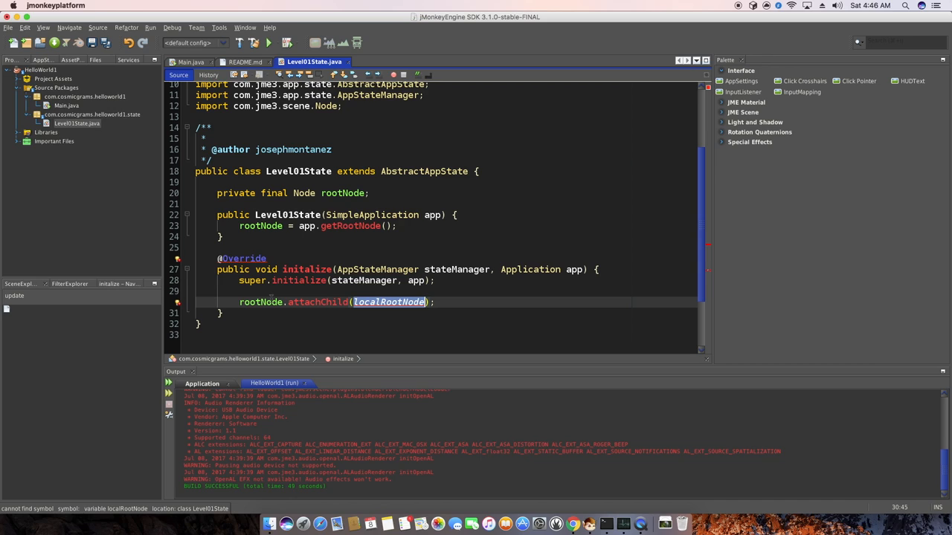
Step: Create localRootNode as a class field via the quick fix for the undefined symbol
key(alt+Return)
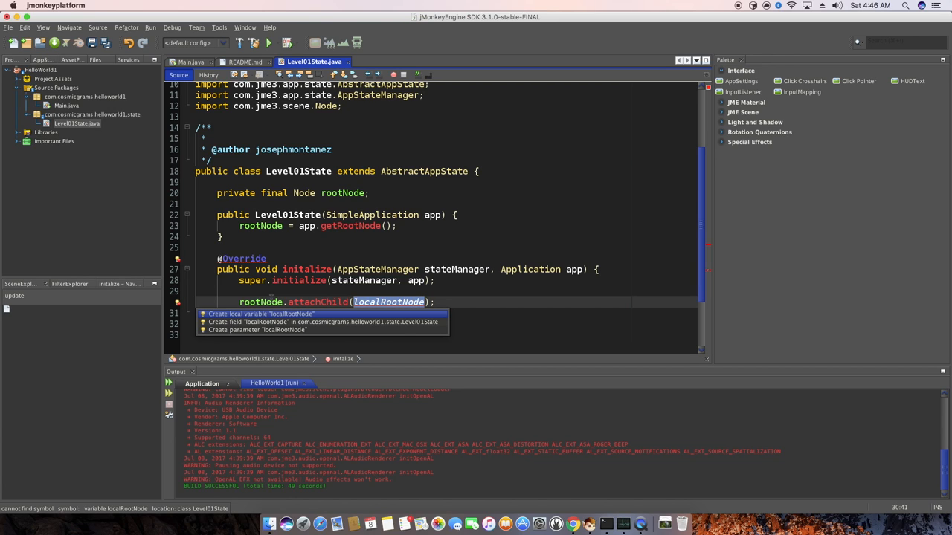
key(Down)
key(Return)
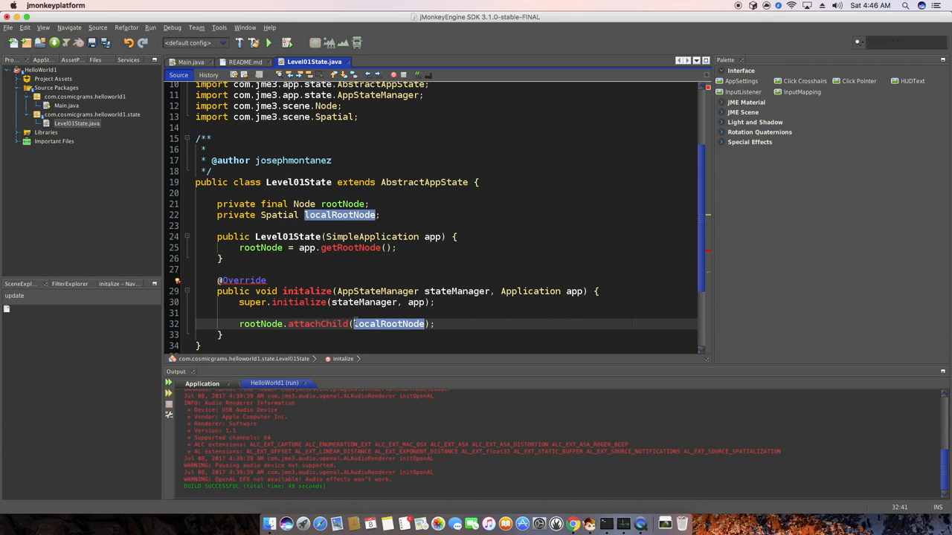
click(298, 214)
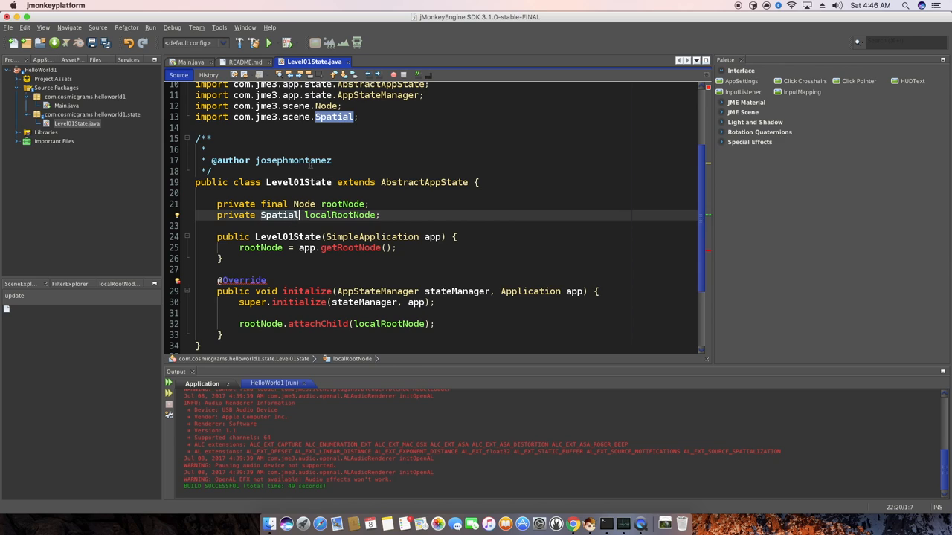
Step: Delete the unused Spatial import and leave the localRootNode field typed as Node
drag(360, 119, 340, 106)
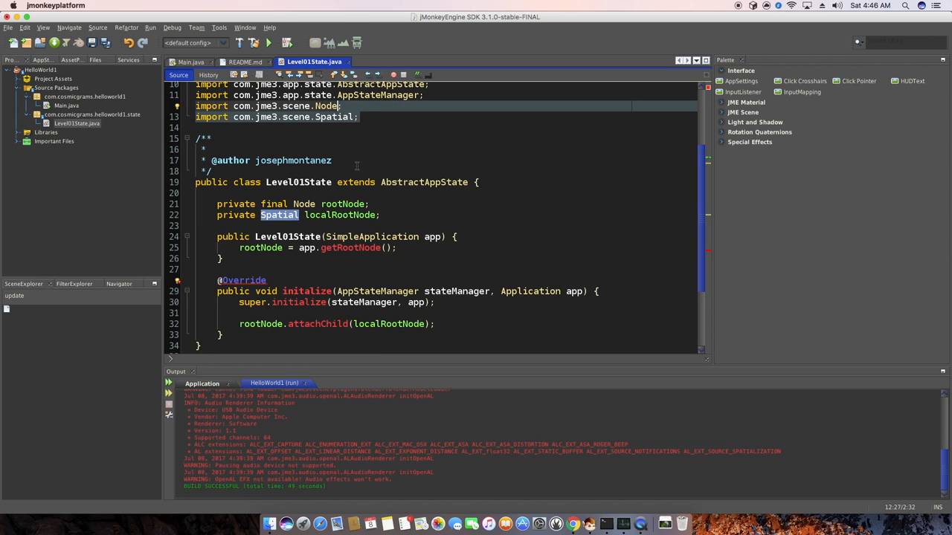
key(BackSpace)
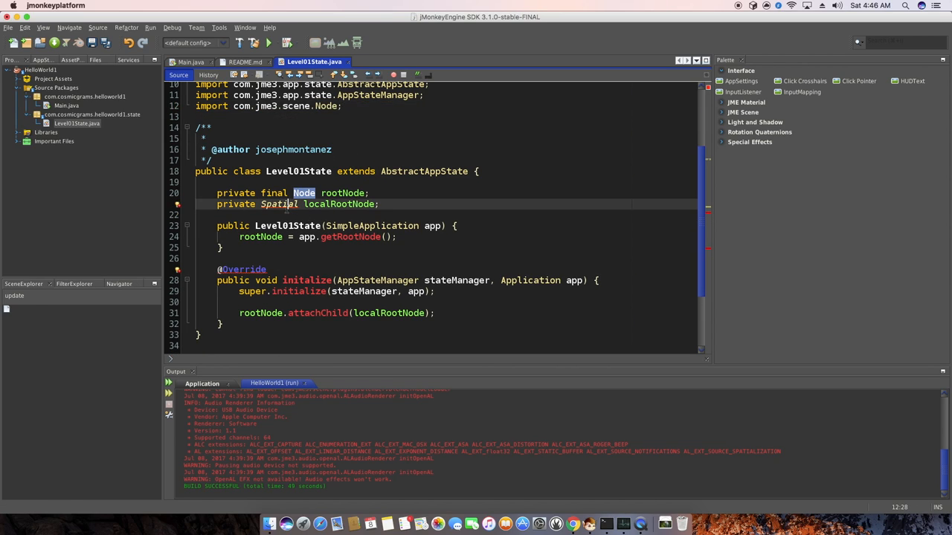
double_click(279, 204)
text(Node)
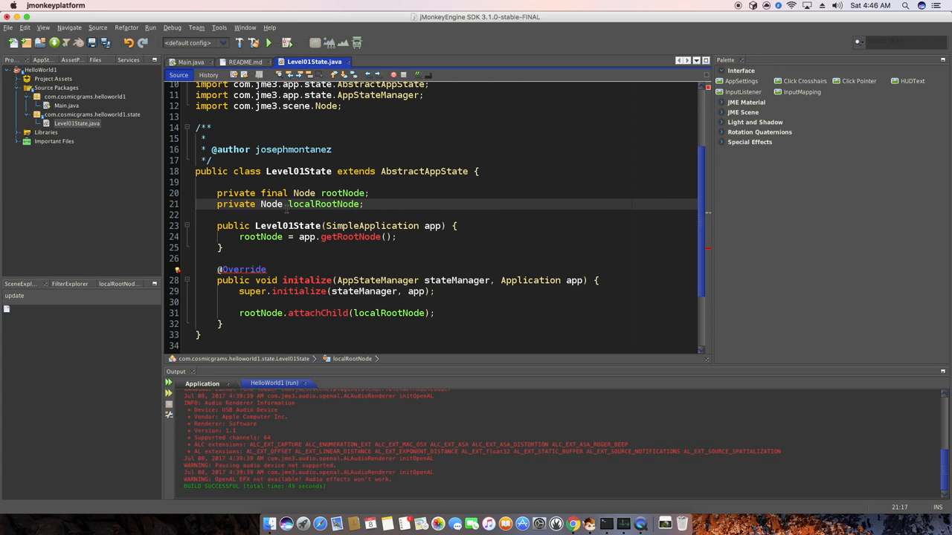
click(347, 214)
click(346, 204)
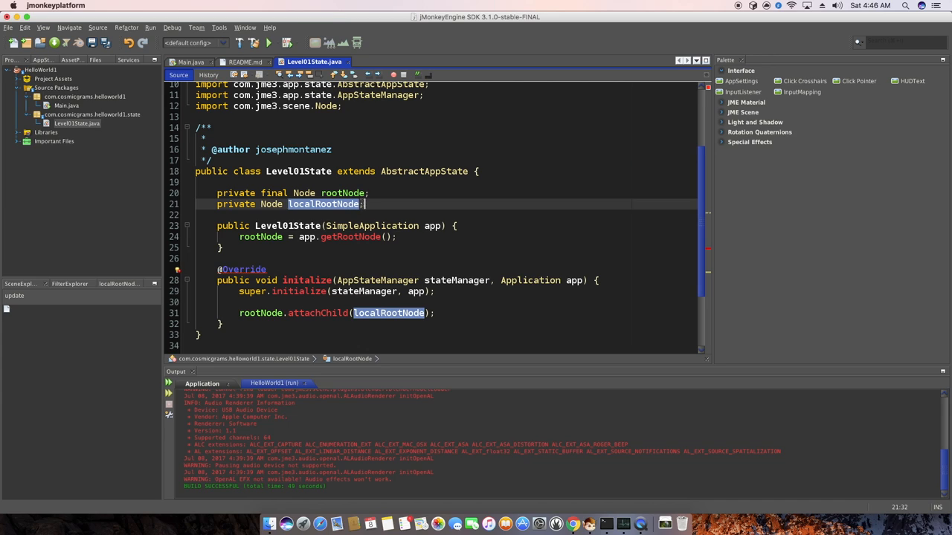
Step: Initialize localRootNode to new Node("Level 1") on its declaration line
drag(281, 242, 305, 246)
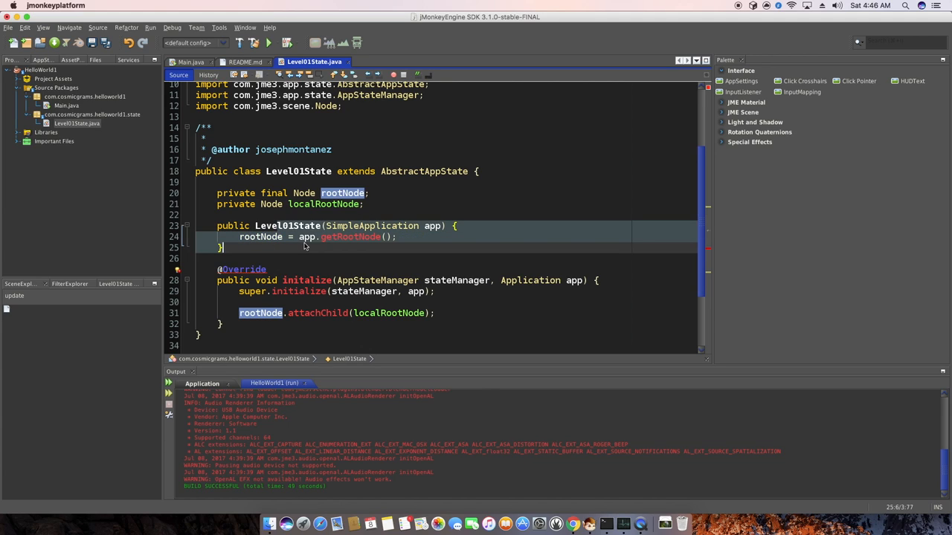
click(340, 204)
key(End)
key(Left)
text(= )
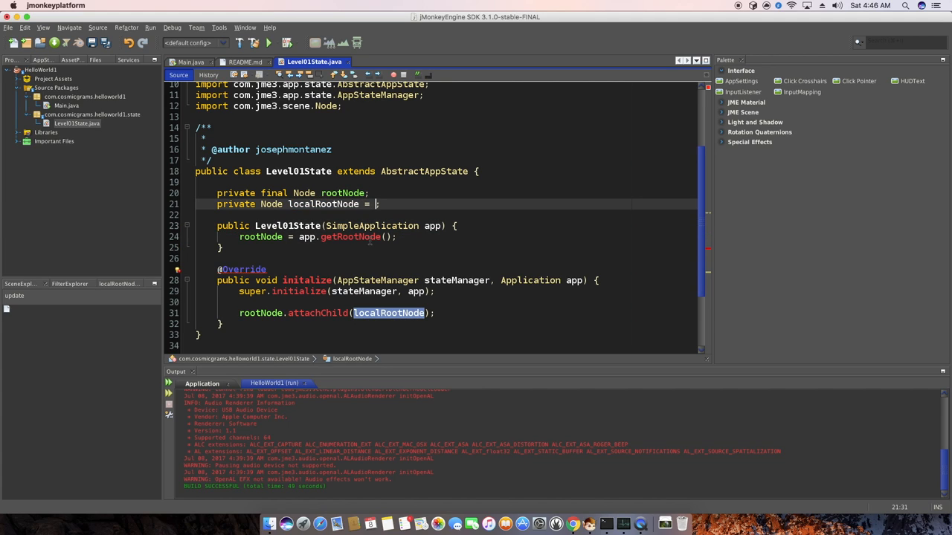
text(new)
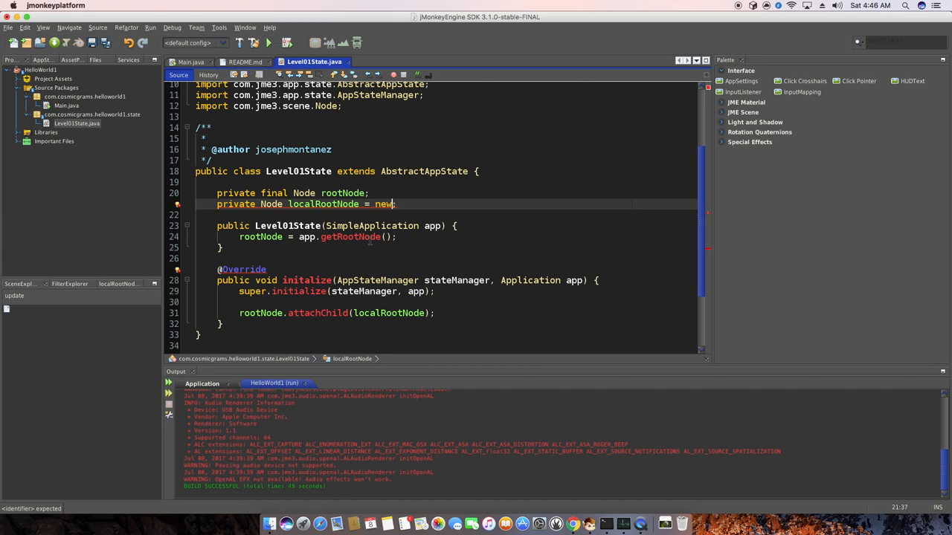
text( Node()
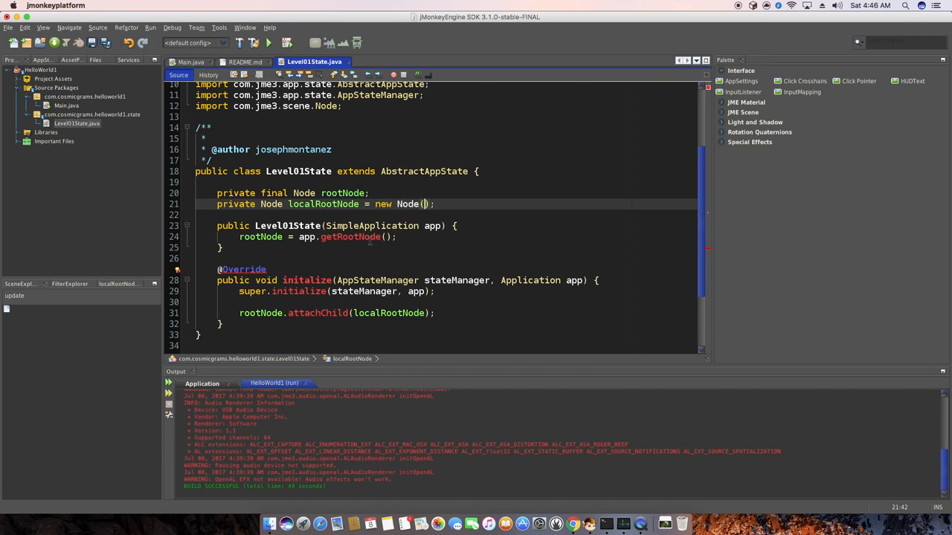
text(")
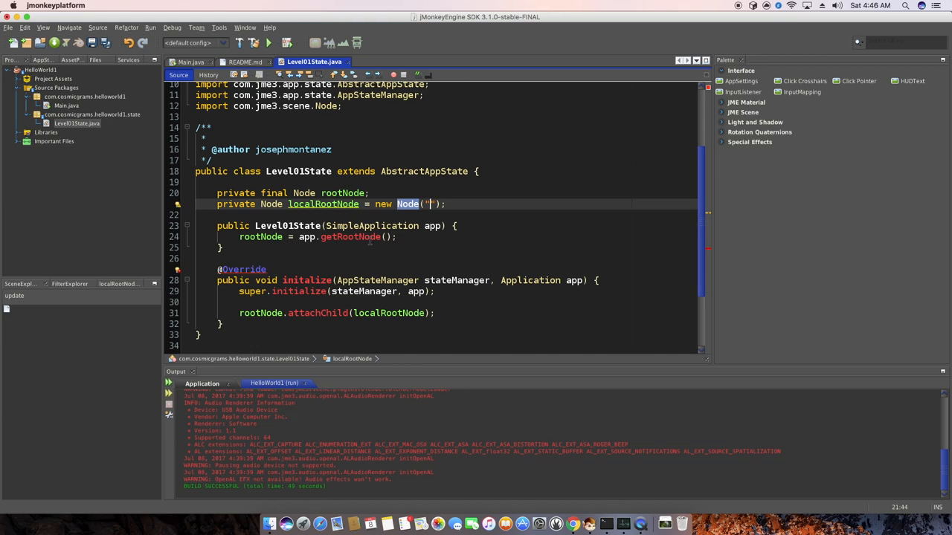
text(Level 1)
click(324, 204)
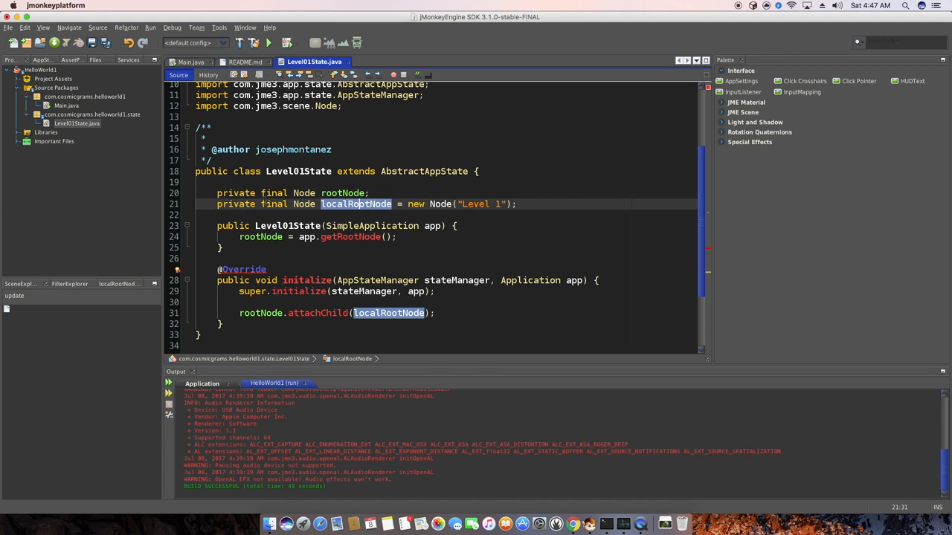
Step: Apply the hint making localRootNode private final and check the inserted final keyword
click(301, 302)
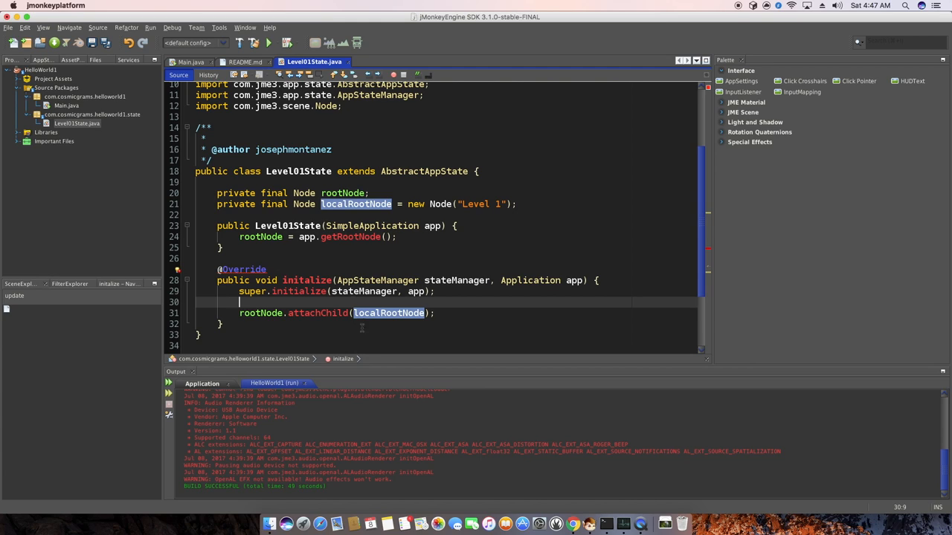
click(296, 204)
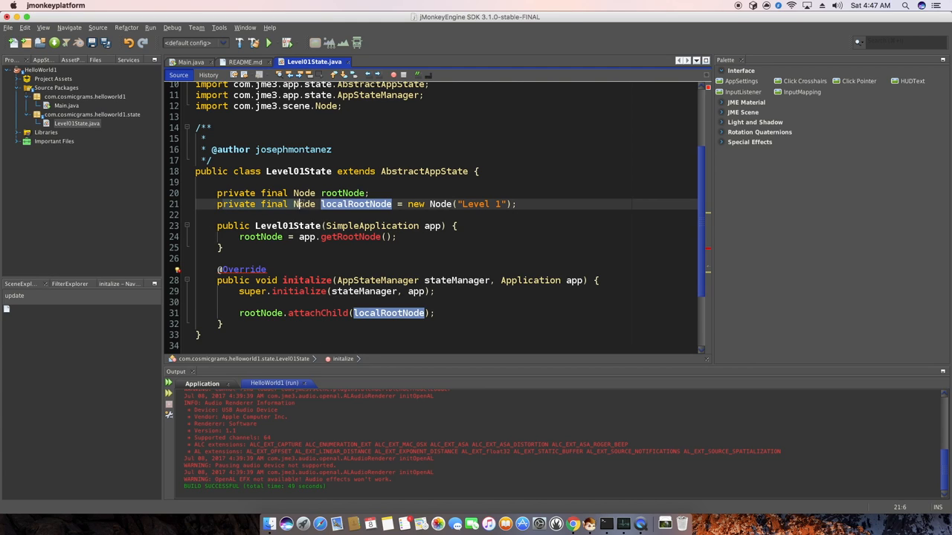
double_click(273, 205)
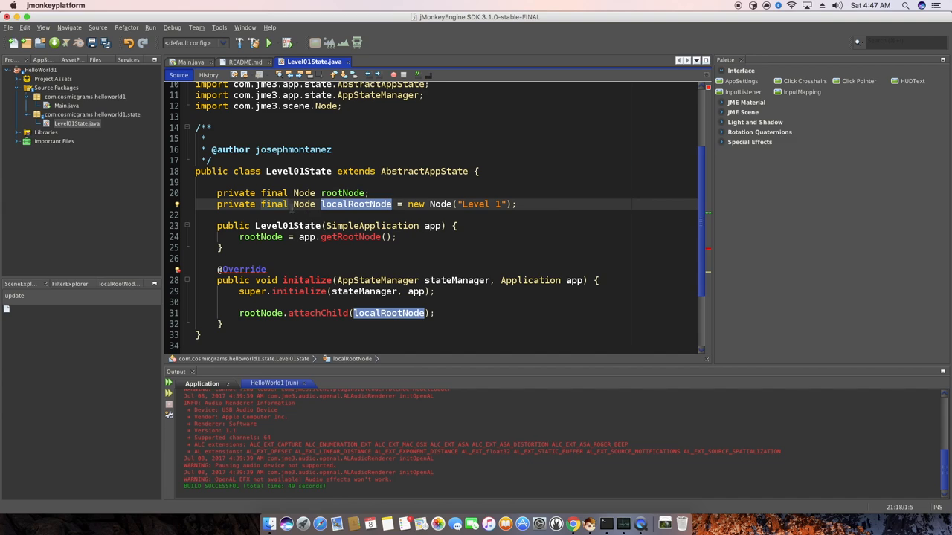
click(261, 204)
drag(261, 205, 289, 207)
double_click(243, 269)
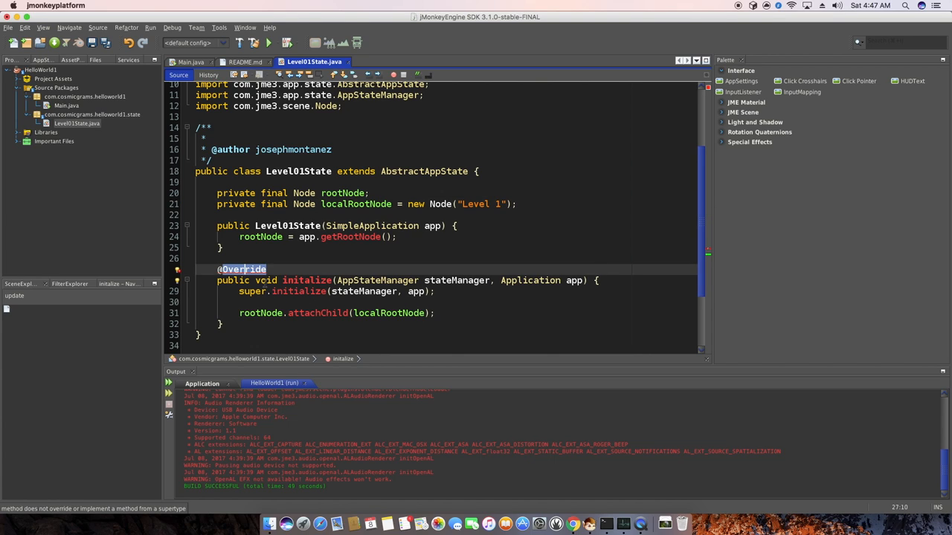
key(alt+Return)
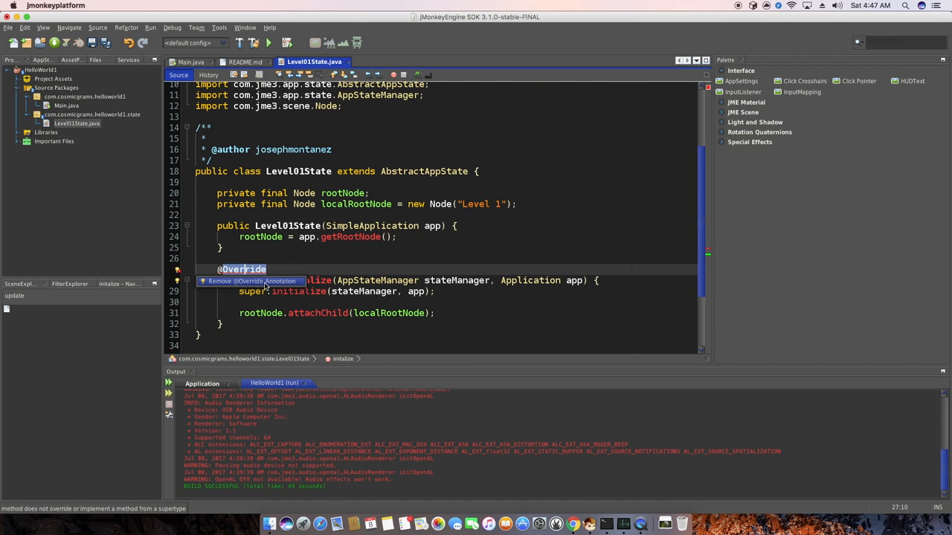
click(251, 281)
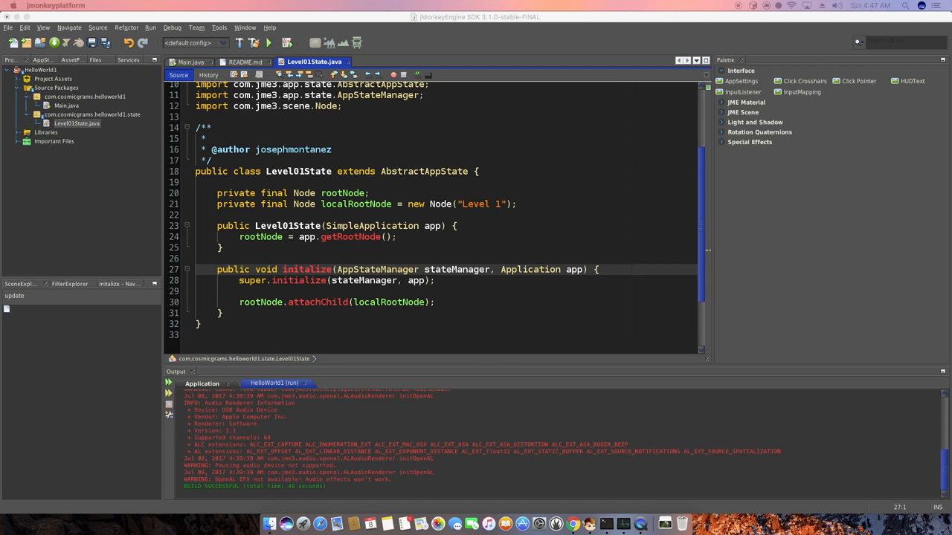
click(310, 276)
text(i)
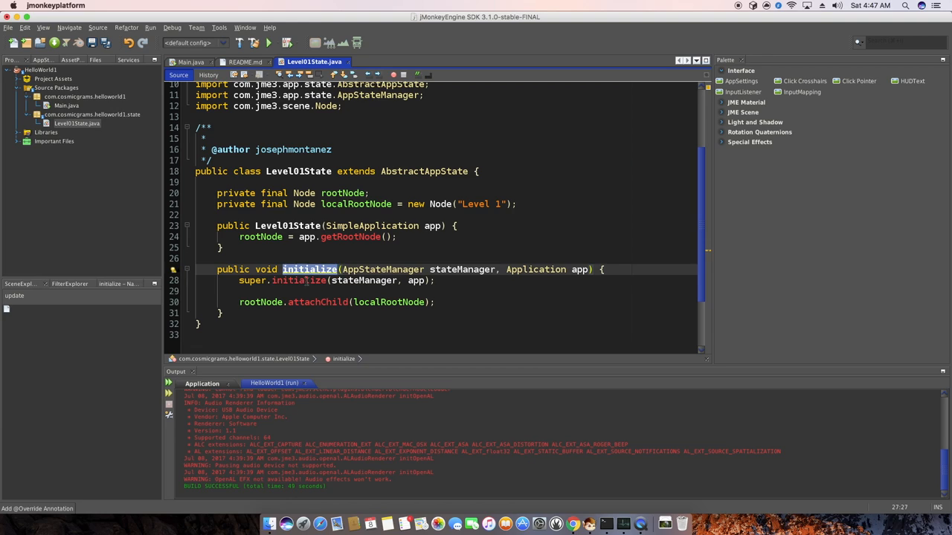
key(BackSpace)
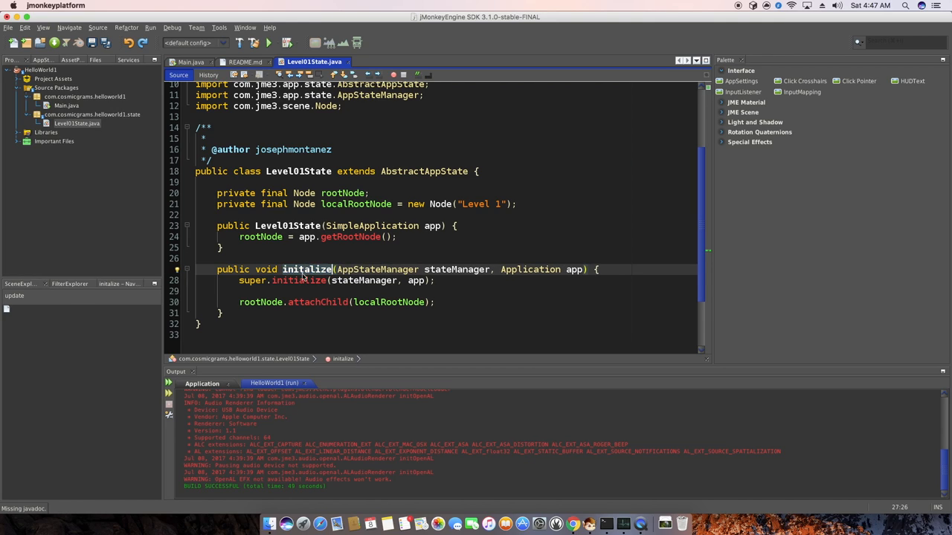
text(i)
click(309, 269)
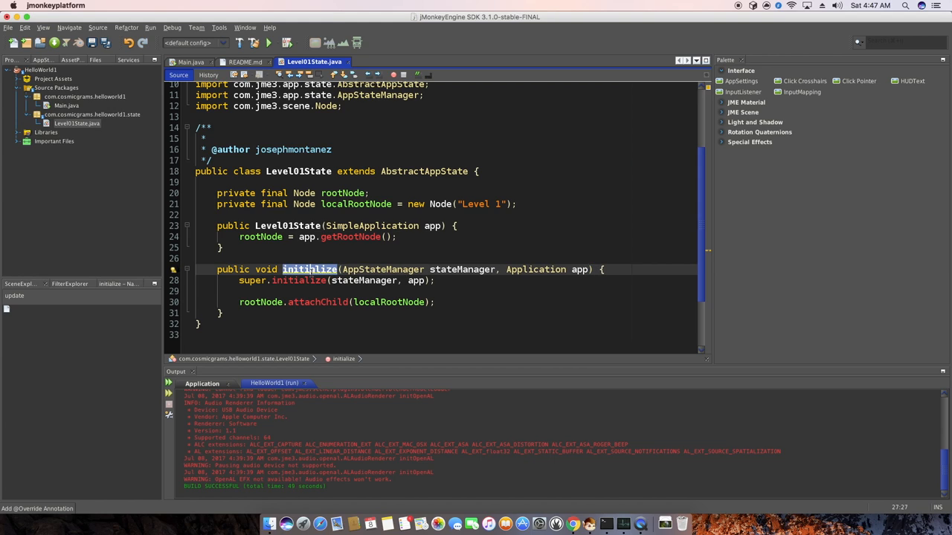
key(alt+Return)
key(Return)
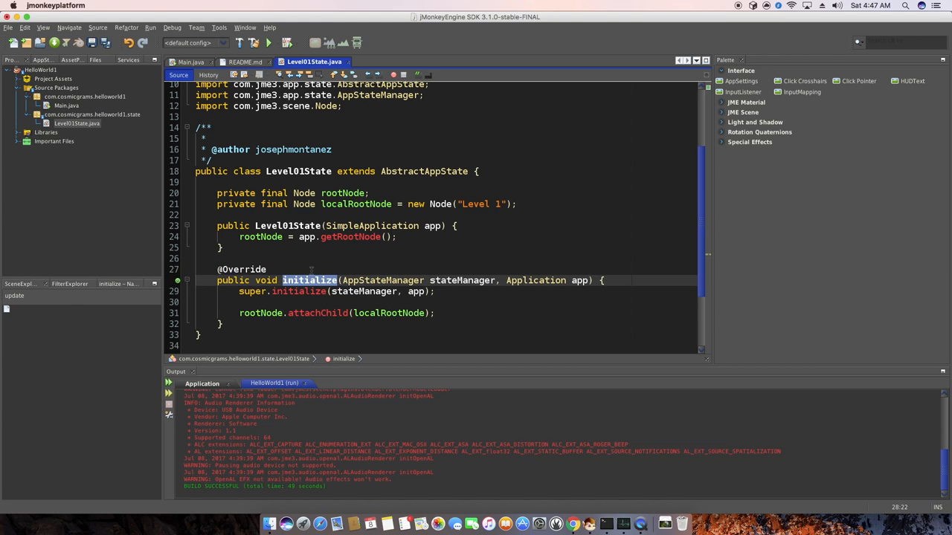
scroll(302, 316, down, 3)
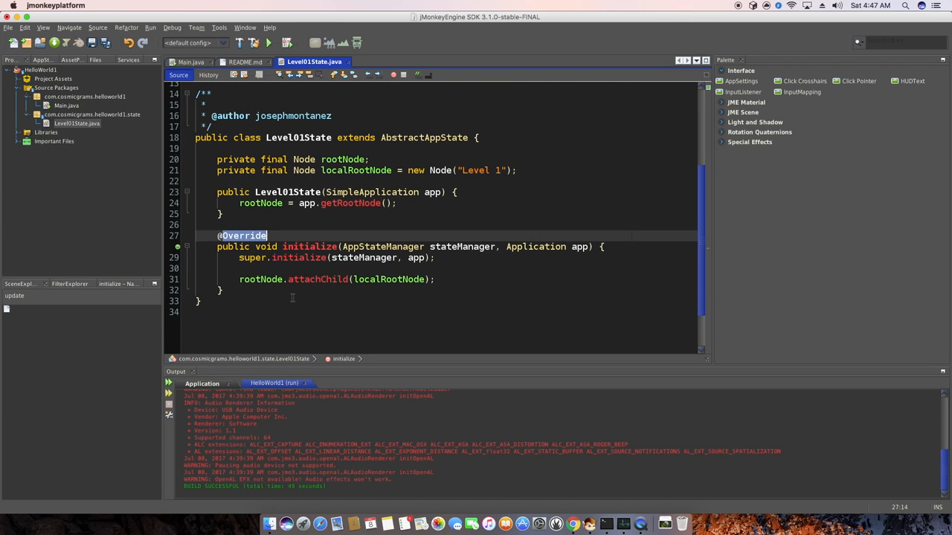
click(253, 290)
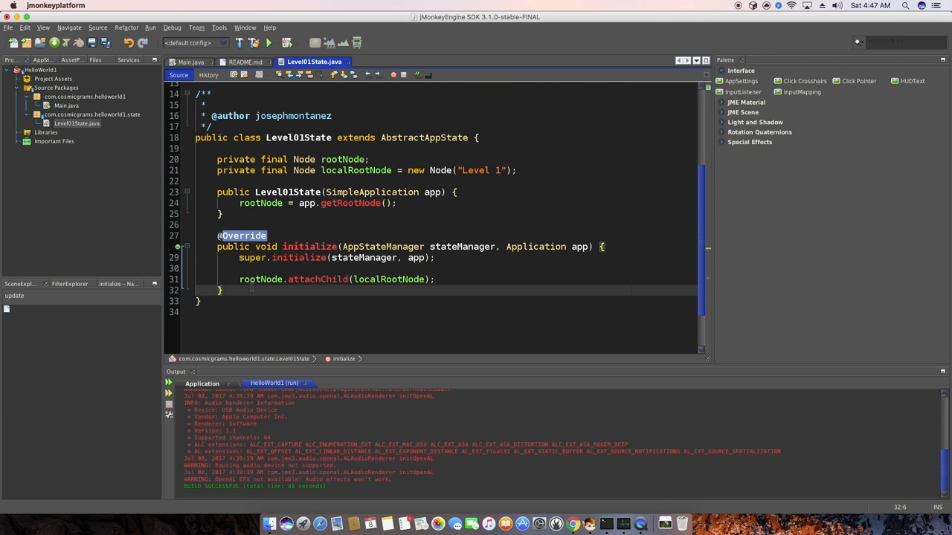
key(Return)
key(Return)
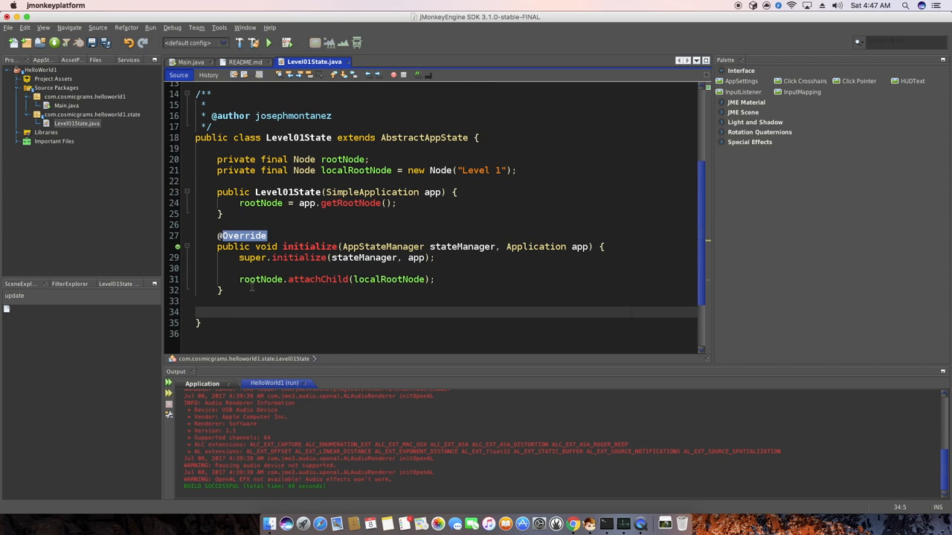
text(@Ov)
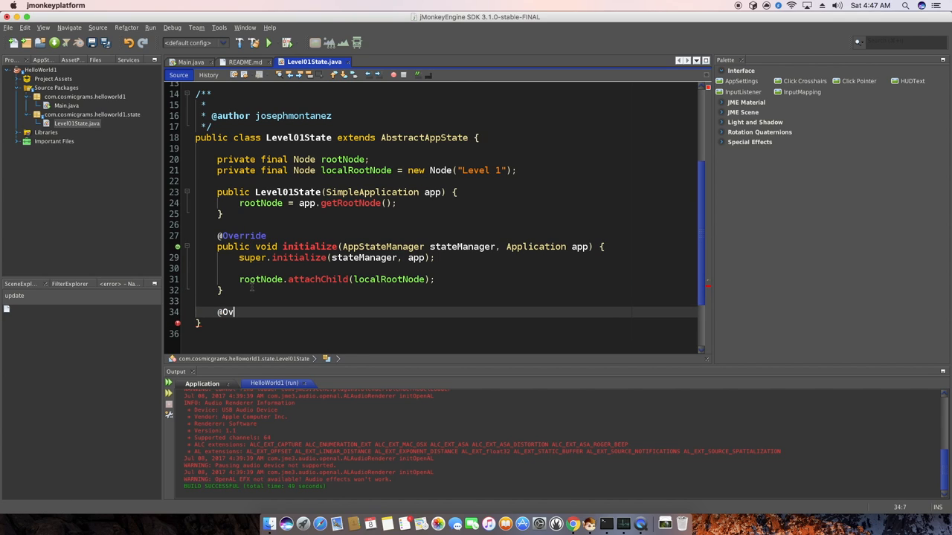
text(erride)
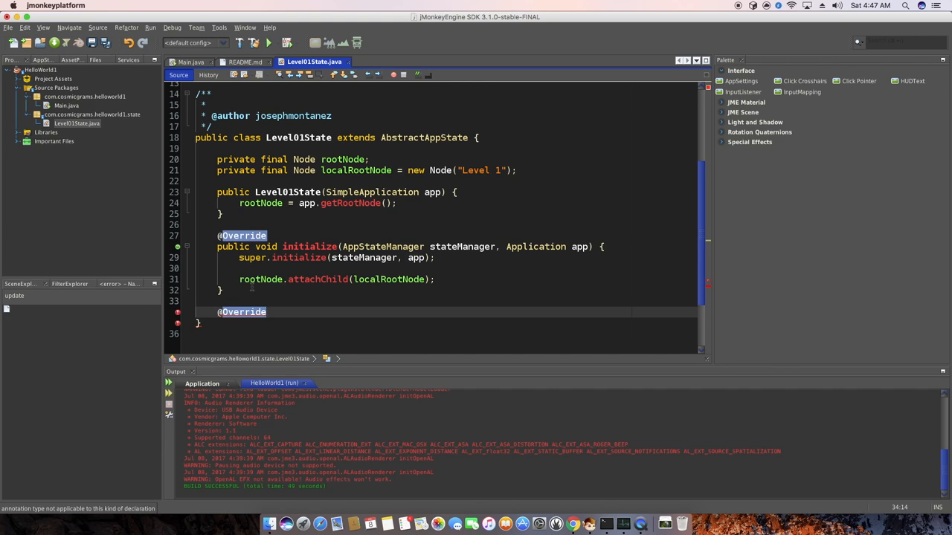
key(Return)
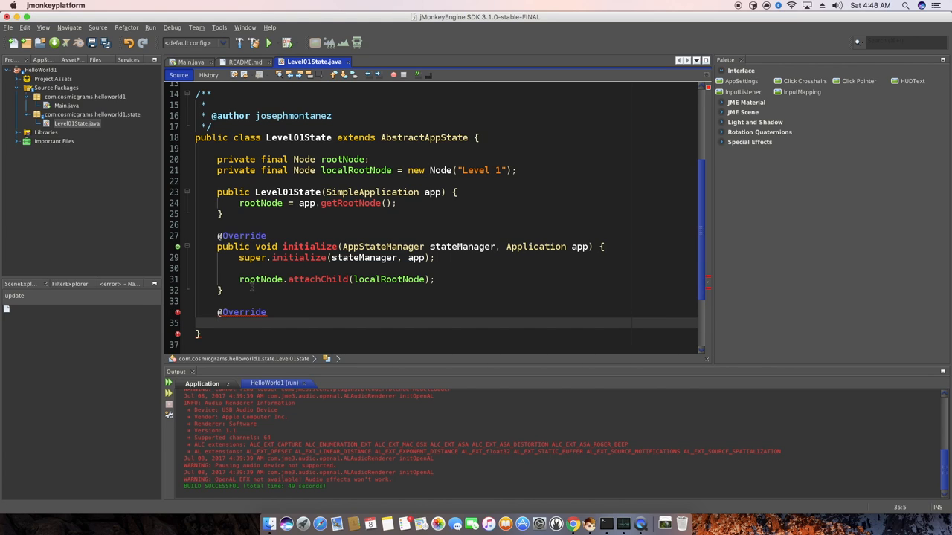
text(public )
text(void )
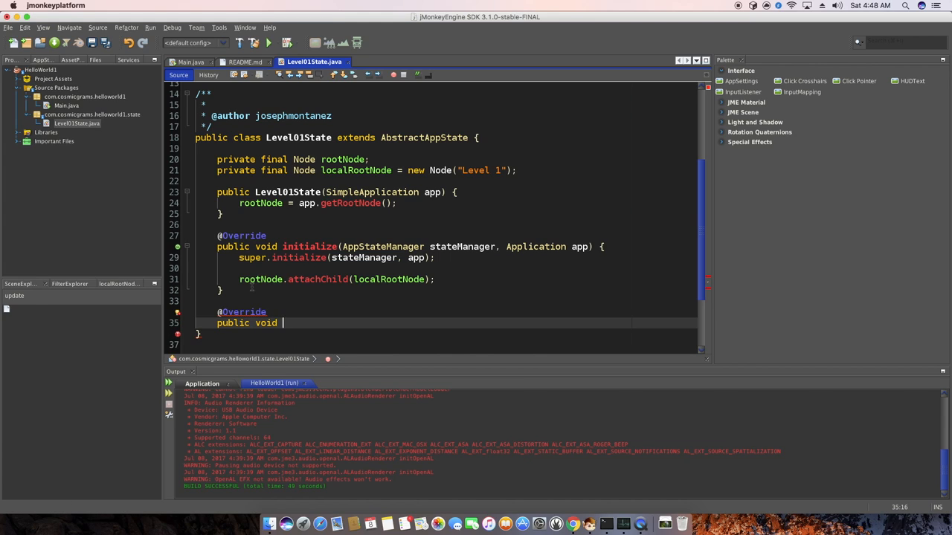
text(clean)
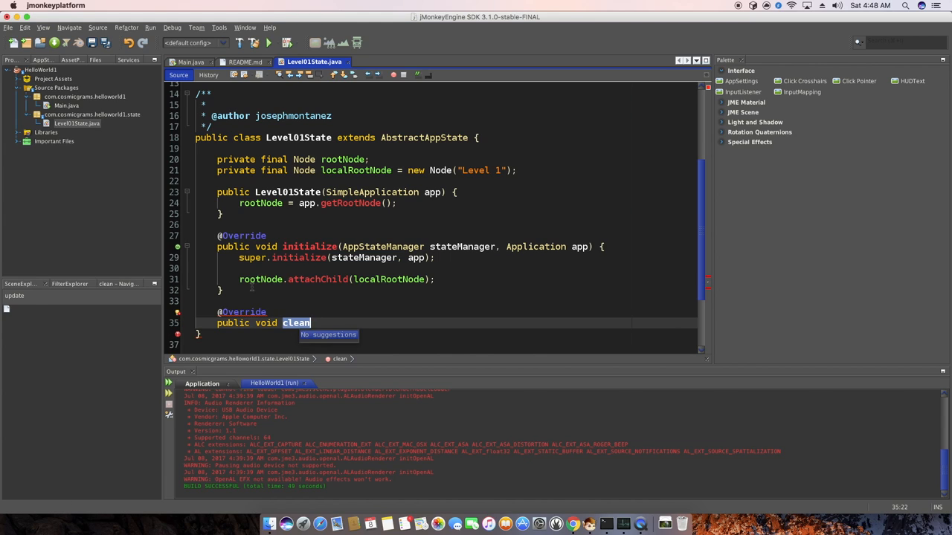
key(Escape)
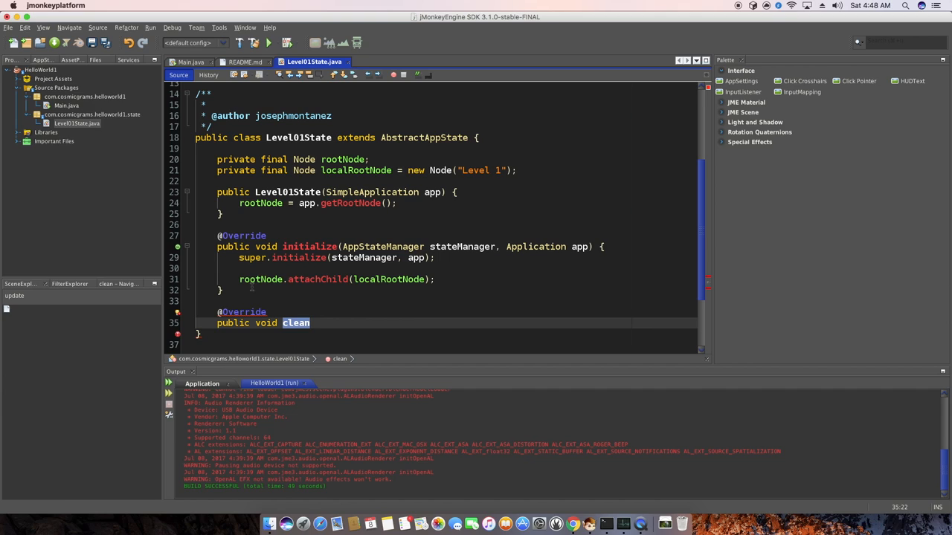
text(up())
text( {)
key(Return)
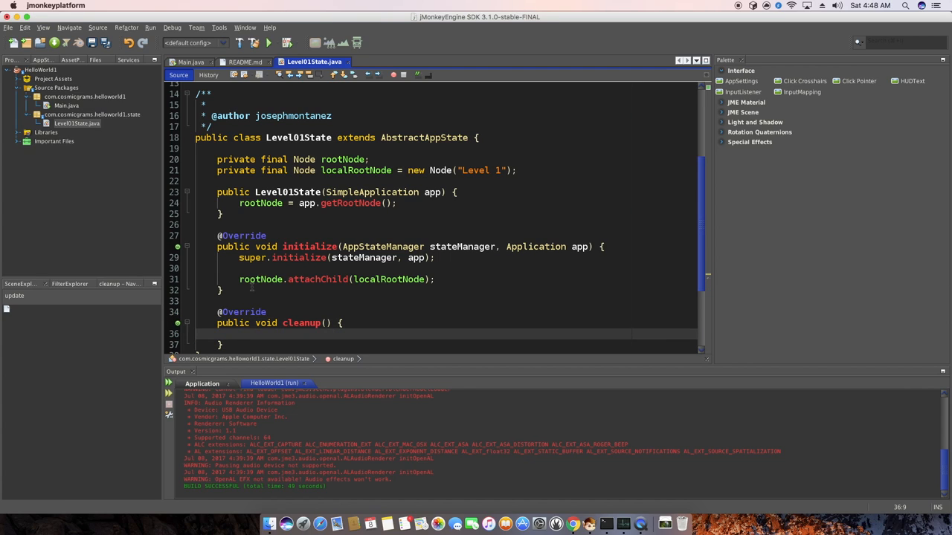
text(rootNode.)
text(de)
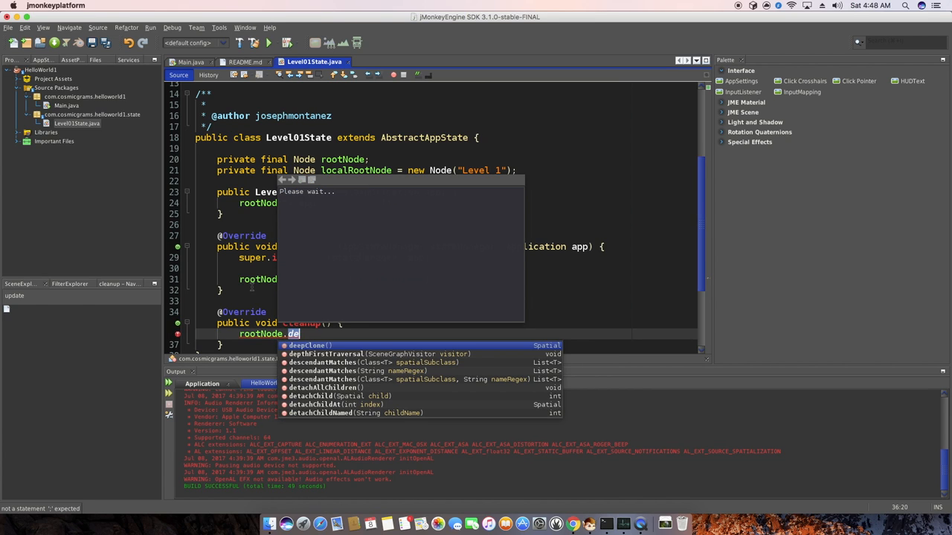
text(a)
Step: Fill the cleanup body with rootNode.detachChild(localRootNode); using completion for detachChild
key(BackSpace)
text(t)
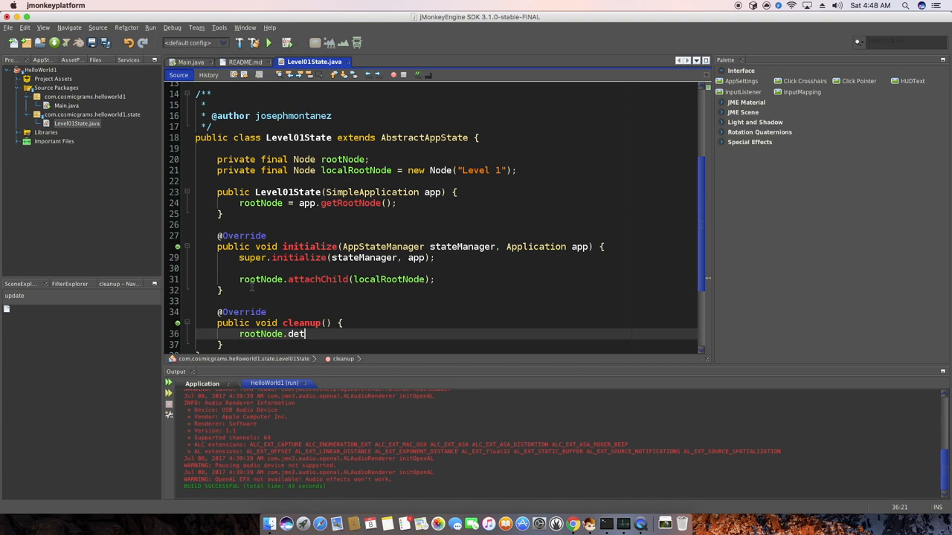
text(ac)
key(ctrl+space)
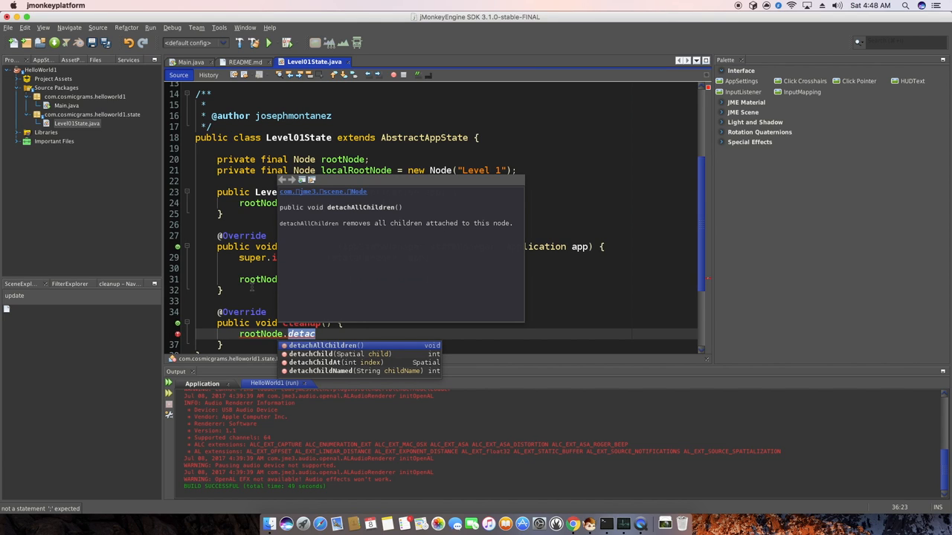
key(Down)
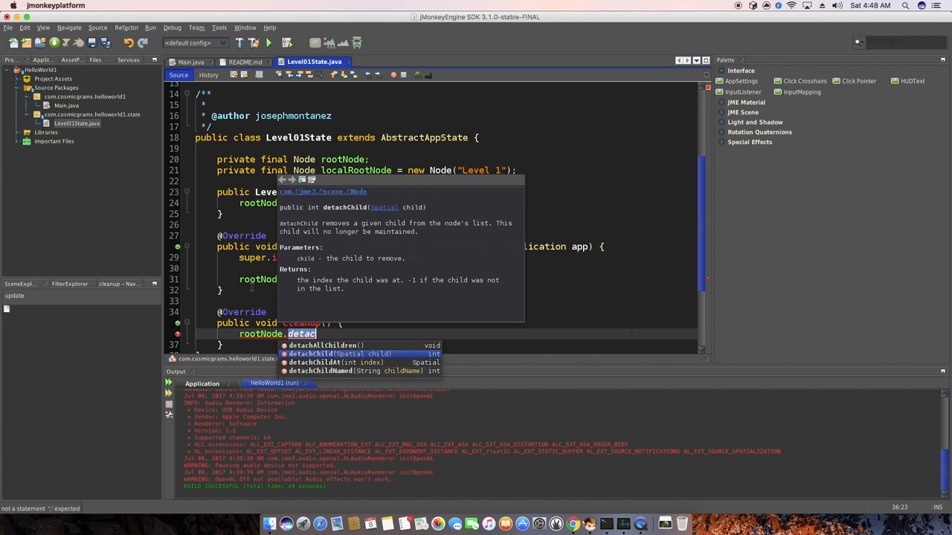
key(Return)
text(loca)
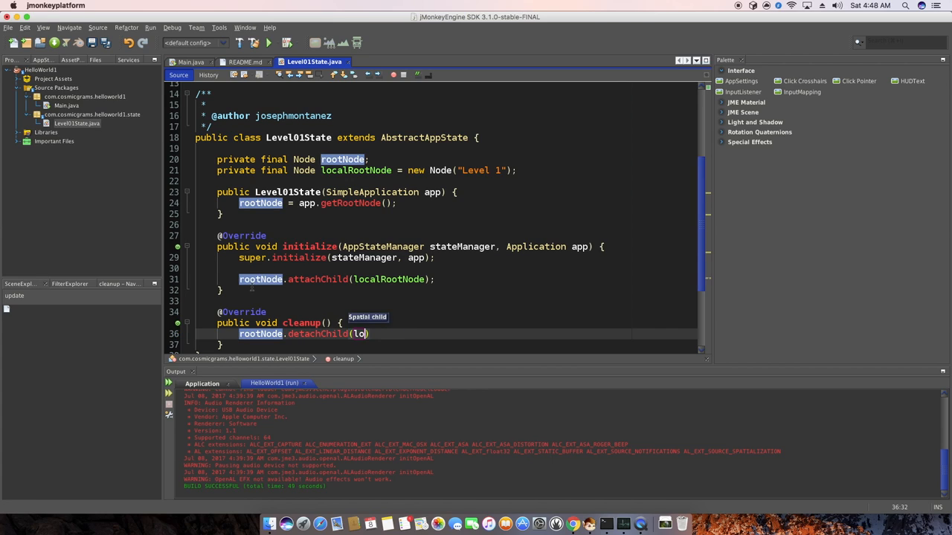
text(l)
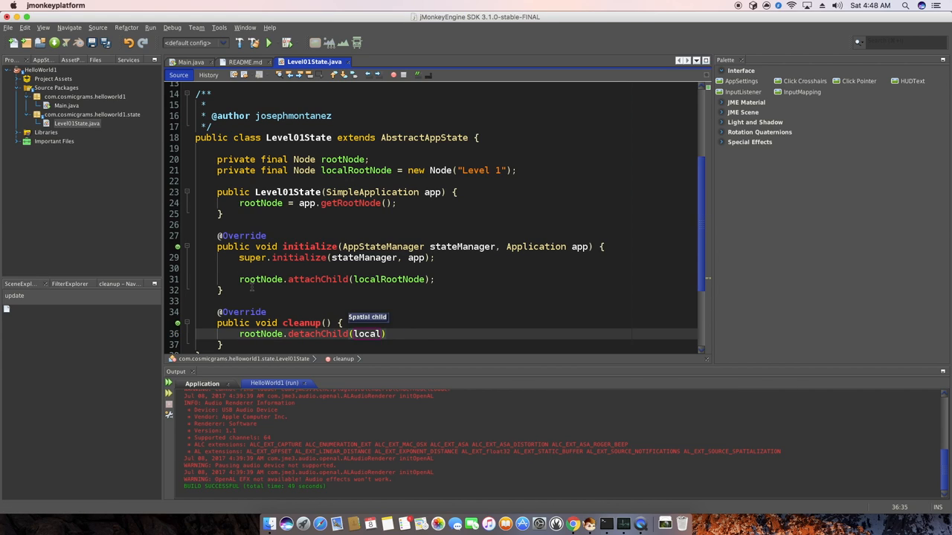
text(RootNode);)
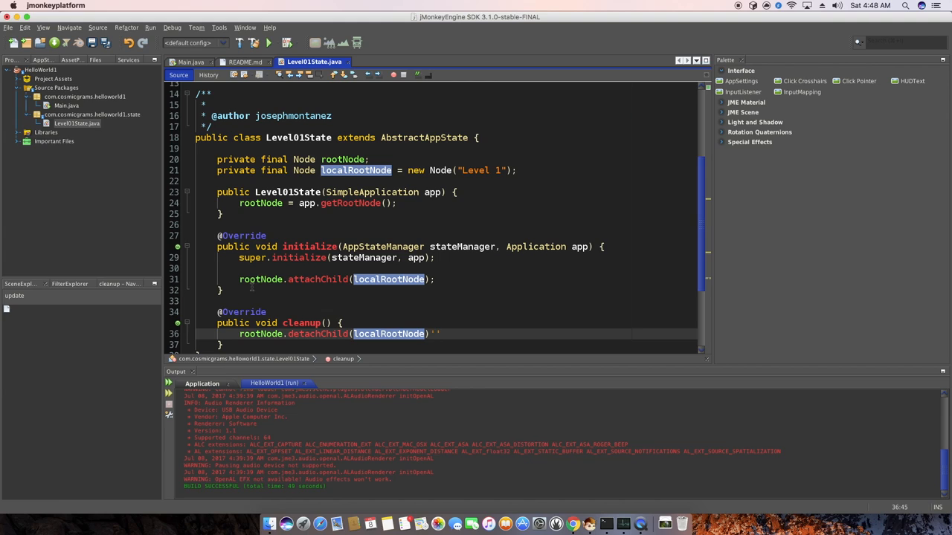
Step: Review the Node field and rootNode usages, then add a blank line after the detachChild call in cleanup
click(317, 171)
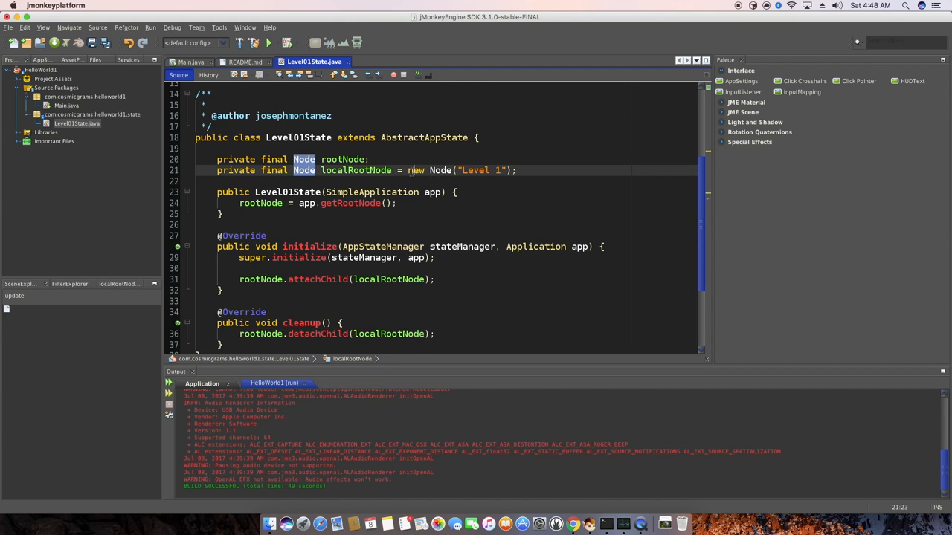
drag(410, 170, 552, 170)
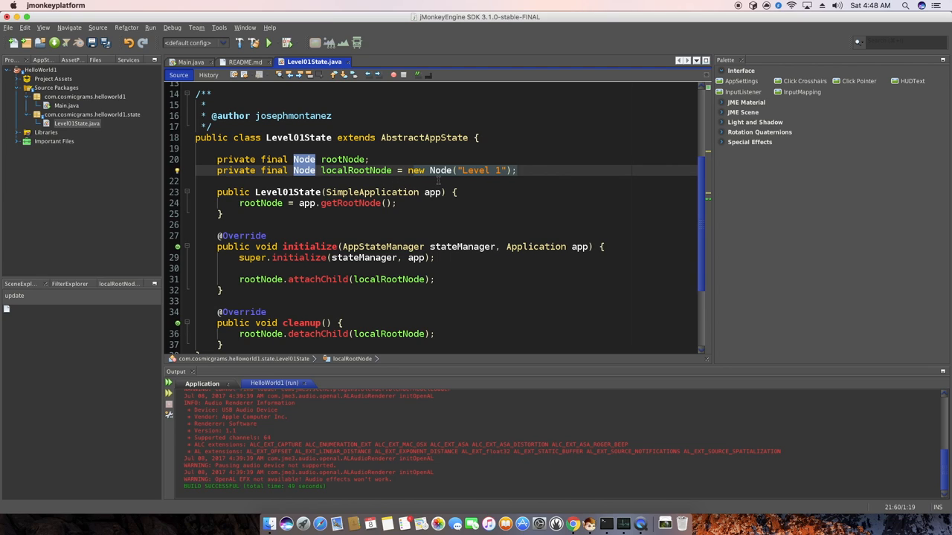
click(270, 282)
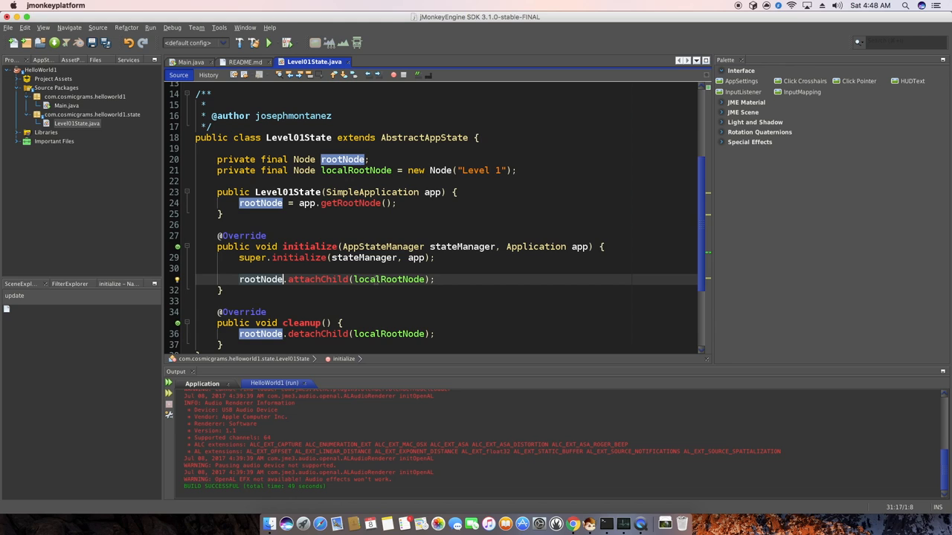
scroll(346, 313, down, 3)
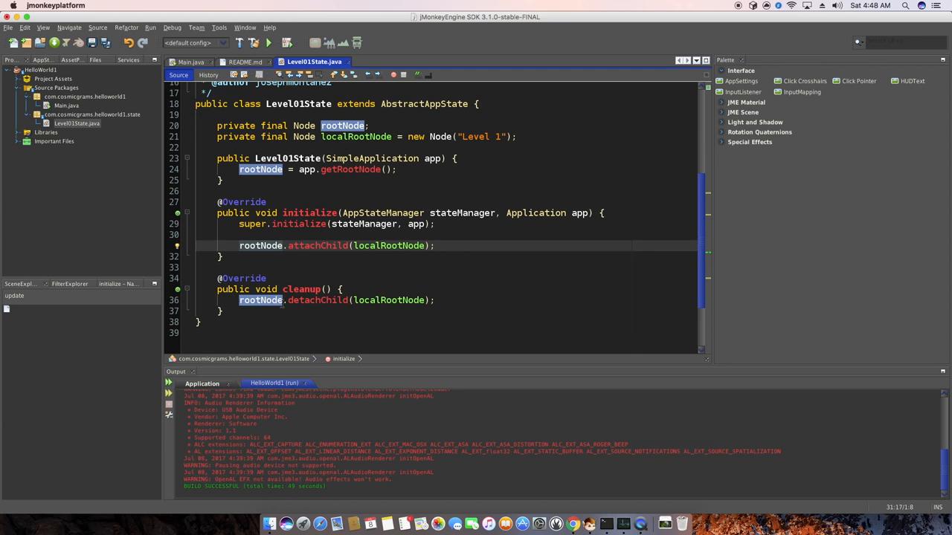
scroll(305, 238, down, 1)
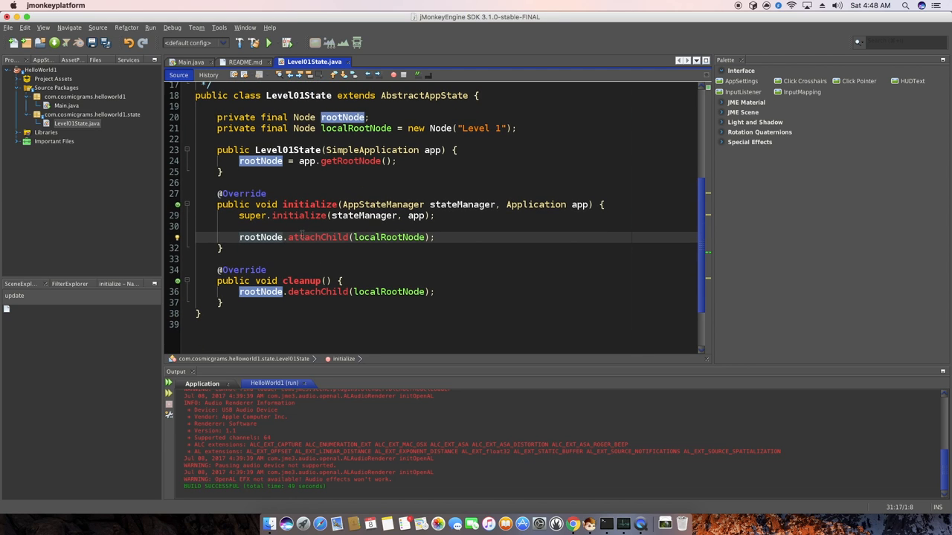
scroll(301, 232, up, 3)
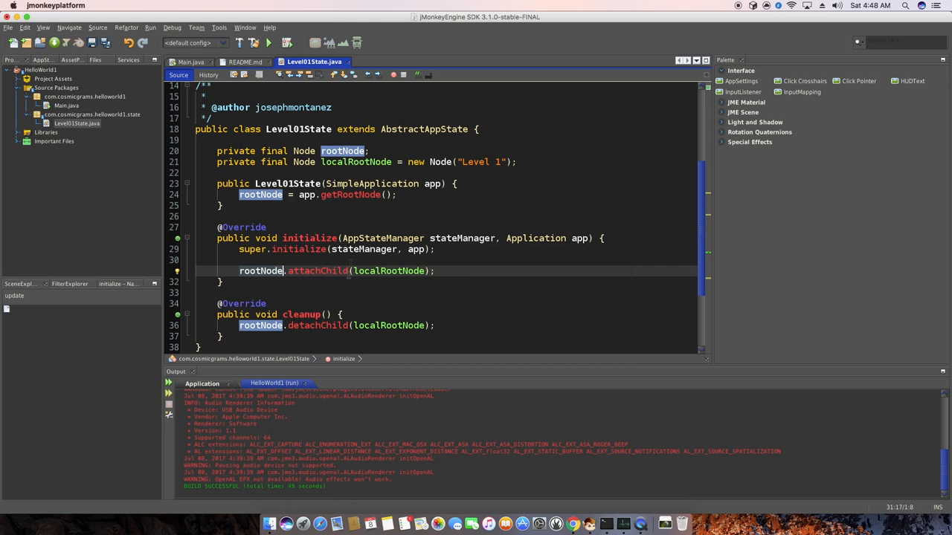
scroll(348, 275, down, 3)
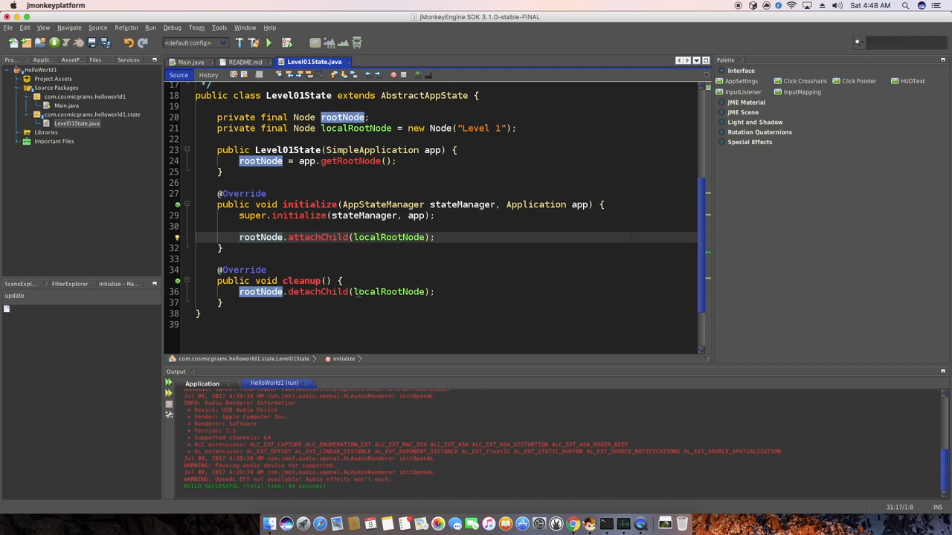
click(356, 291)
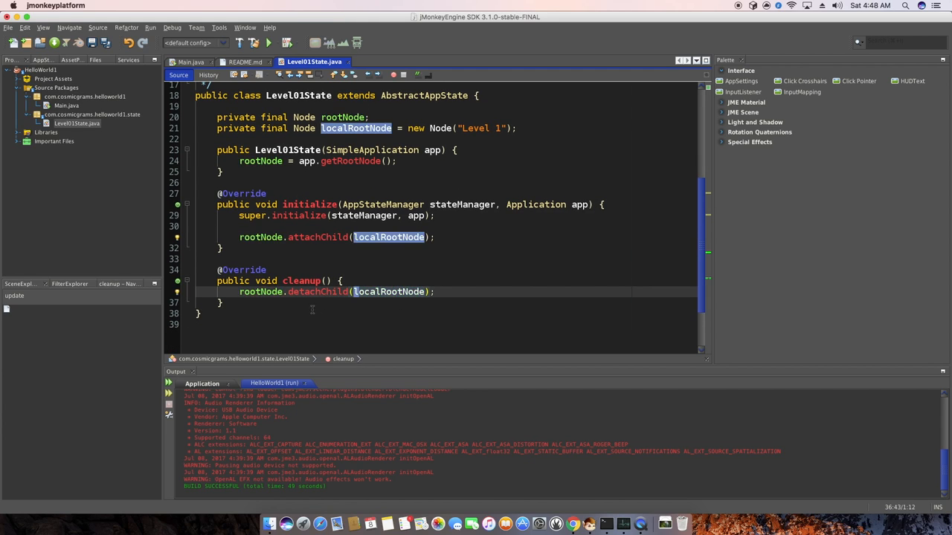
click(272, 292)
click(456, 291)
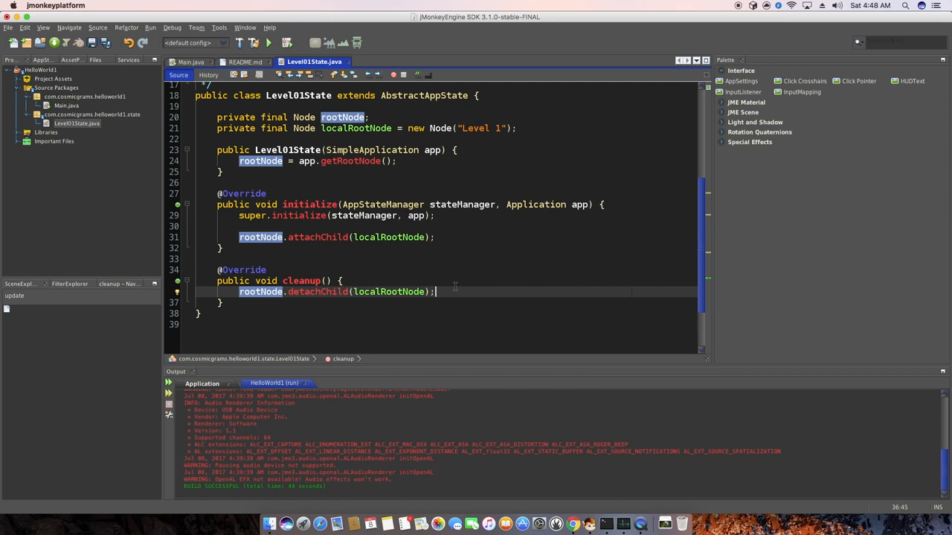
key(Return)
key(Return)
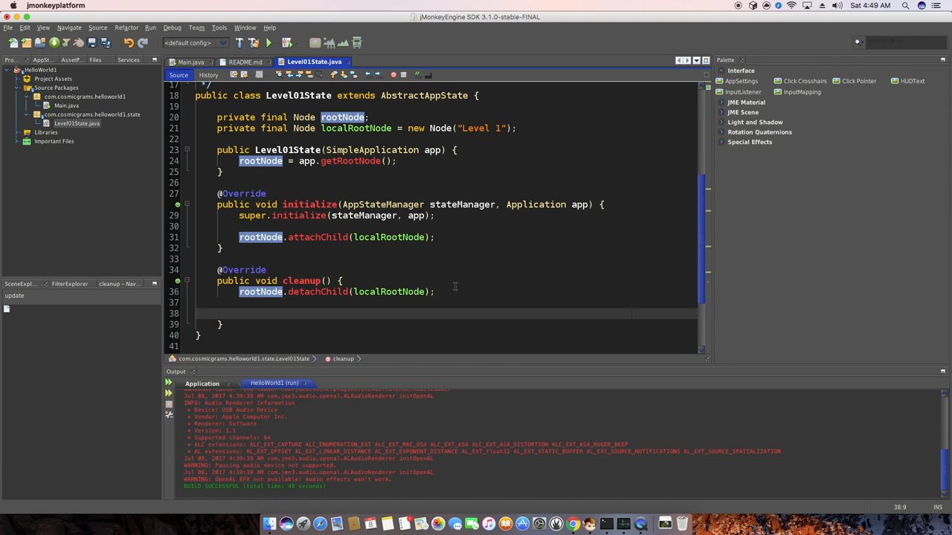
text(sup)
Step: Add super.cleanup(); after the detachChild call and save Level01State.java
key(BackSpace)
key(BackSpace)
key(BackSpace)
text(super.)
key(BackSpace)
key(BackSpace)
key(BackSpace)
text(per)
text(.cl)
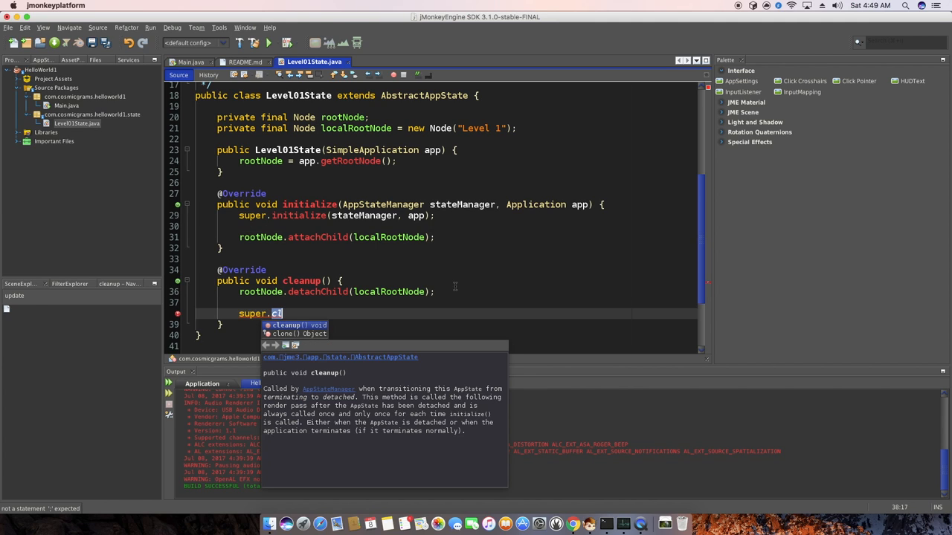
key(Return)
text(;)
key(super+s)
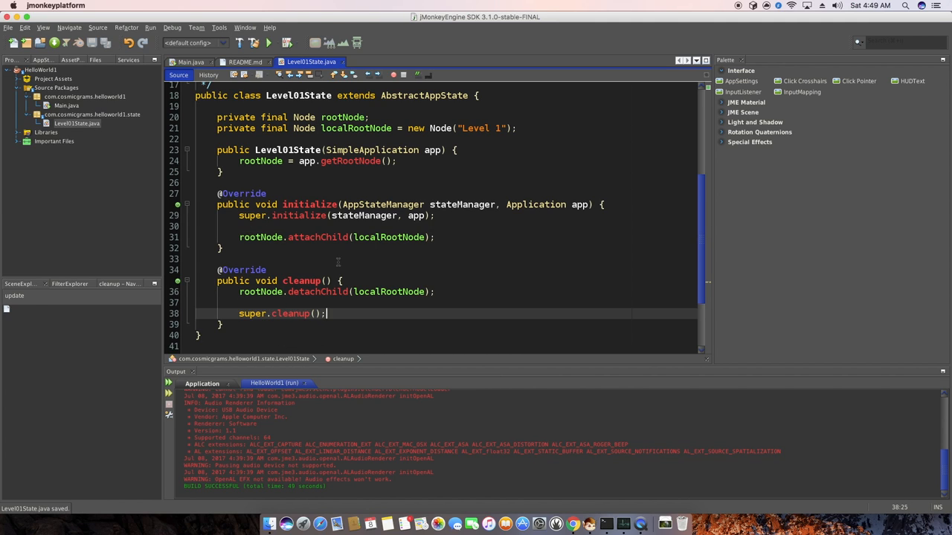
click(305, 292)
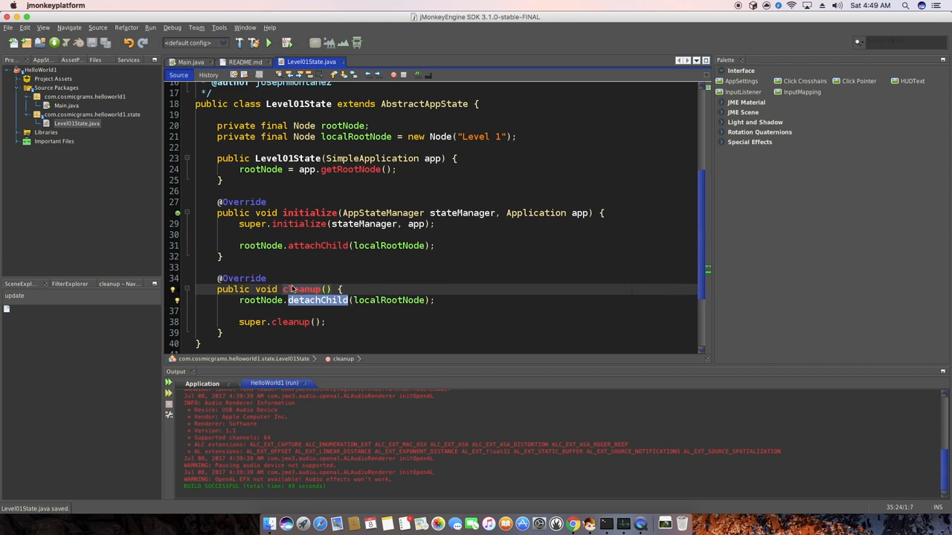
scroll(292, 277, up, 3)
scroll(292, 276, up, 4)
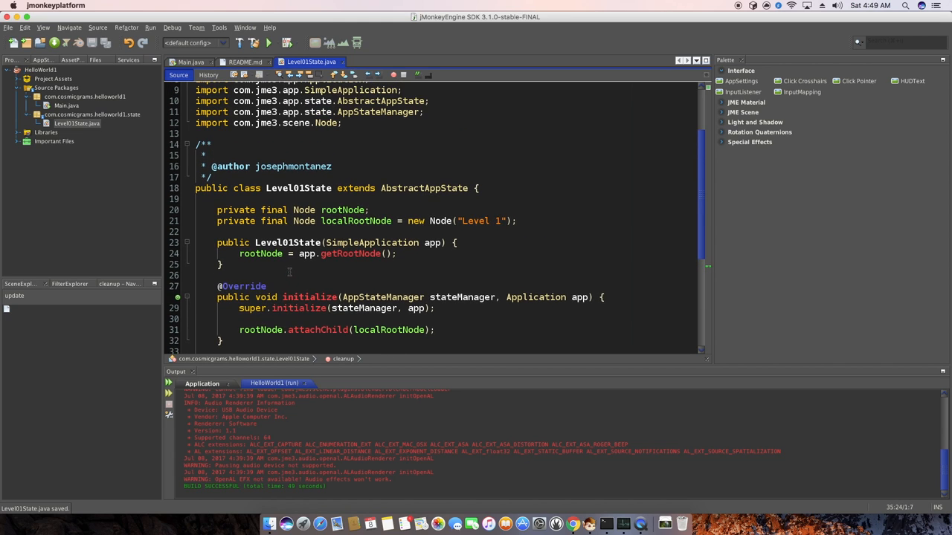
scroll(290, 272, down, 4)
scroll(277, 277, down, 3)
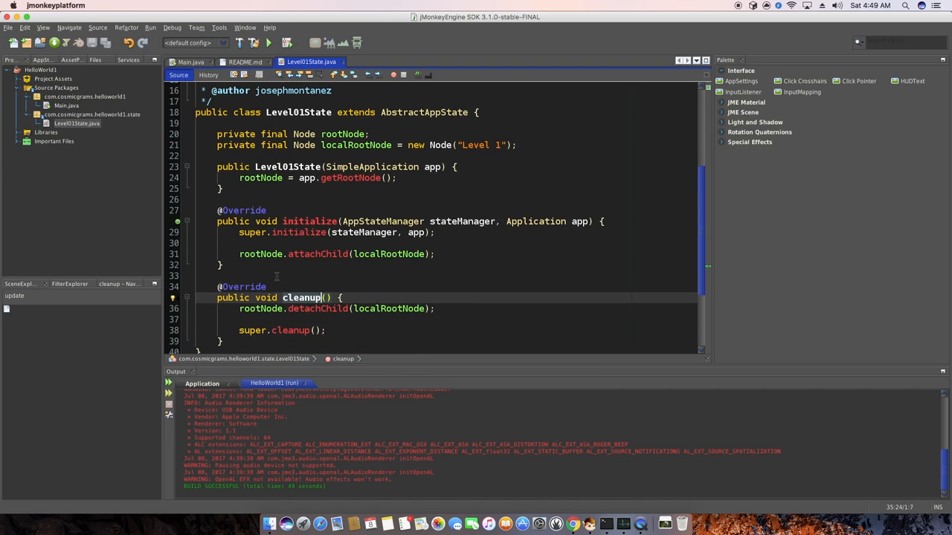
Step: Review the rootNode and localRootNode fields, then open Main.java from the Projects tree
click(305, 275)
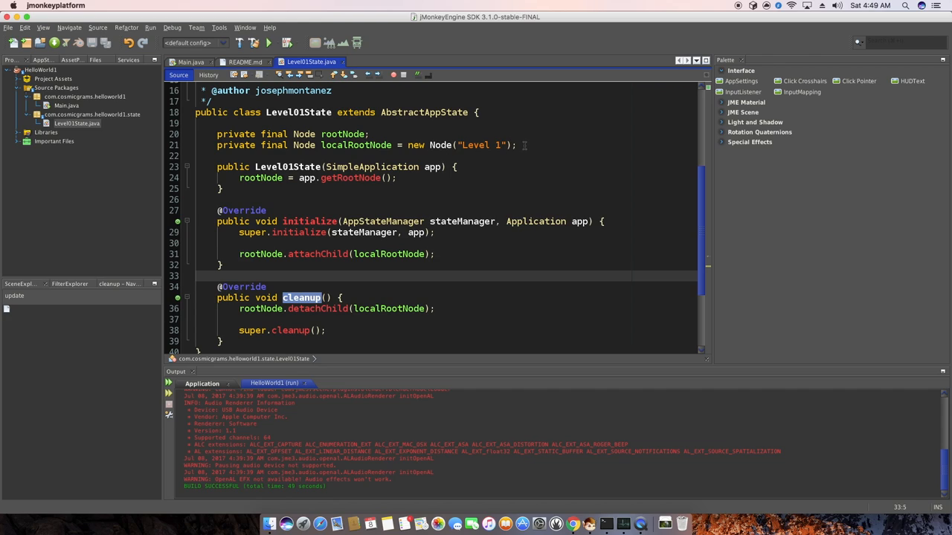
drag(525, 146, 527, 136)
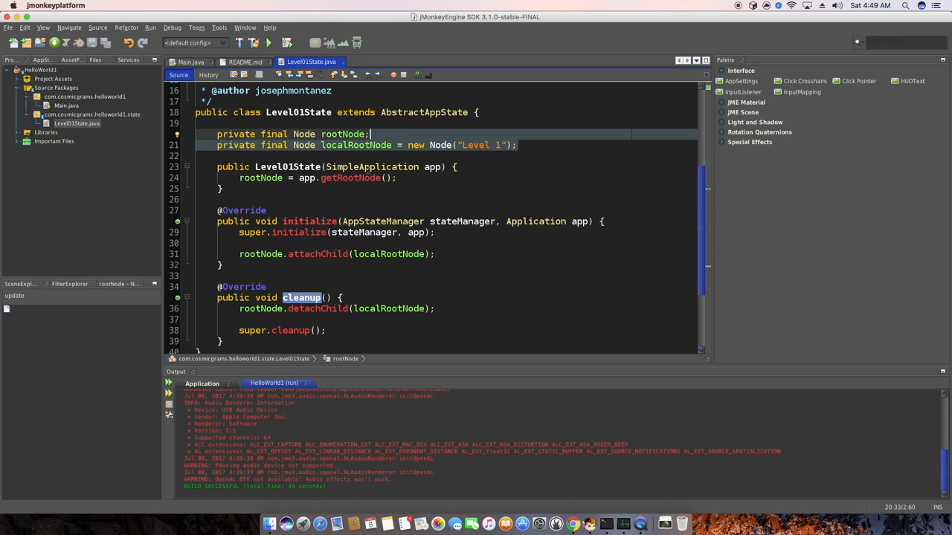
click(268, 309)
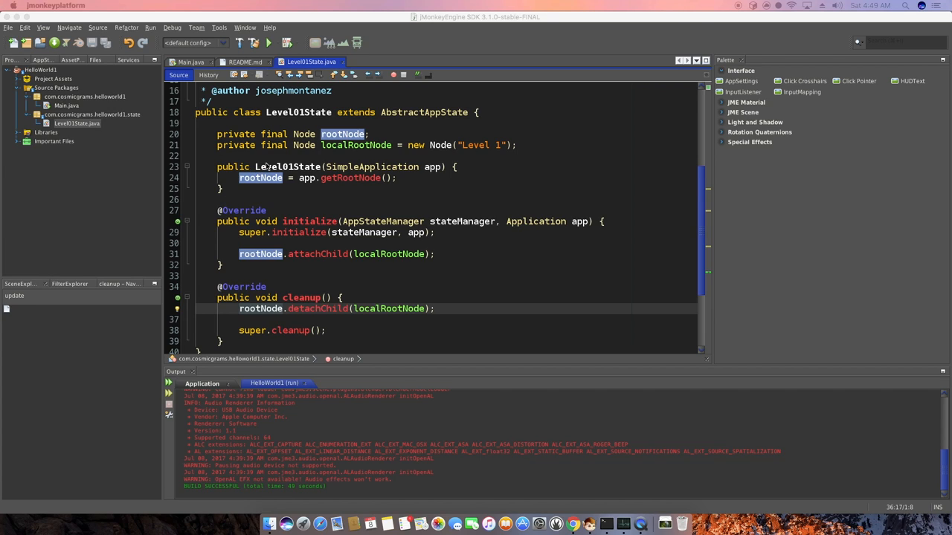
click(362, 134)
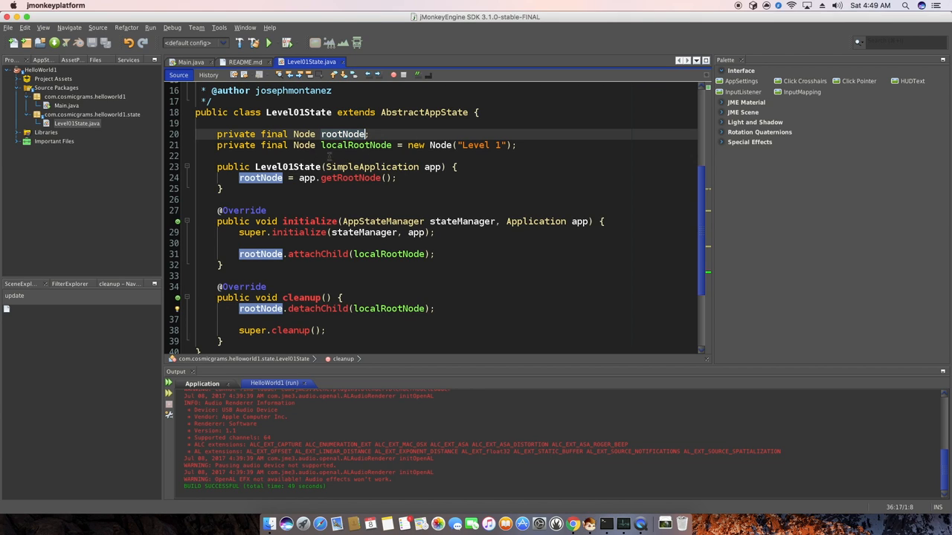
click(349, 145)
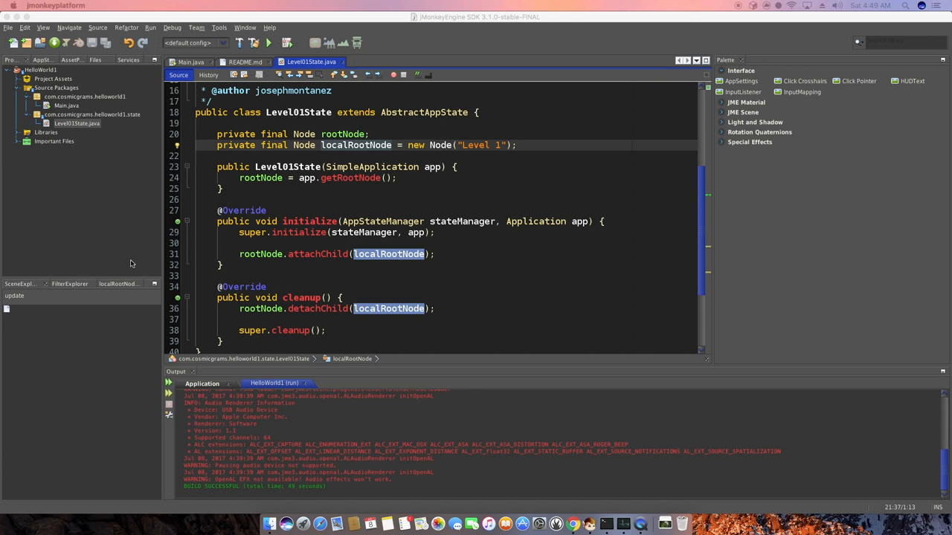
double_click(67, 105)
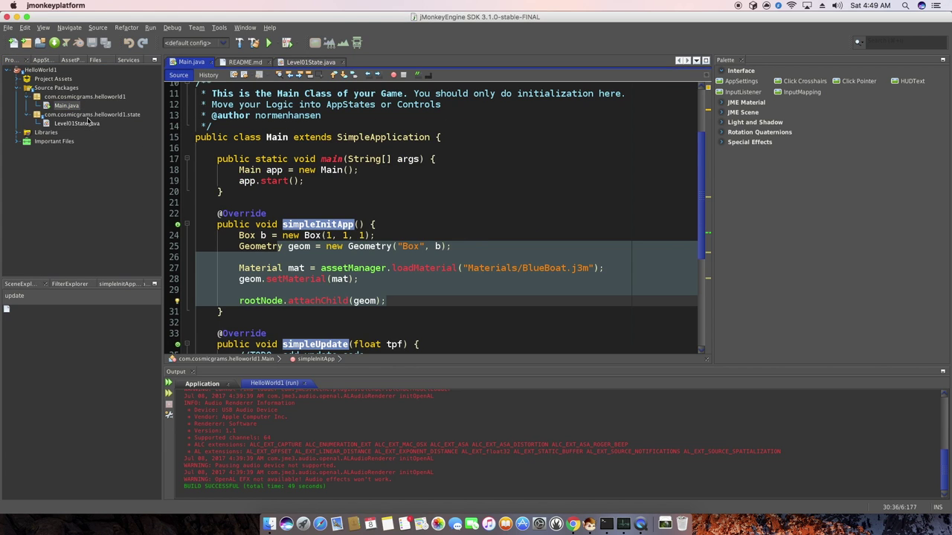
click(320, 214)
drag(397, 300, 414, 221)
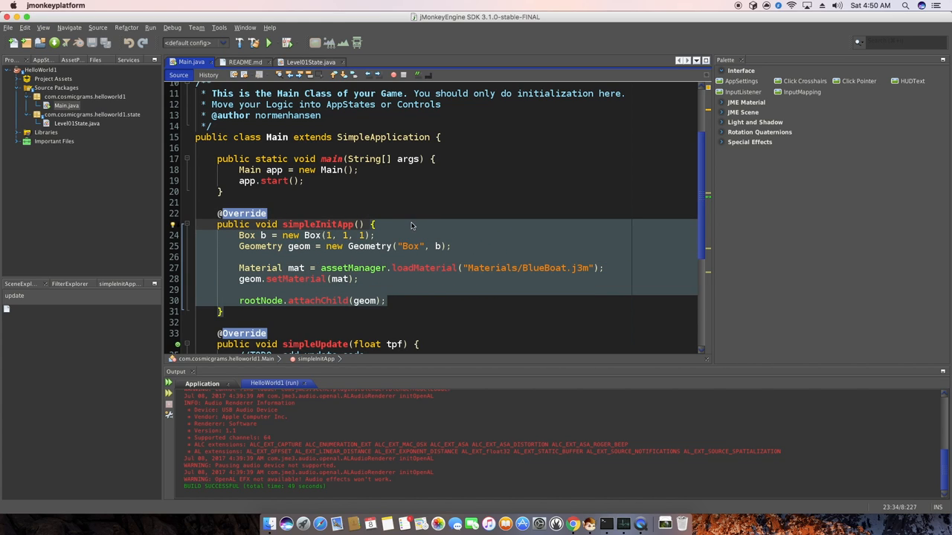
key(BackSpace)
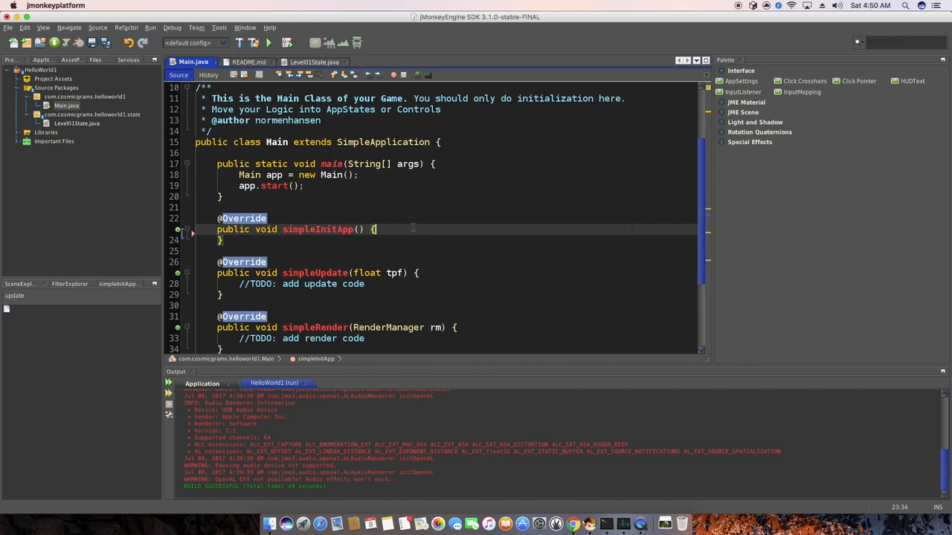
double_click(74, 123)
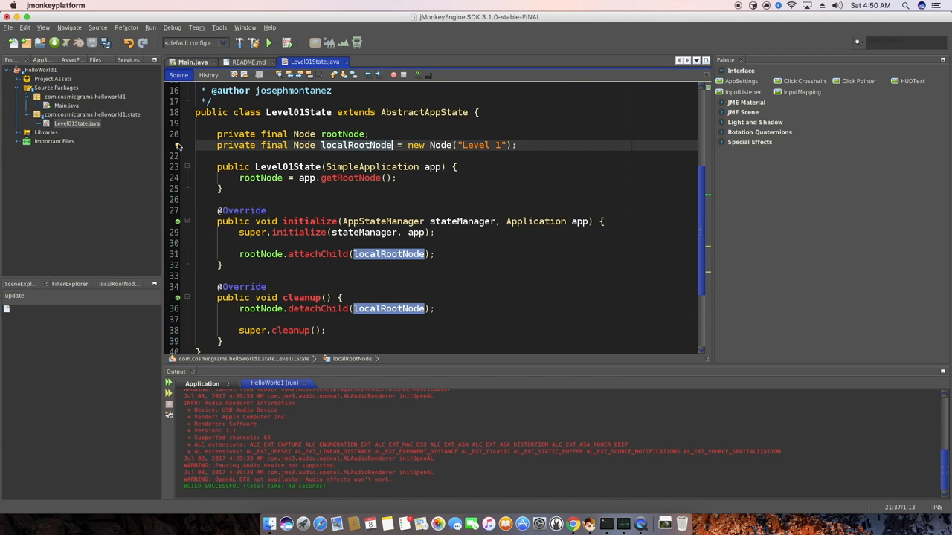
click(445, 256)
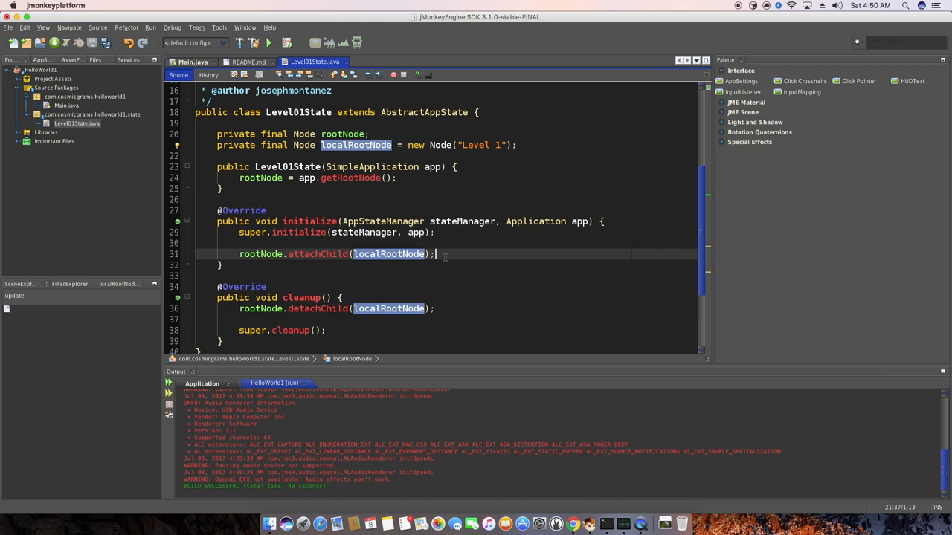
key(Return)
key(Return)
key(Return)
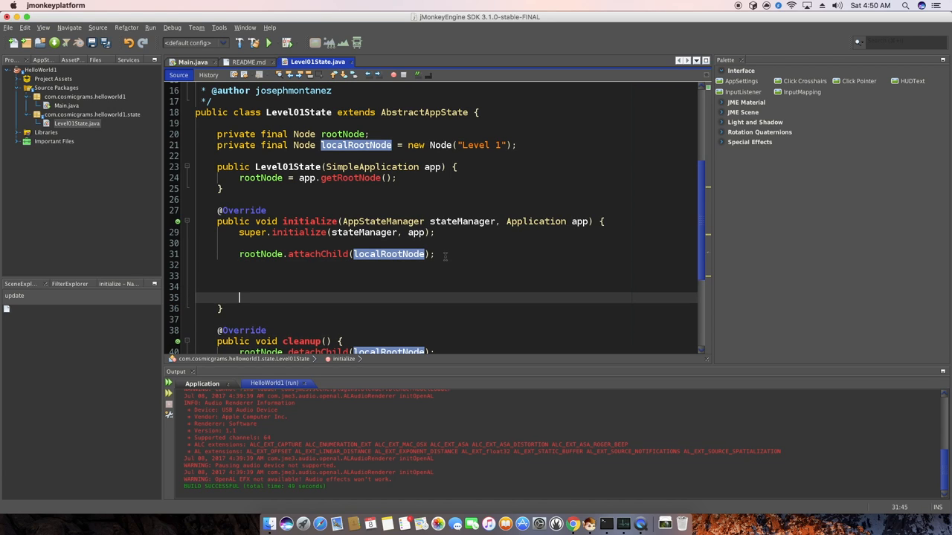
key(Up)
key(Up)
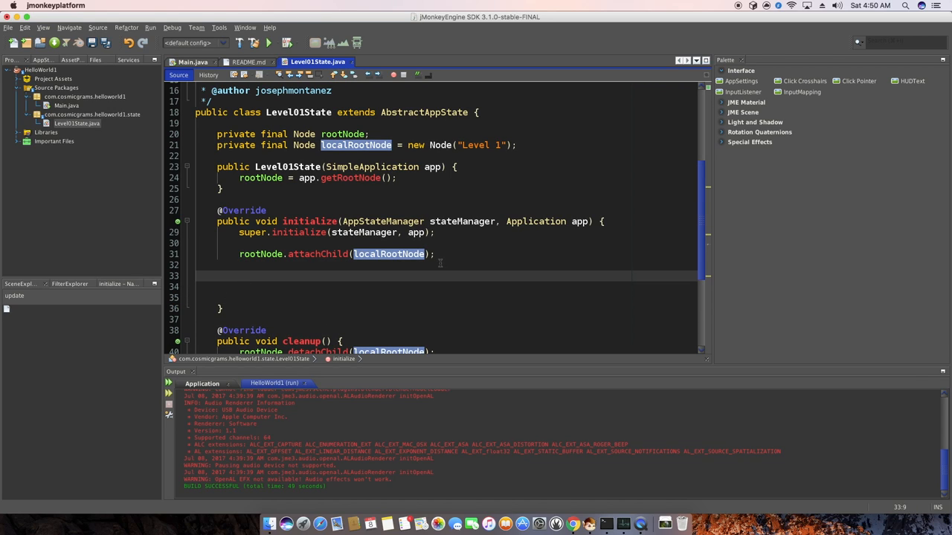
key(super+v)
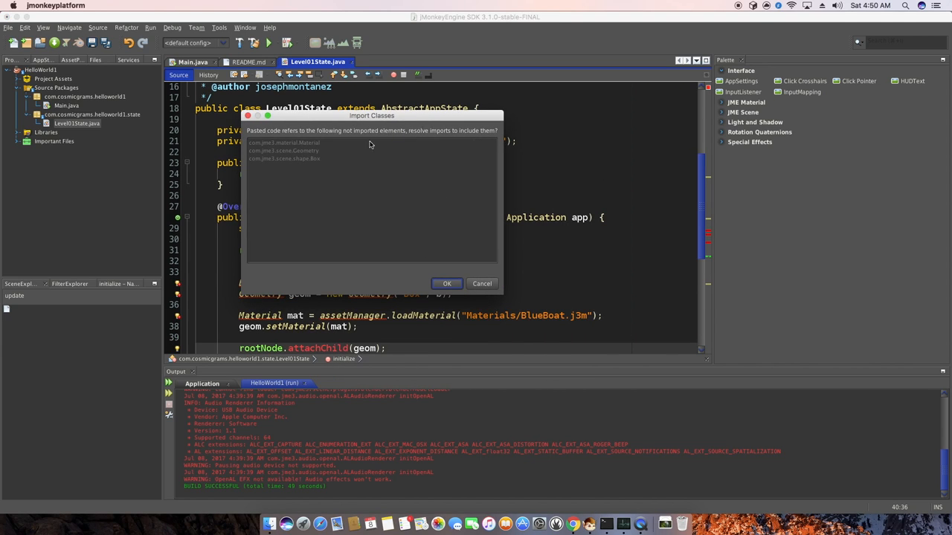
click(447, 283)
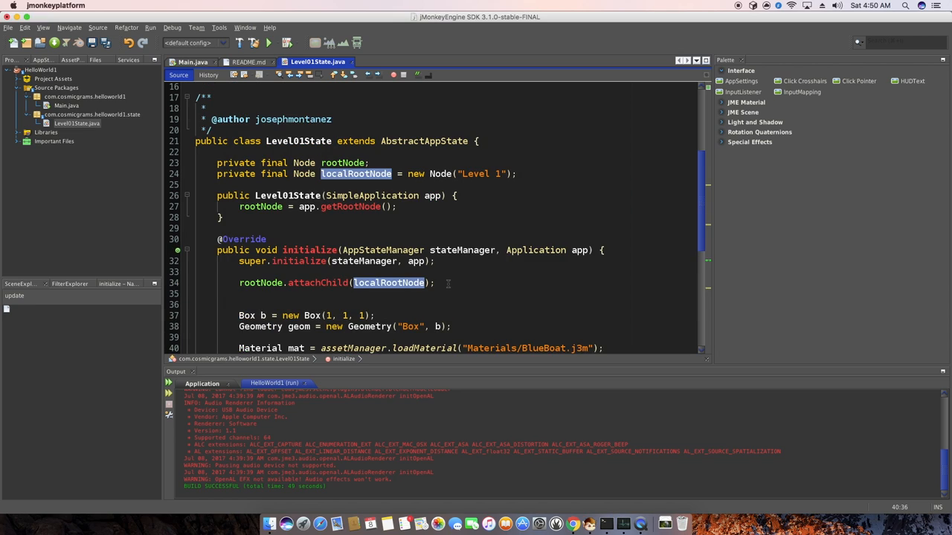
scroll(447, 283, down, 5)
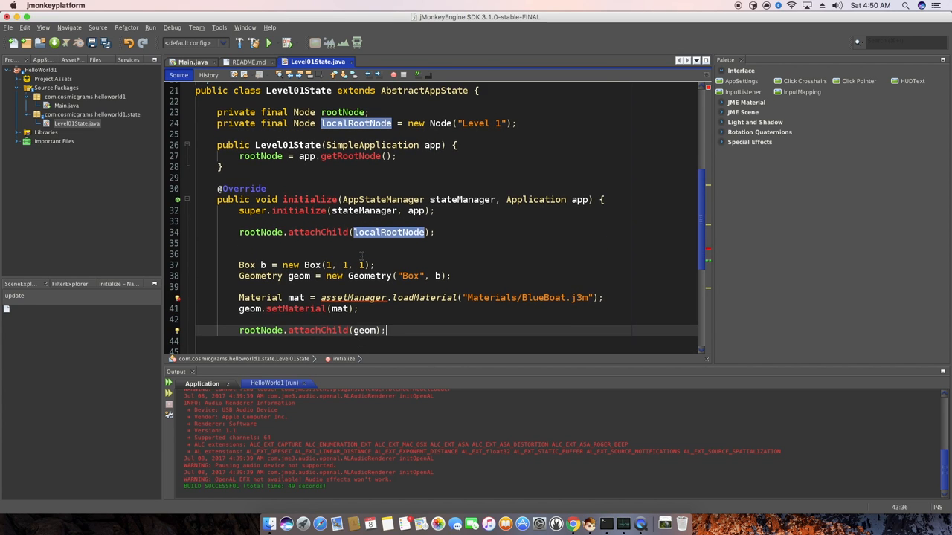
scroll(362, 256, down, 2)
click(357, 283)
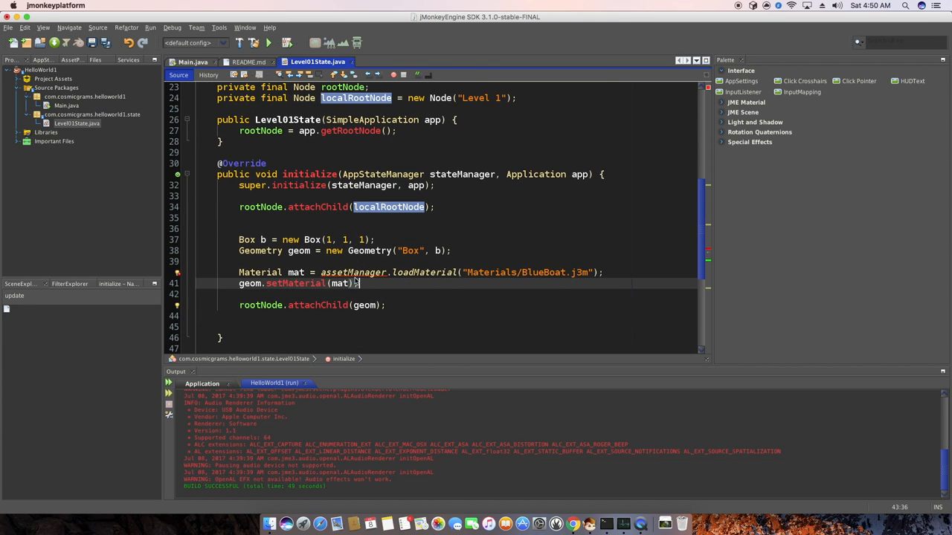
click(357, 272)
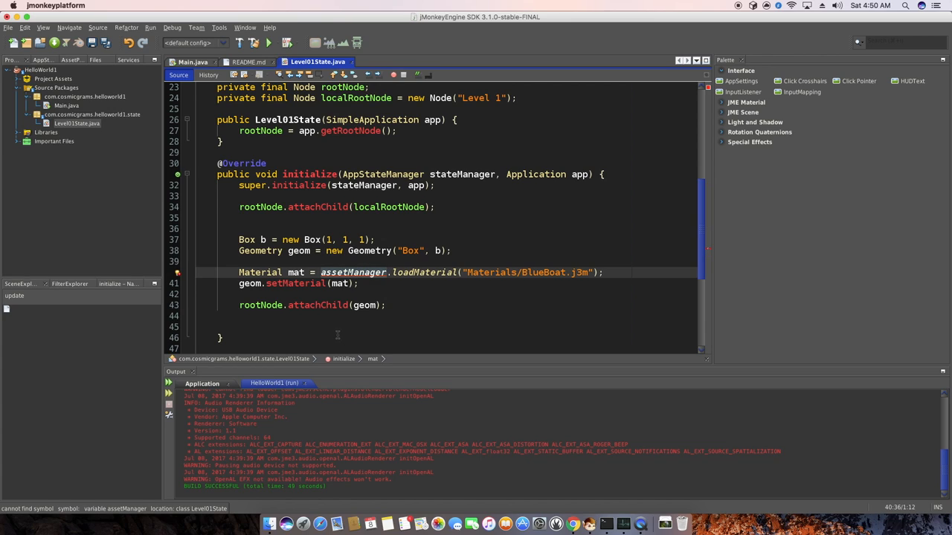
scroll(337, 336, up, 1)
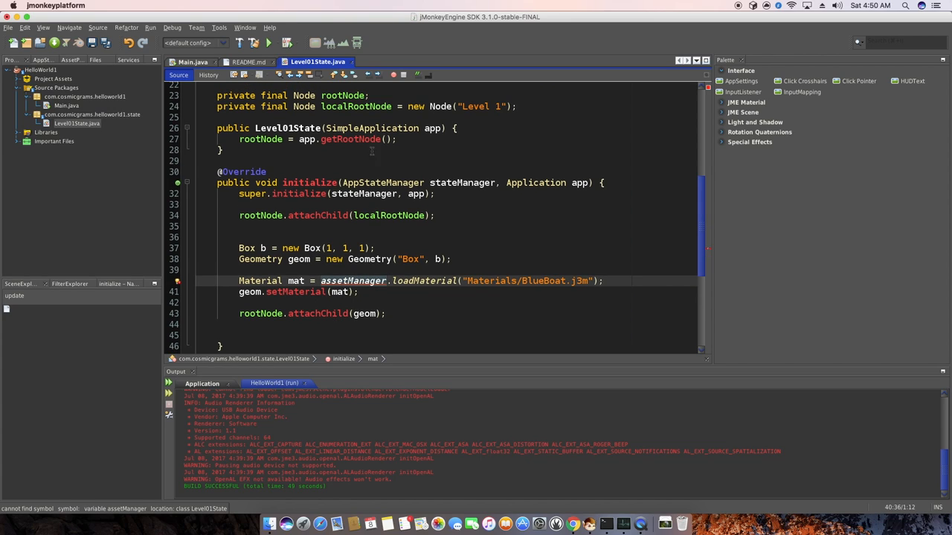
click(418, 141)
Step: Write assetManager = app.getAssetManager(); on a new line in the constructor using completion
key(Return)
text(asset)
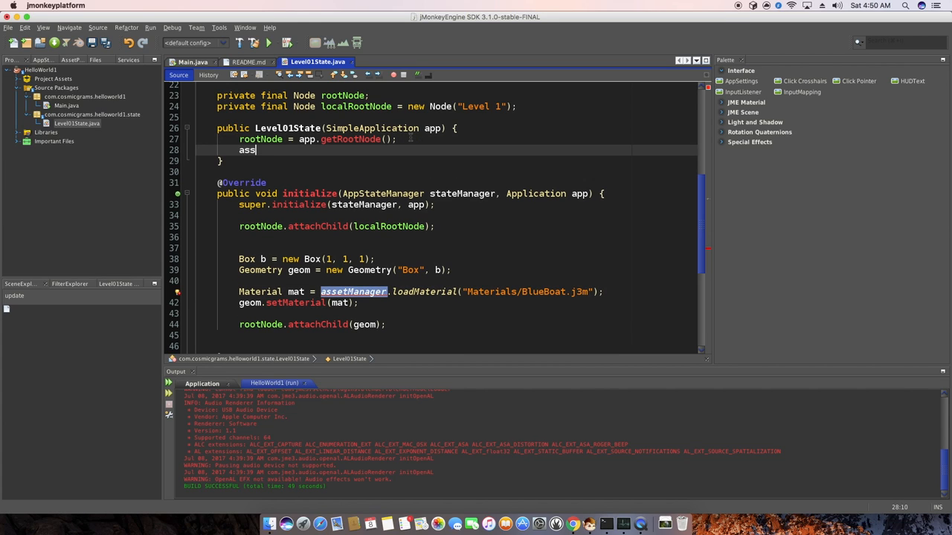
text(Ma)
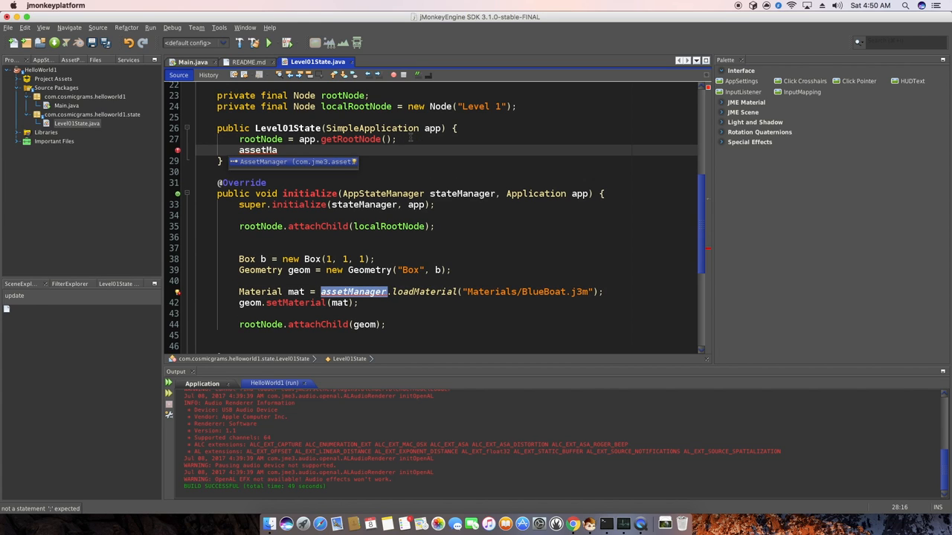
key(Return)
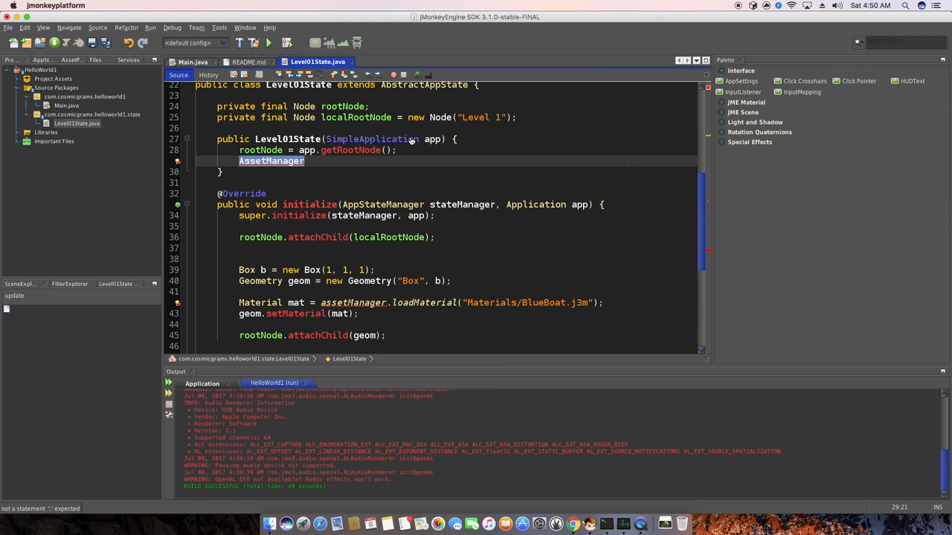
key(Page_Up)
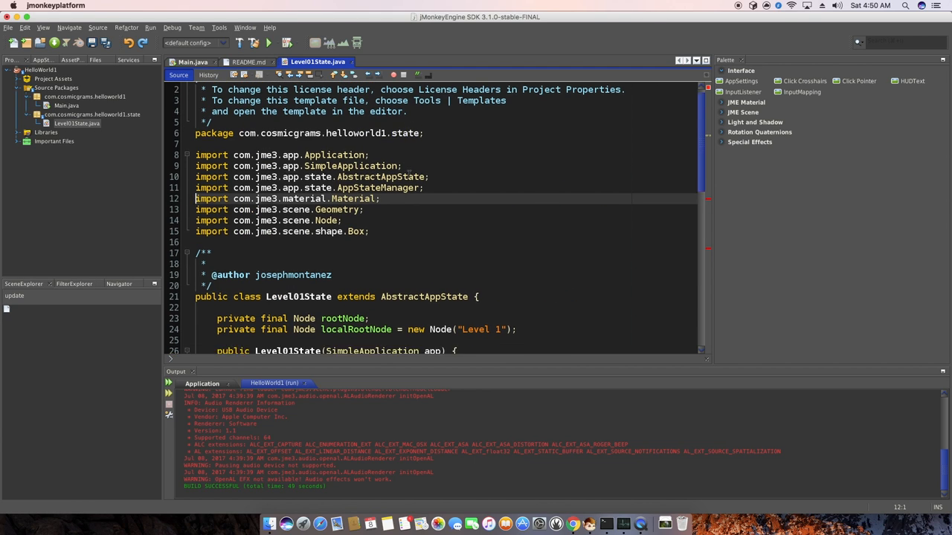
scroll(410, 140, down, 5)
click(245, 263)
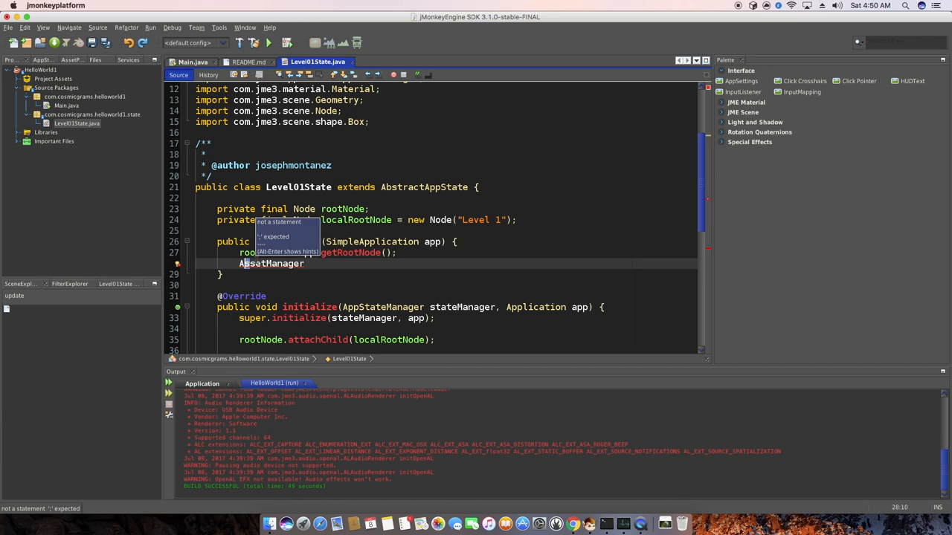
text(a)
key(End)
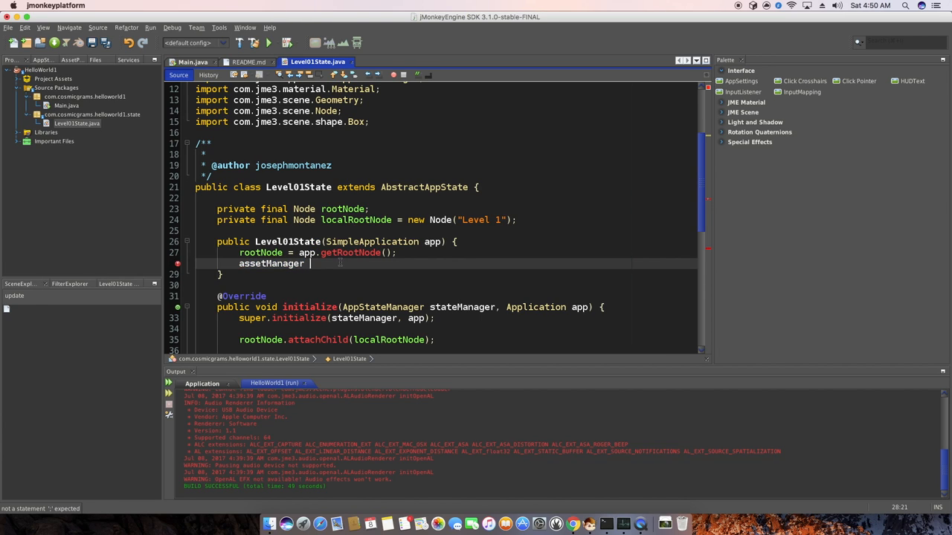
text(= app.get)
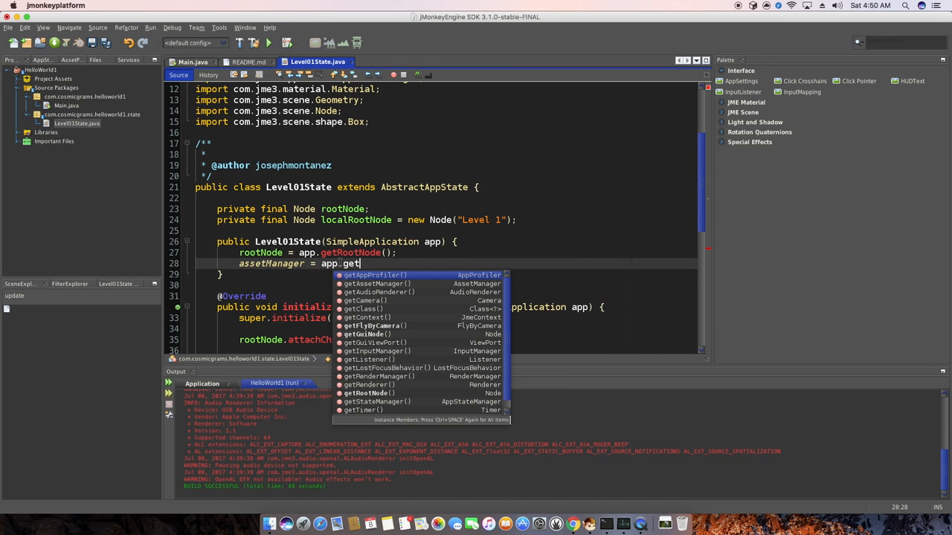
text(As)
key(Return)
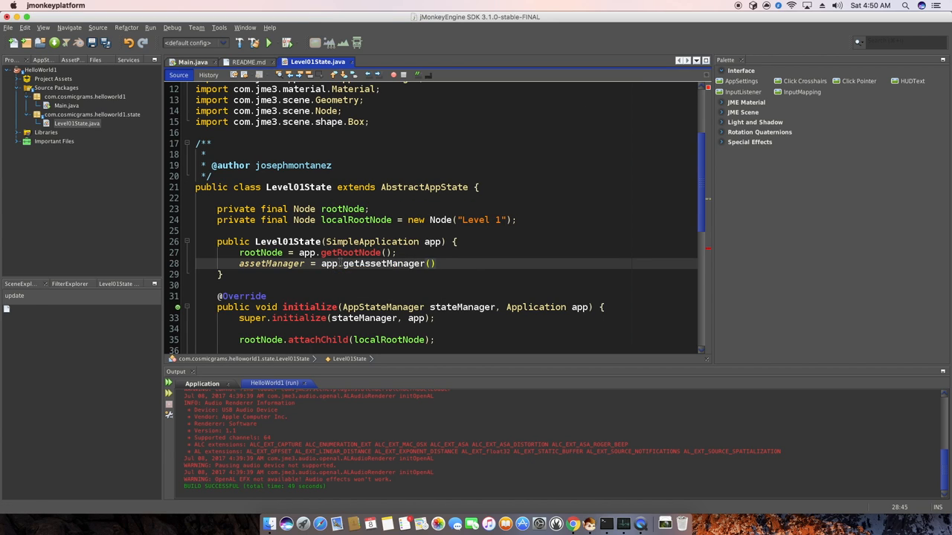
text(;)
Step: Create the private final AssetManager assetManager field via the Create field quick fix
double_click(286, 263)
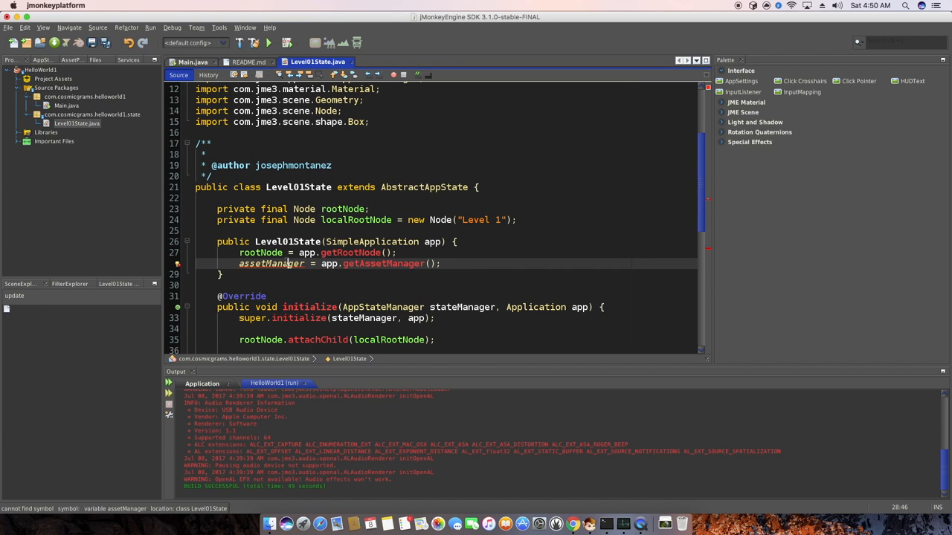
key(alt+Return)
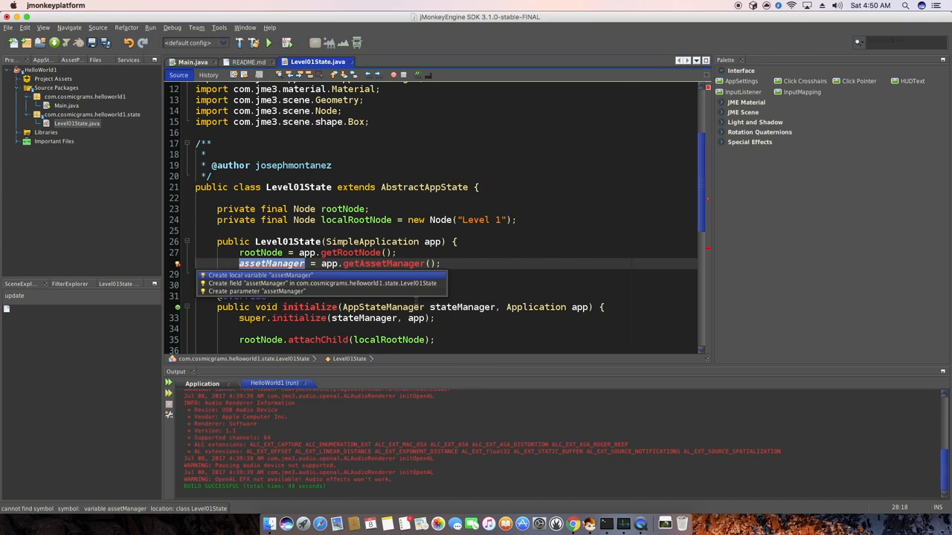
key(Down)
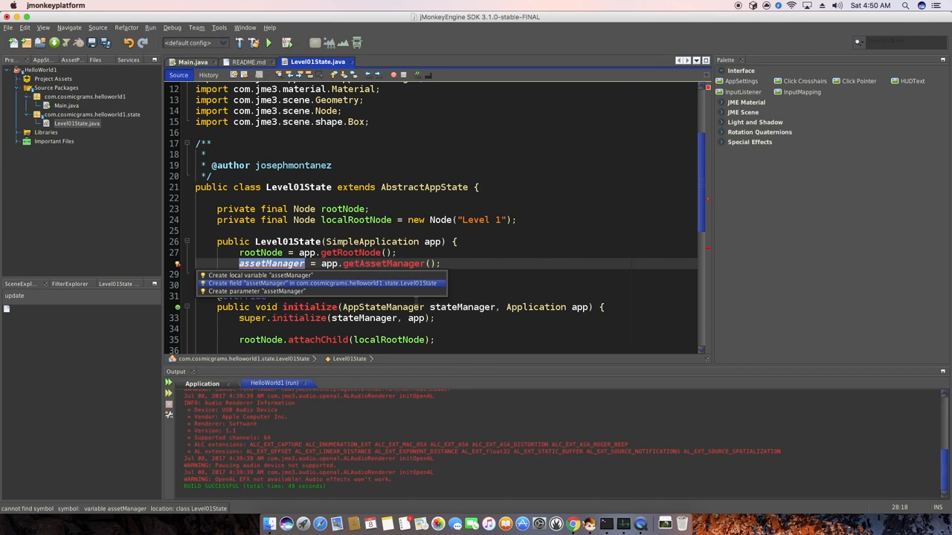
key(Up)
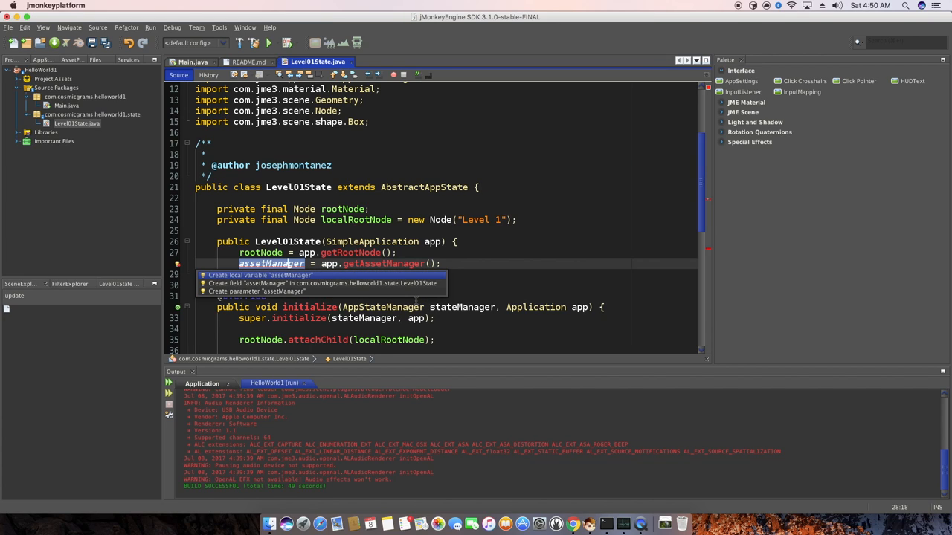
key(Down)
key(Return)
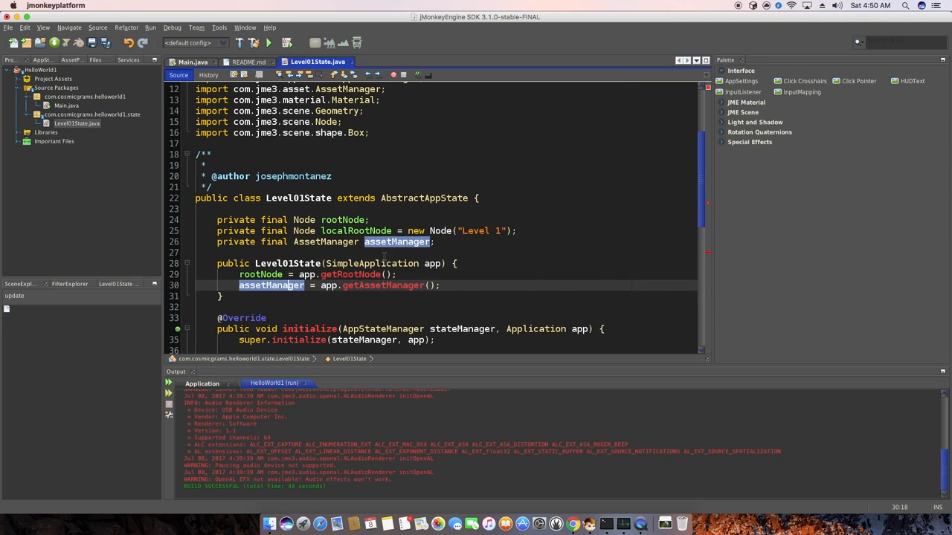
scroll(446, 223, down, 5)
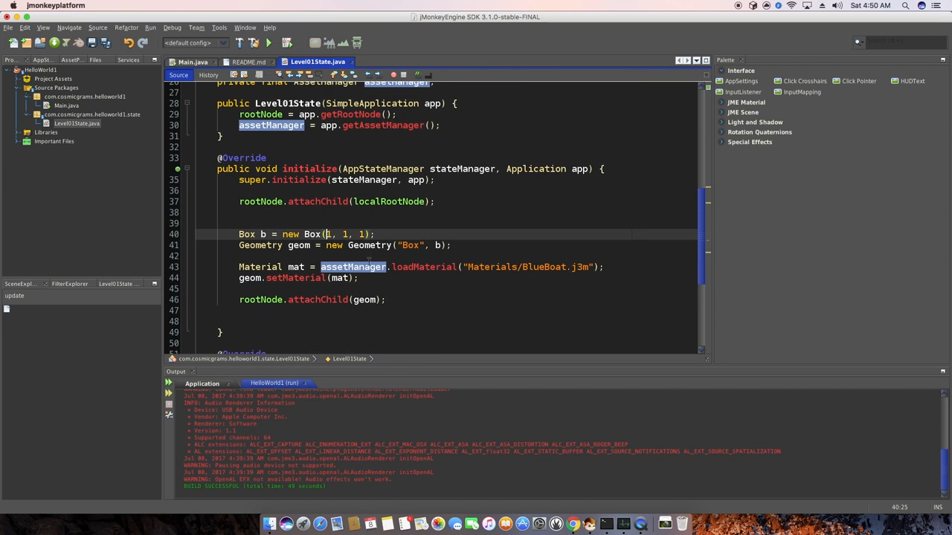
Step: Check the loadMaterial line using assetManager, save Level01State.java and select Main.java
click(353, 267)
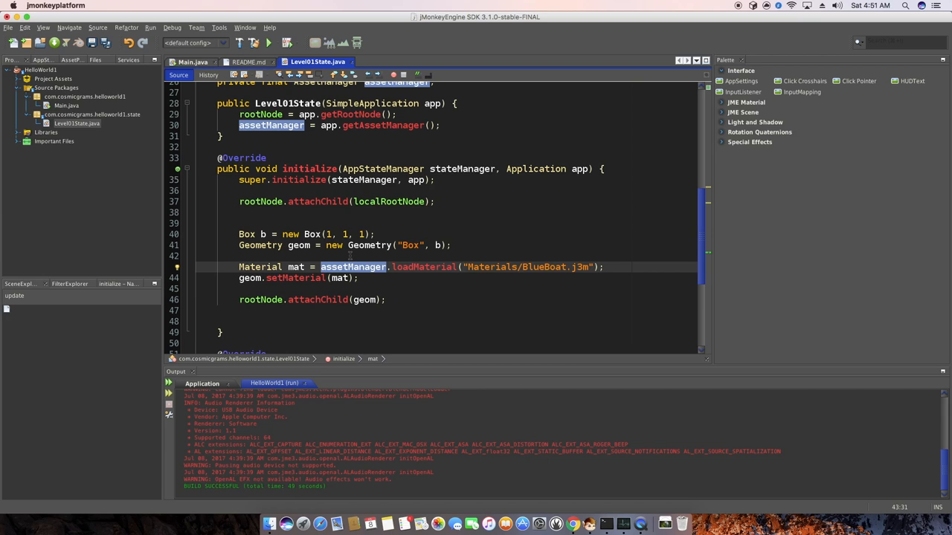
click(340, 223)
key(ctrl+s)
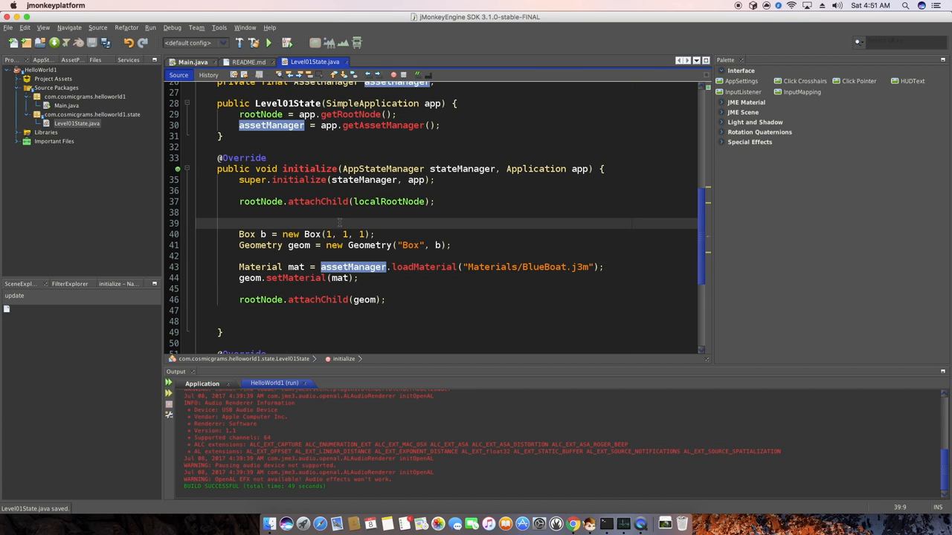
click(67, 105)
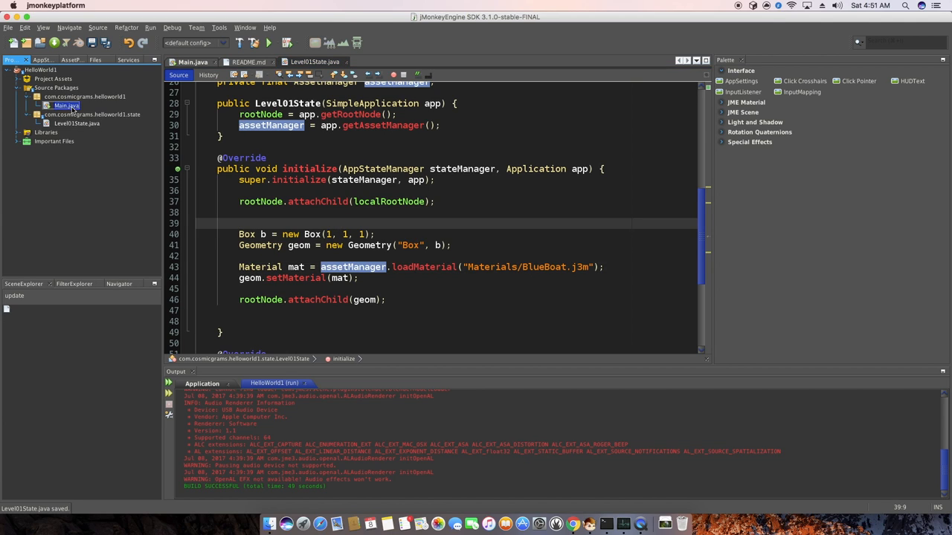
Step: Add stateManager.attach(new Level01State(this)); inside Main's simpleInitApp using code completion
double_click(67, 106)
click(380, 229)
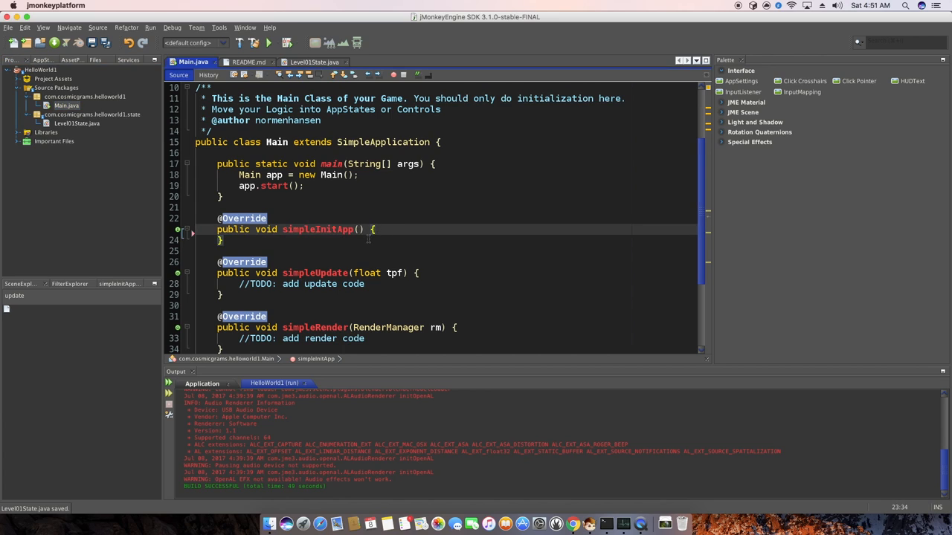
key(Return)
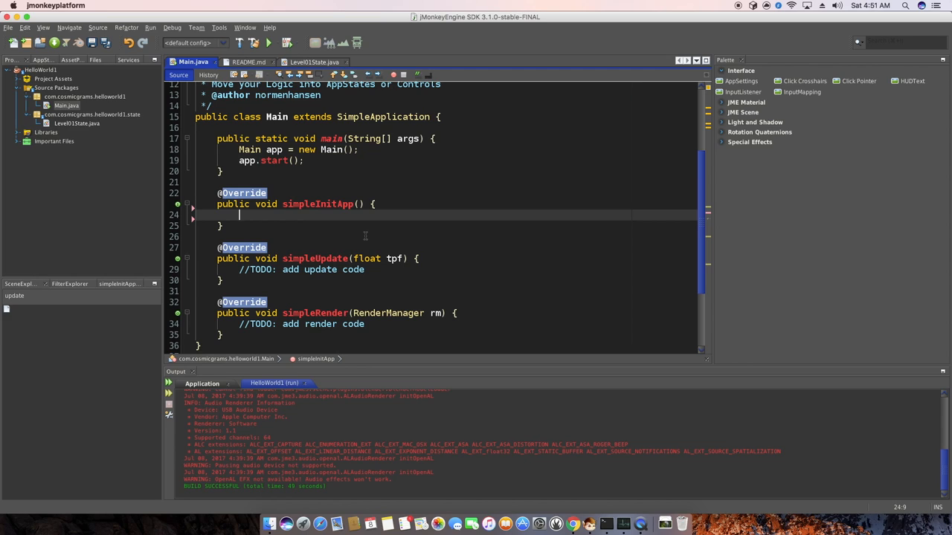
text(stateMana)
text(ger.)
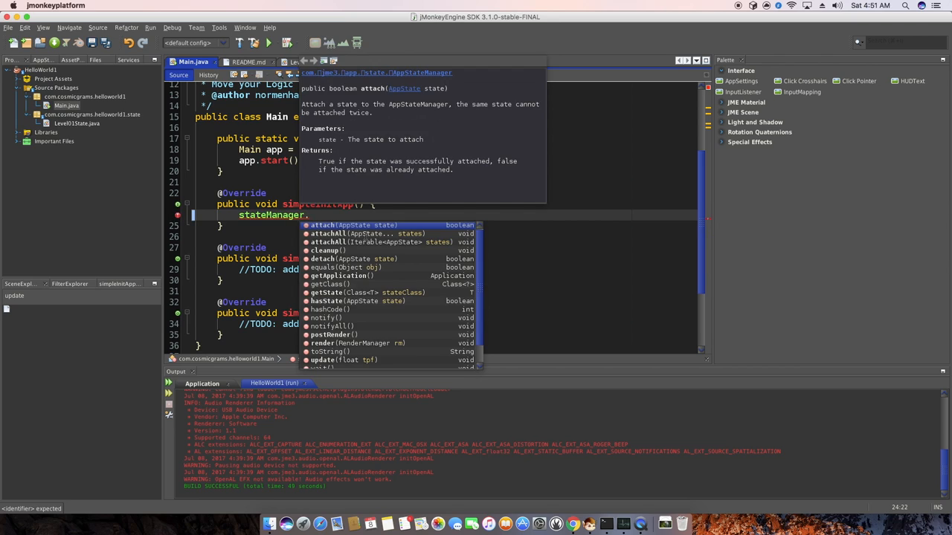
key(Return)
text(new)
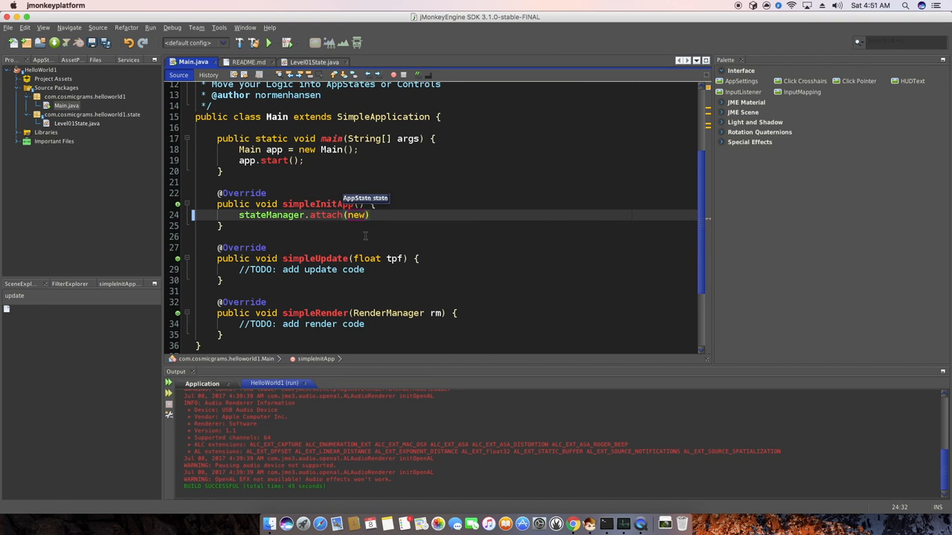
text( Level)
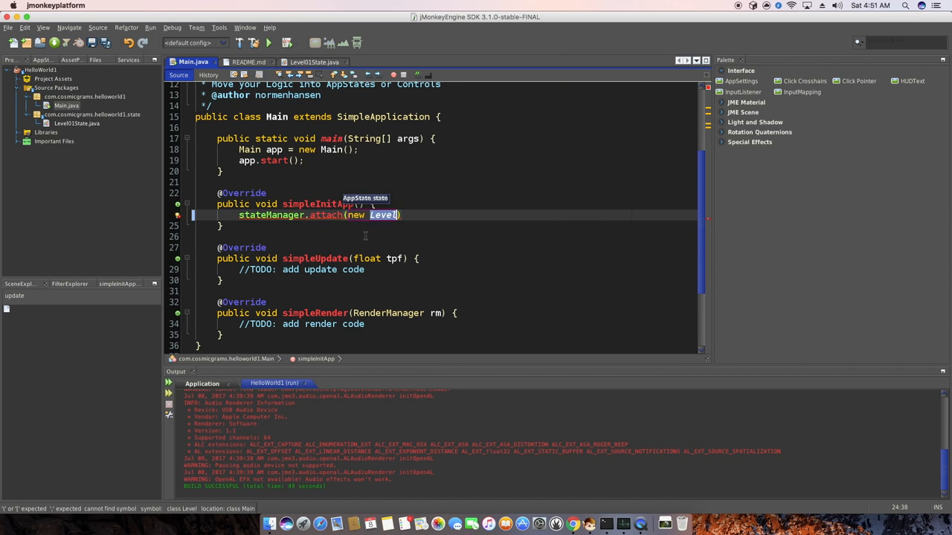
key(ctrl+space)
key(Return)
key(ctrl+space)
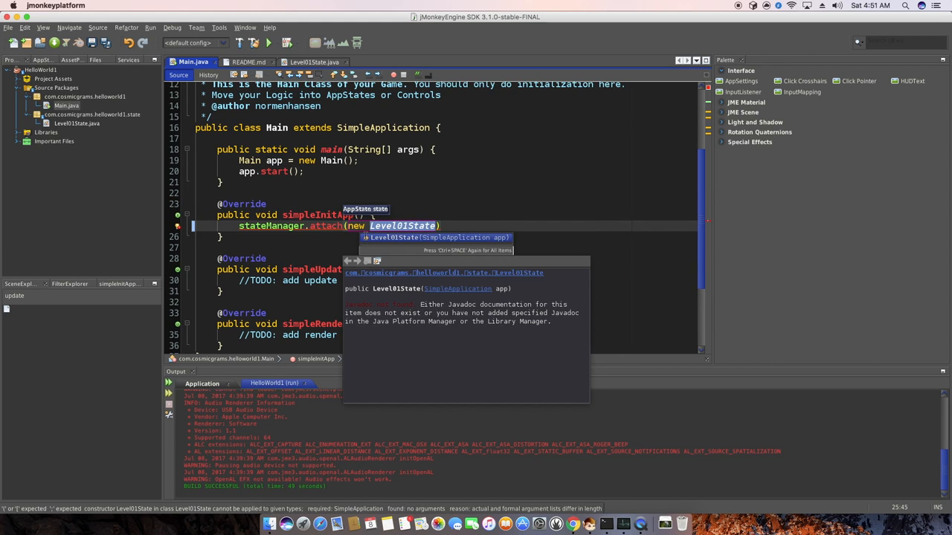
key(Return)
text(thjis)
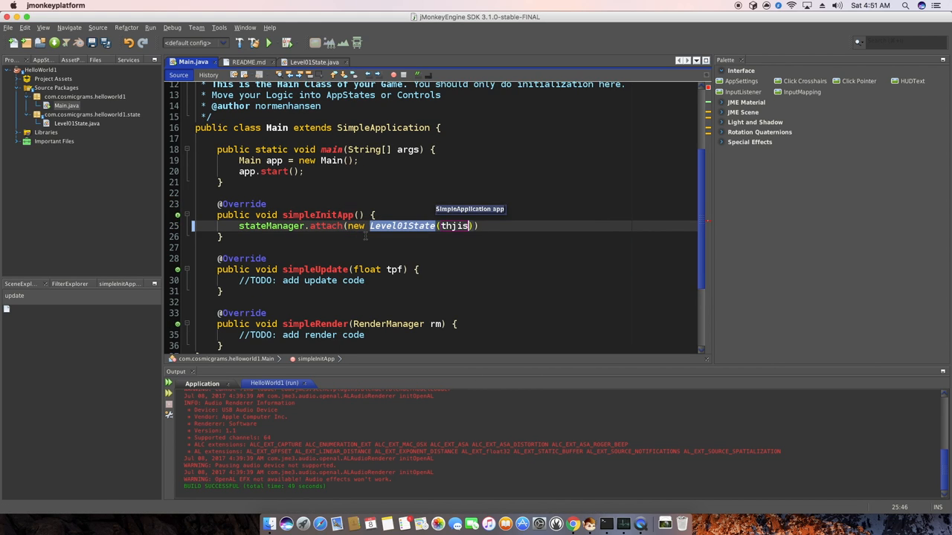
key(BackSpace)
key(BackSpace)
key(BackSpace)
text(is)
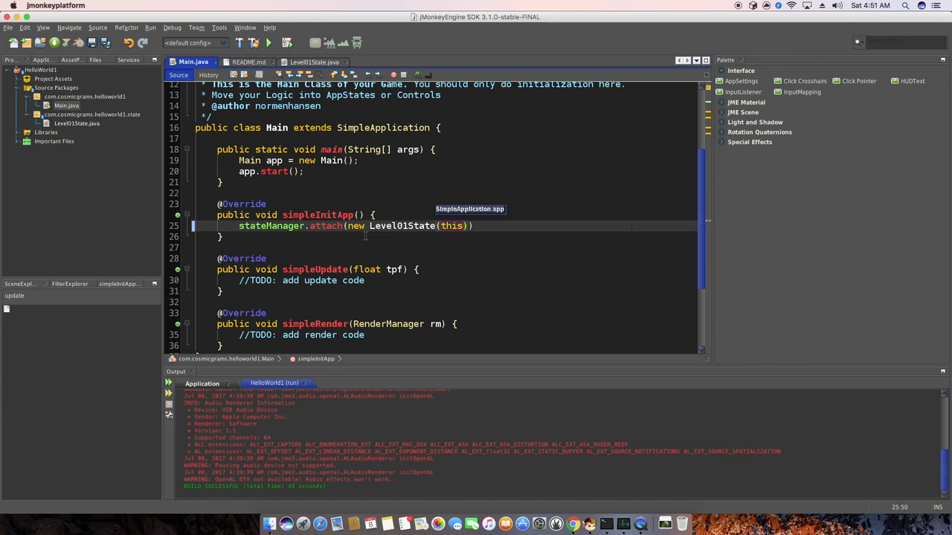
key(Return)
text(;)
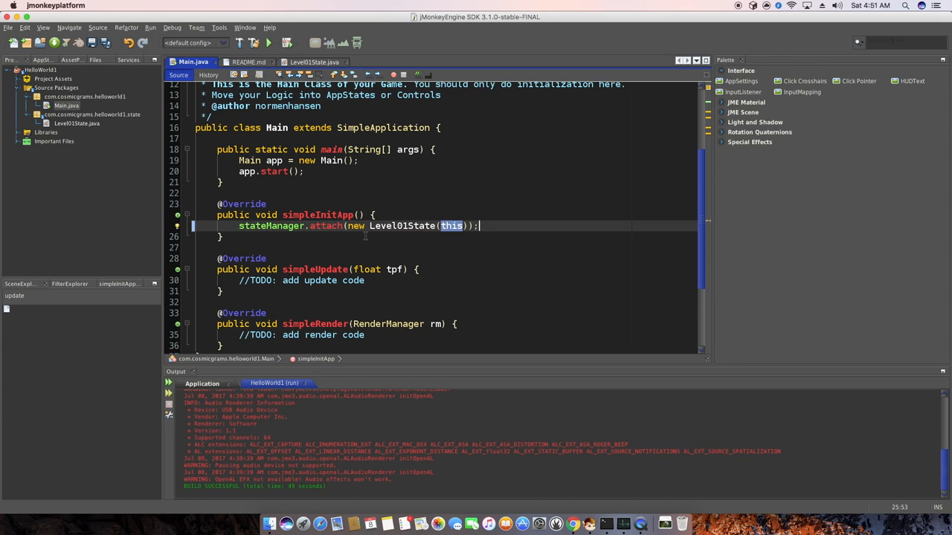
Step: Save Main.java and return the caret to the simpleInitApp declaration
key(super+s)
click(388, 216)
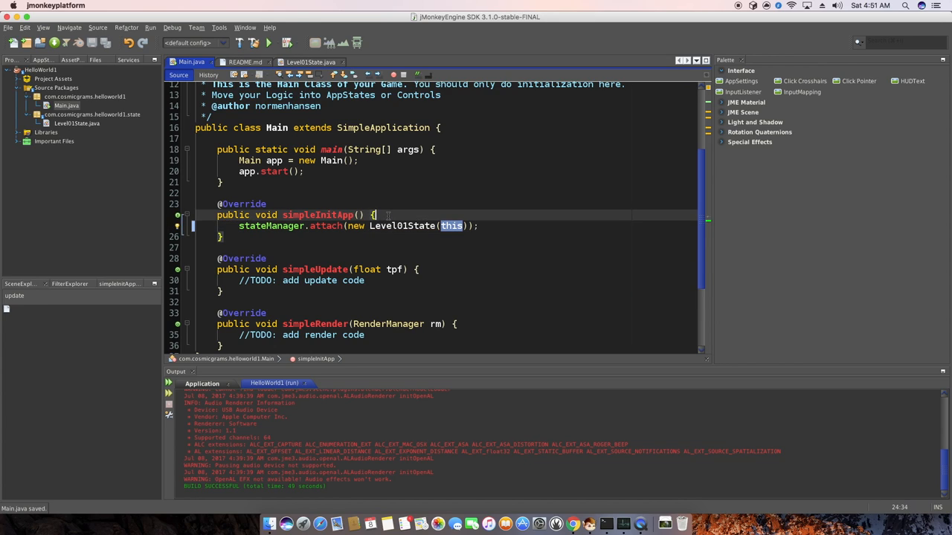
Step: Run HelloWorld1 with the default display settings, watch the box scene, then quit with Escape
click(268, 42)
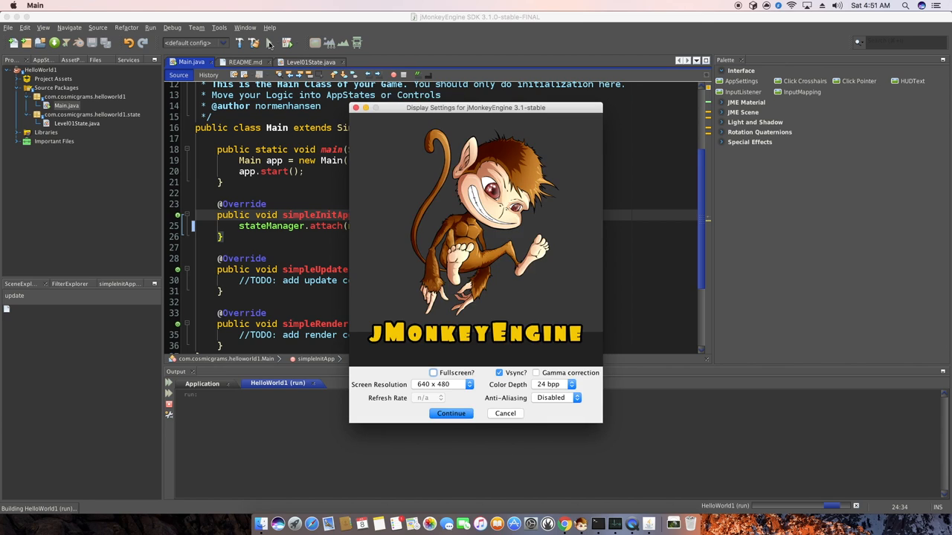
click(450, 413)
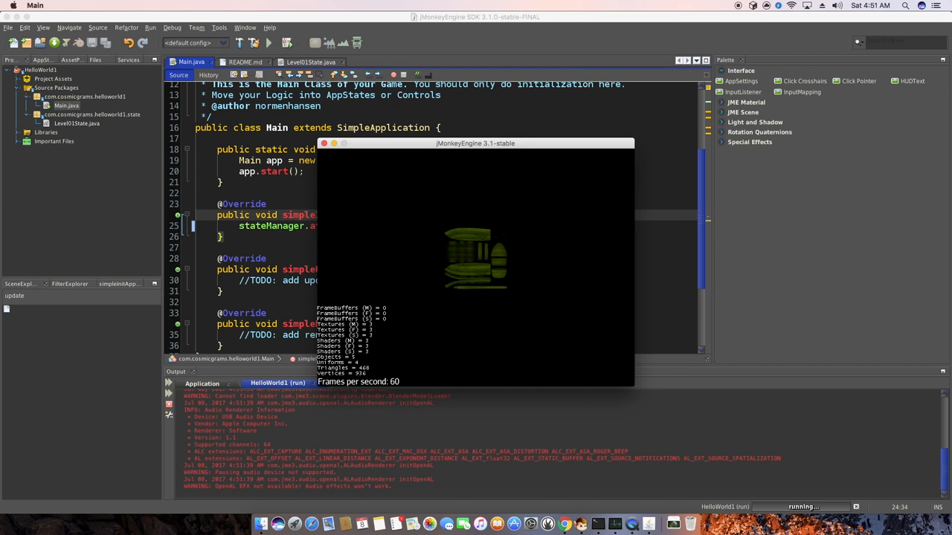
key(Escape)
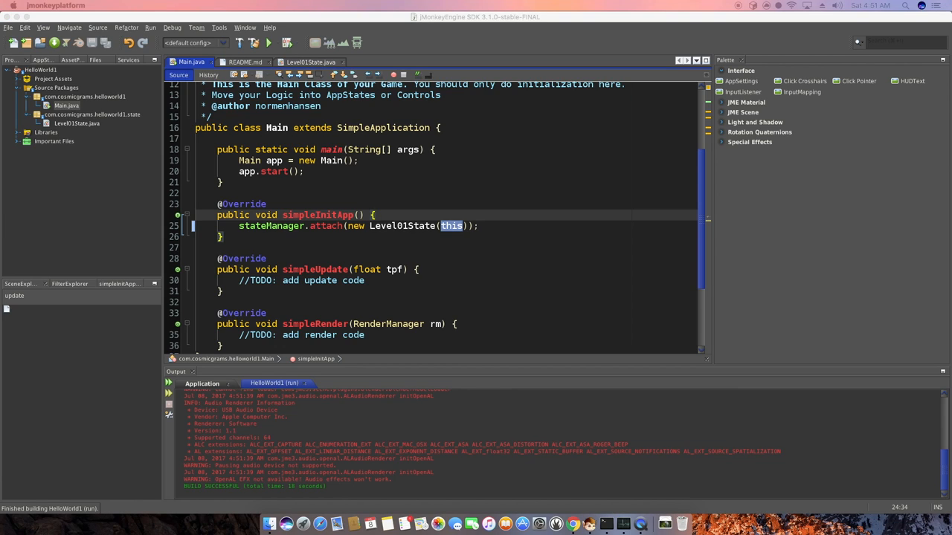
click(293, 223)
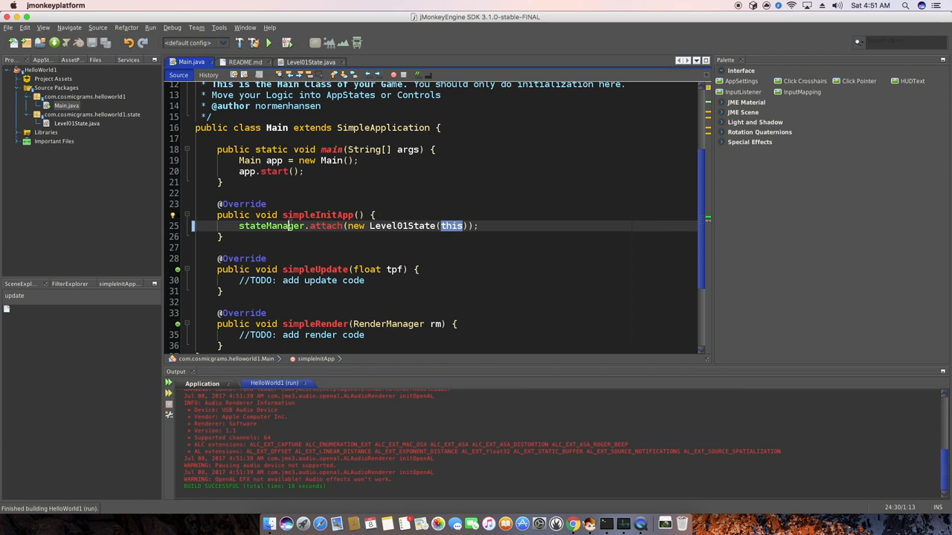
scroll(372, 223, down, 4)
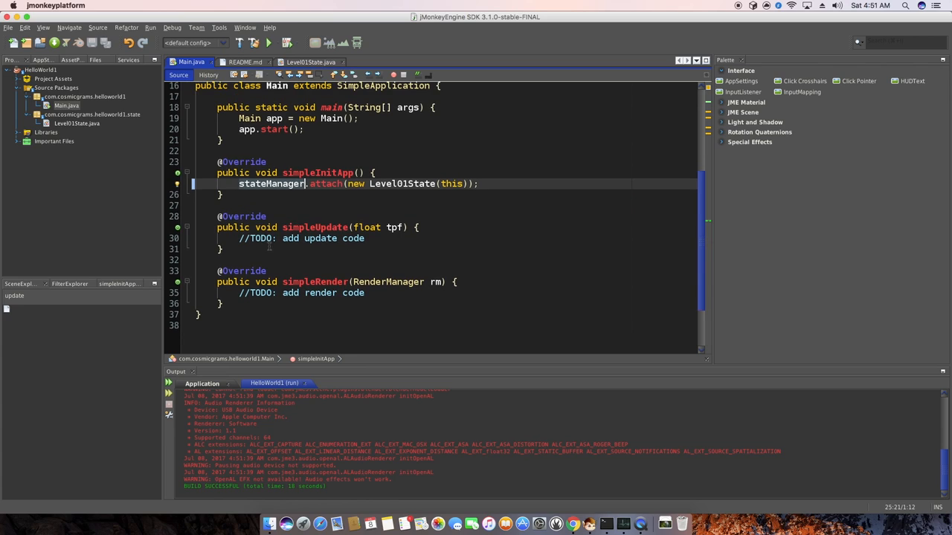
click(386, 240)
click(331, 292)
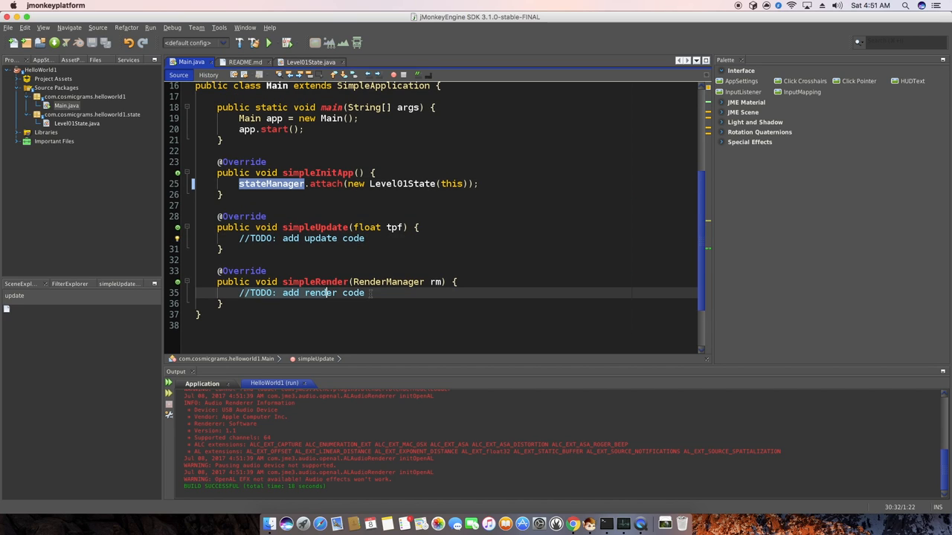
mouse_move(227, 209)
mouse_down()
mouse_move(253, 271)
mouse_move(223, 303)
mouse_up()
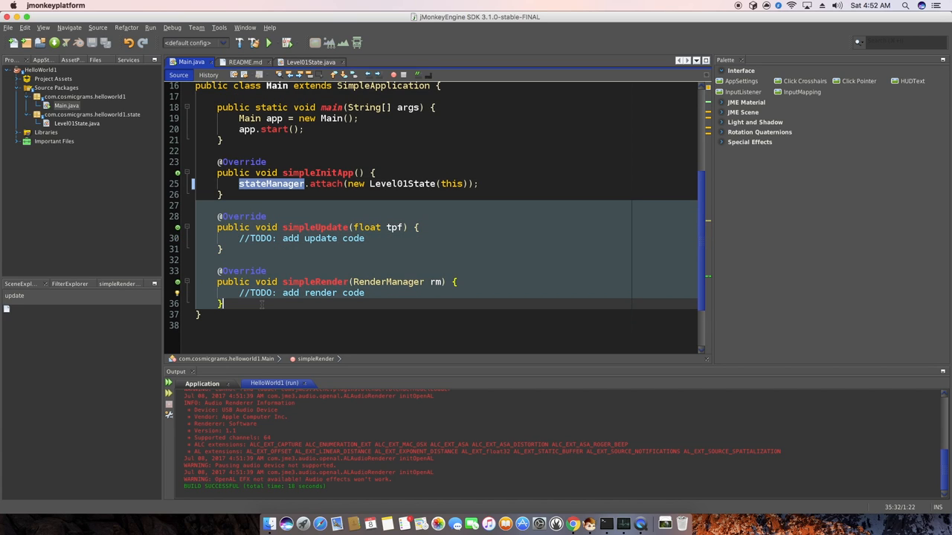
Step: Reopen Level01State.java and place the caret at the end of the cleanup method
double_click(76, 124)
scroll(320, 238, down, 5)
scroll(320, 238, down, 3)
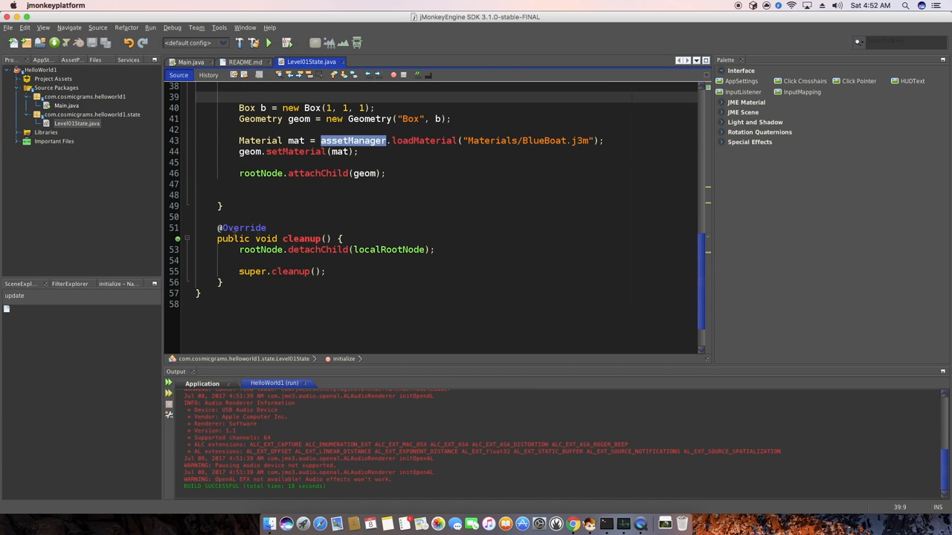
click(223, 281)
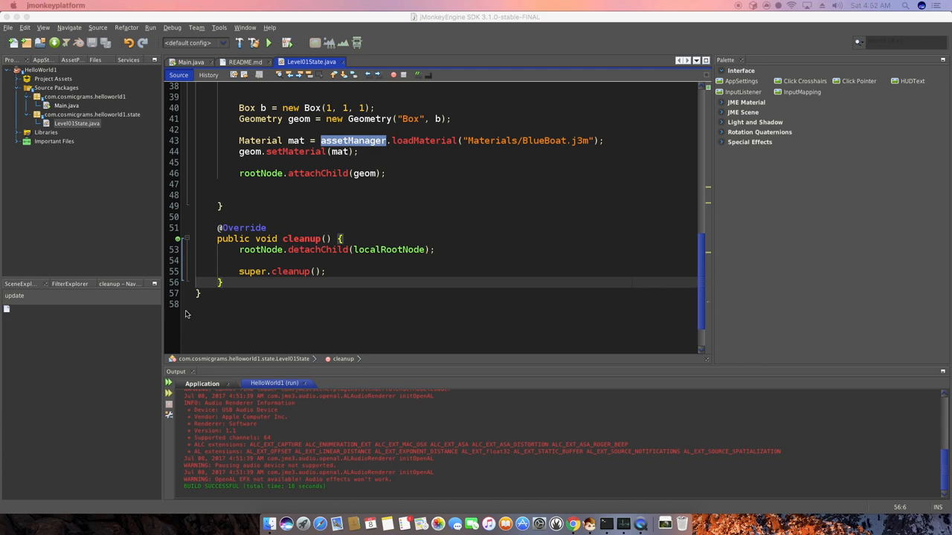
click(245, 287)
key(Return)
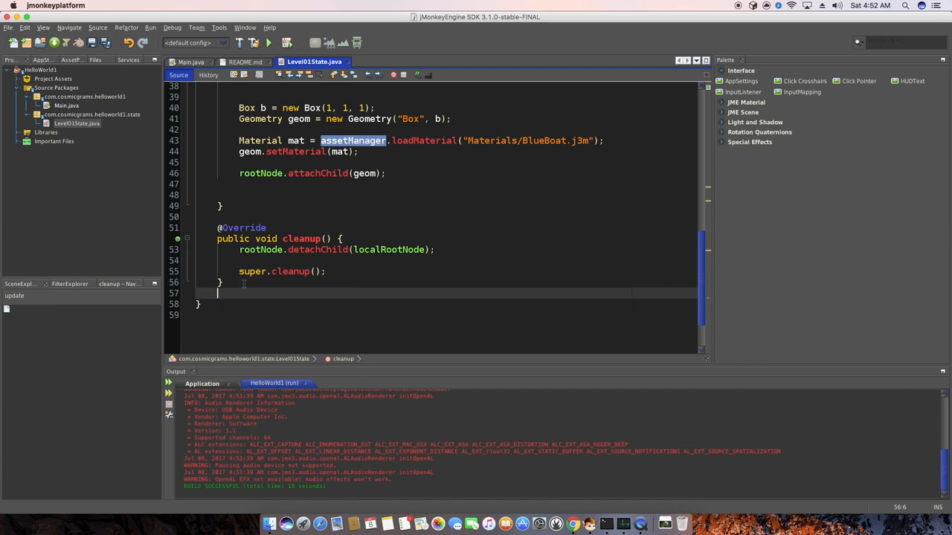
key(Return)
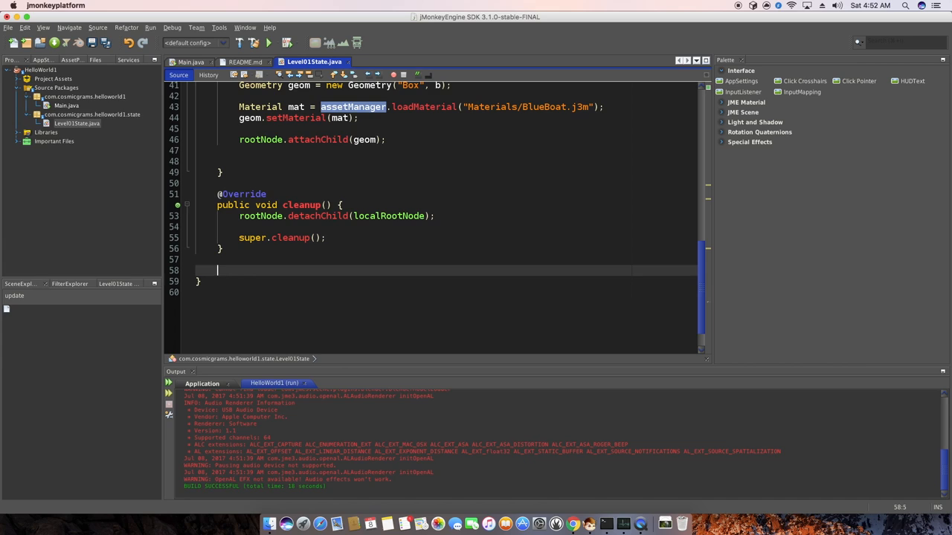
text(@)
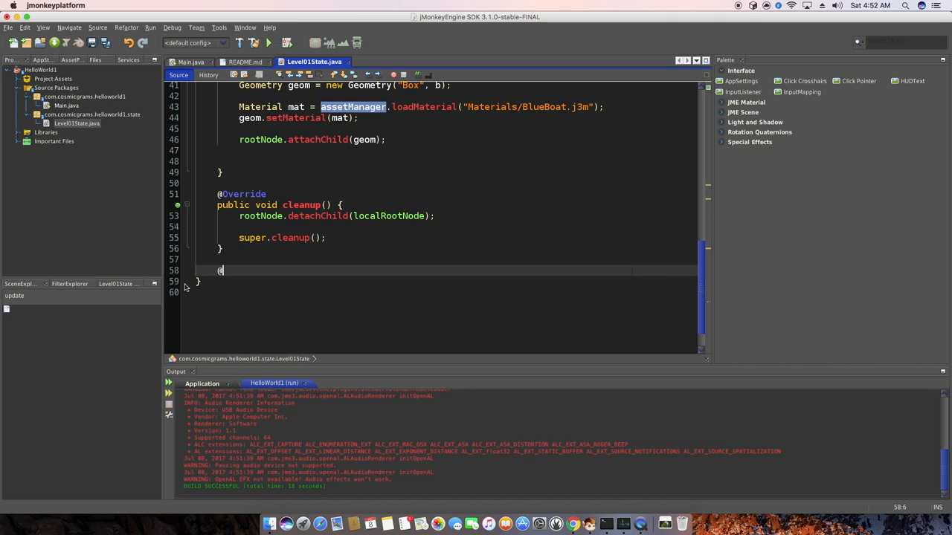
text(Ov)
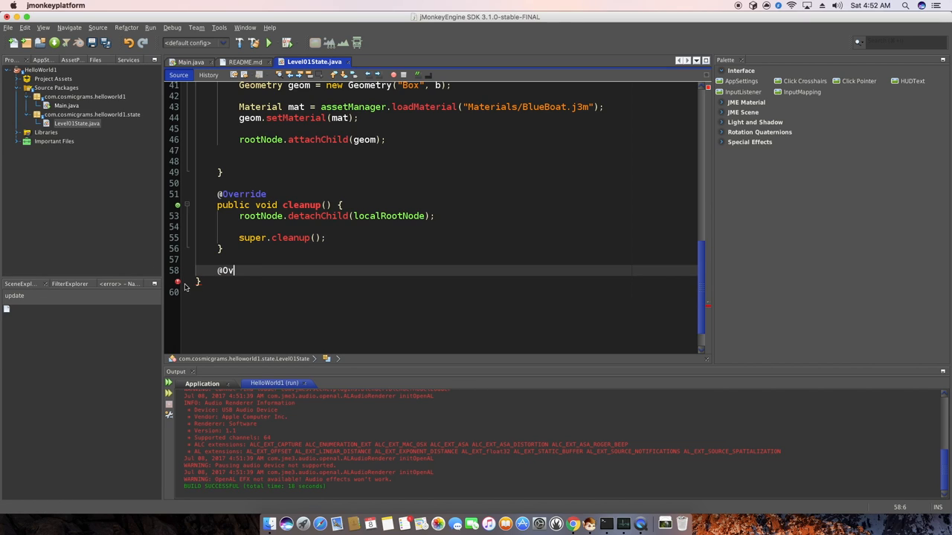
text(erride)
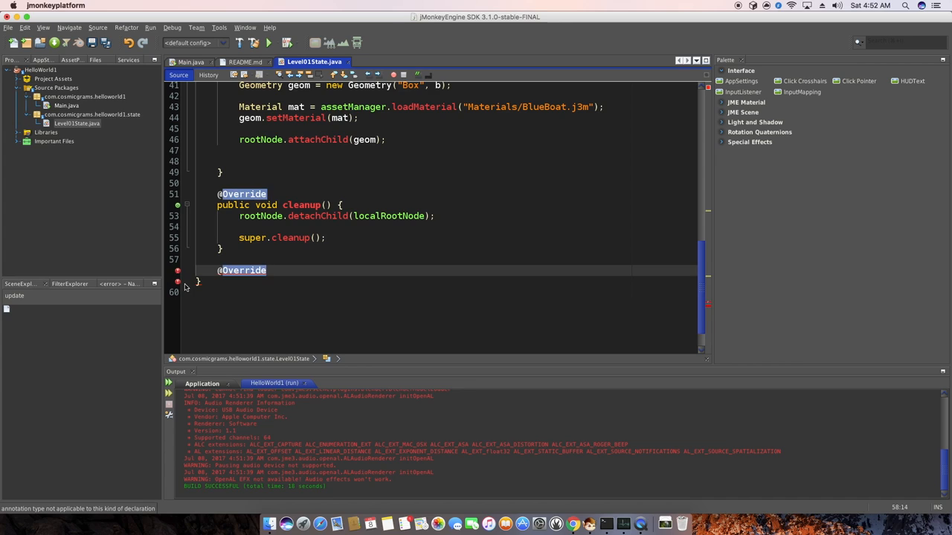
key(Return)
text(ubl)
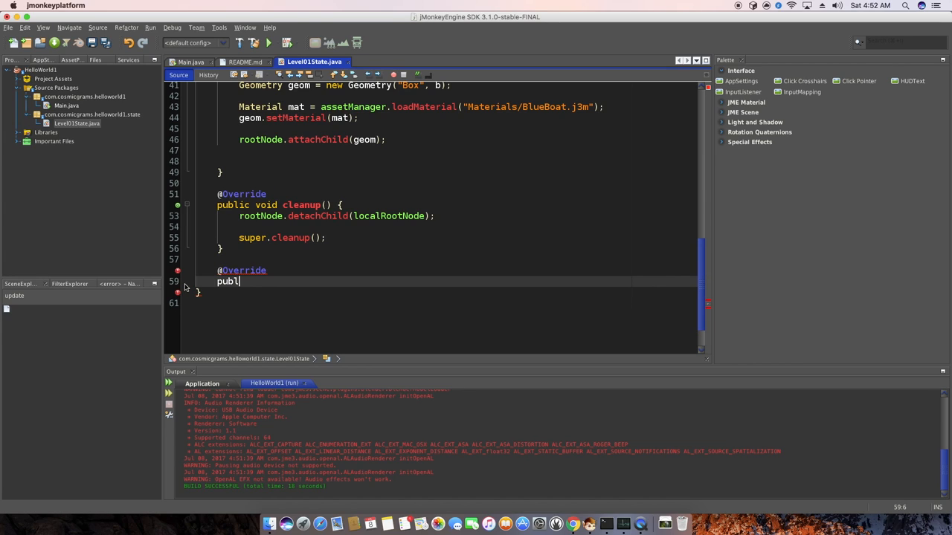
text(ic void )
text(upda)
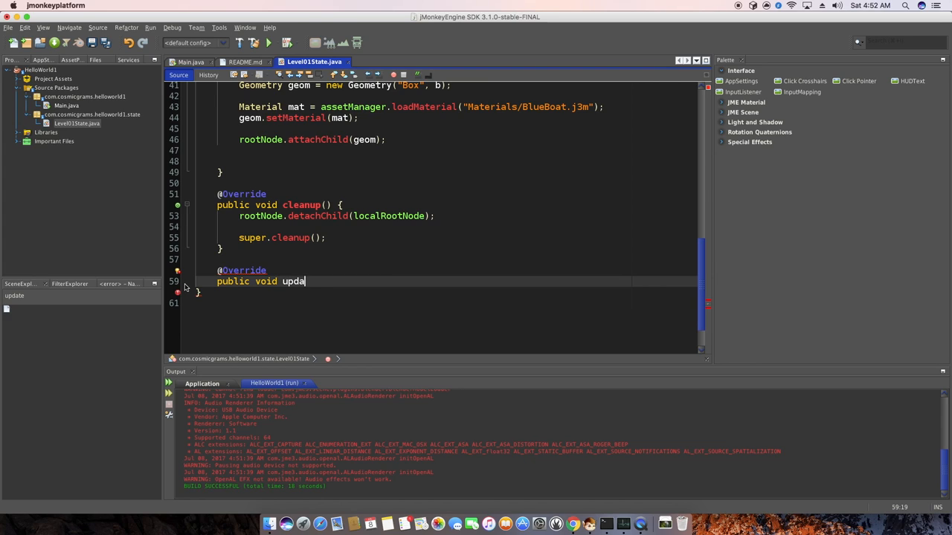
text(te() {)
key(Return)
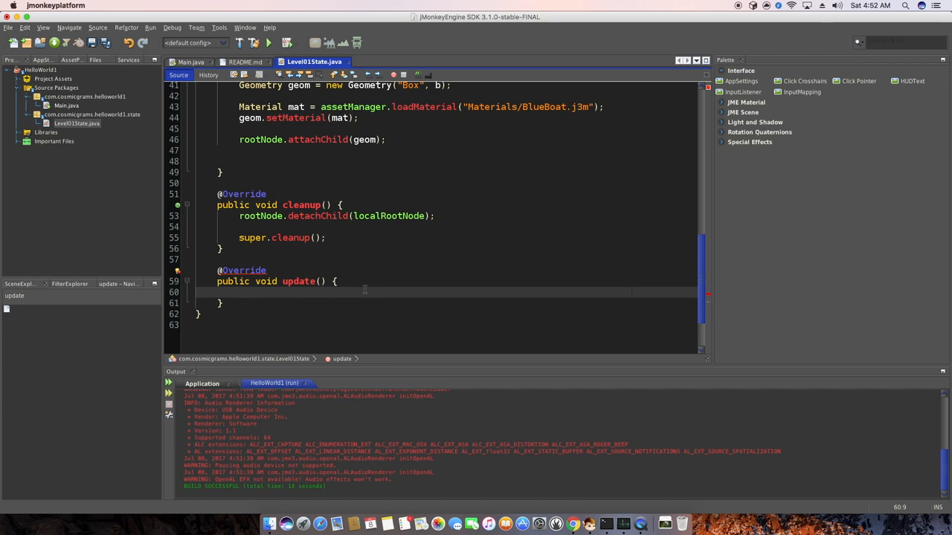
click(320, 281)
text(float )
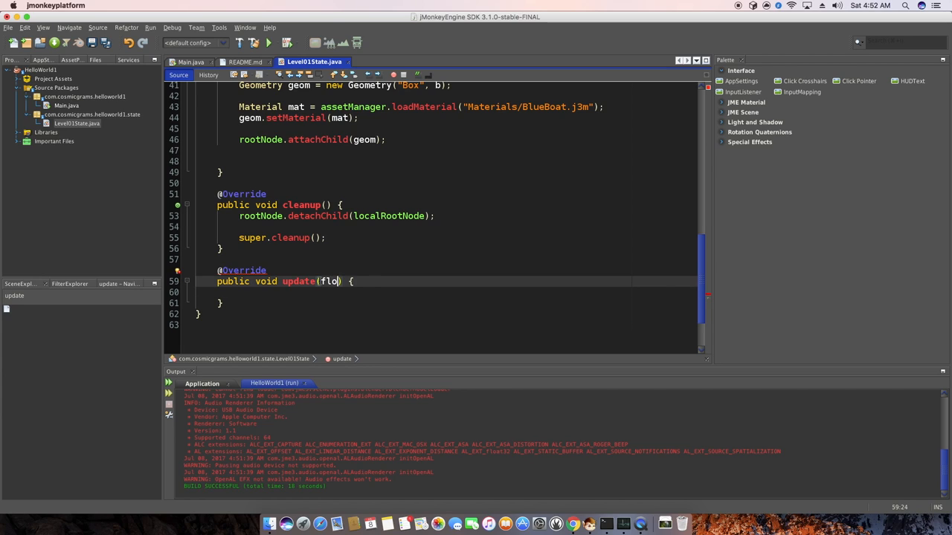
text(tpf)
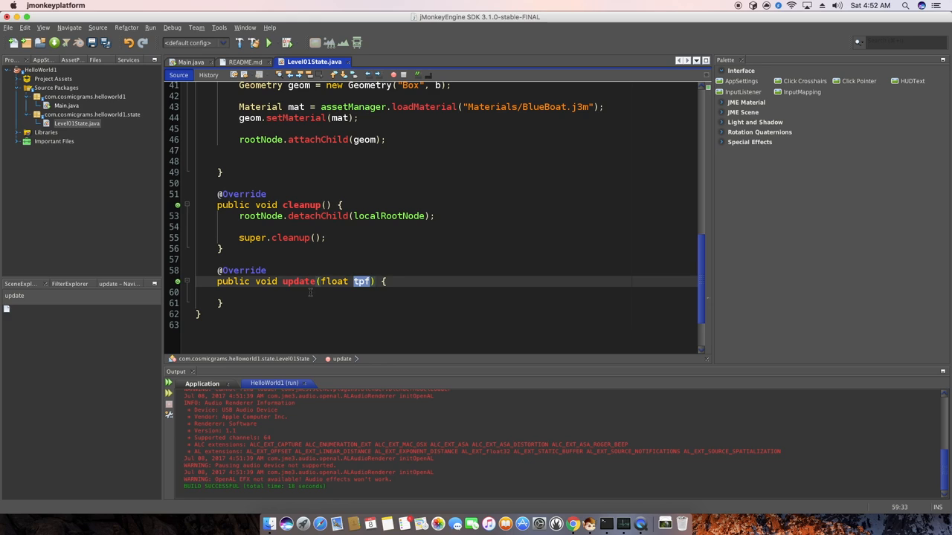
click(385, 281)
scroll(350, 189, up, 2)
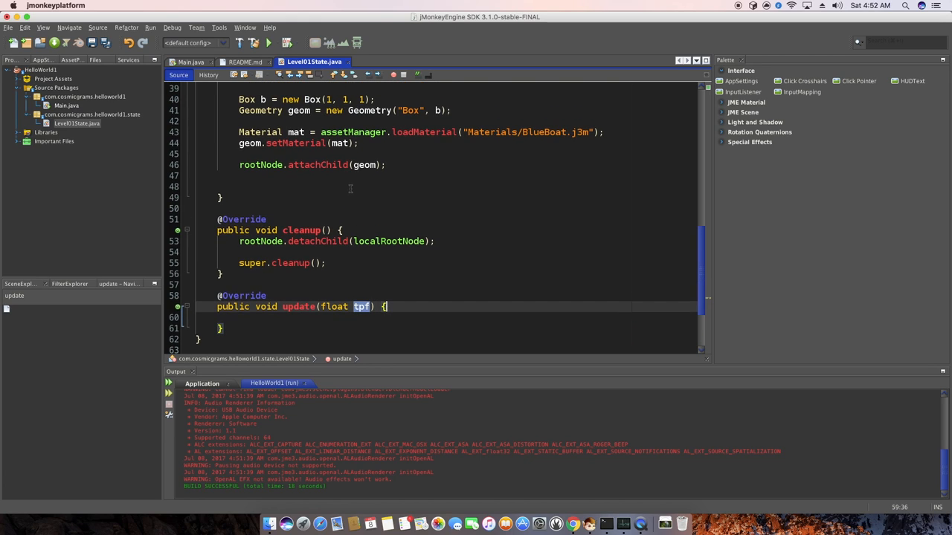
click(489, 112)
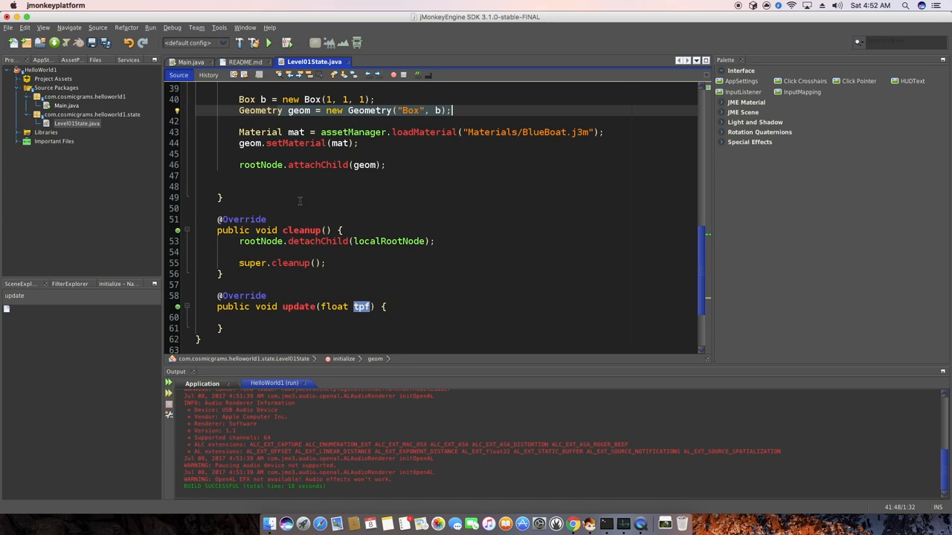
click(312, 132)
click(300, 112)
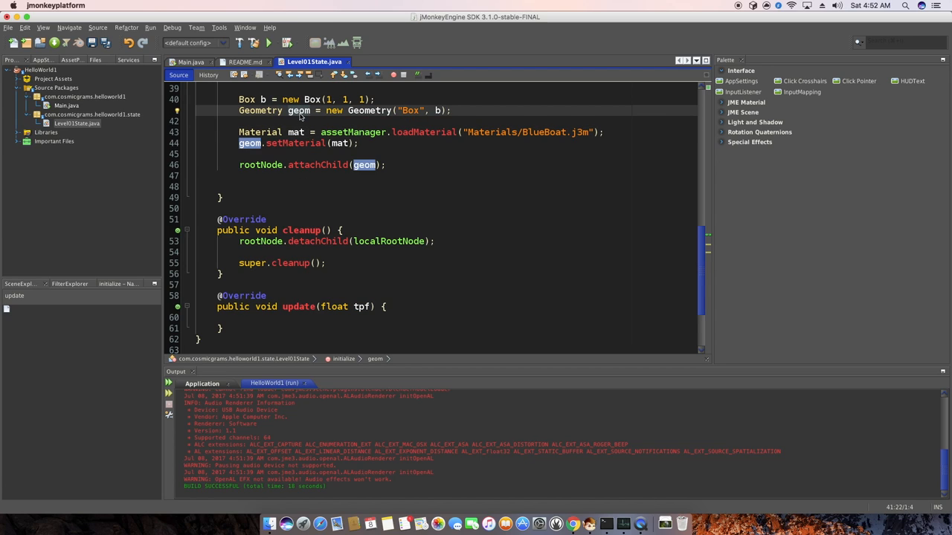
double_click(300, 112)
key(alt+Return)
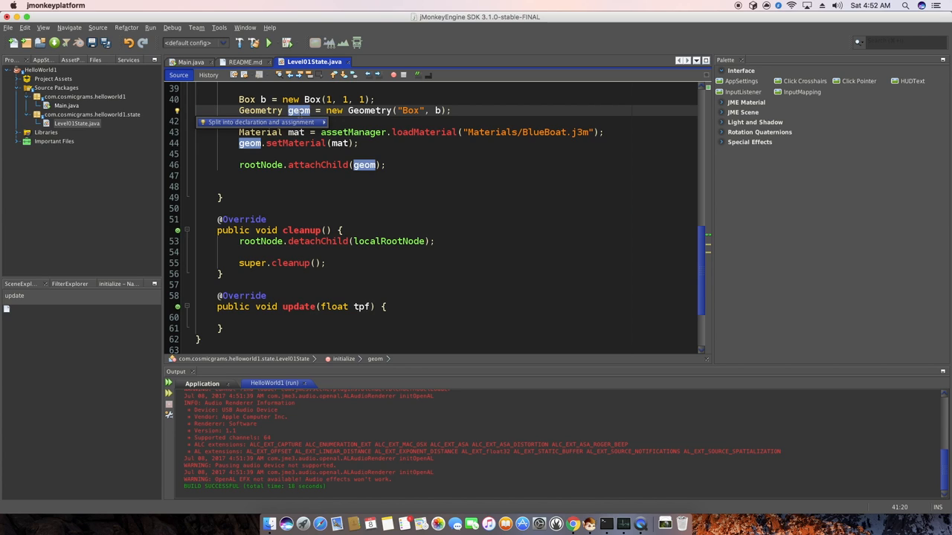
key(Escape)
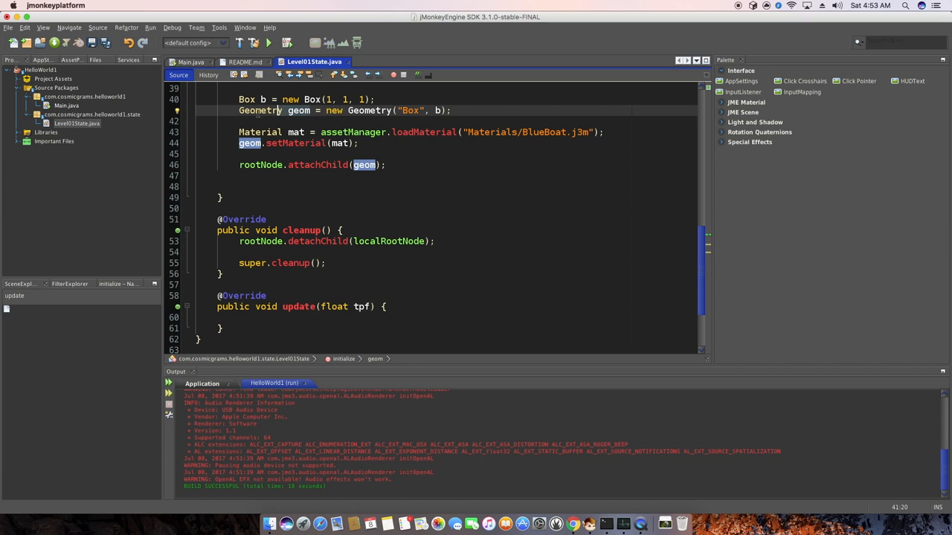
key(shift+Home)
scroll(446, 223, up, 5)
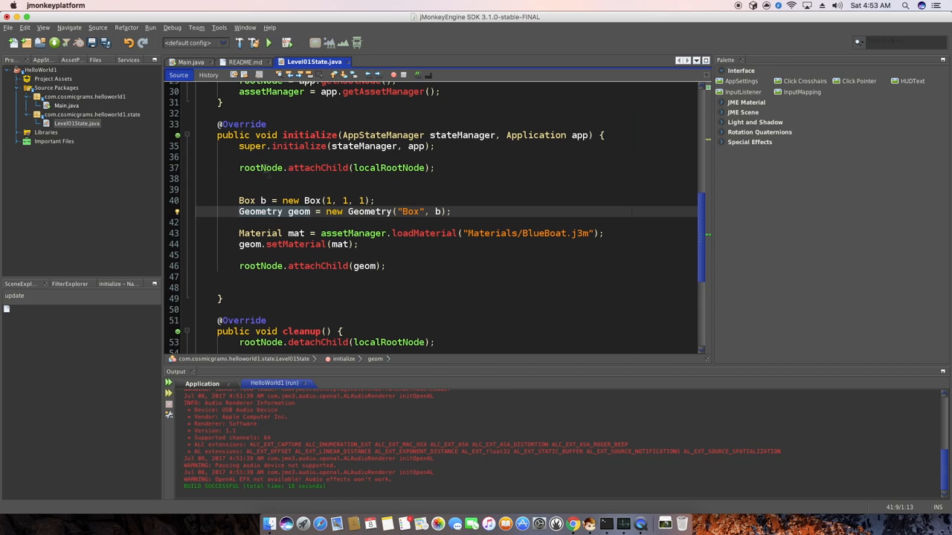
scroll(305, 221, up, 1)
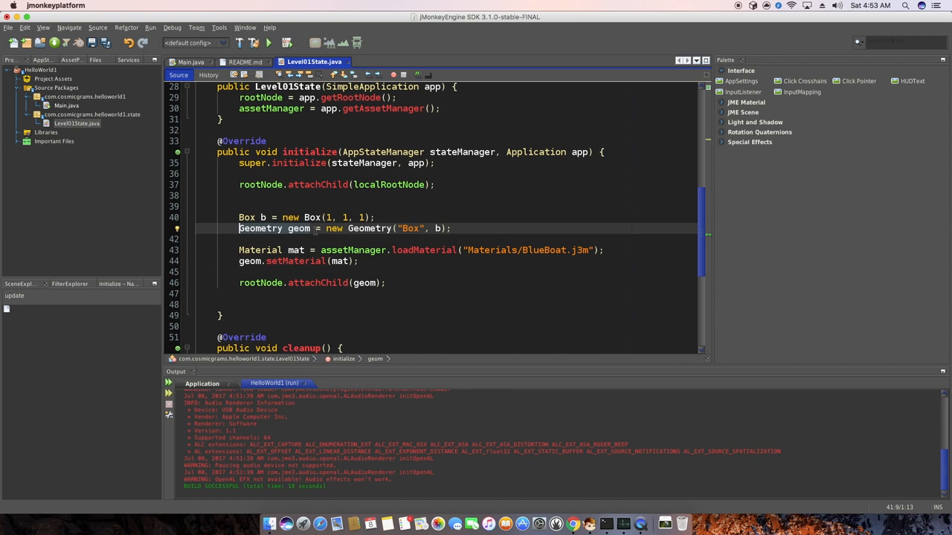
scroll(303, 245, down, 3)
scroll(302, 245, down, 3)
scroll(303, 245, down, 2)
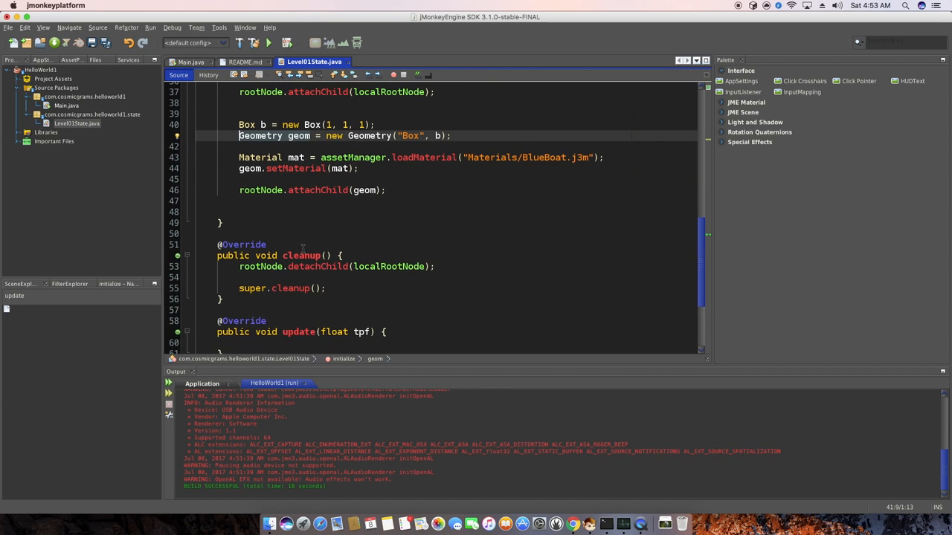
scroll(303, 246, up, 2)
scroll(374, 256, down, 5)
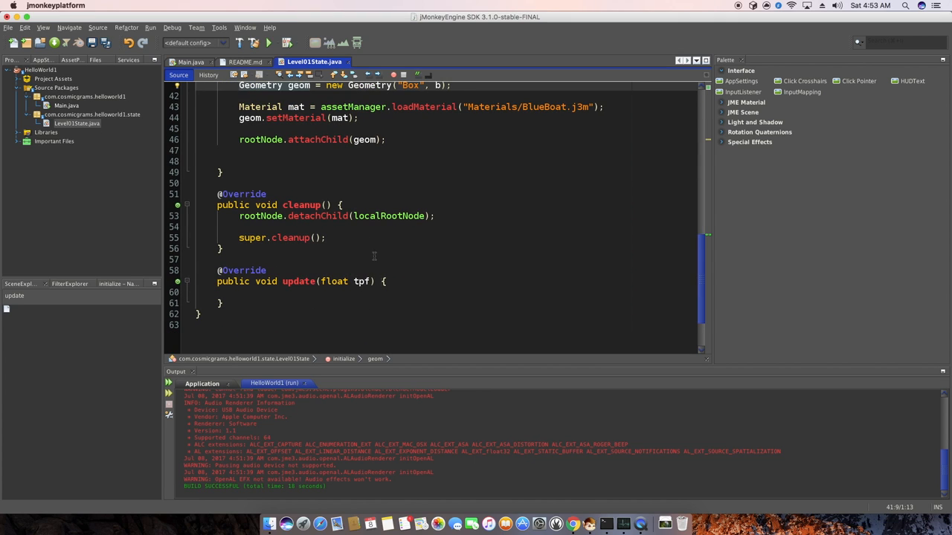
scroll(375, 256, up, 6)
scroll(374, 256, up, 6)
scroll(374, 256, up, 8)
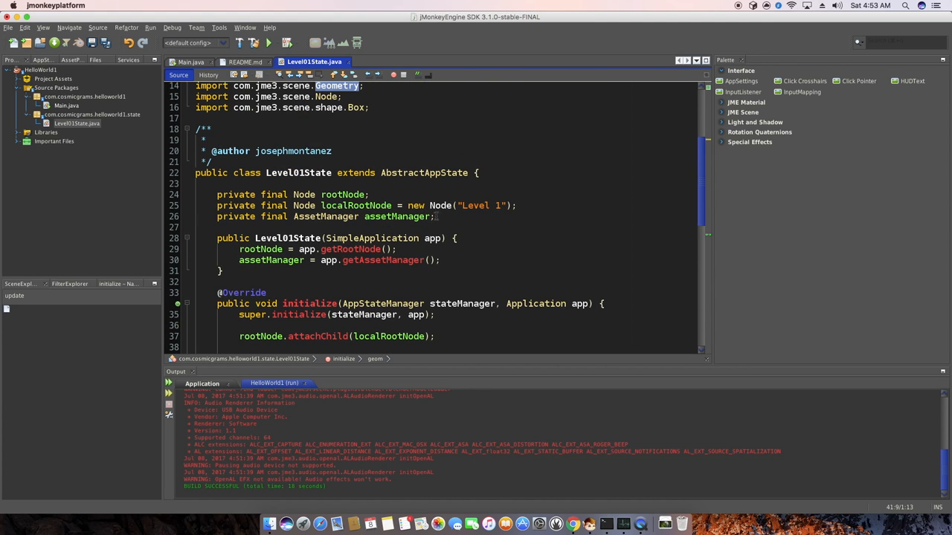
drag(217, 194, 437, 216)
scroll(334, 253, down, 8)
scroll(294, 309, down, 2)
click(293, 308)
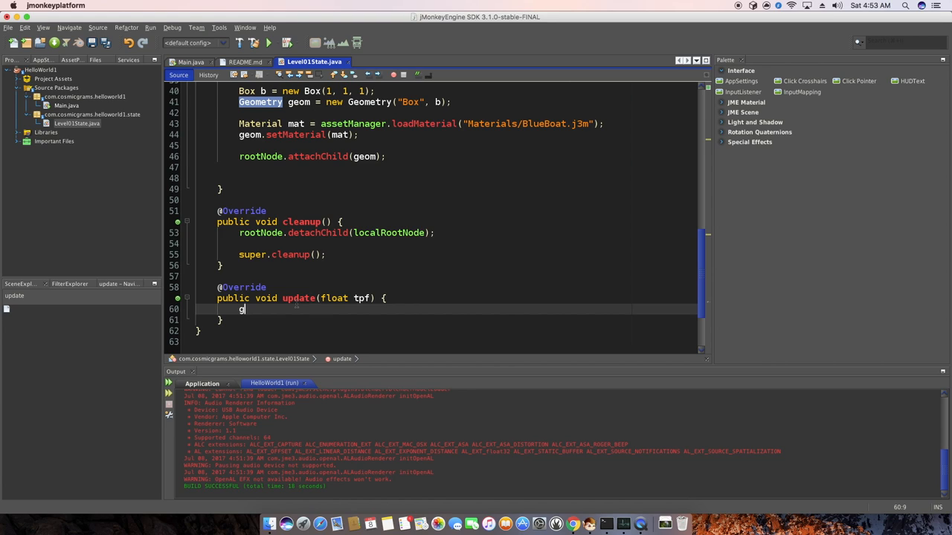
text(geom)
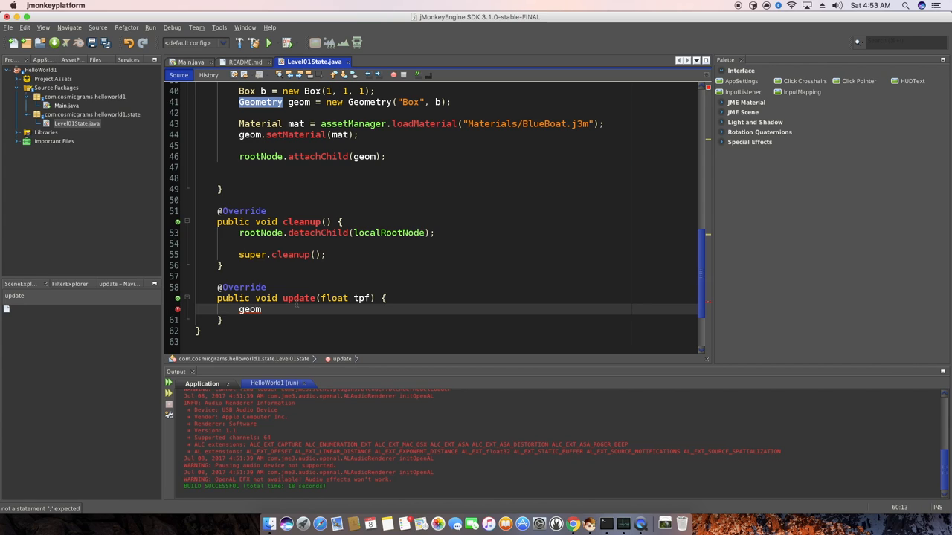
text( = lo)
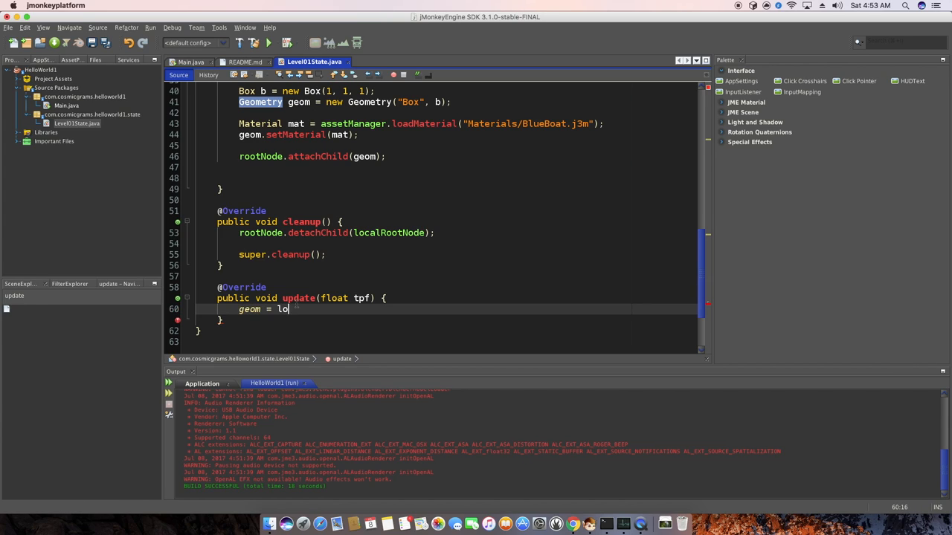
text(calRoo)
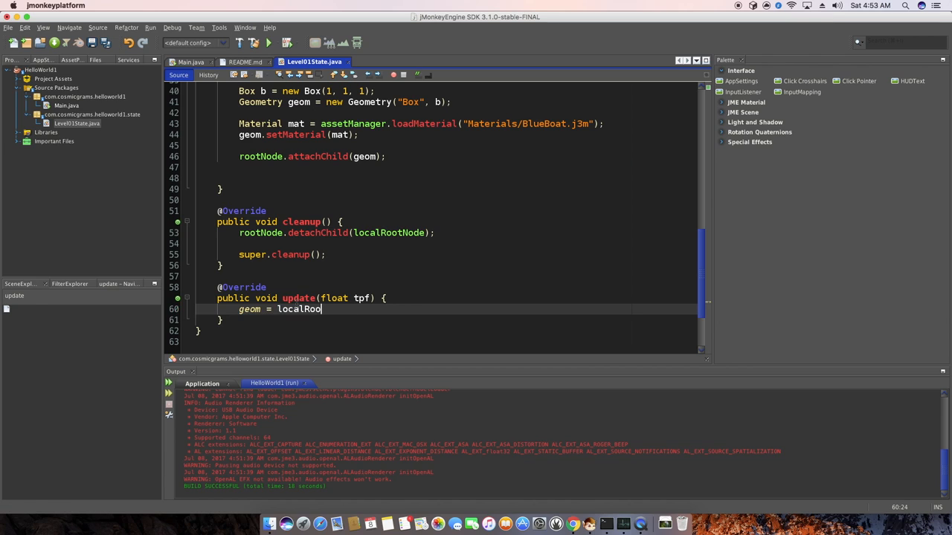
text(tNode.get)
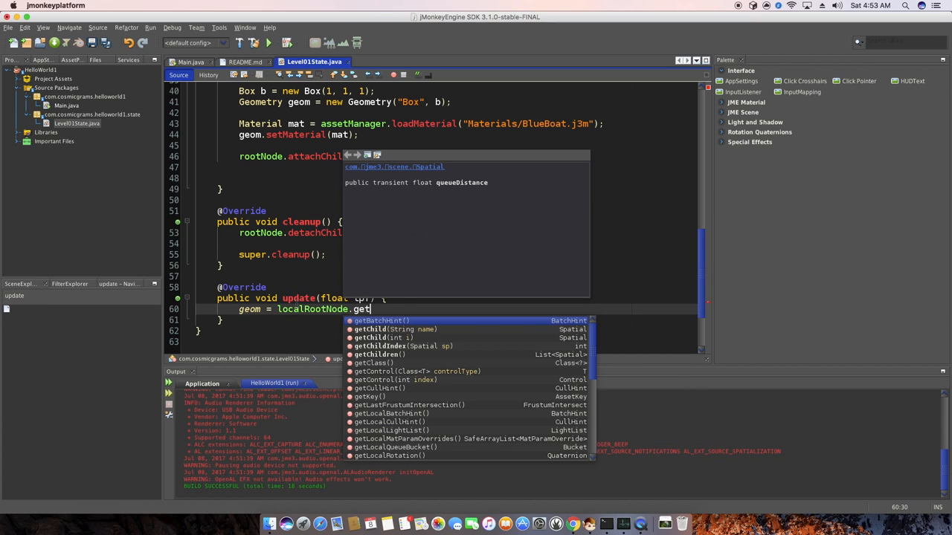
text(C)
Step: Call localRootNode.getChild("Box"), pasting the Box name copied from the geometry line
key(Return)
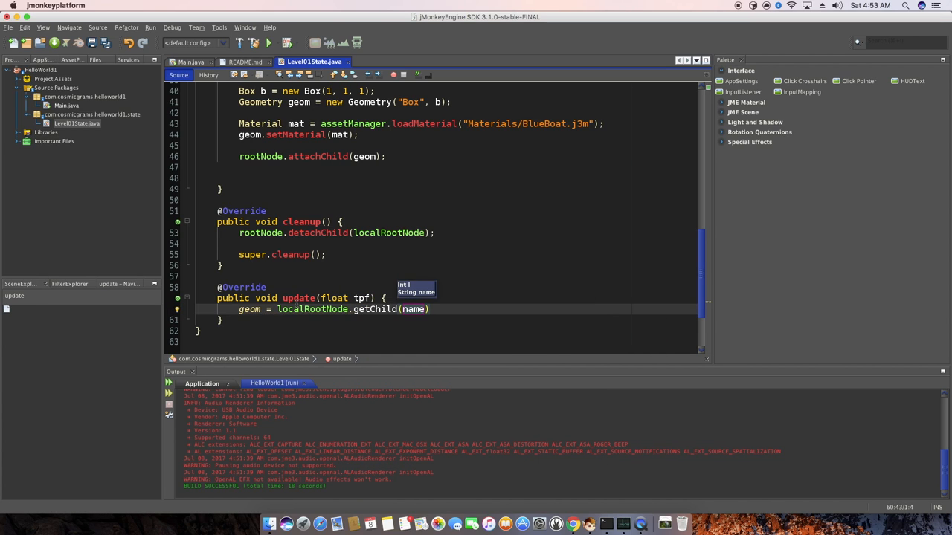
text(")
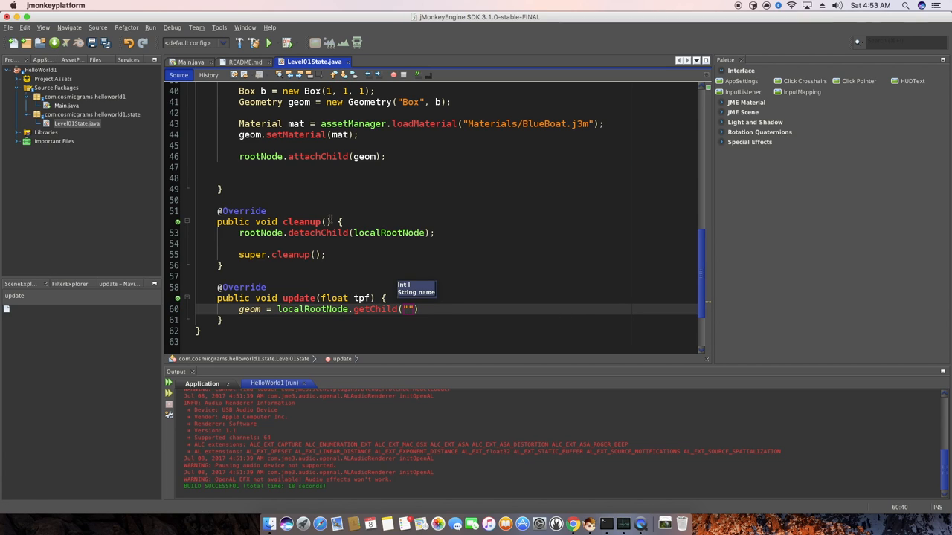
scroll(409, 186, up, 1)
double_click(410, 119)
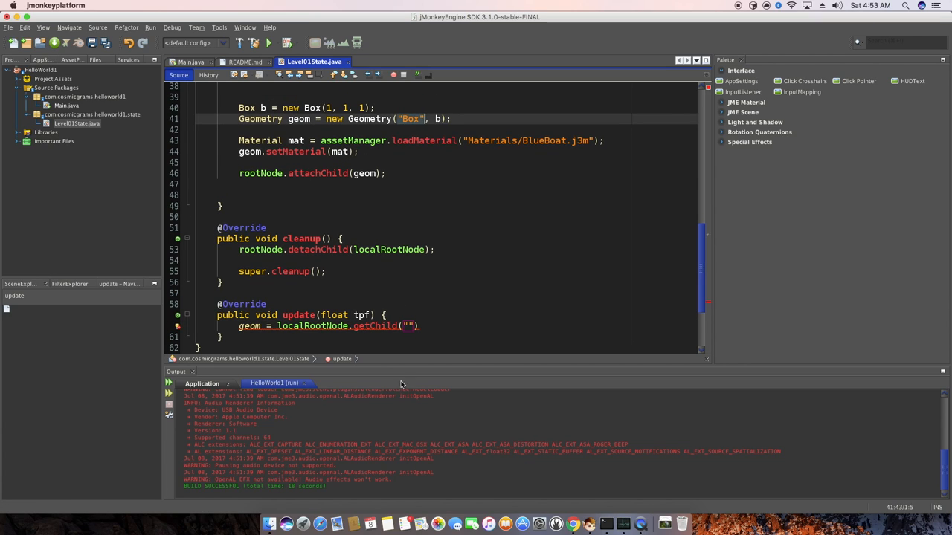
key(super+c)
click(408, 326)
key(super+v)
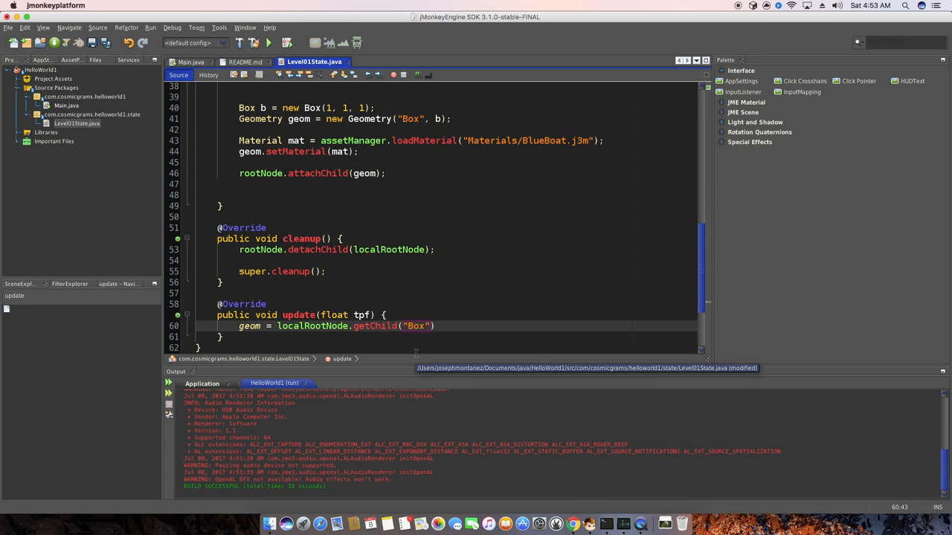
key(End)
text(;)
key(Return)
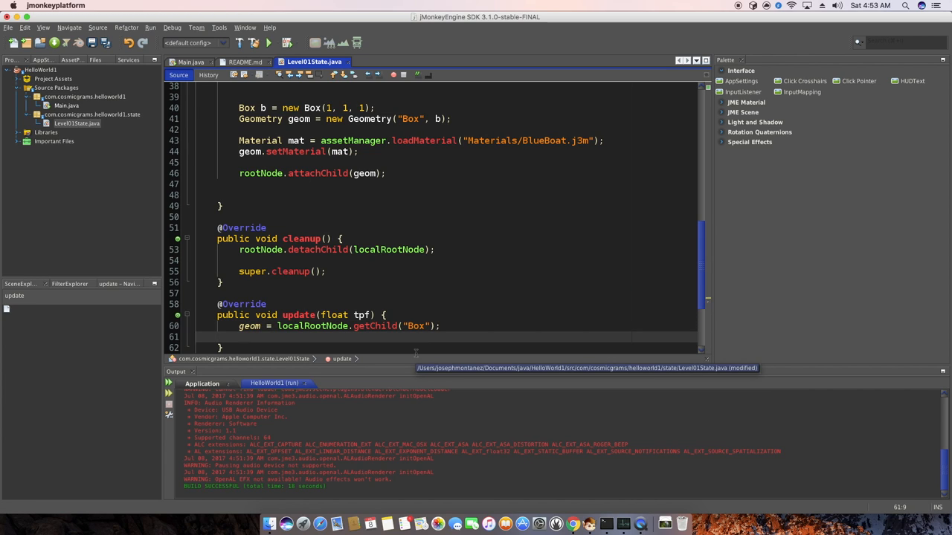
scroll(390, 306, down, 3)
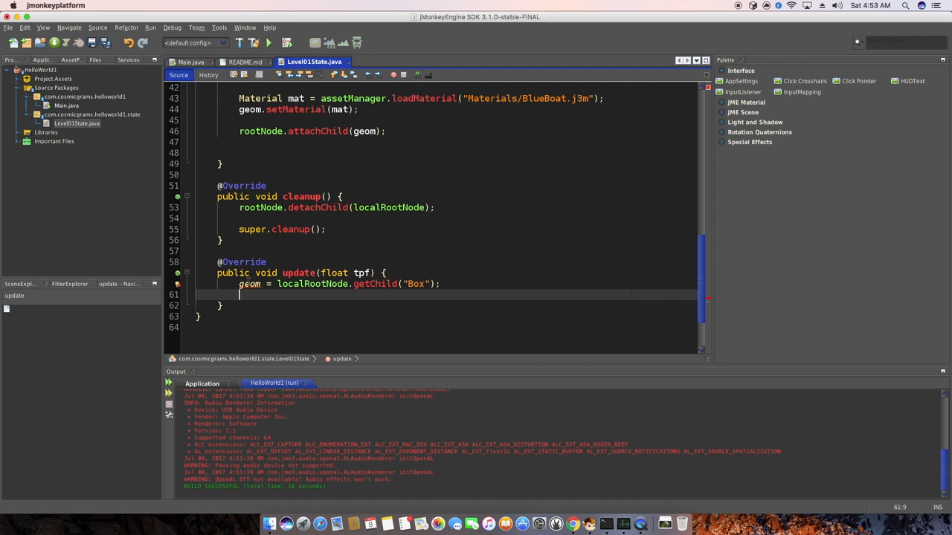
Step: Declare geom as a local Spatial via quick-fix and add an if (geom != null) block
double_click(252, 284)
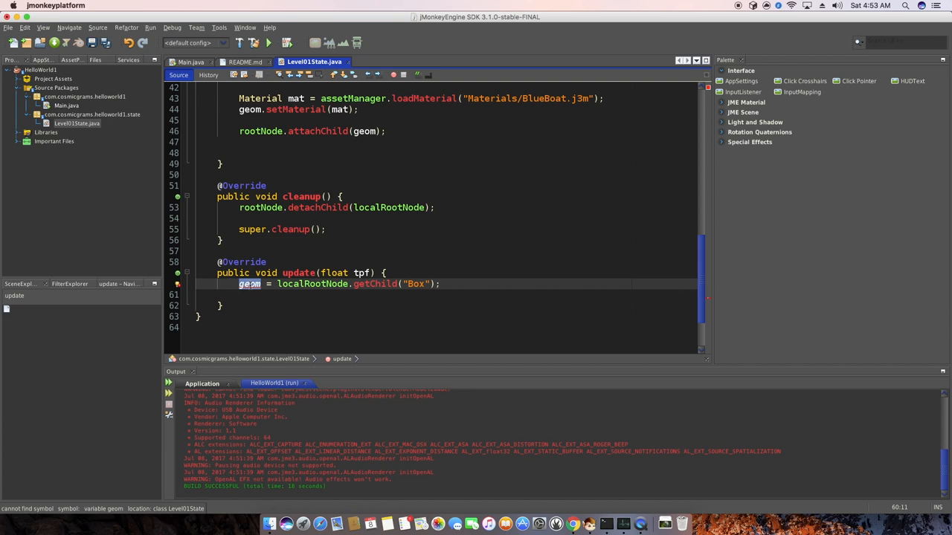
key(alt+Return)
key(Return)
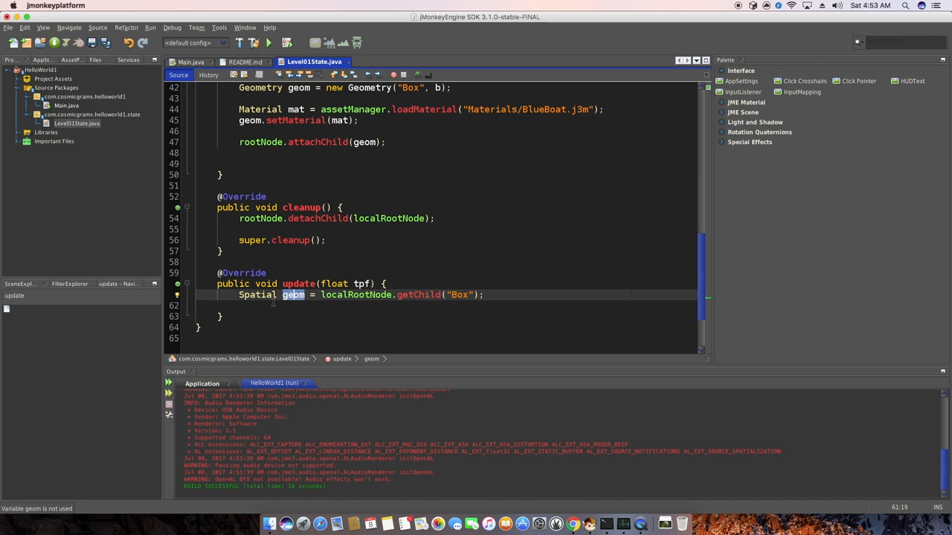
double_click(256, 296)
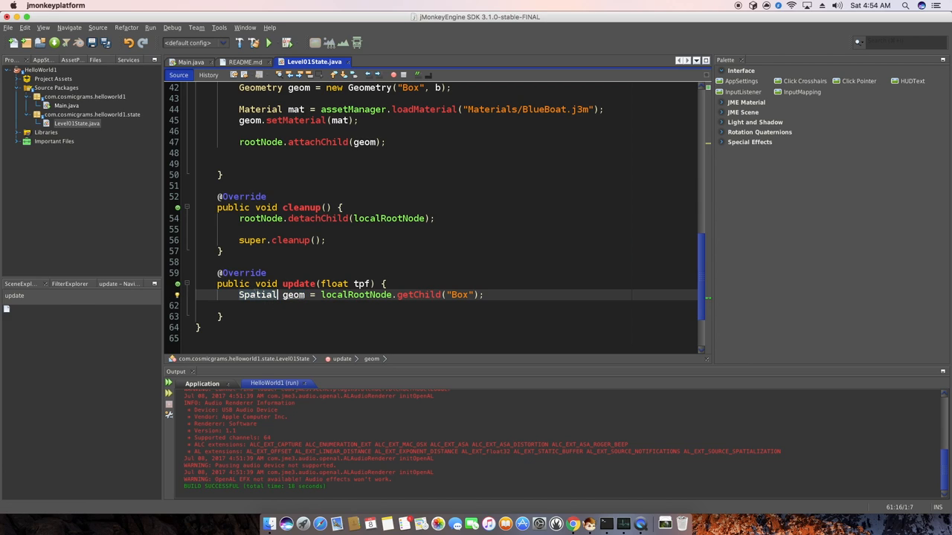
click(262, 305)
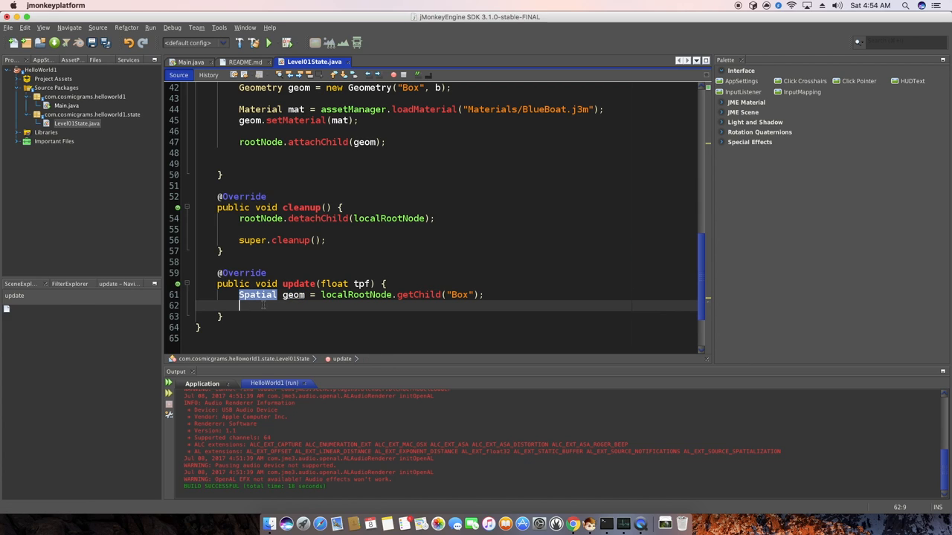
text(if )
text(()
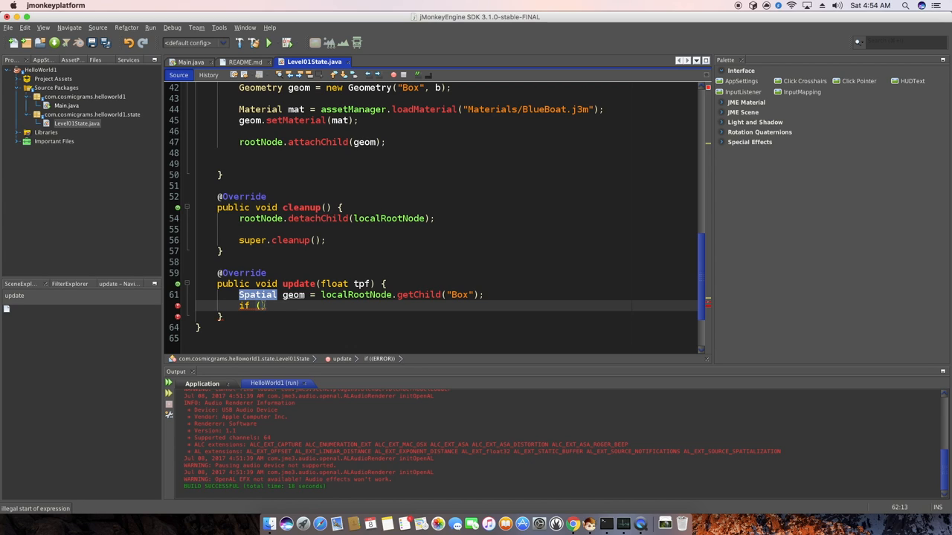
text(geom !)
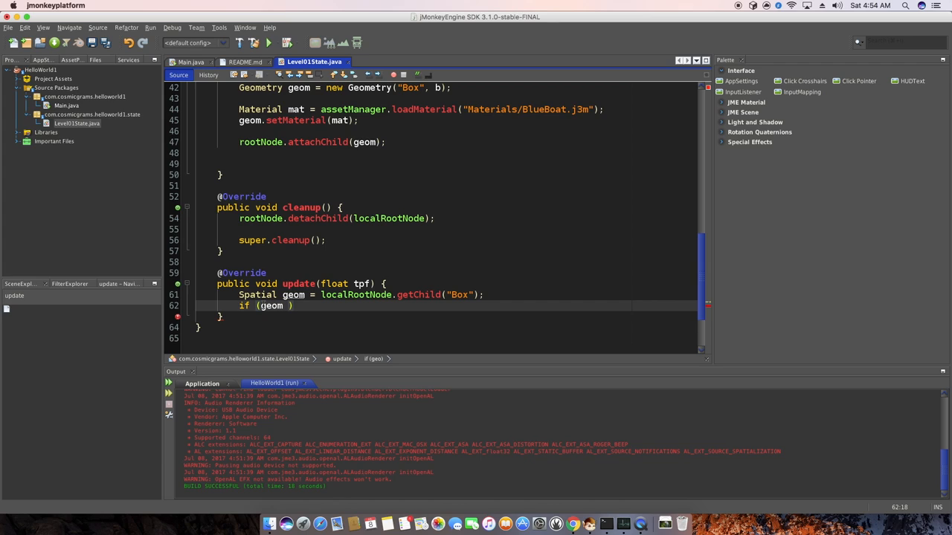
text(= null))
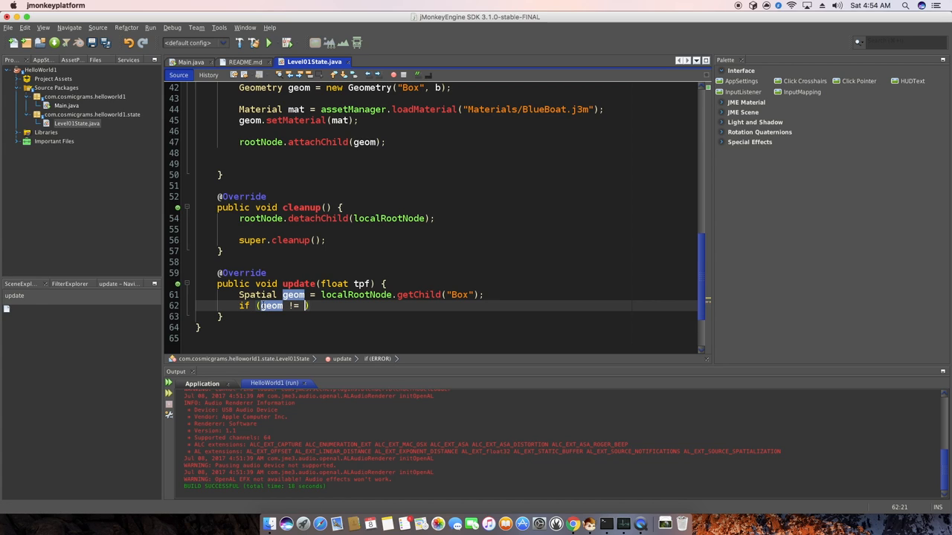
text( {)
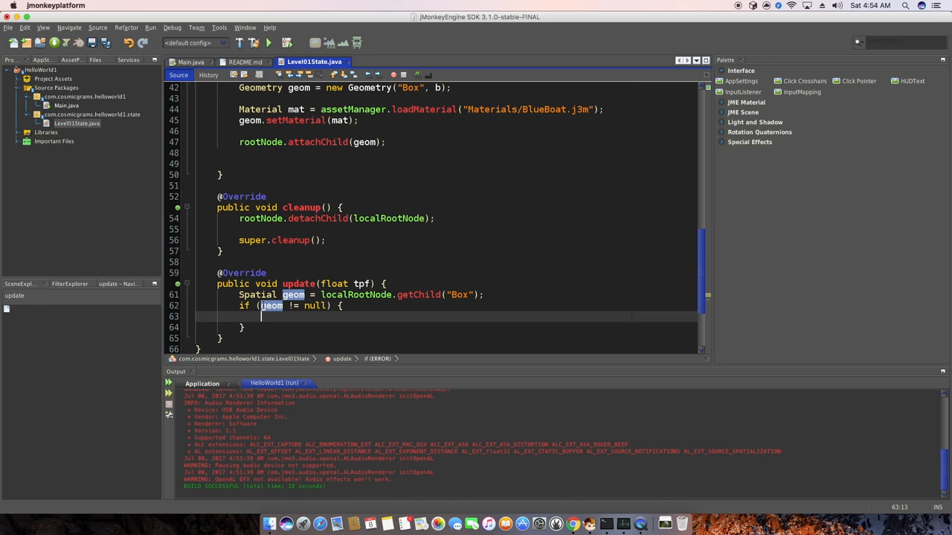
key(Return)
scroll(323, 304, down, 4)
scroll(324, 304, up, 2)
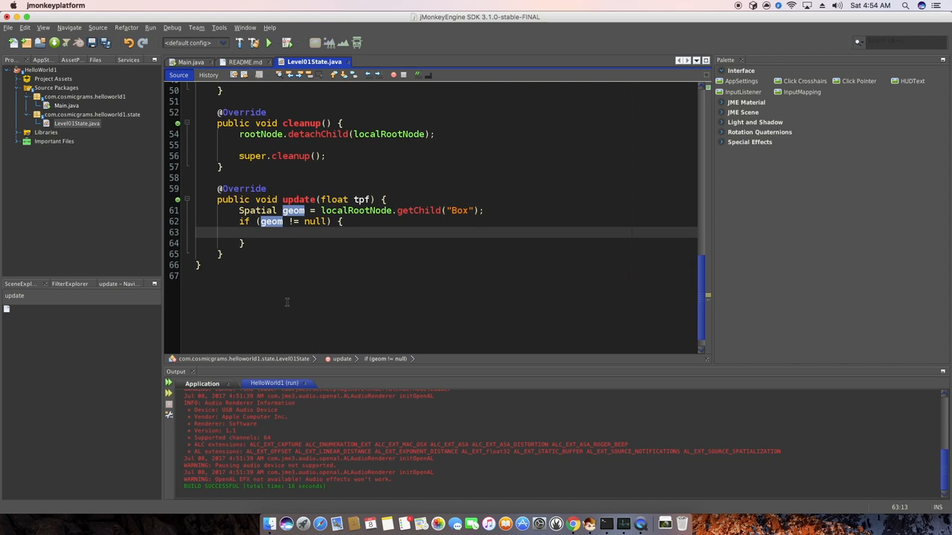
scroll(287, 301, up, 2)
text(geo)
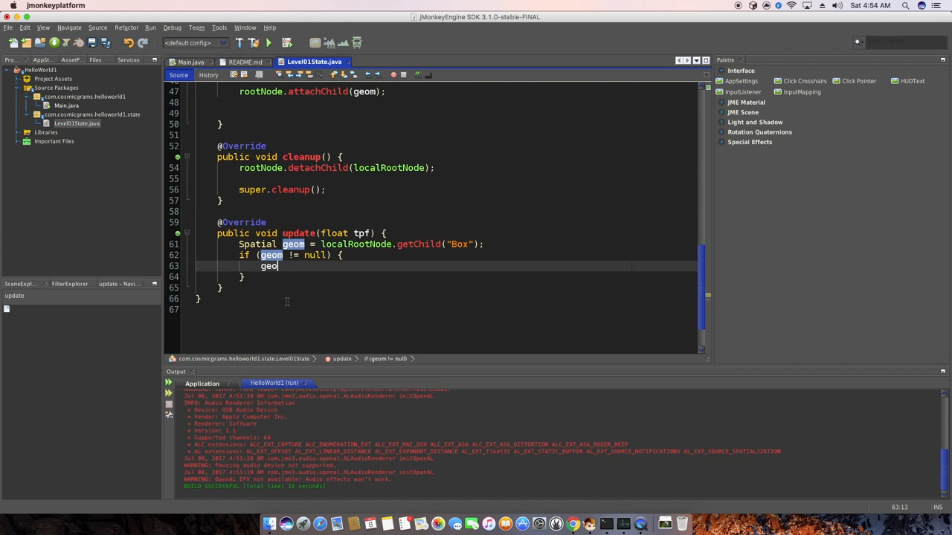
text(m.rot)
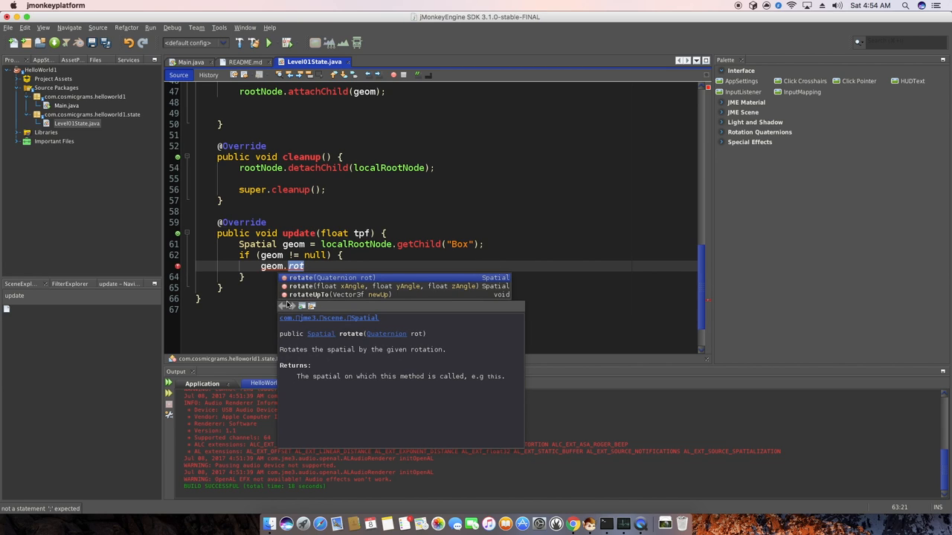
Step: Insert geom.rotate with three float placeholders from completion inside the null check
key(Down)
key(Up)
key(Down)
key(Down)
key(Up)
key(Return)
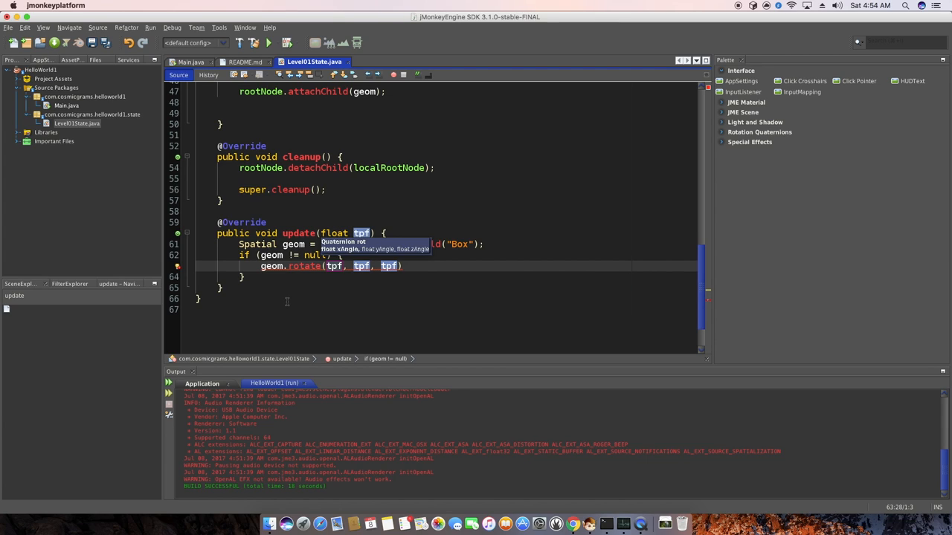
key(super+Tab)
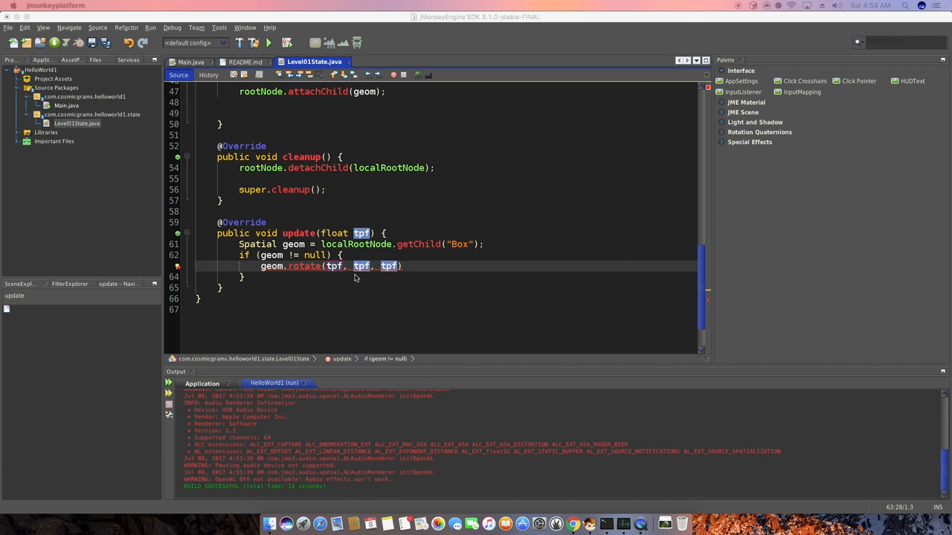
click(364, 296)
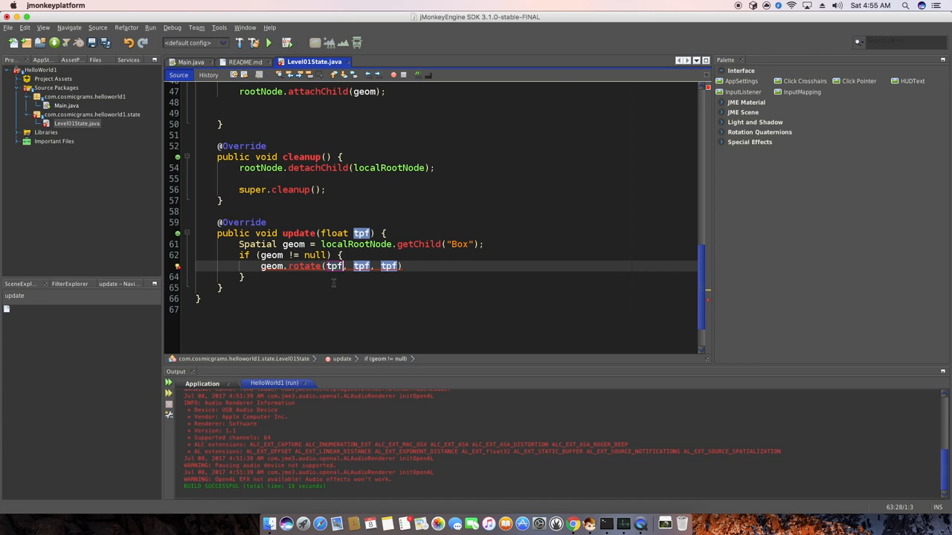
Step: Replace the tpf placeholders so the call reads geom.rotate(1, 0, 0)
double_click(361, 267)
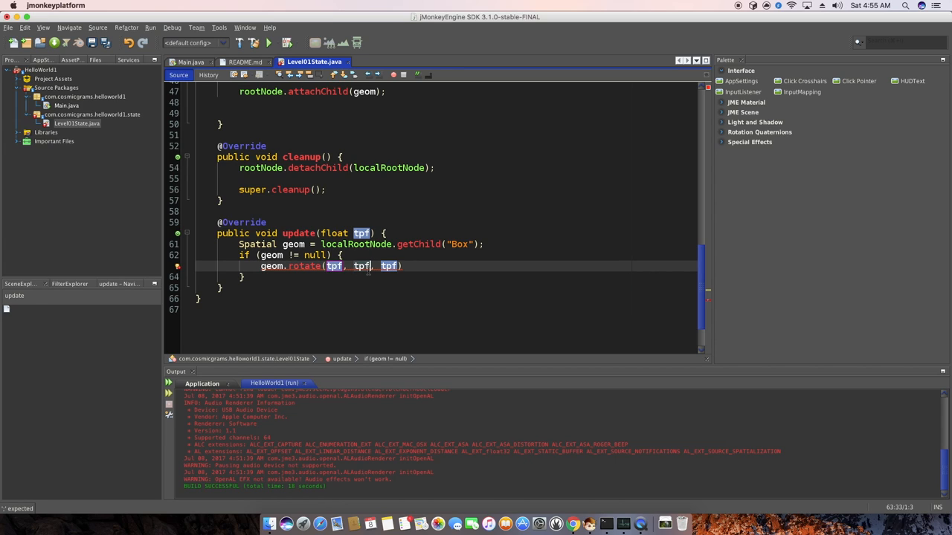
text(0)
key(Tab)
text(0)
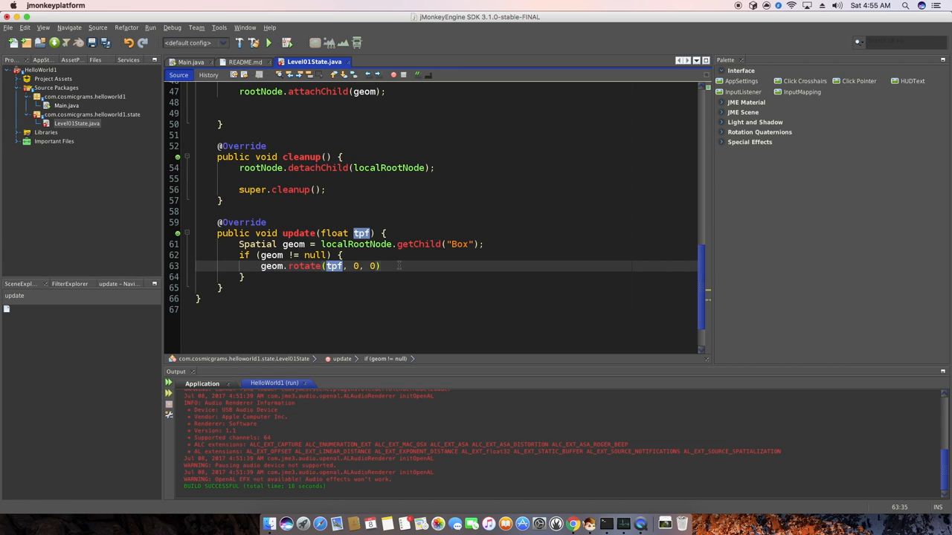
key(End)
text(;)
click(344, 266)
double_click(334, 267)
text(1)
Step: Declare float speed = 0.01f; on a new line above the rotate call
key(Return)
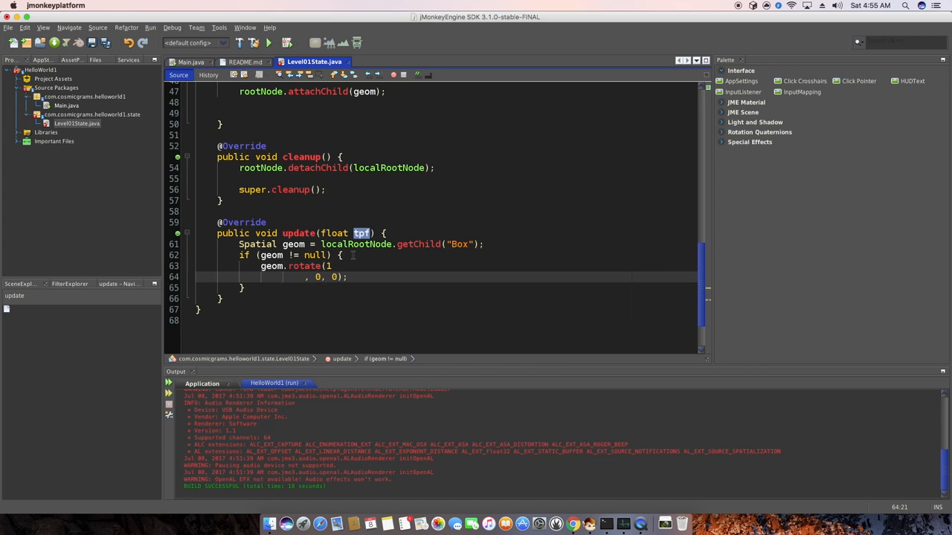
key(ctrl+z)
key(Return)
key(Up)
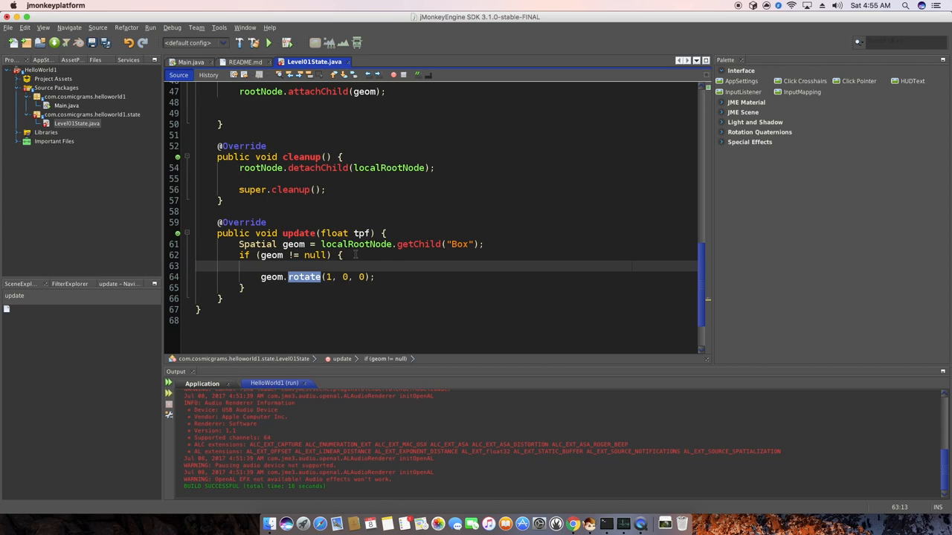
text(float Spe)
key(BackSpace)
key(BackSpace)
key(BackSpace)
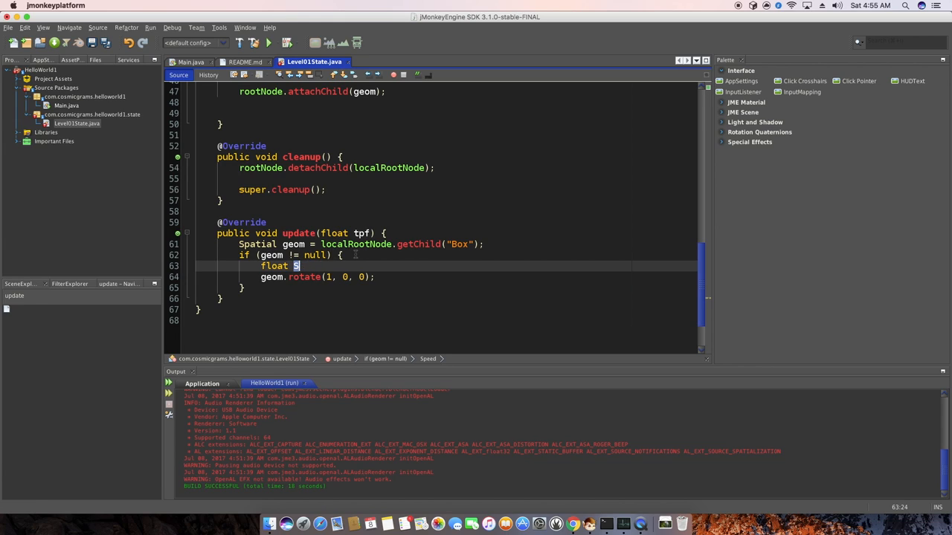
text(speed =)
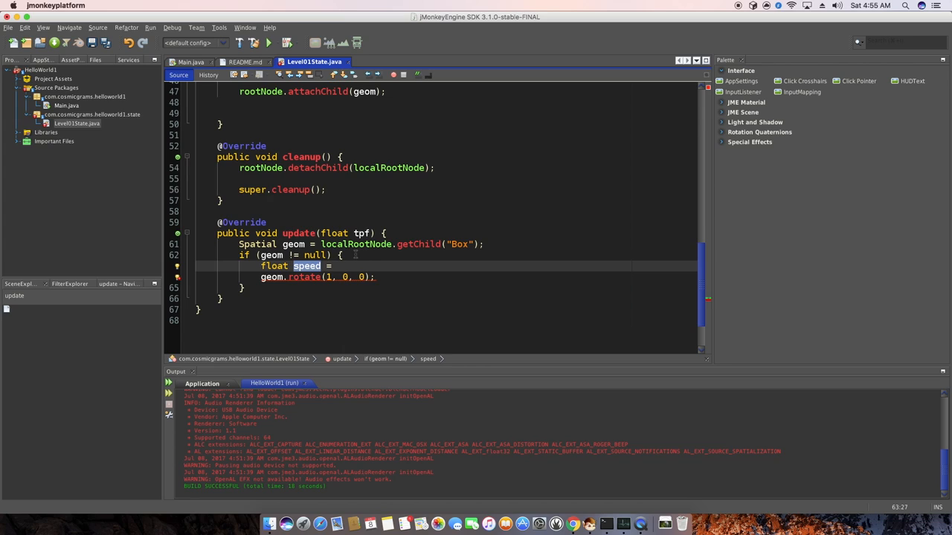
text(0.0)
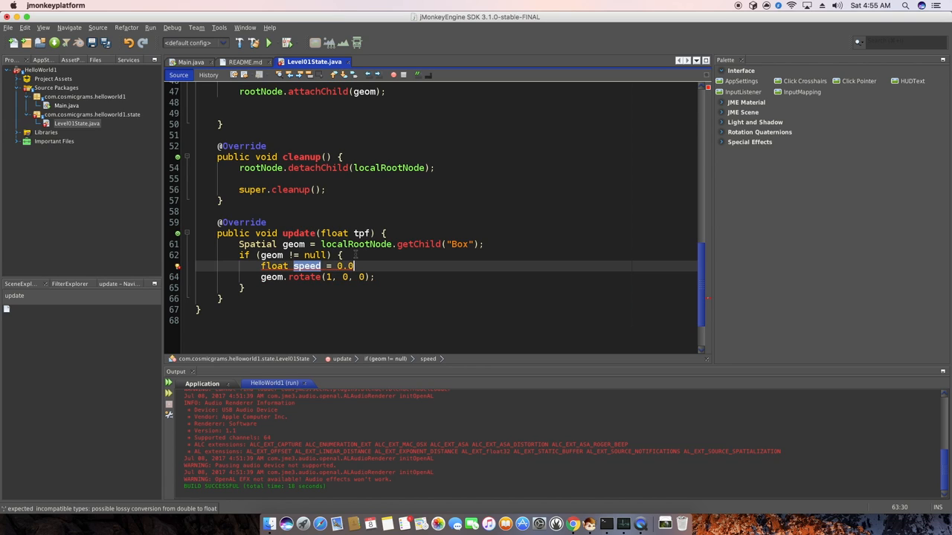
text(1f;)
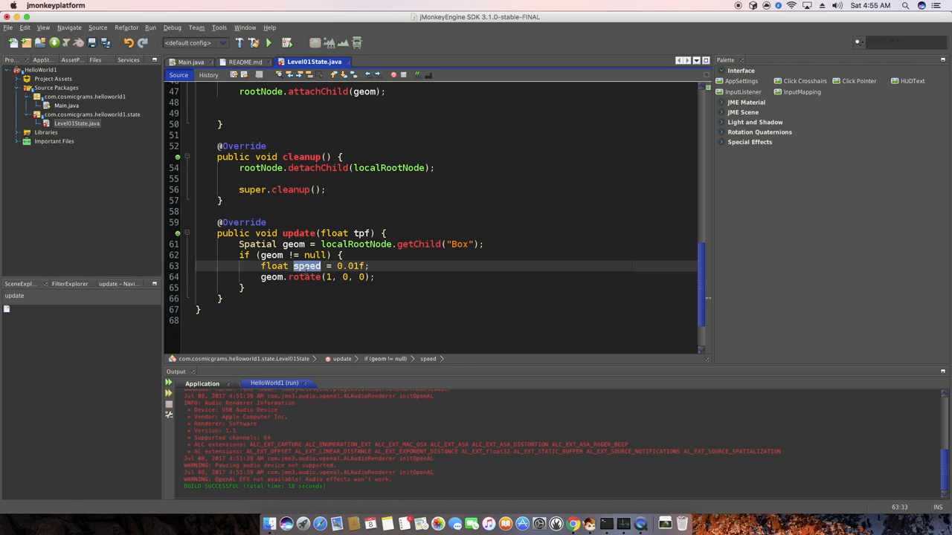
key(Right)
Step: Change the rotate call to rotate(speed, 0, 0) and save Level01State.java
key(Down)
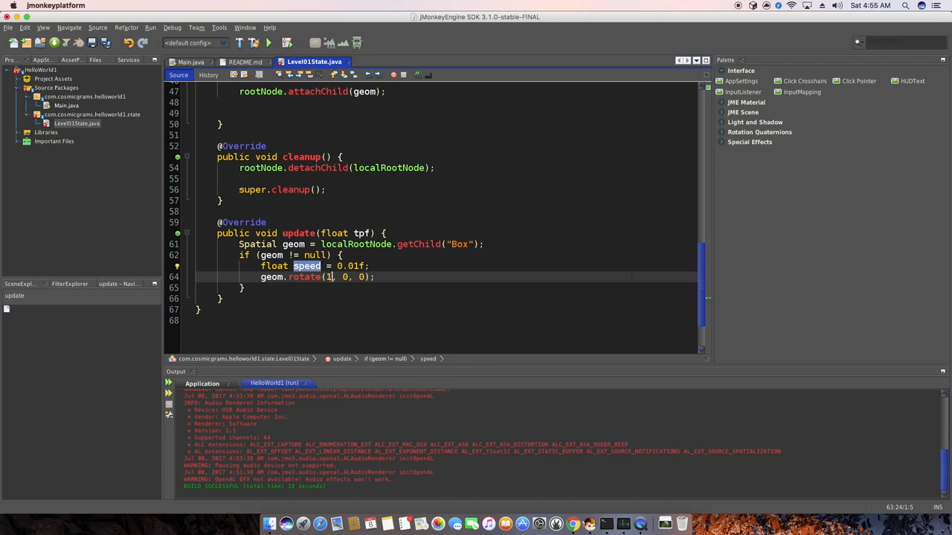
key(shift+Right)
text(speed)
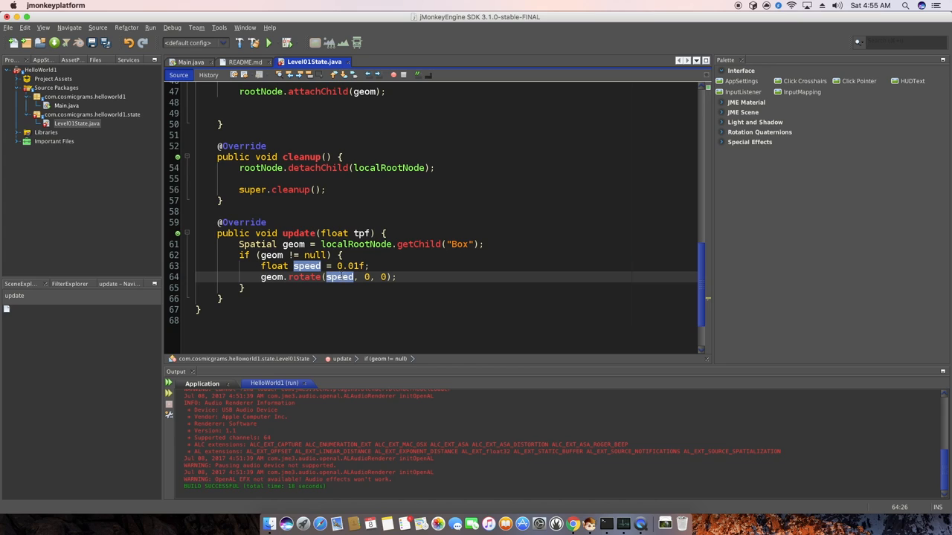
click(370, 265)
key(super+s)
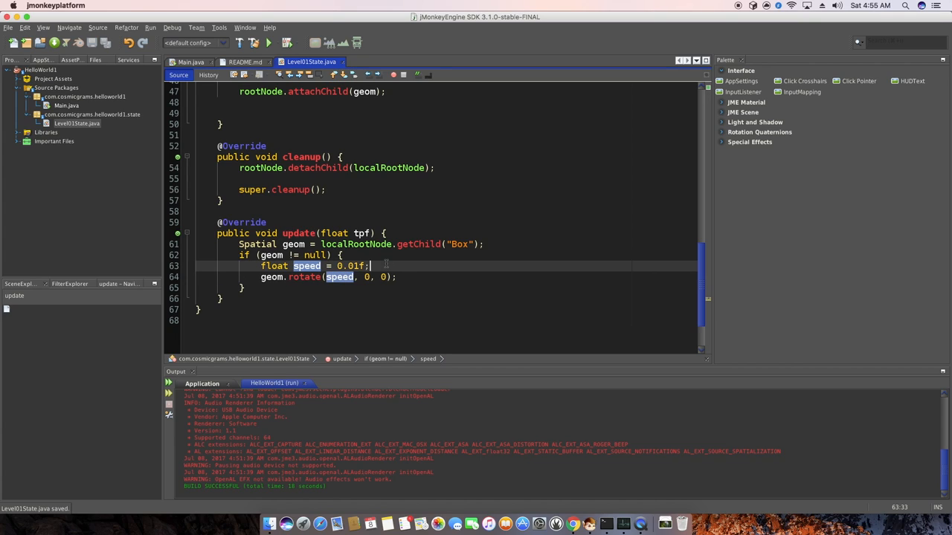
Step: Highlight the float tpf parameter of update, then build and run the game
click(371, 233)
click(325, 233)
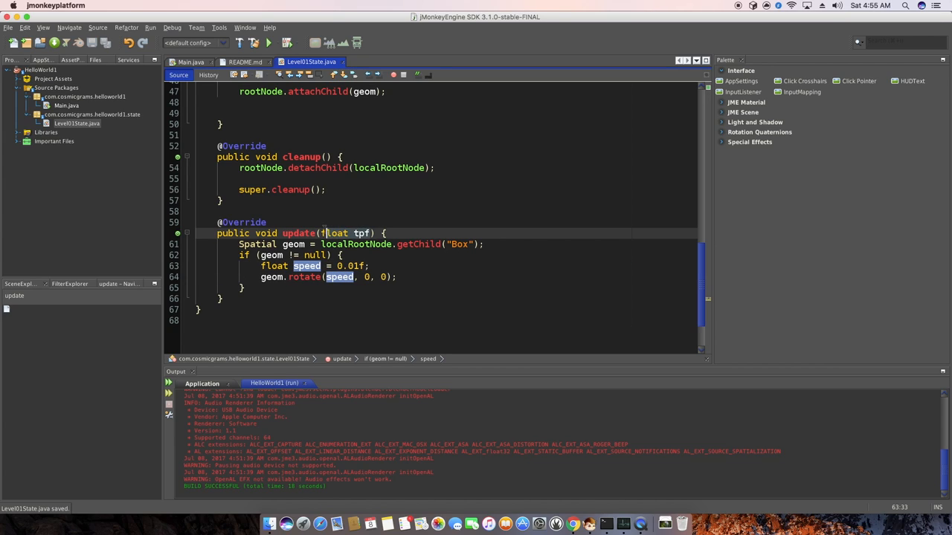
drag(319, 232, 372, 234)
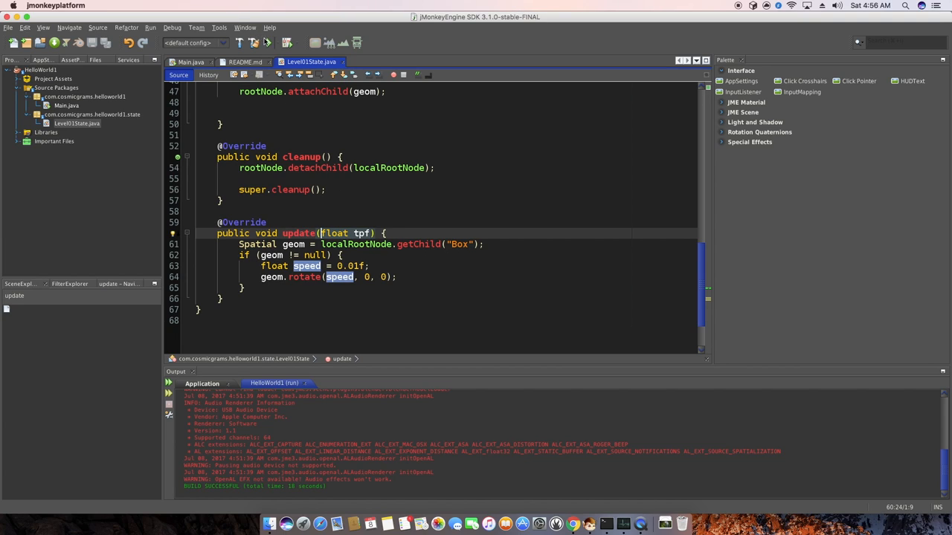
click(269, 43)
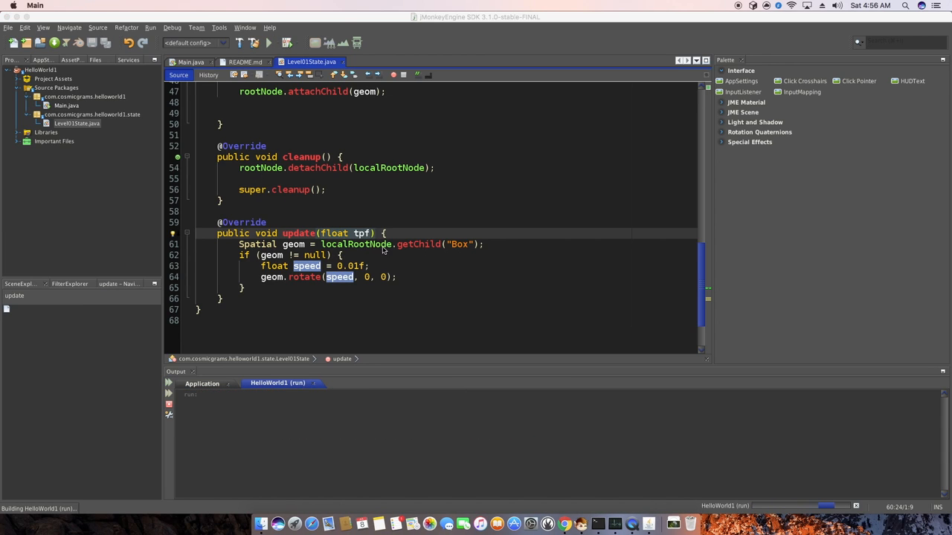
click(384, 255)
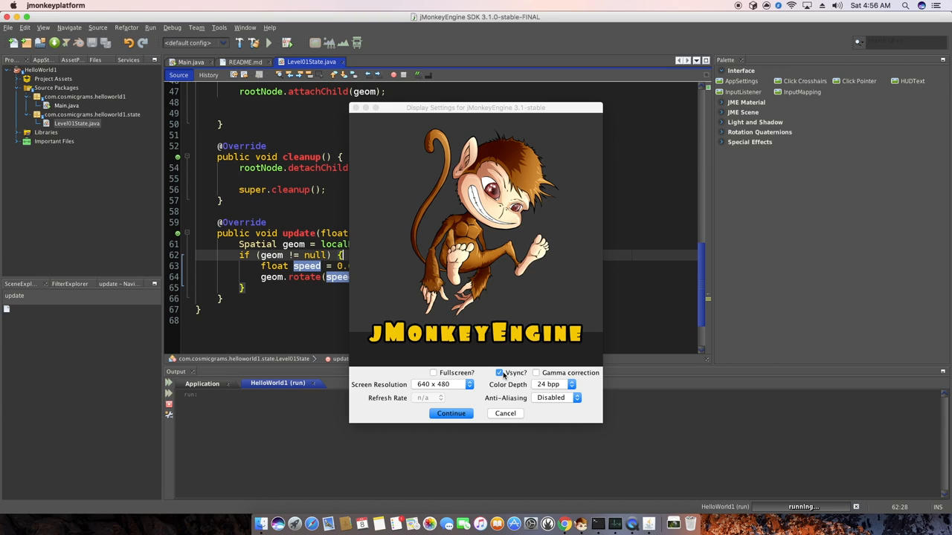
click(500, 373)
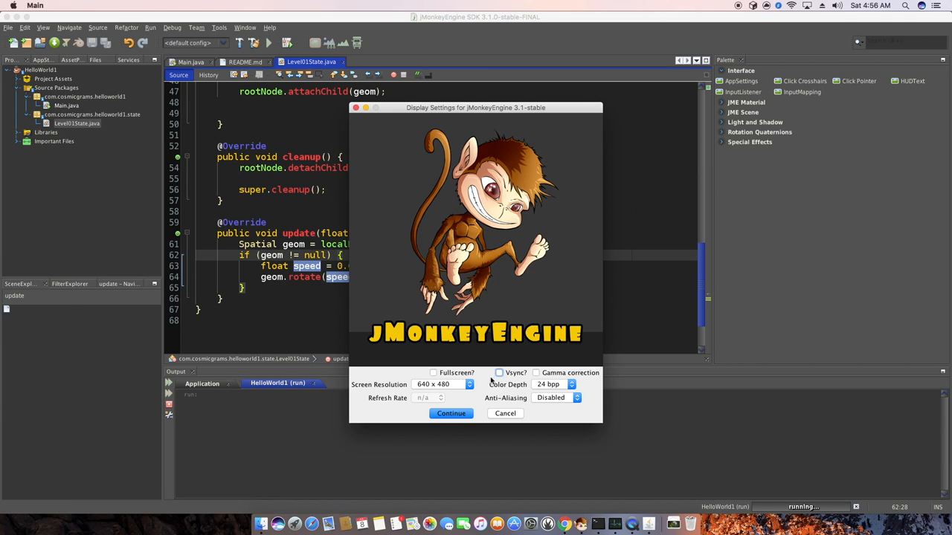
click(452, 414)
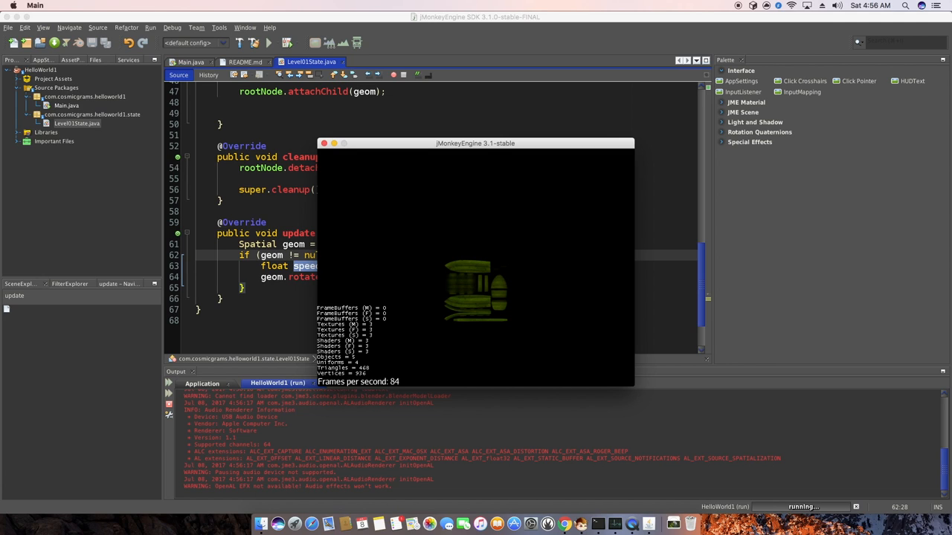
key(Escape)
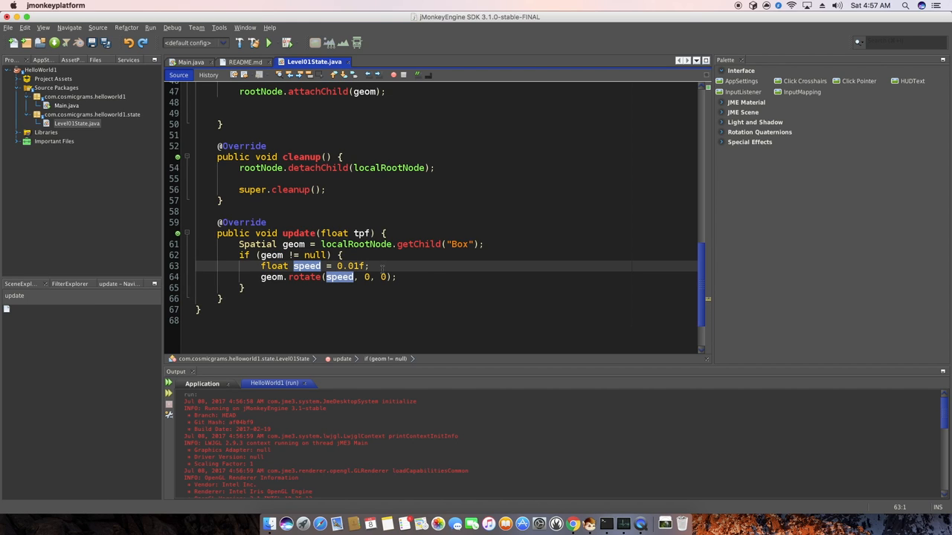
scroll(372, 272, up, 4)
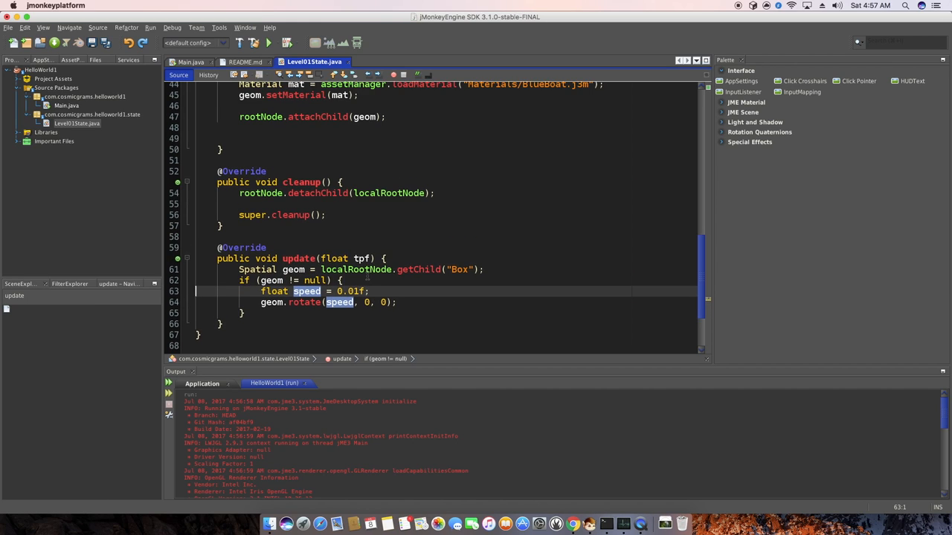
Step: Change rootNode.attachChild(geom) to localRootNode.attachChild(geom), save, and run the game
double_click(459, 286)
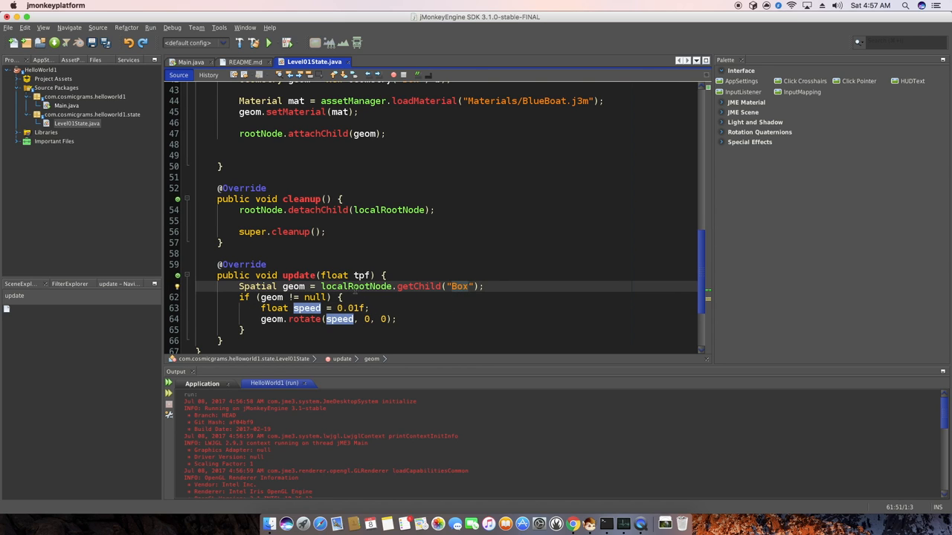
scroll(361, 296, up, 3)
click(262, 167)
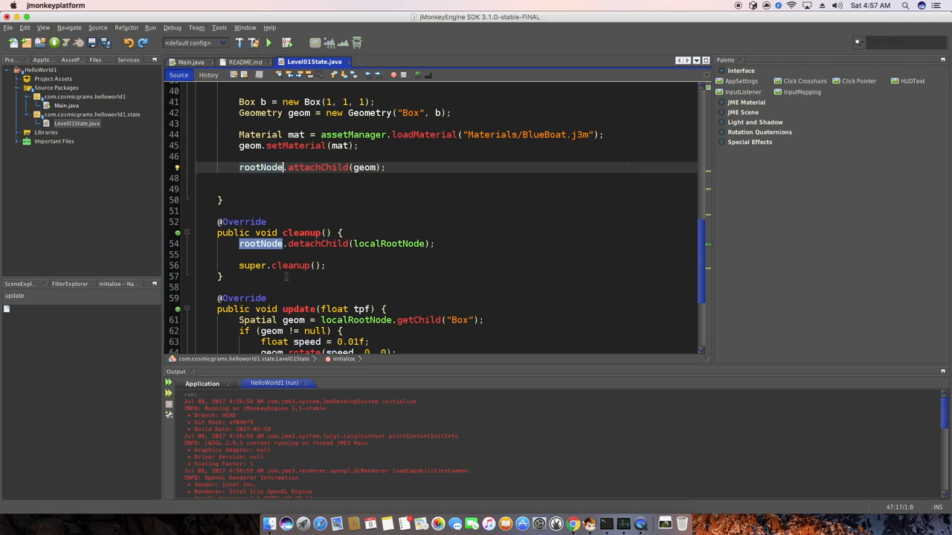
scroll(284, 273, up, 7)
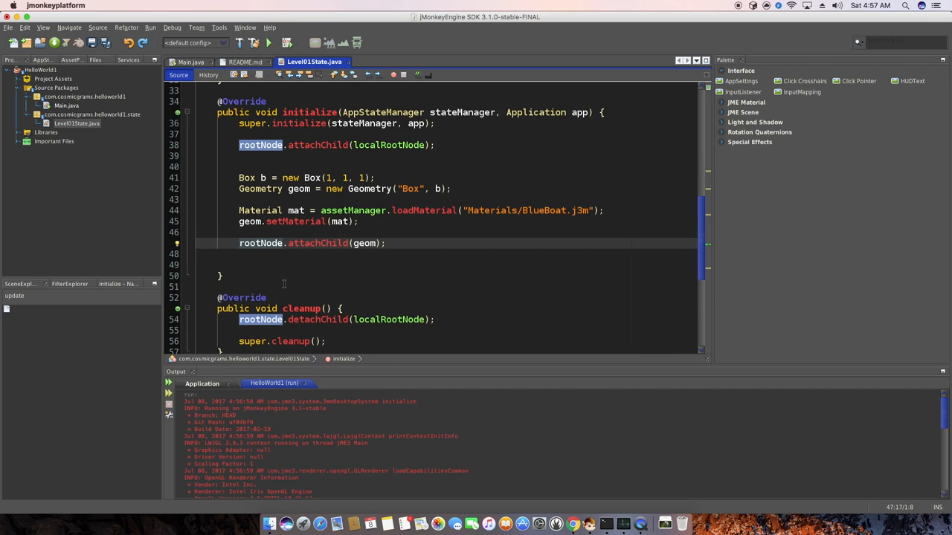
text(localRootNode)
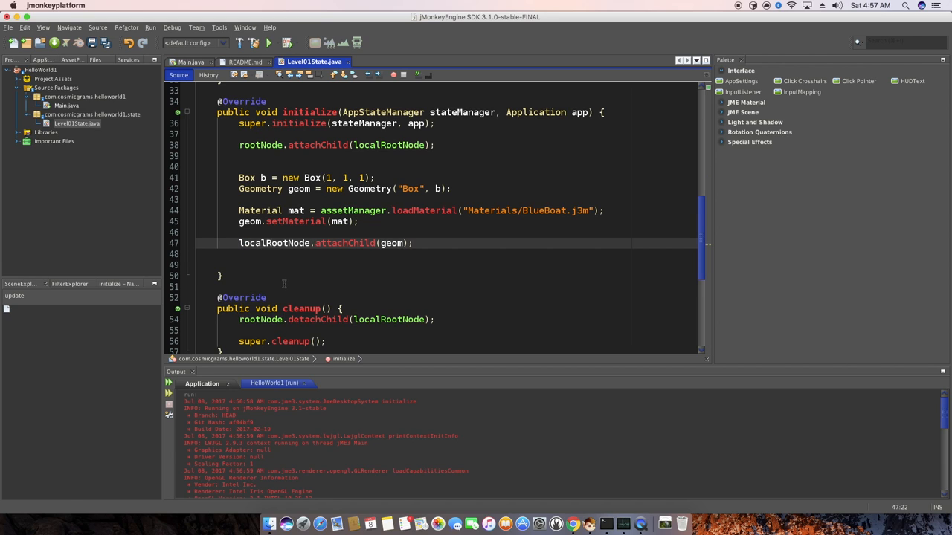
key(super+s)
scroll(284, 284, down, 10)
scroll(309, 281, down, 5)
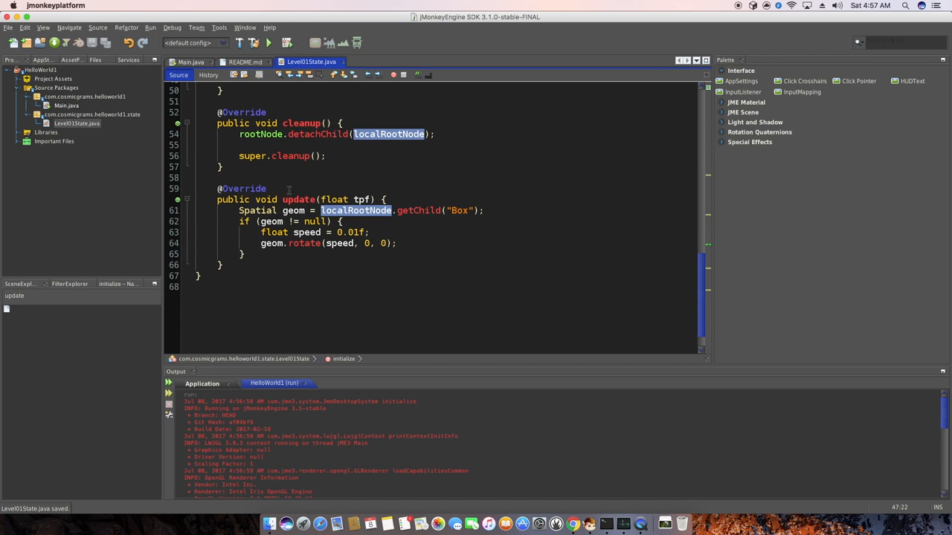
click(268, 43)
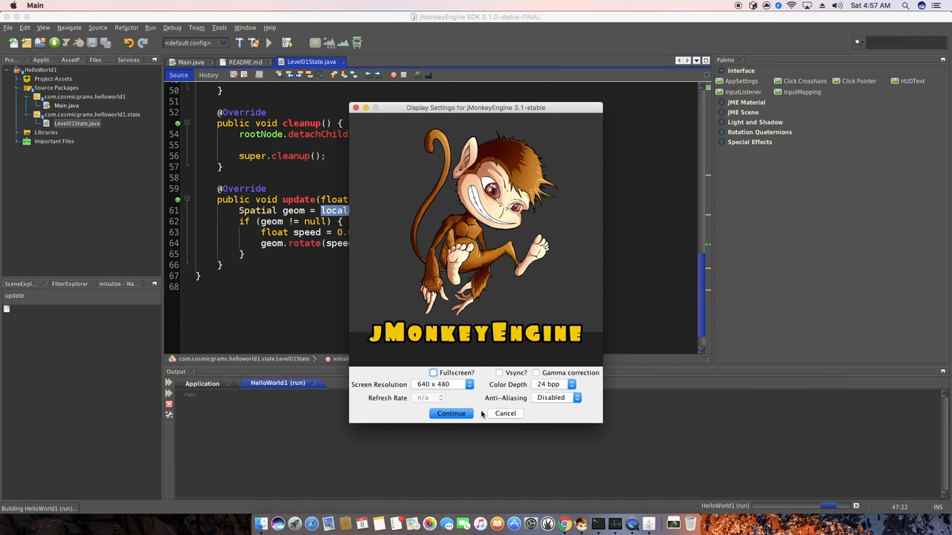
Step: Launch the game with the default display settings, watch the box rotate, then quit with Escape
click(450, 413)
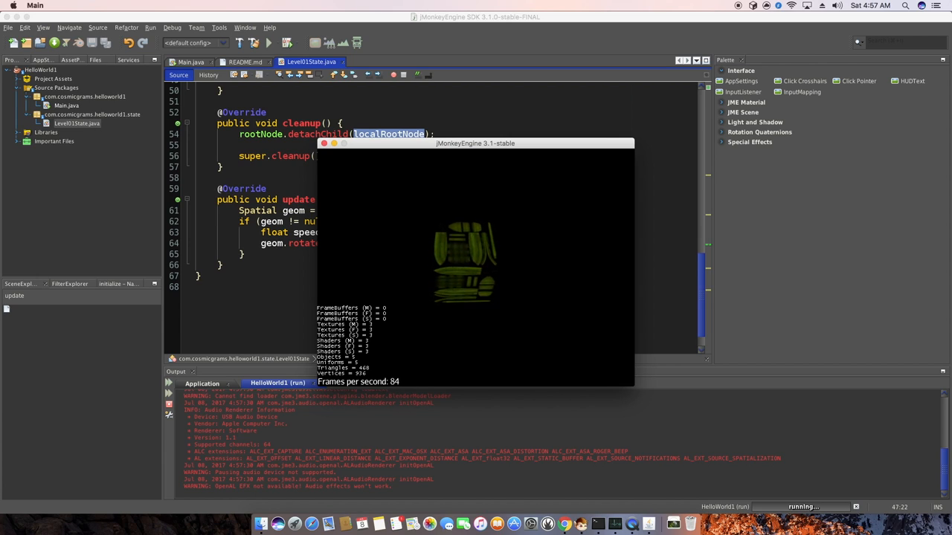
key(Escape)
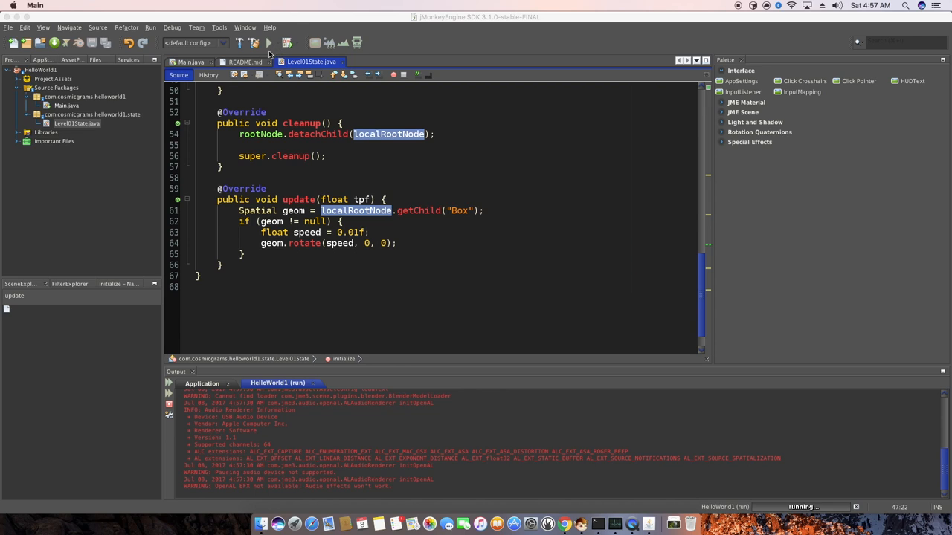
click(305, 158)
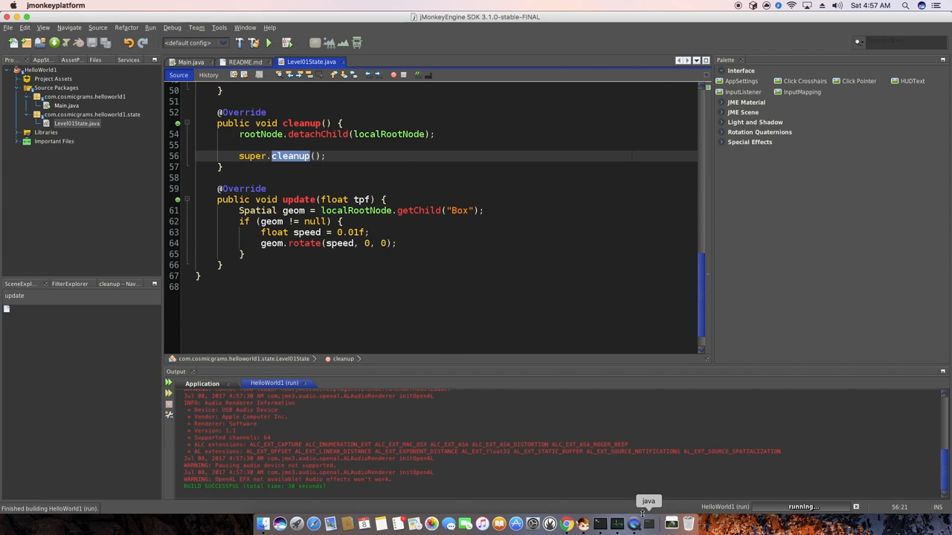
click(334, 200)
key(F6)
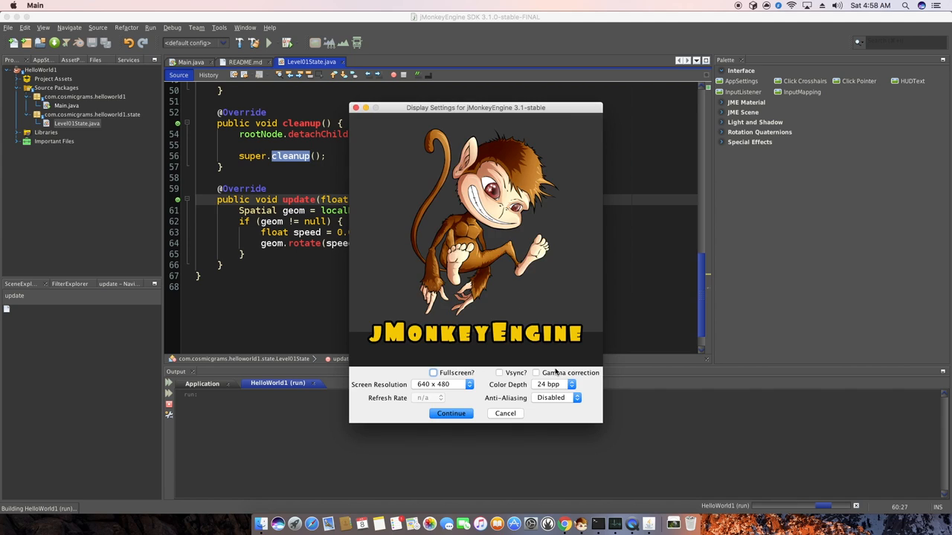
click(499, 372)
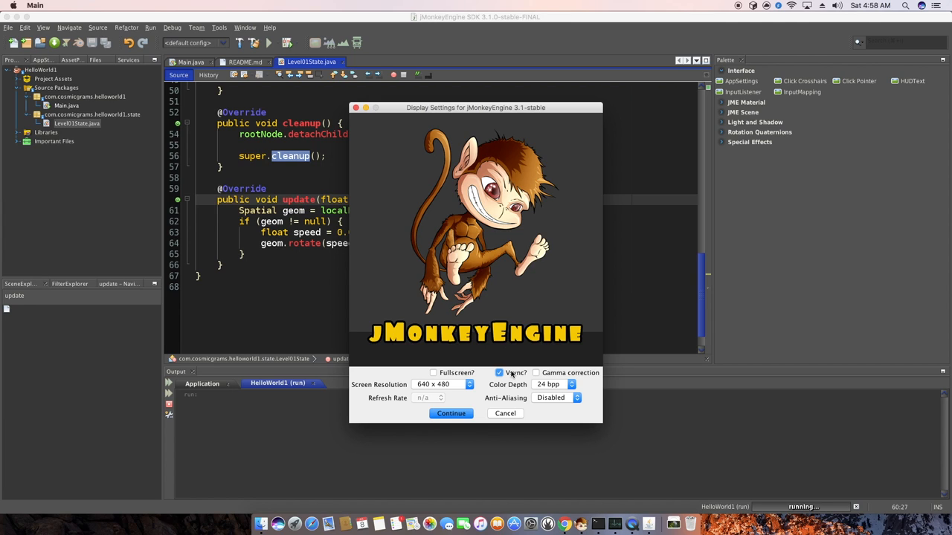
click(450, 414)
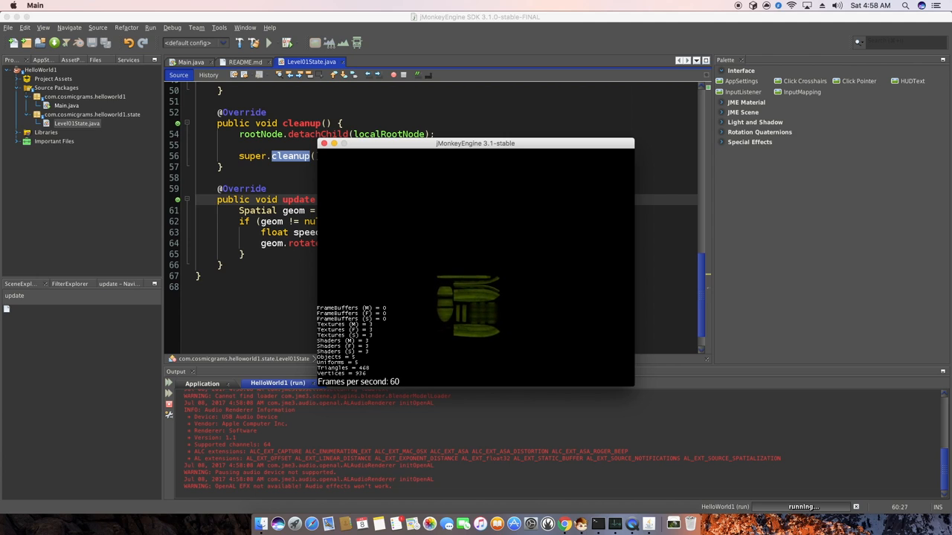
key(Escape)
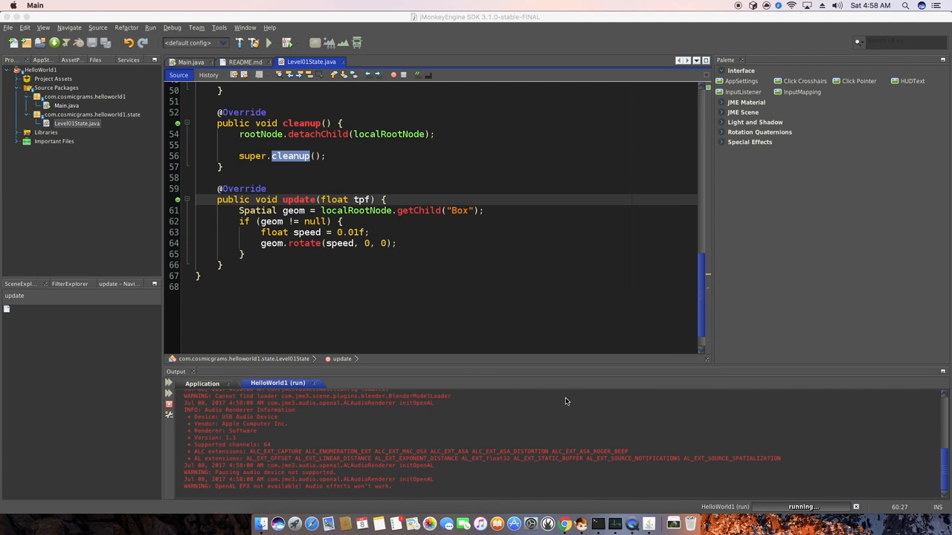
click(450, 257)
double_click(363, 199)
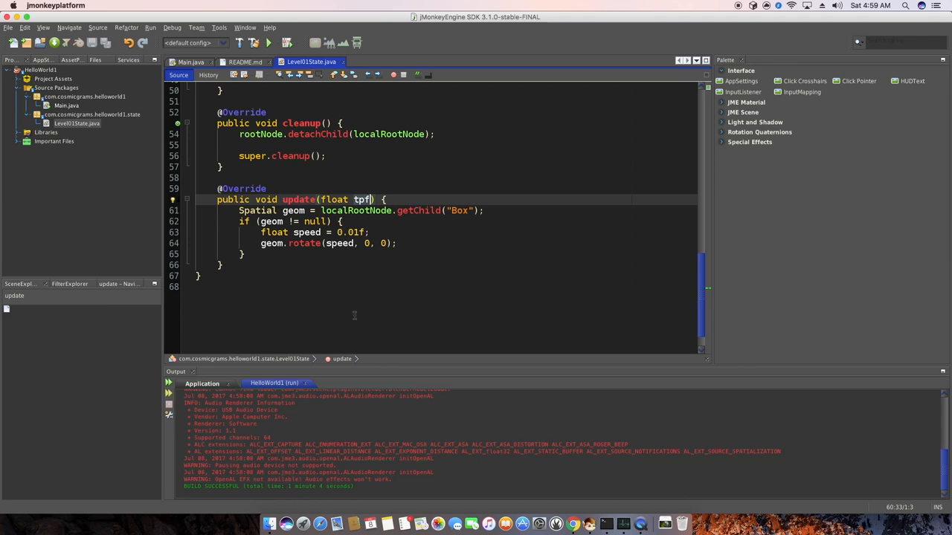
double_click(360, 200)
click(307, 199)
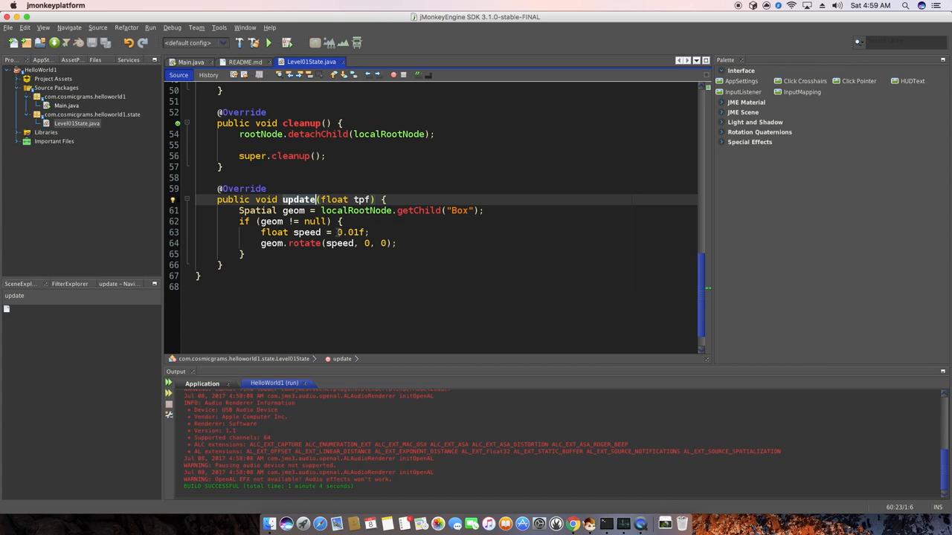
click(358, 232)
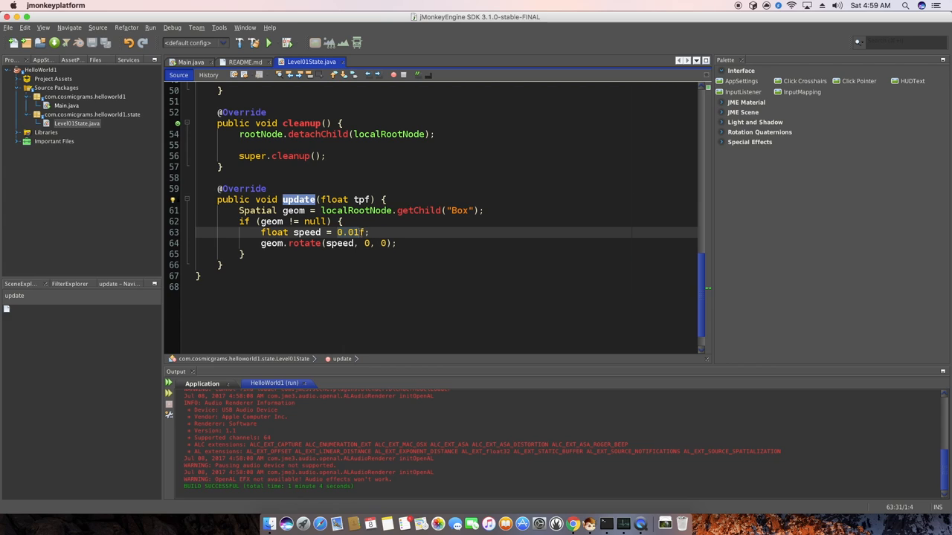
drag(360, 232, 338, 232)
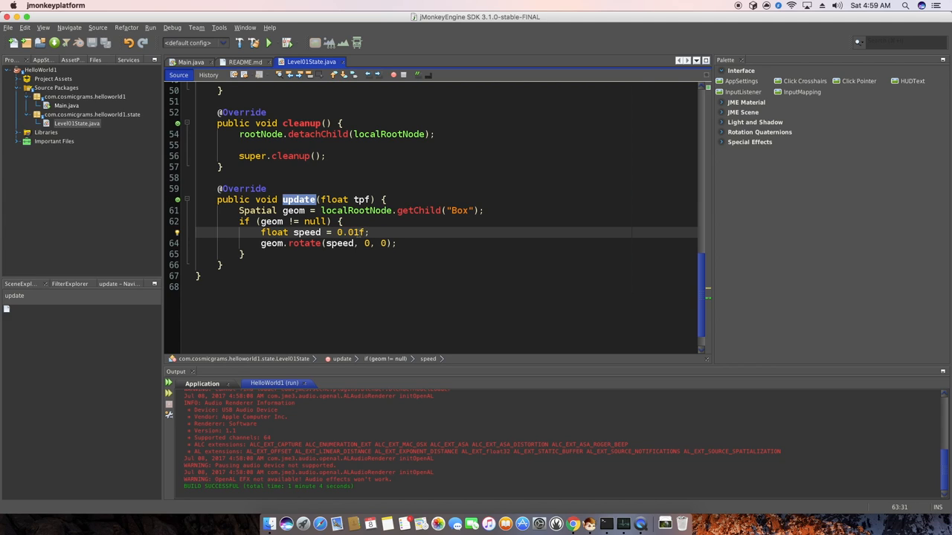
text(1.0f)
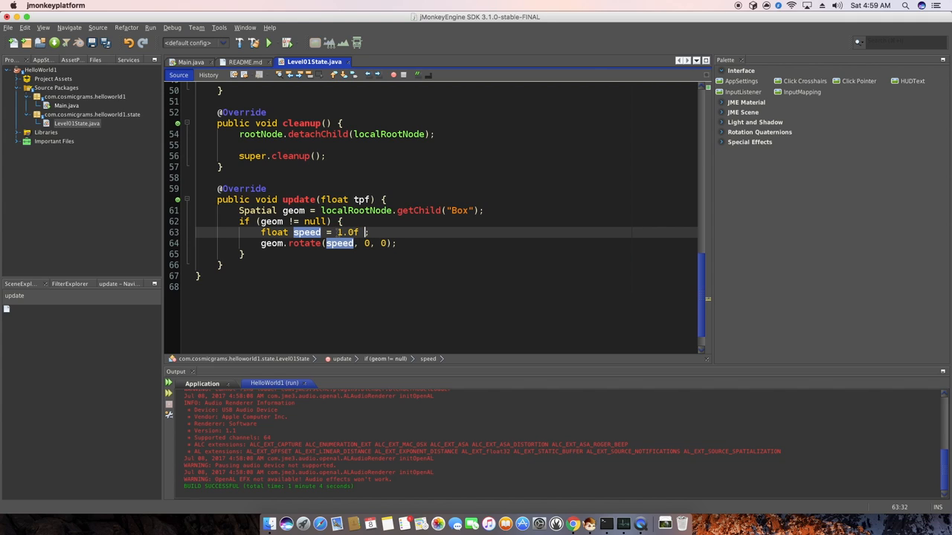
Step: Set speed to 1.0f and change the rotate call to speed * tpf
key(BackSpace)
key(BackSpace)
text(f)
key(Down)
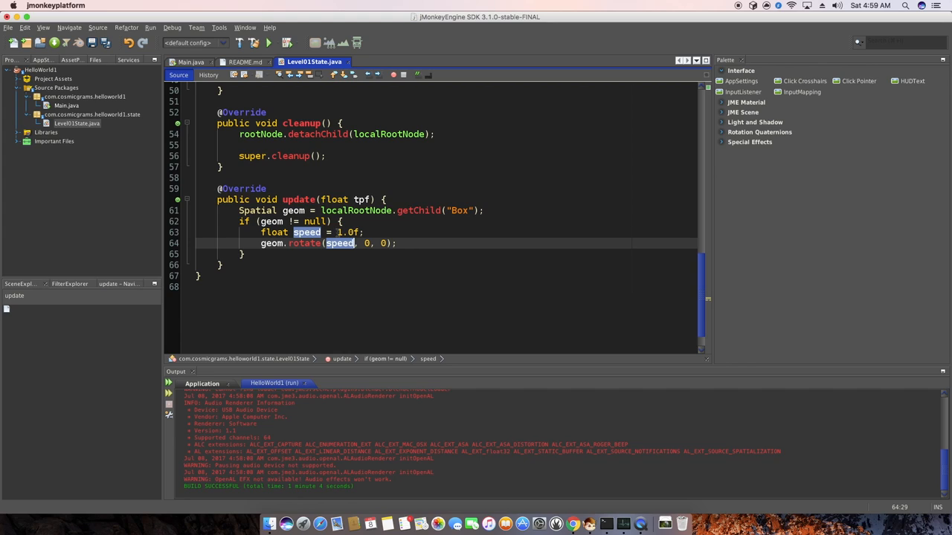
key(End)
text(* )
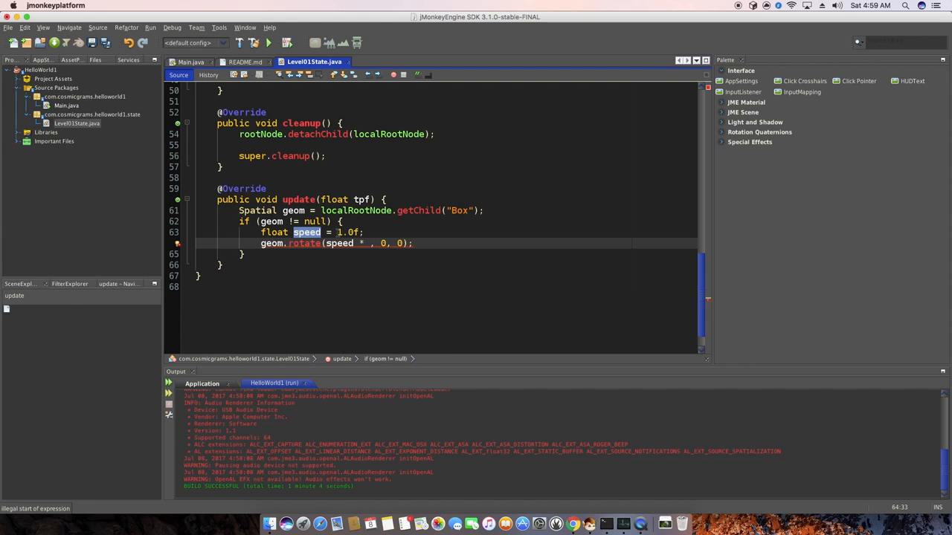
text(tpf)
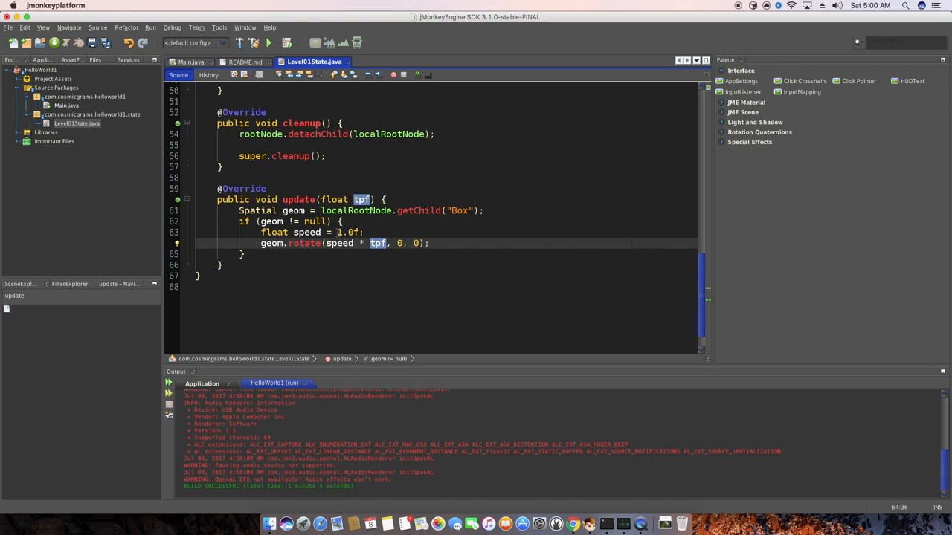
click(387, 232)
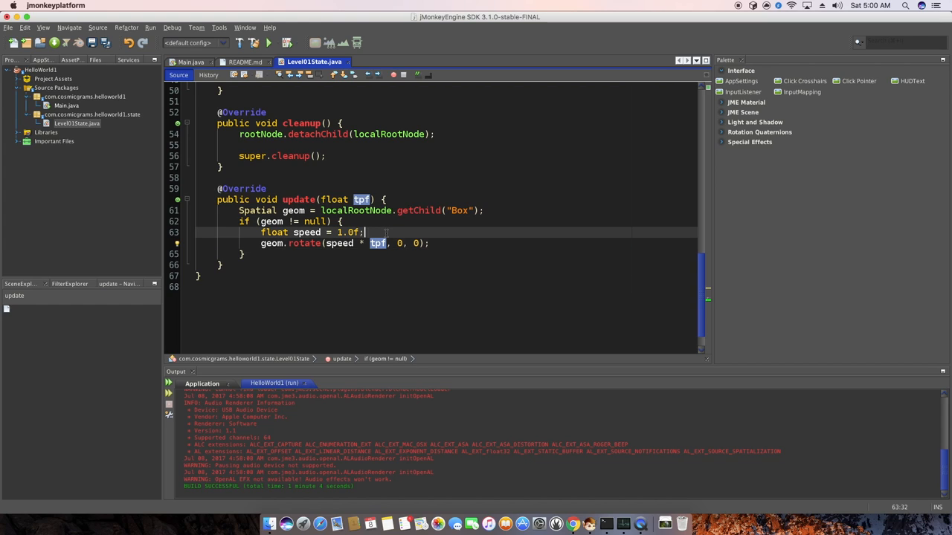
Step: Run HelloWorld1 with Vsync off, watch the box spin, then bring the editor back in front
click(269, 42)
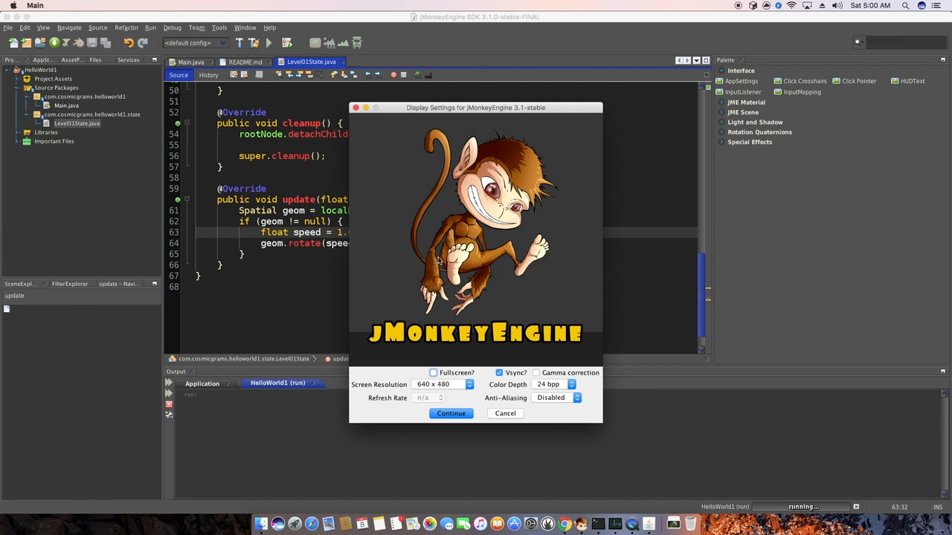
click(499, 373)
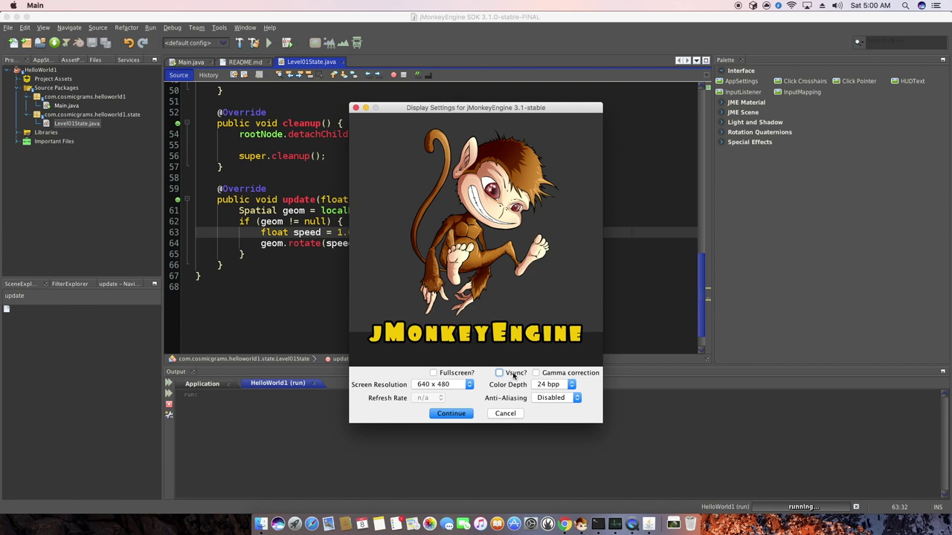
click(453, 414)
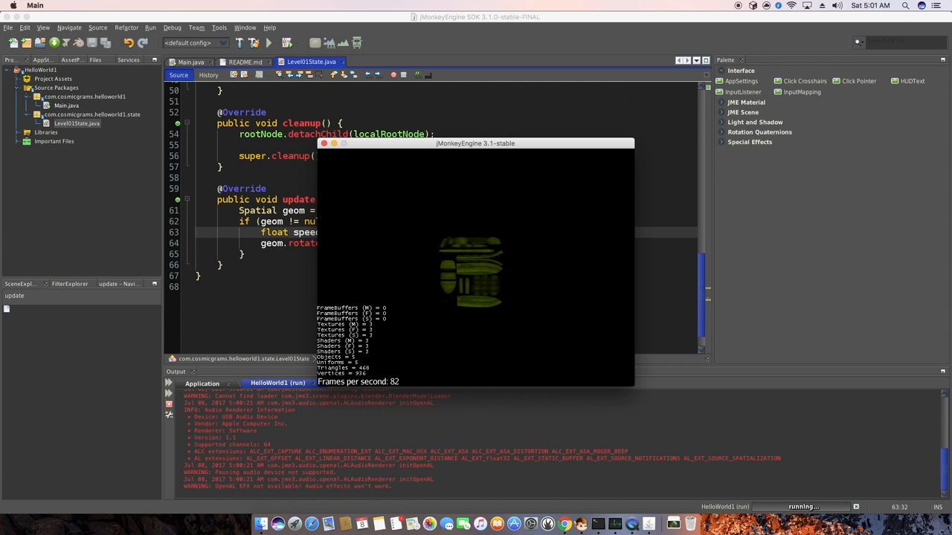
click(378, 232)
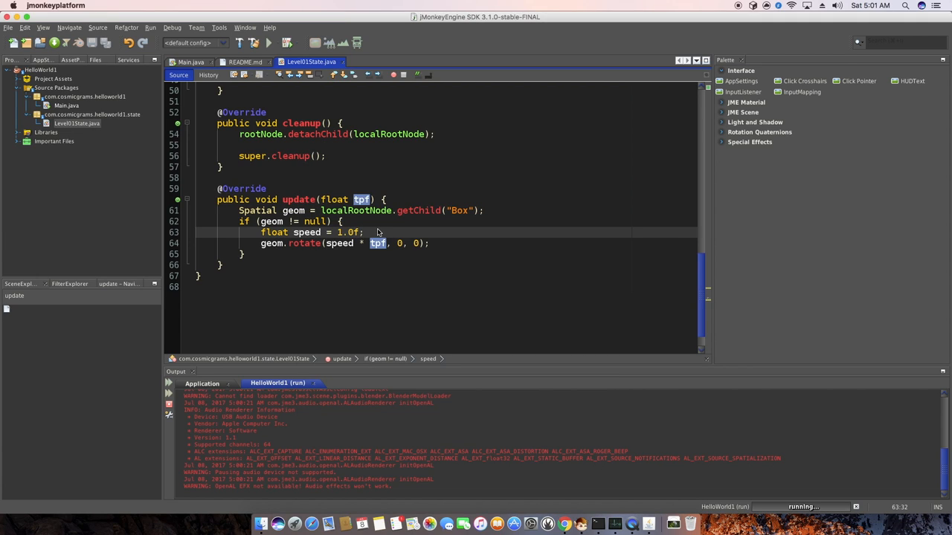
click(372, 221)
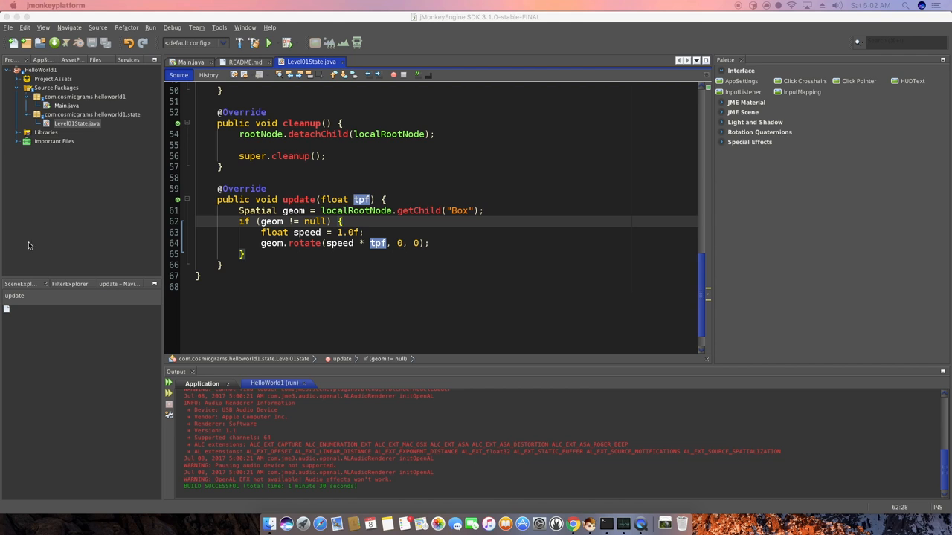
scroll(384, 217, up, 5)
scroll(384, 217, up, 5)
scroll(384, 217, up, 4)
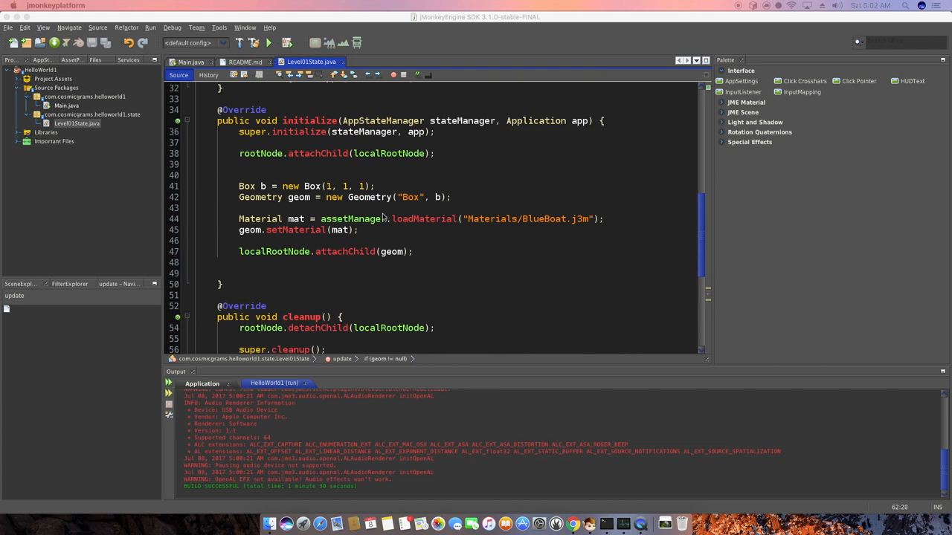
scroll(384, 218, up, 3)
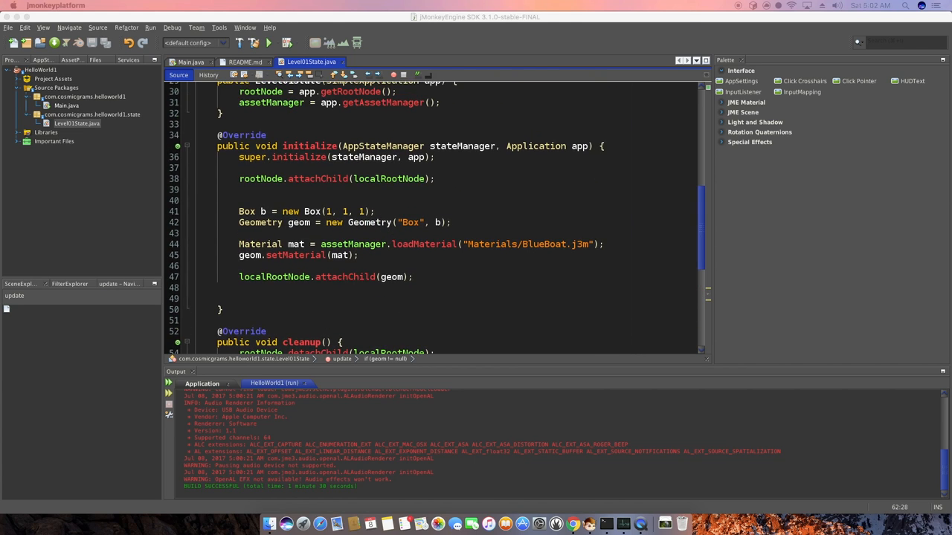
scroll(384, 217, up, 1)
scroll(384, 217, up, 1)
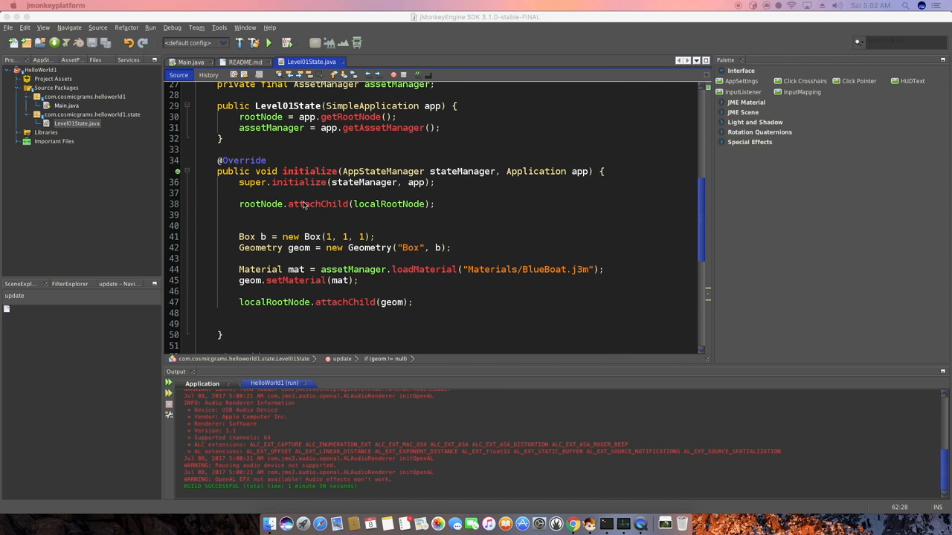
Step: Add inputManager = app.getInputManager(); on a new line in the Level01State constructor
click(451, 131)
key(Return)
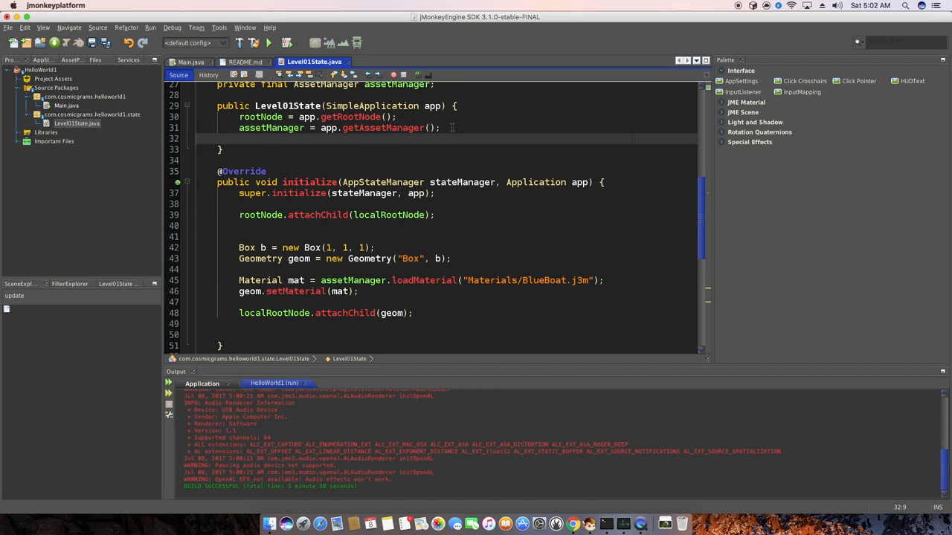
text(input)
text(Man)
text(ag)
key(BackSpace)
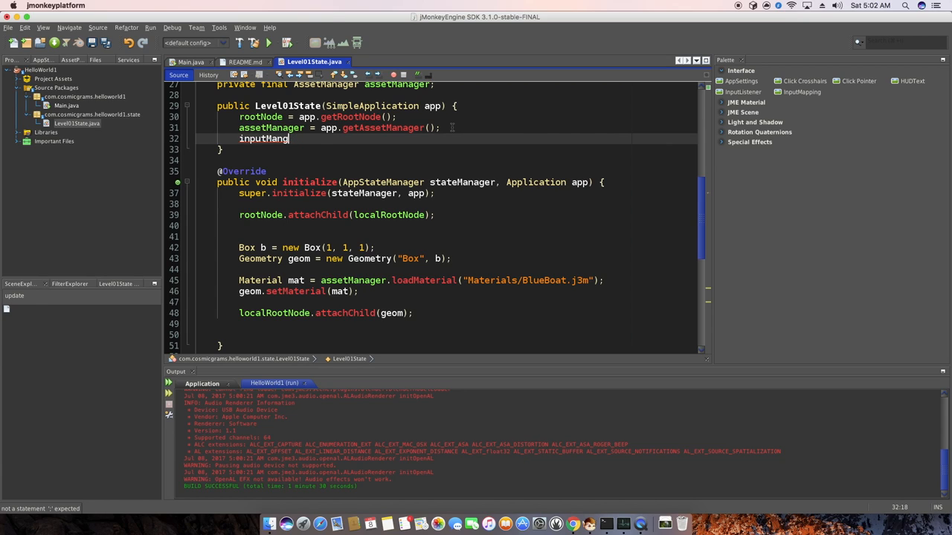
text(GE)
key(BackSpace)
key(BackSpace)
text(agert)
key(BackSpace)
text(= app.)
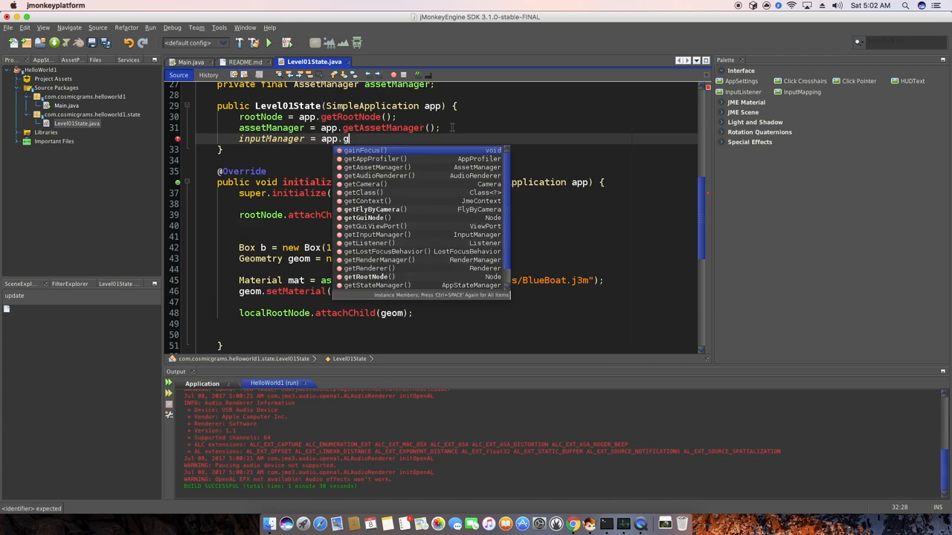
text(getIn)
key(Return)
text(;)
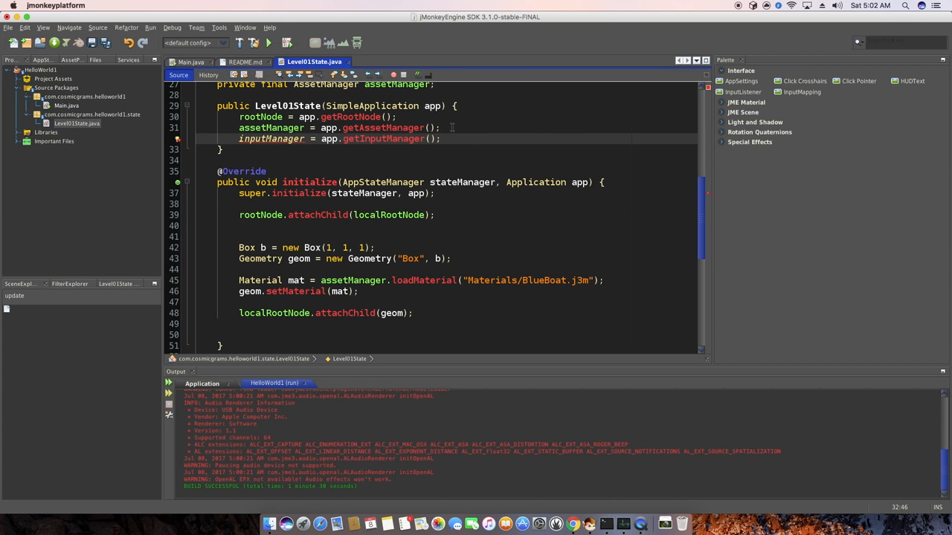
Step: Use the Alt+Enter fix to create the private final InputManager inputManager field
key(alt+Return)
key(Down)
key(Return)
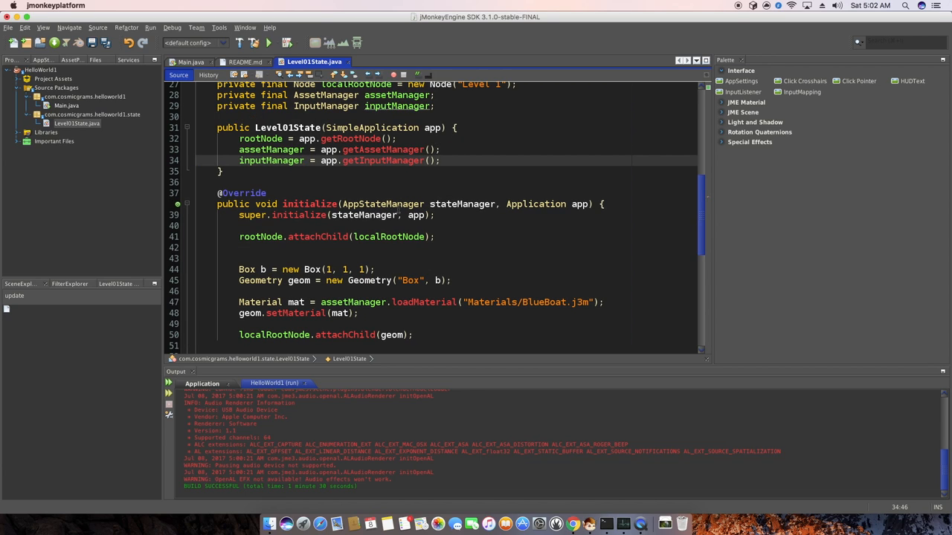
scroll(394, 209, down, 3)
scroll(394, 208, down, 3)
Step: Start inputManager.addMapping with the "Pause" mapping name and clear the triggers placeholder
click(342, 251)
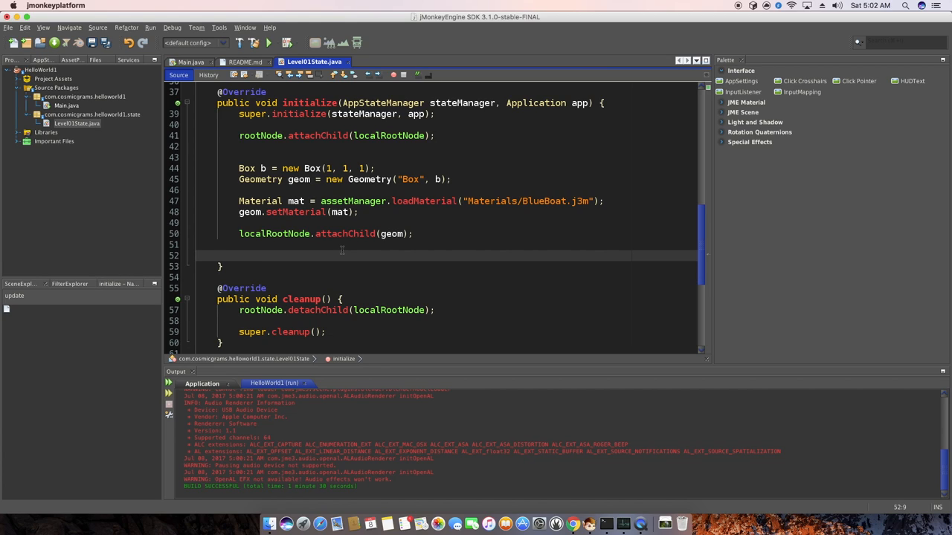
text(input)
text(Ma)
key(Return)
text(.addM)
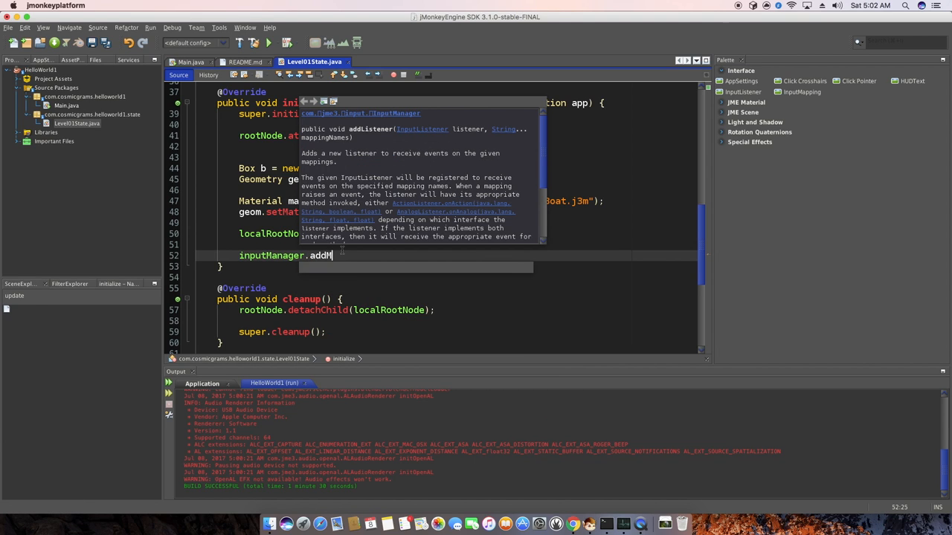
text(app)
key(Return)
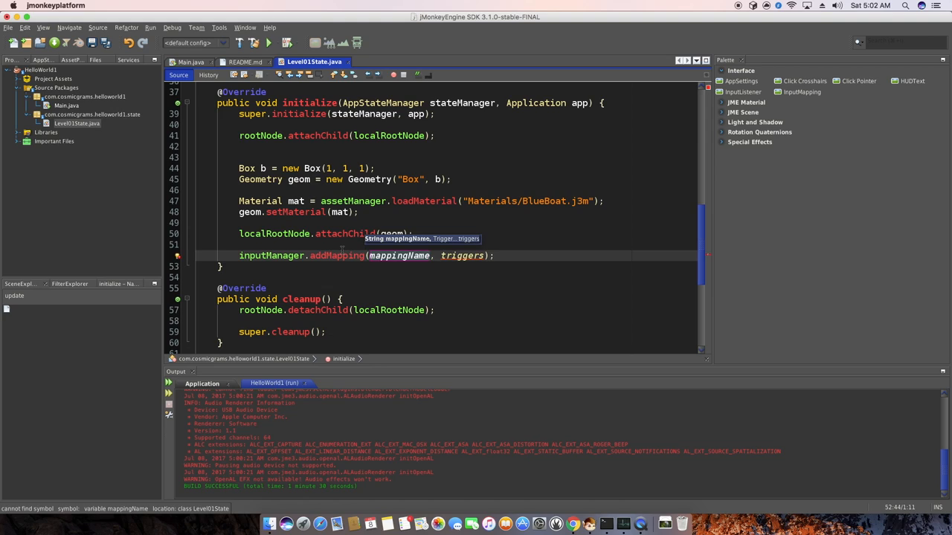
text(")
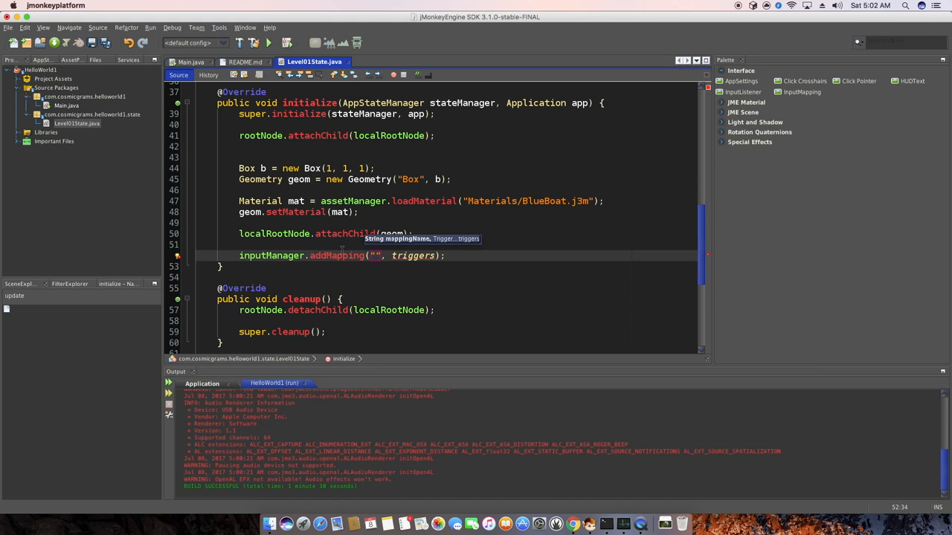
text(Pau)
key(BackSpace)
key(BackSpace)
text(ause)
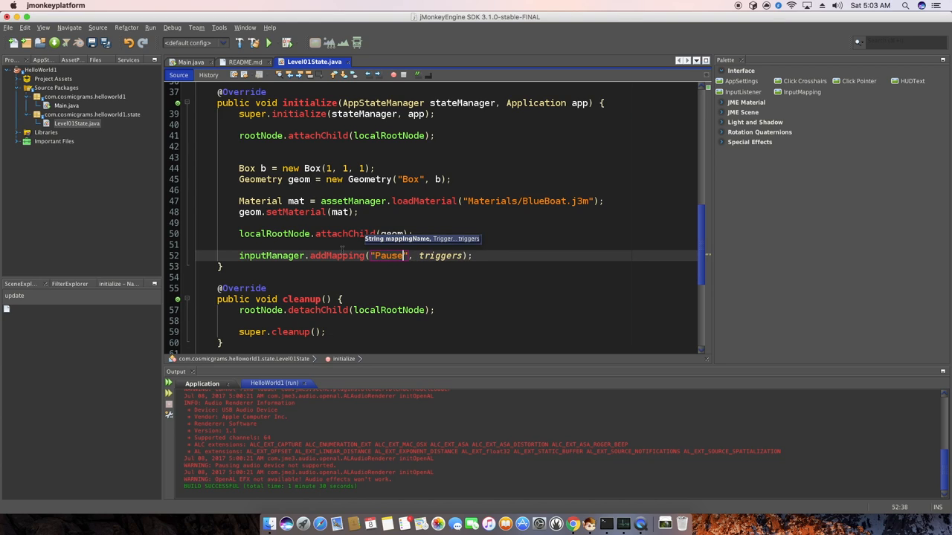
click(444, 257)
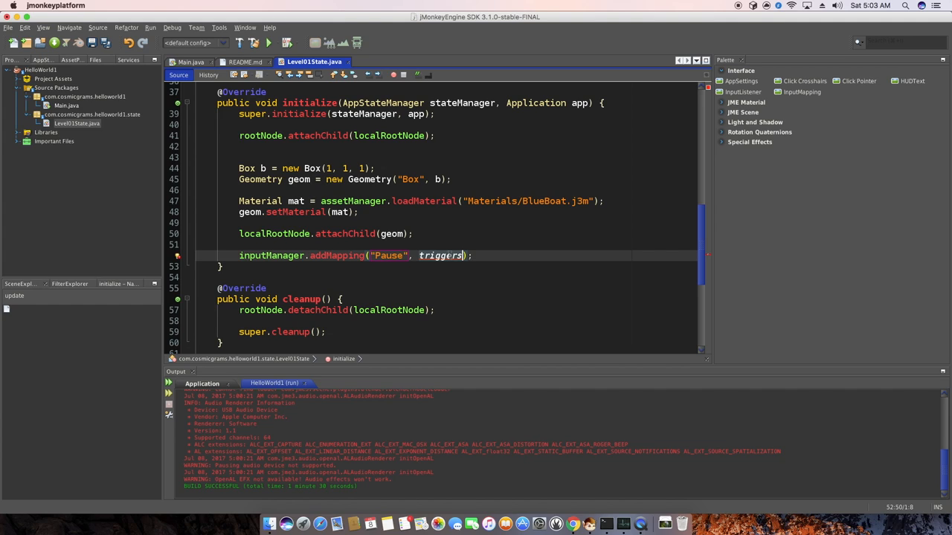
text(")
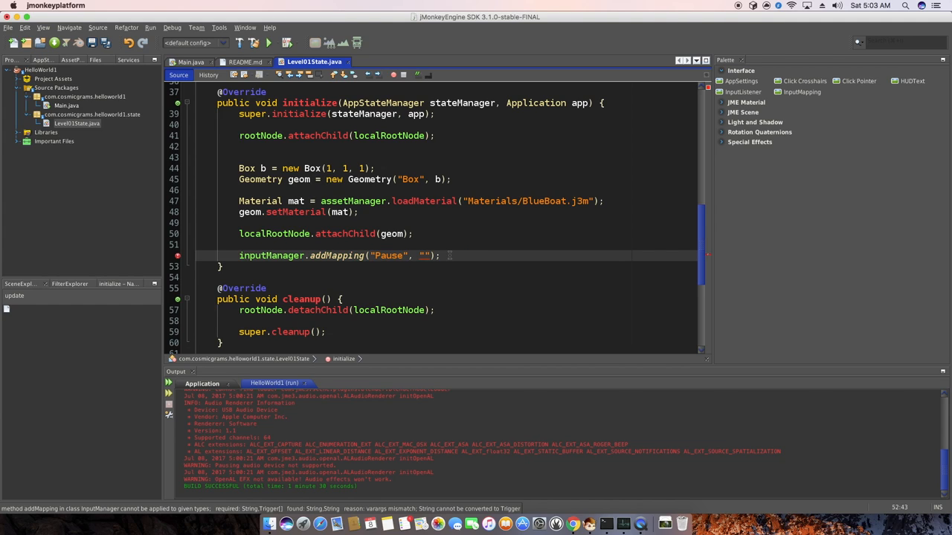
key(BackSpace)
key(Delete)
text(ne)
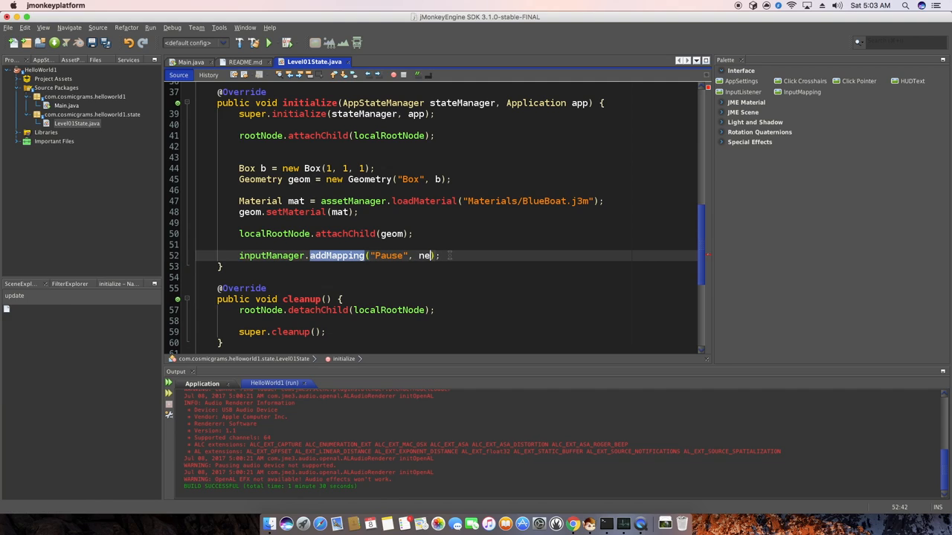
text(w)
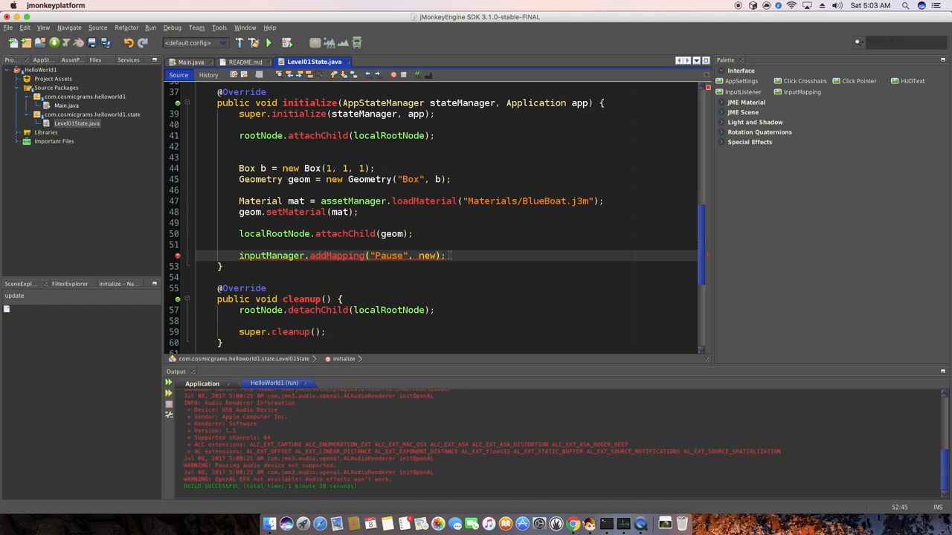
text(Keuy)
Step: Supply new KeyTrigger(KeyInput.KEY_P) as the trigger and attempt an automatic import fix
key(BackSpace)
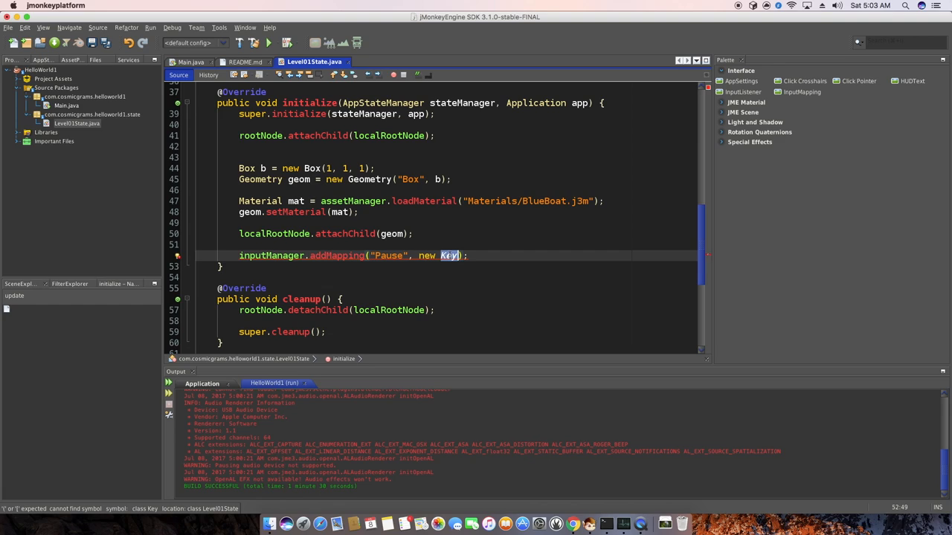
text(Trigger)
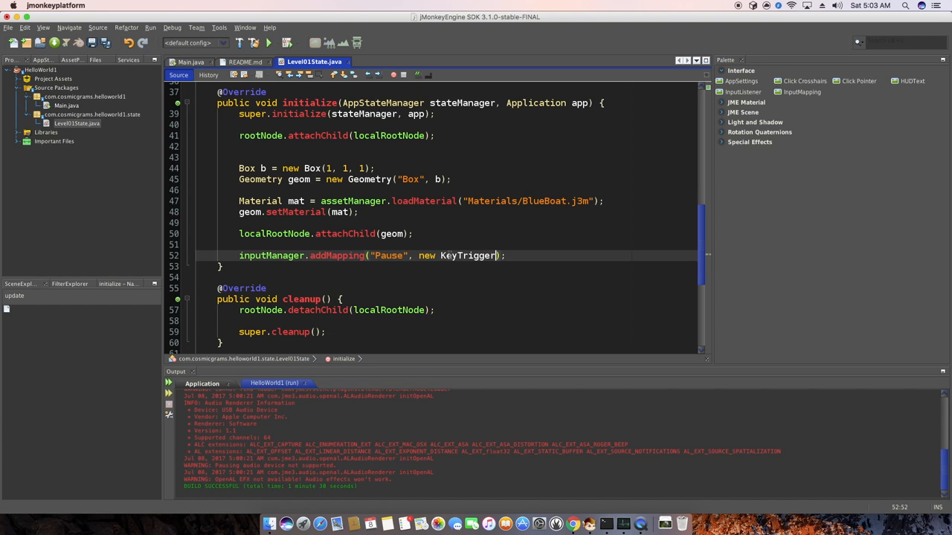
text((K)
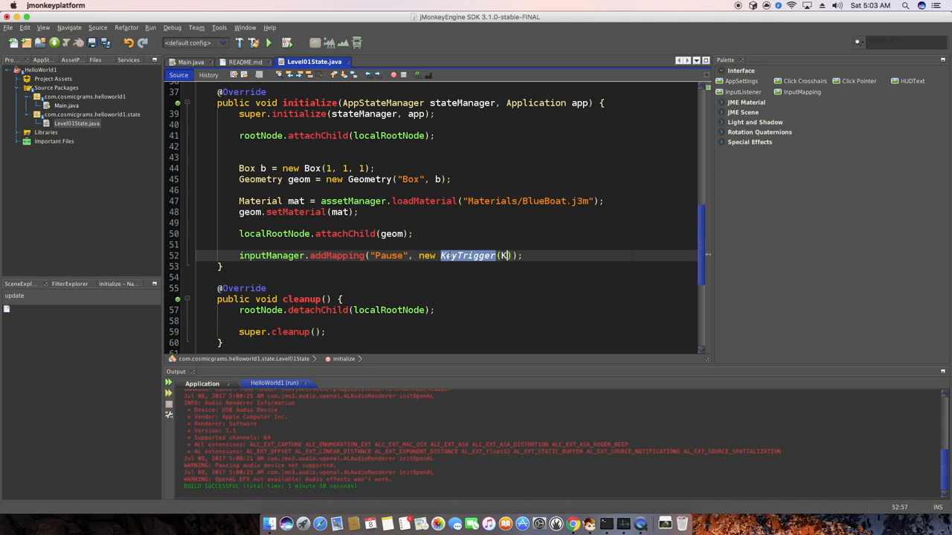
text(E)
key(BackSpace)
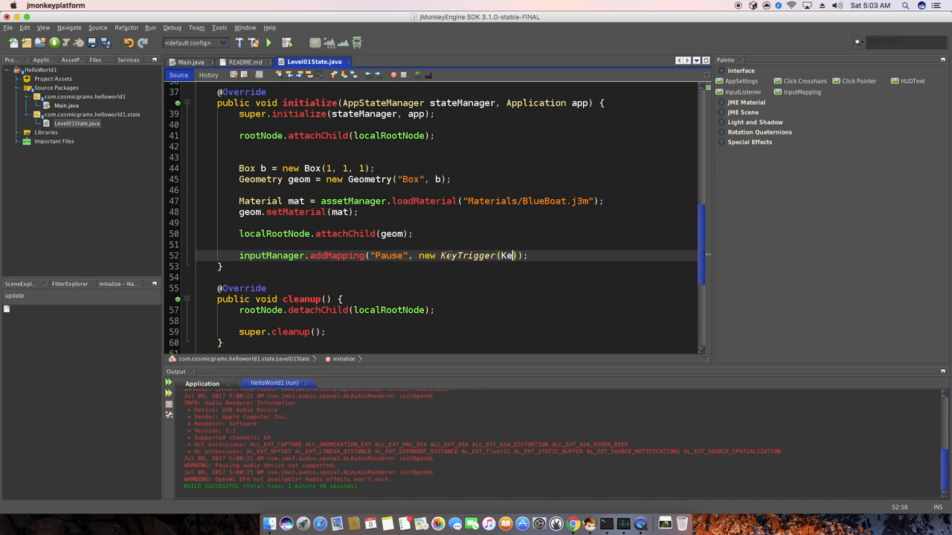
text(eyInput)
text(.KEY)
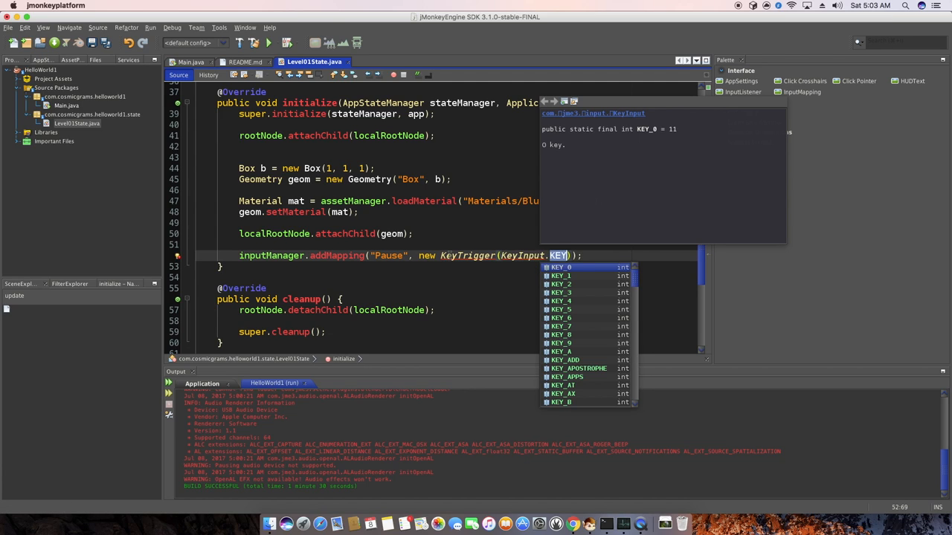
text(_P)
key(Return)
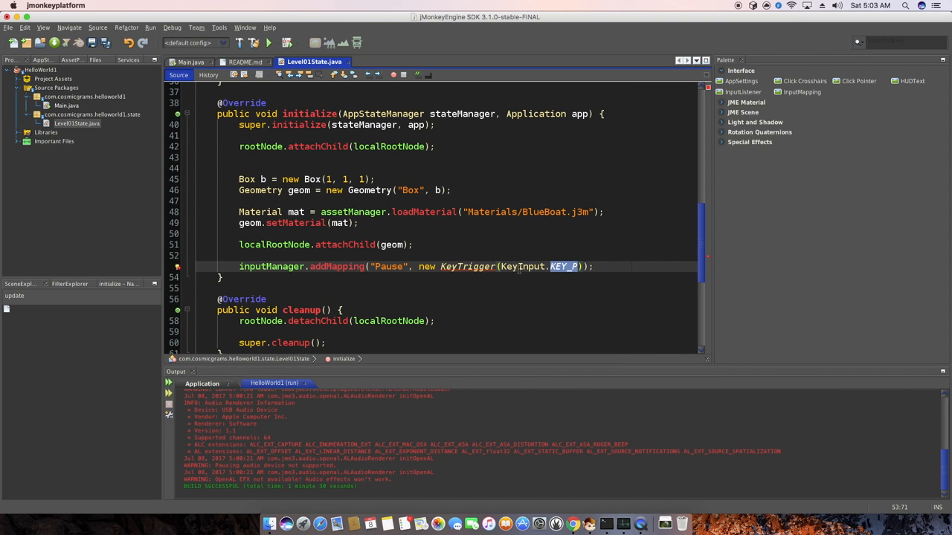
key(ctrl+shift+i)
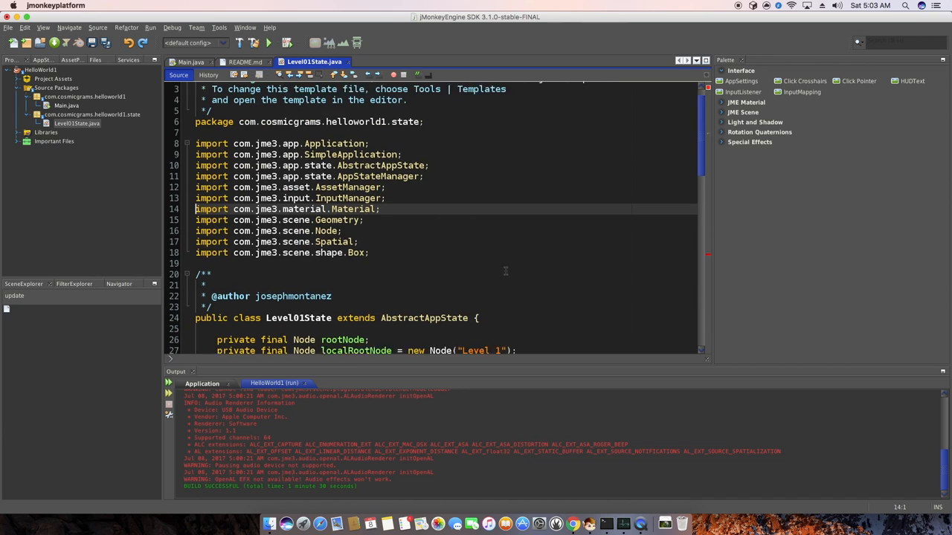
scroll(519, 274, down, 10)
click(582, 215)
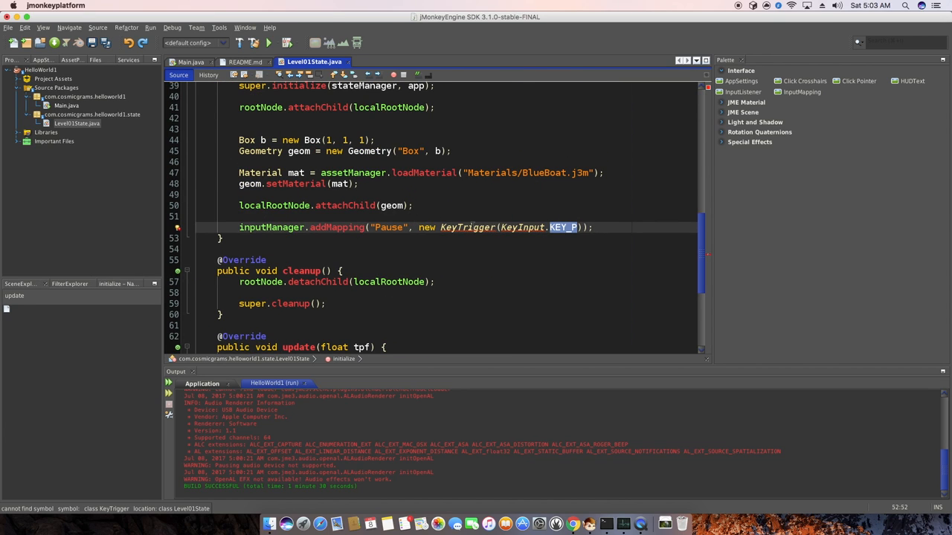
double_click(469, 228)
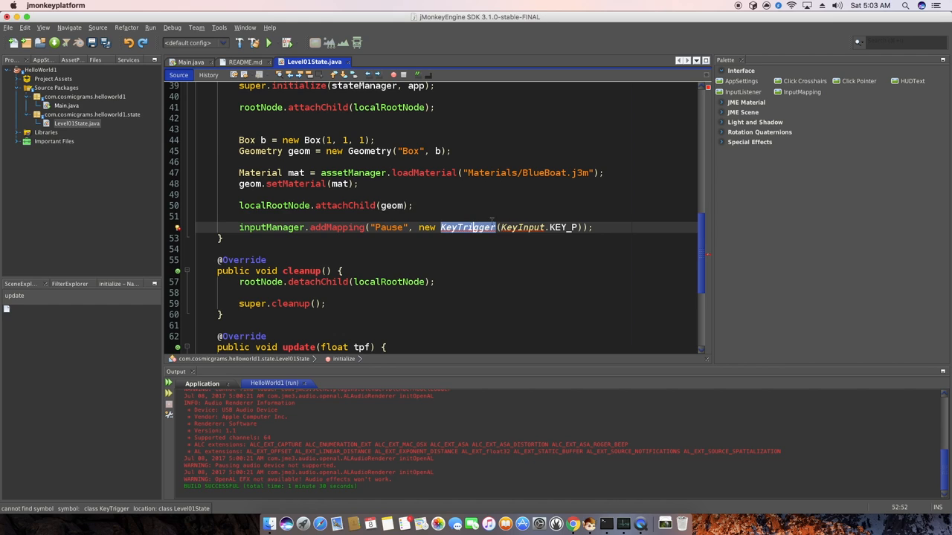
Step: Run Source > Fix Imports so KeyTrigger and KeyInput resolve, then start a line below the mapping
double_click(523, 228)
click(468, 228)
click(97, 27)
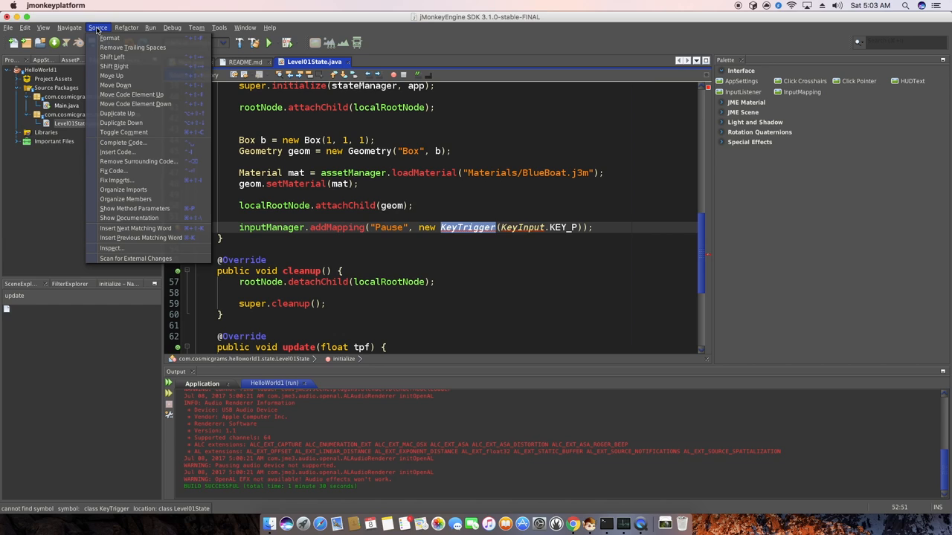
click(114, 180)
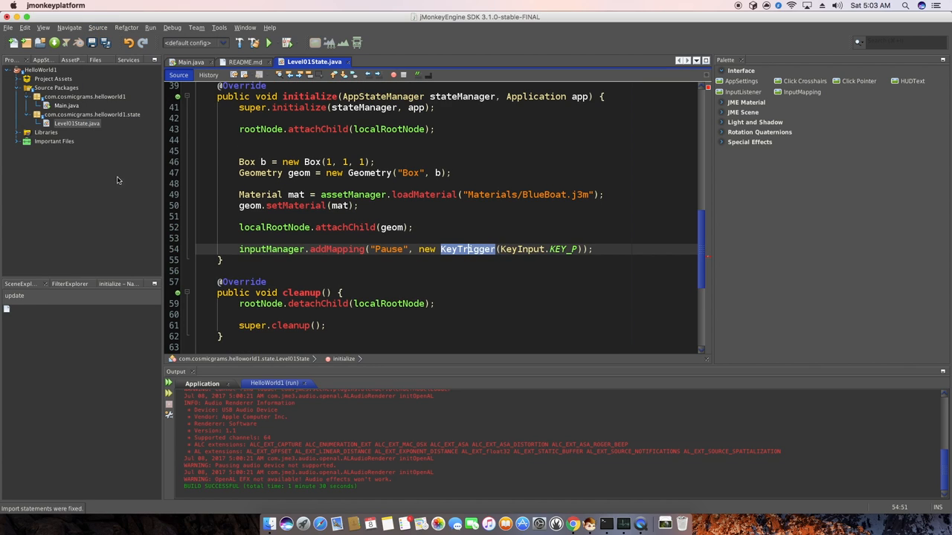
double_click(532, 249)
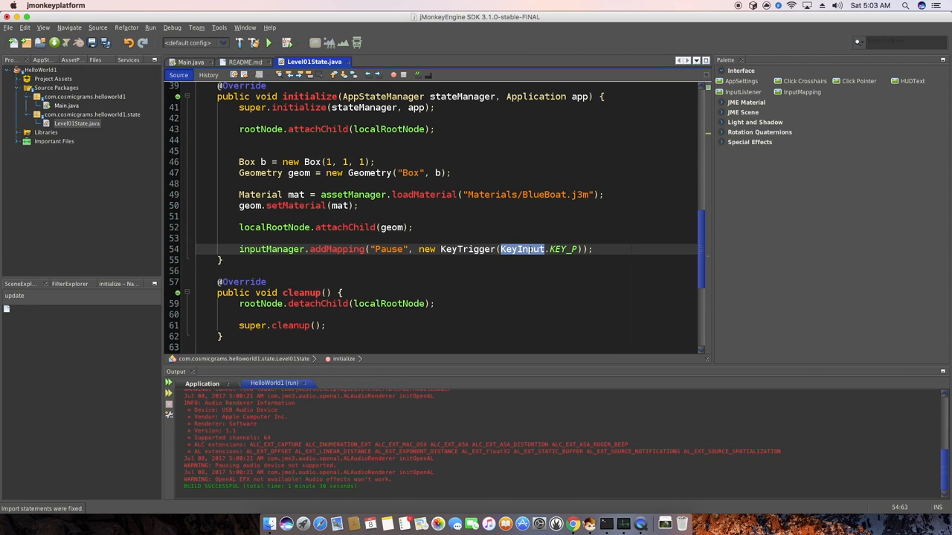
click(603, 248)
key(Return)
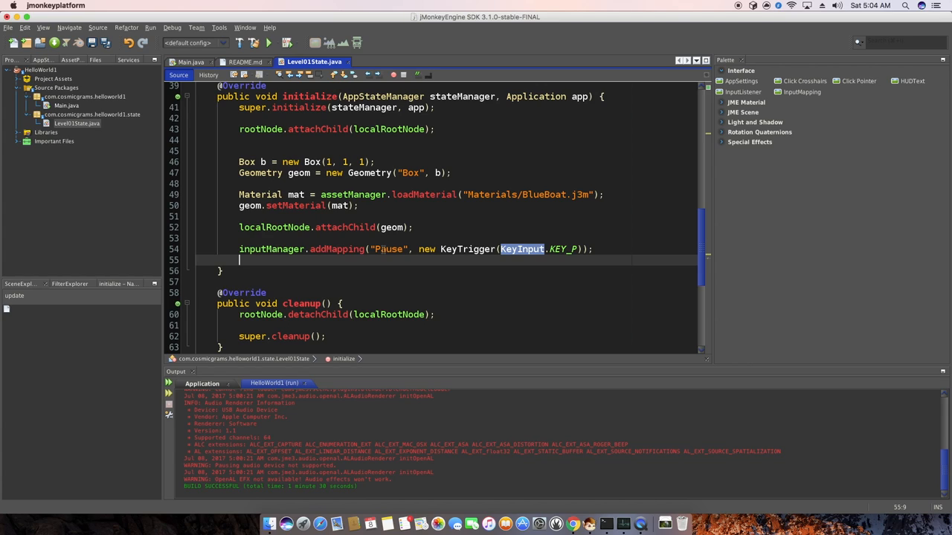
text(input)
text(M)
Step: Write inputManager.addListener(actionListener, "Pause"); via autocomplete and inspect the unresolved actionListener
key(ctrl+space)
key(Return)
text(.)
text(addL)
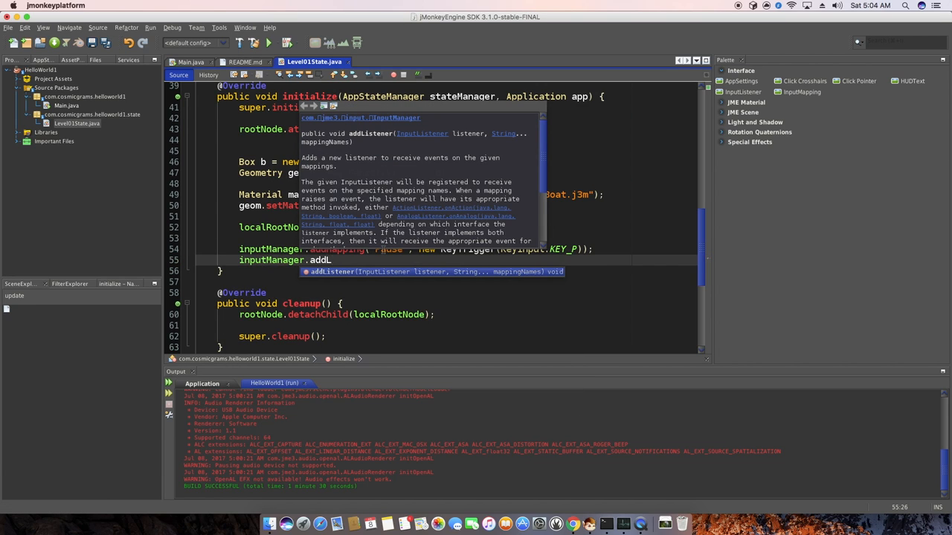
key(Return)
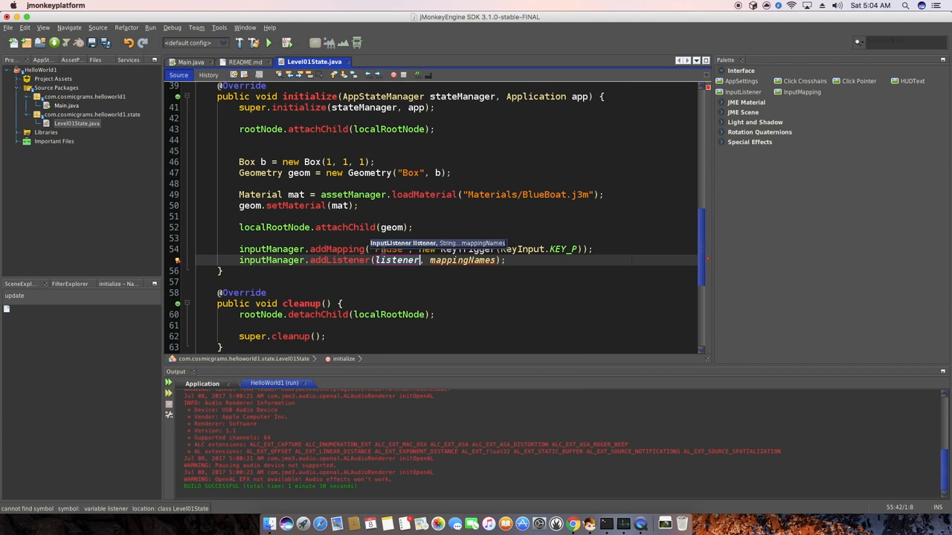
text(actionList)
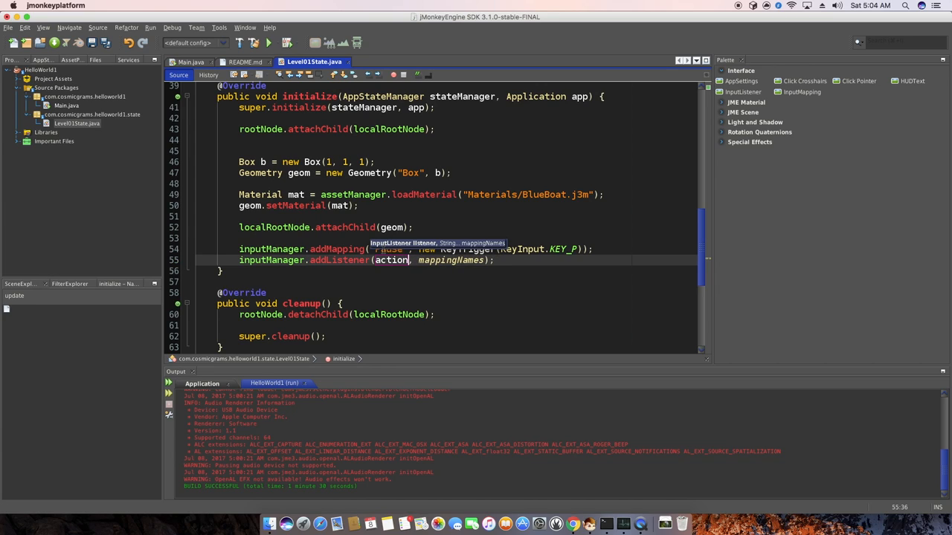
text(ener)
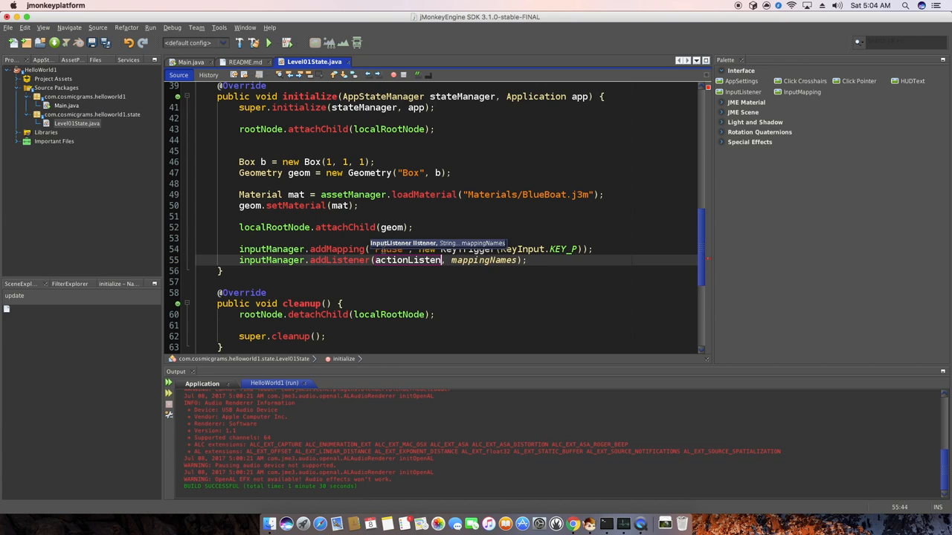
key(Tab)
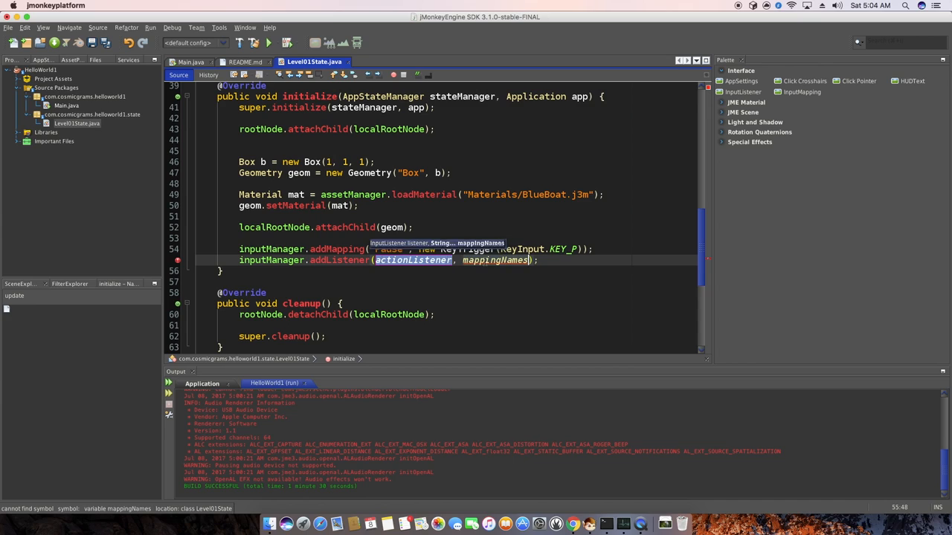
text(")
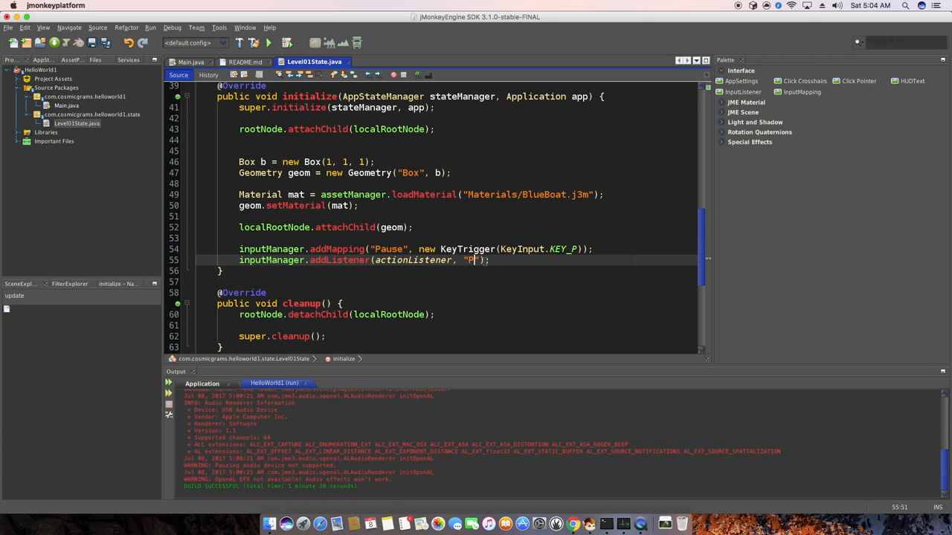
text(Pause)
key(Right)
double_click(431, 262)
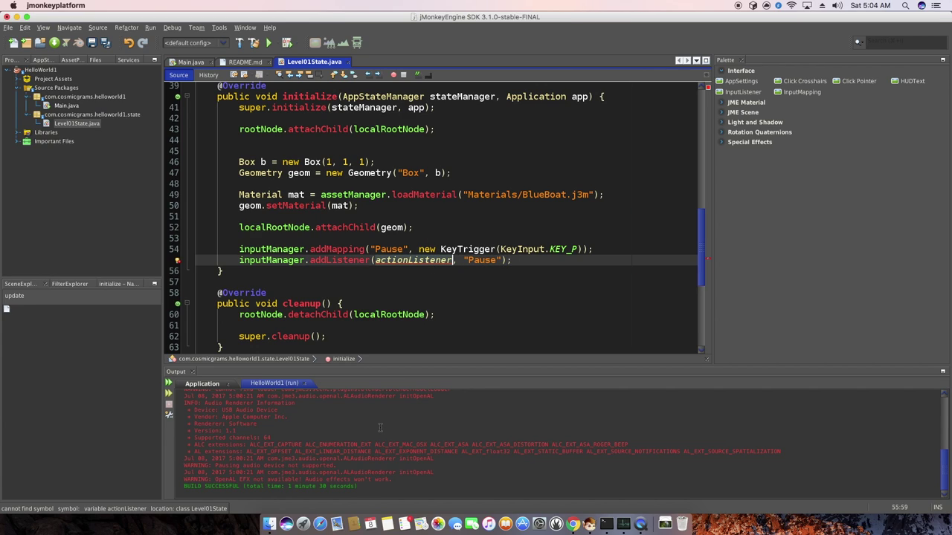
Step: Declare private final ActionListener actionListener = new ActionListen() { } below initialize(), braces on separate lines
click(297, 272)
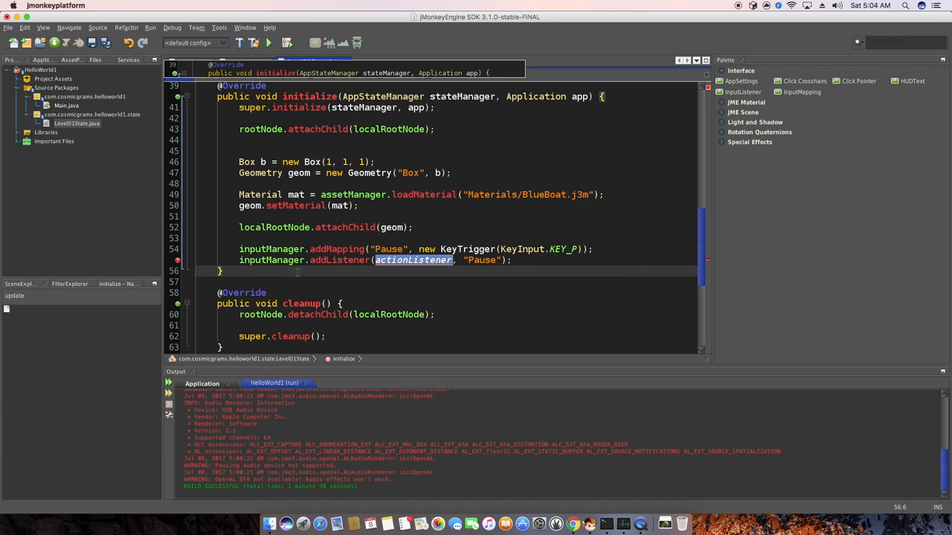
key(Return)
key(Return)
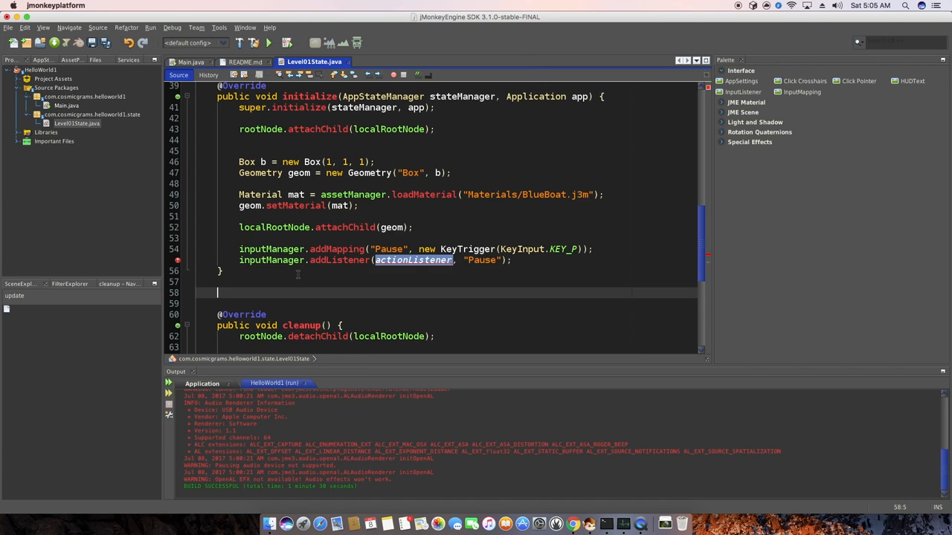
text(private)
text( final )
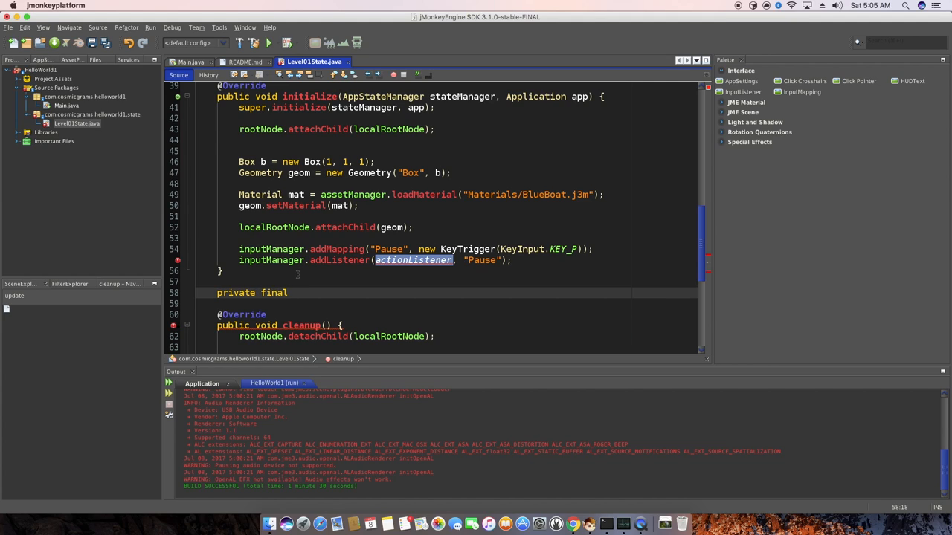
text(ActionList)
text(e)
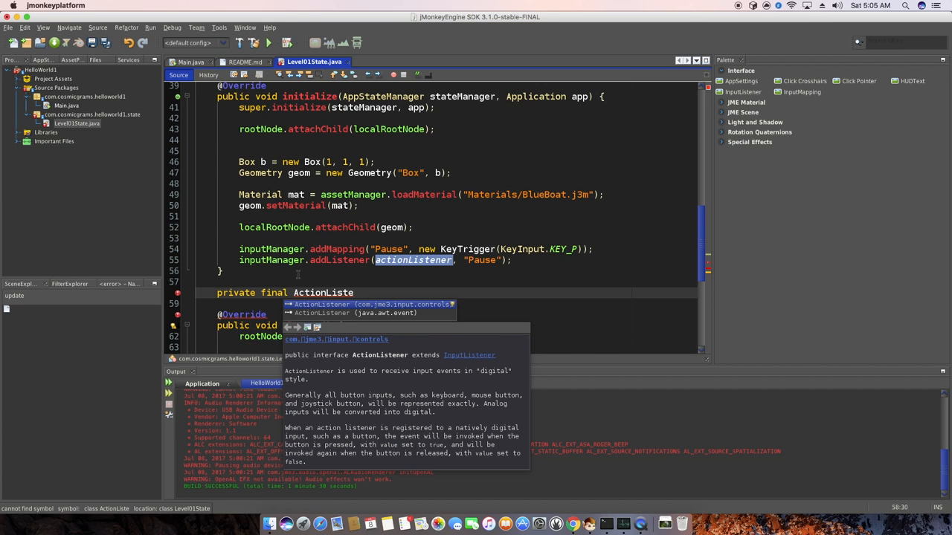
key(Return)
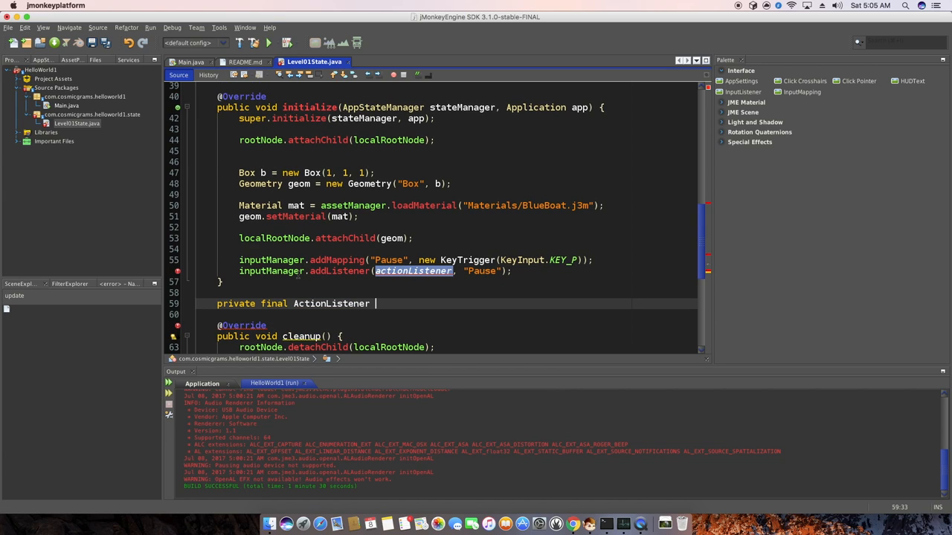
text(actionL)
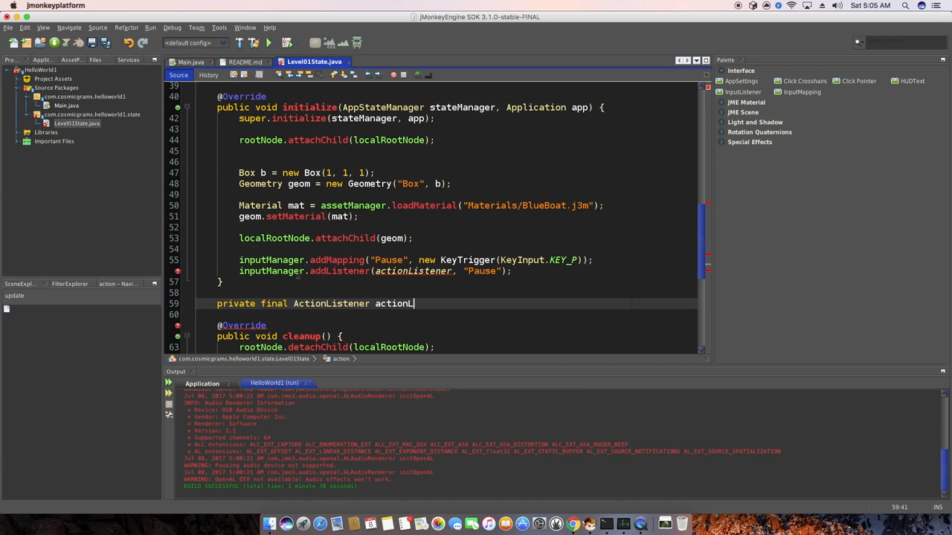
text(istener)
text( = )
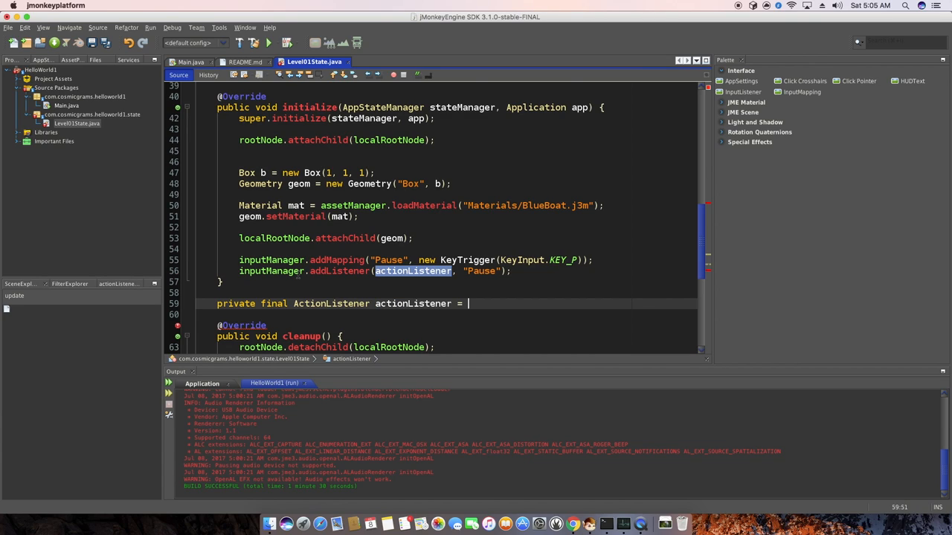
text(new)
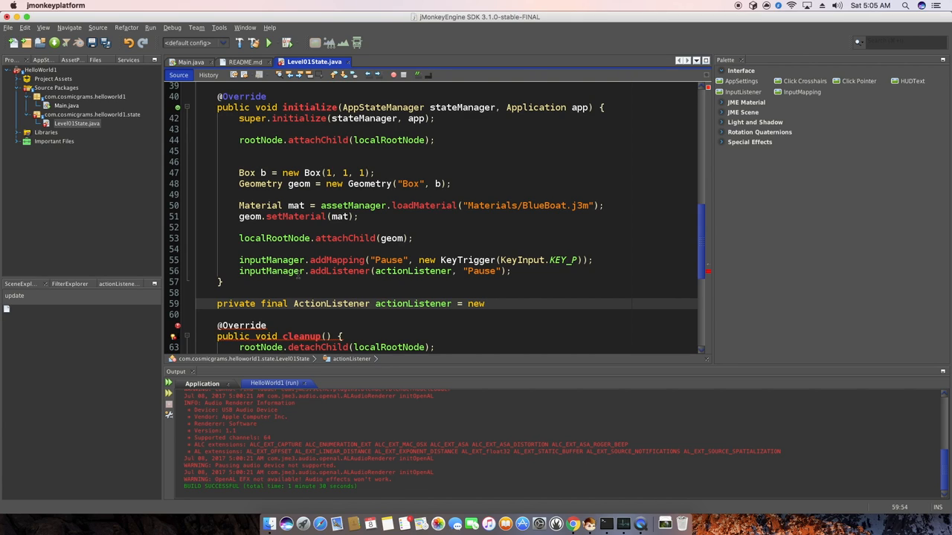
text(N)
text(ction)
text(Listen)
text(() {)
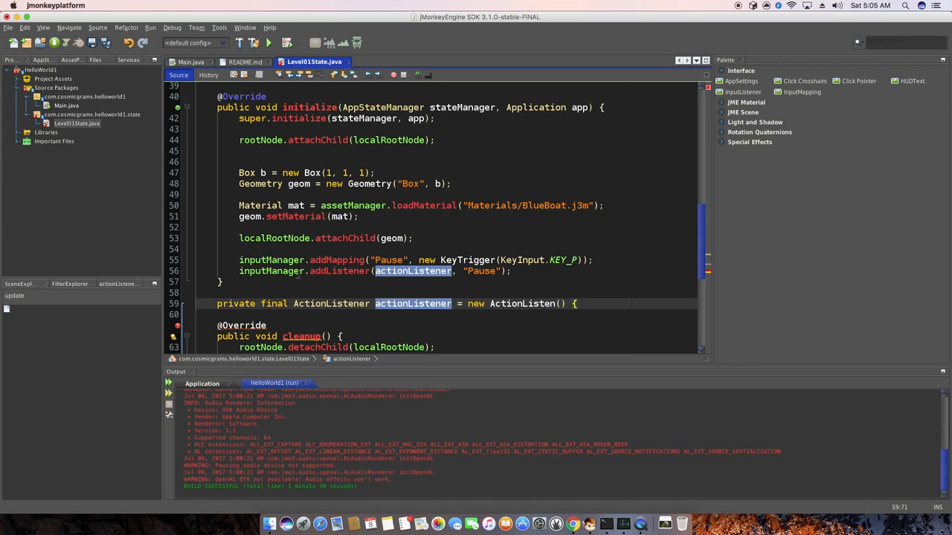
text(};)
key(Left)
key(Left)
key(Return)
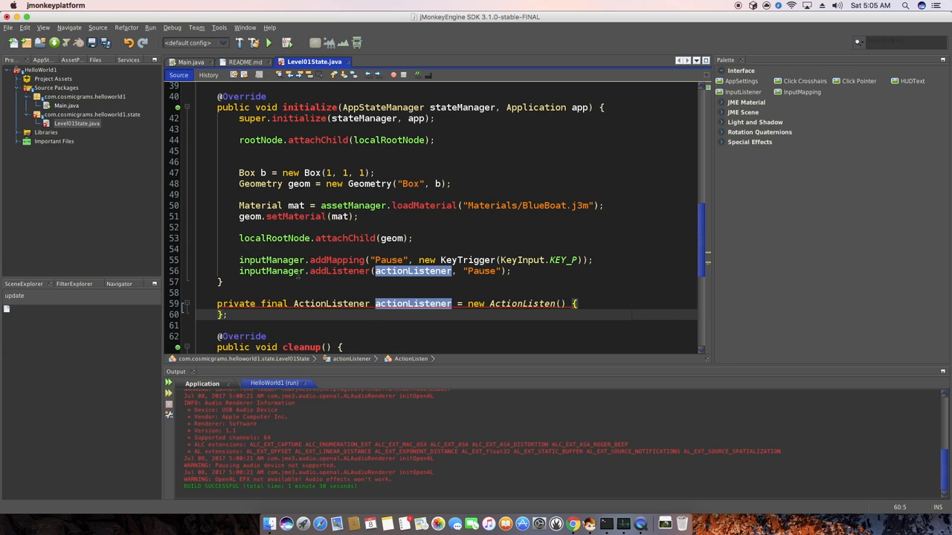
key(Up)
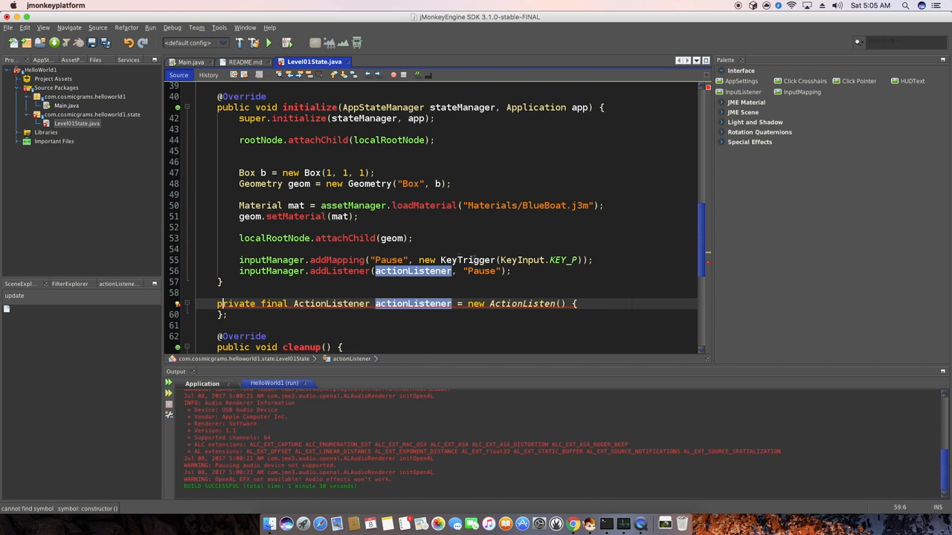
double_click(513, 303)
Step: Try the 'Create class ActionListen' hint fix, then delete the generated ActionListen class
key(alt+Return)
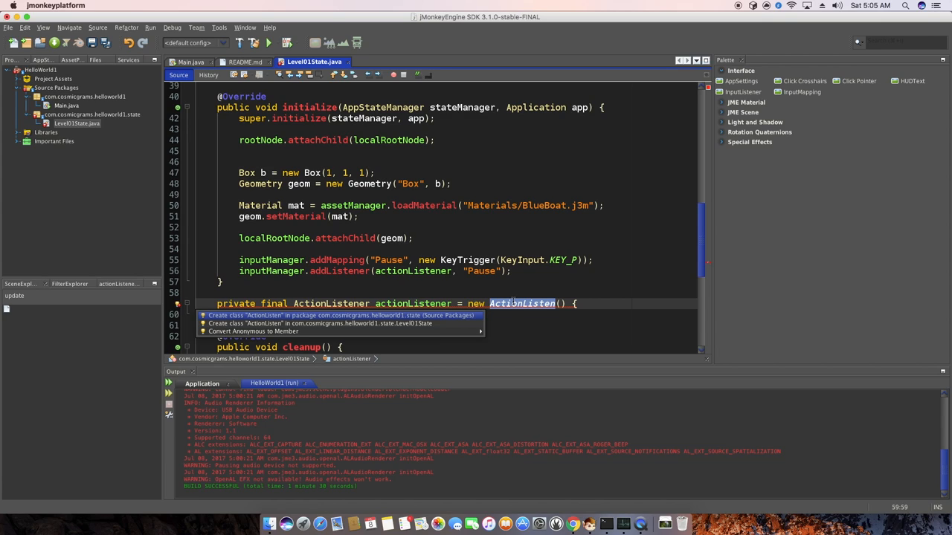
click(511, 303)
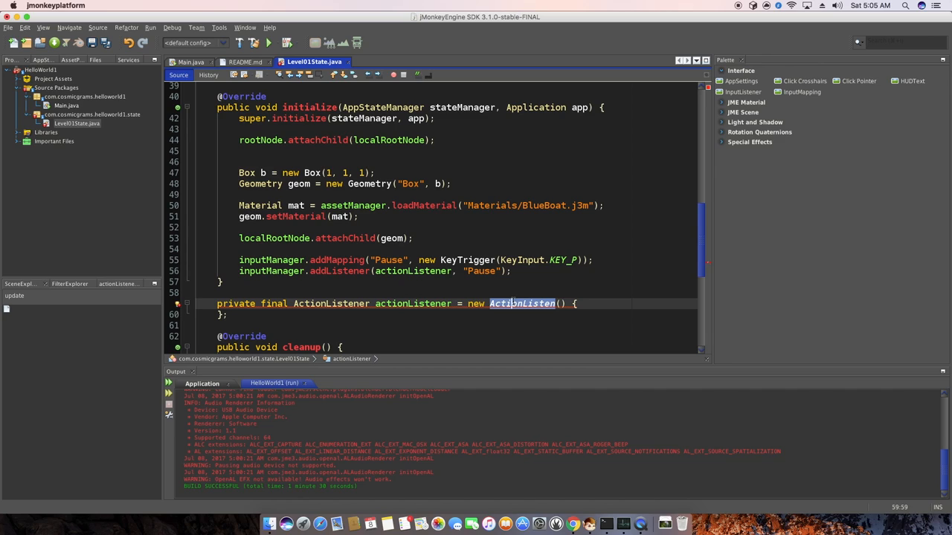
double_click(354, 303)
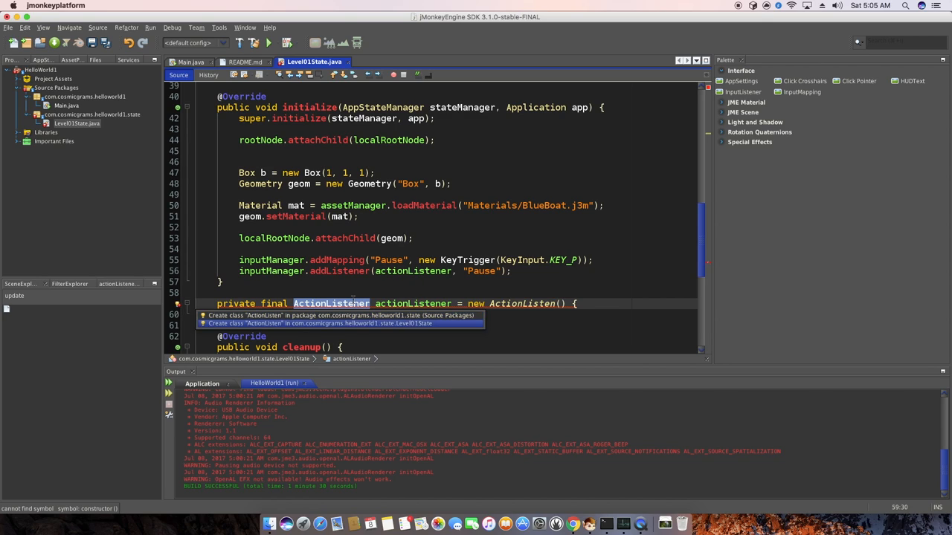
click(340, 316)
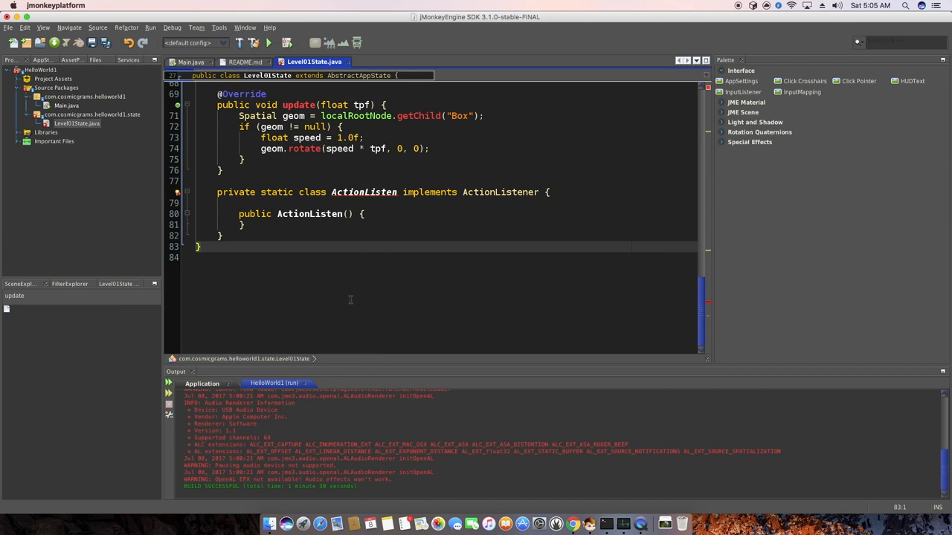
scroll(353, 300, up, 10)
scroll(350, 298, up, 5)
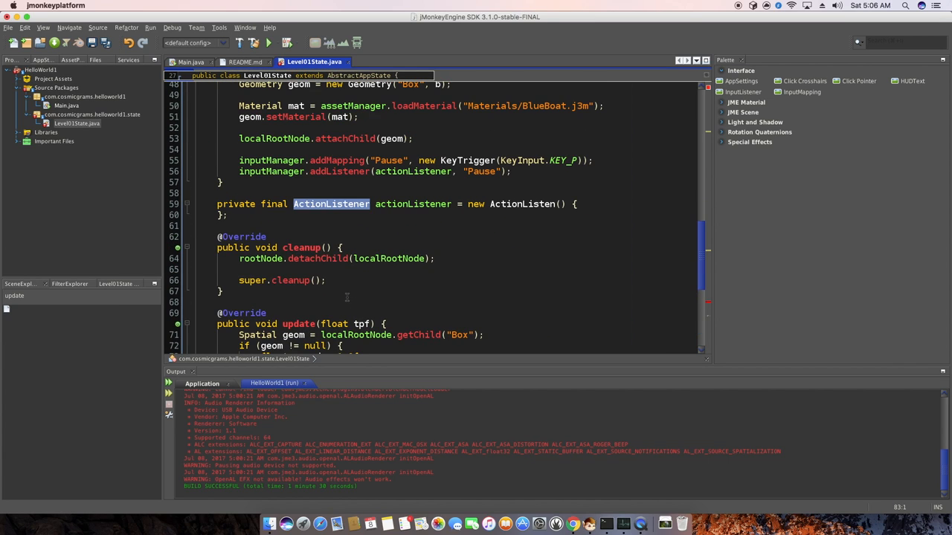
scroll(347, 297, down, 8)
scroll(346, 297, up, 1)
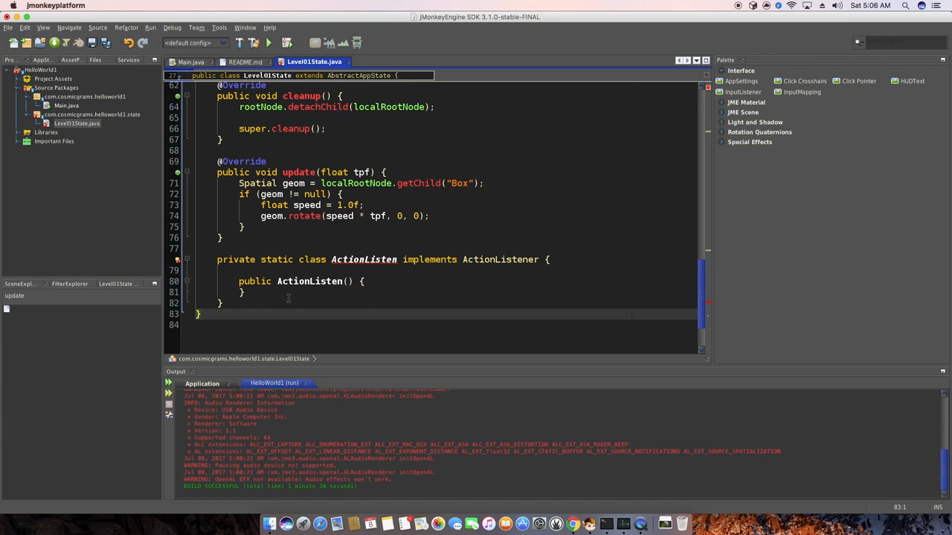
drag(275, 304, 284, 236)
key(Delete)
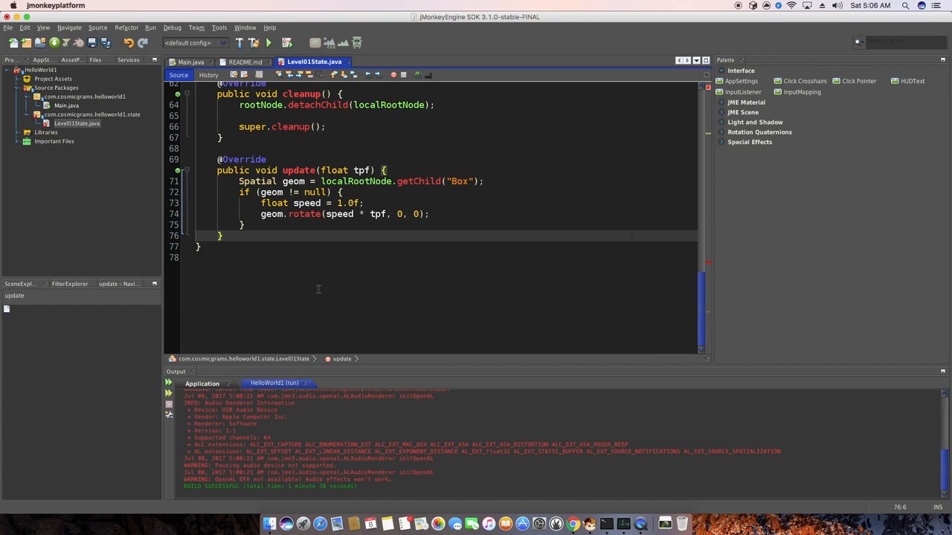
scroll(447, 223, up, 5)
Step: Write onAction(String name, boolean keyPressed, float tpf) with an empty body inside the listener
click(580, 227)
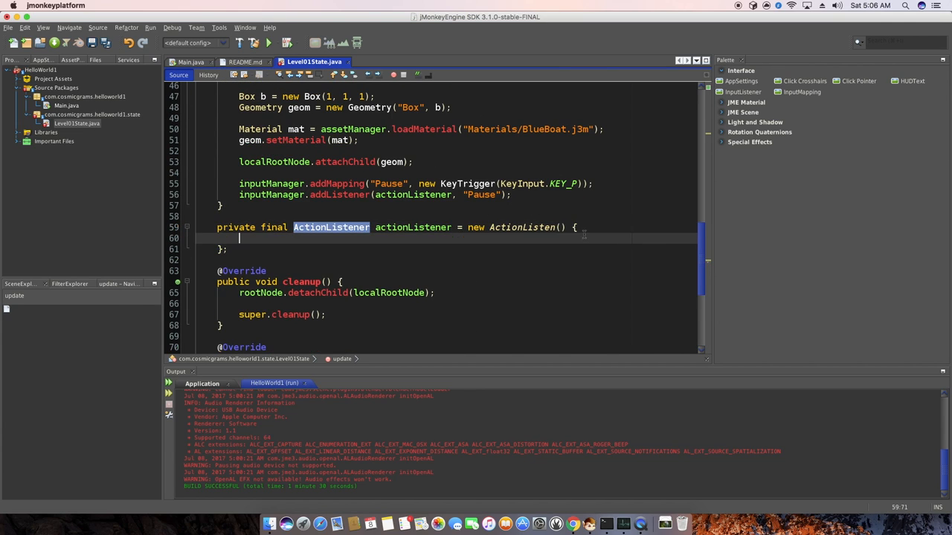
key(Return)
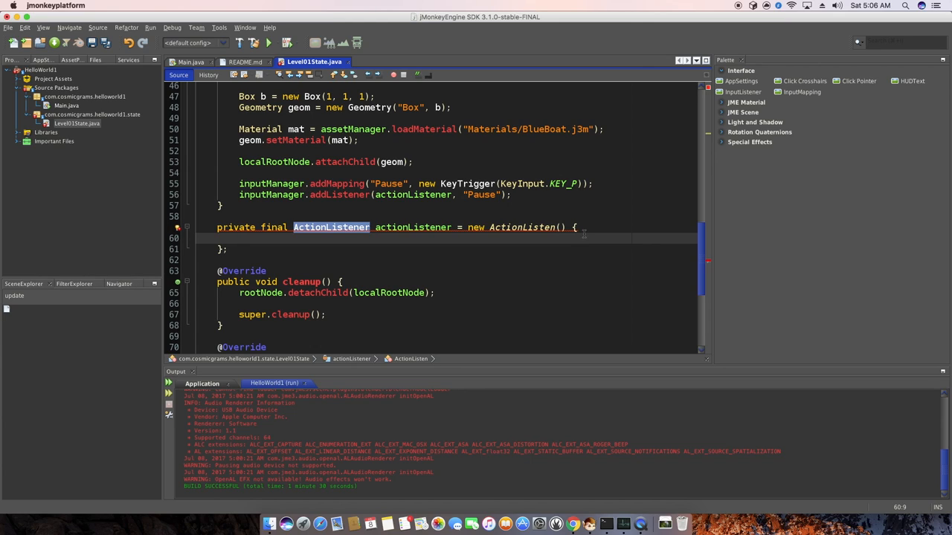
text(@)
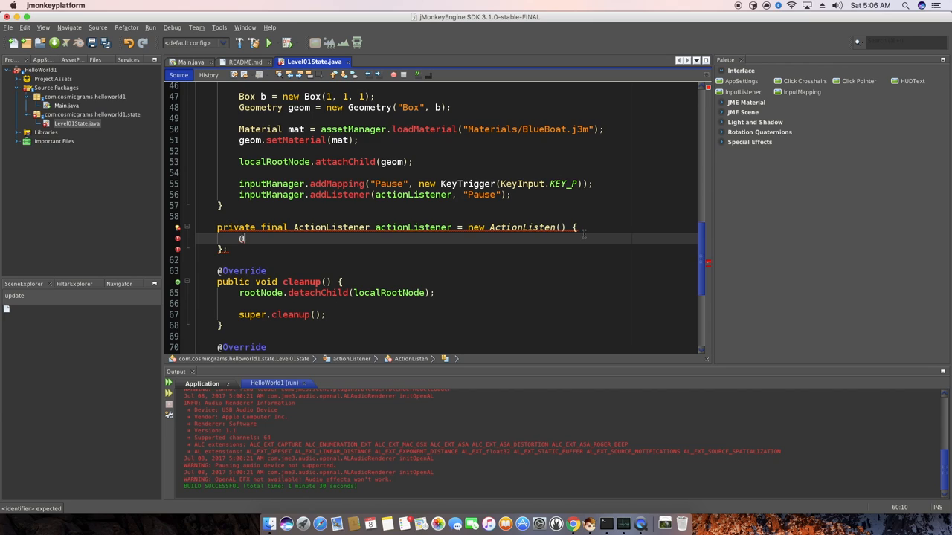
text(Override)
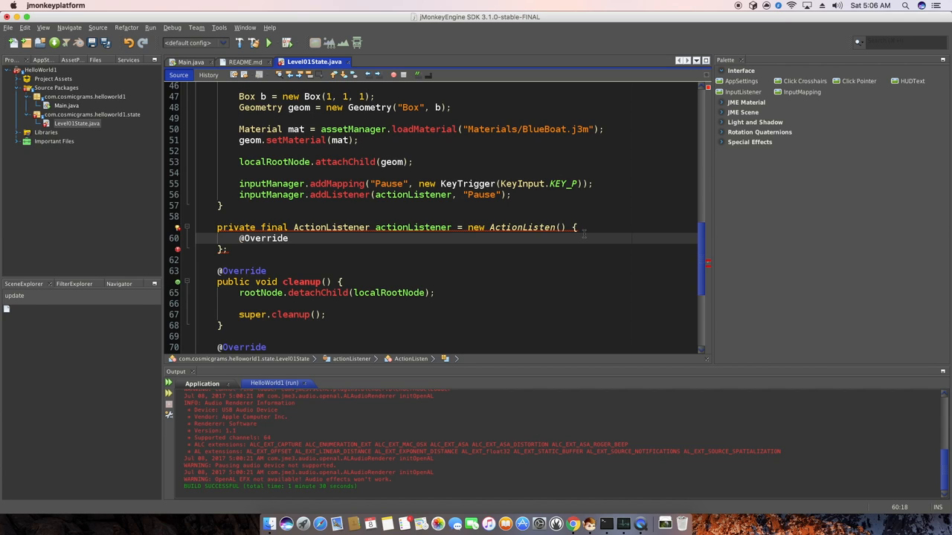
key(Return)
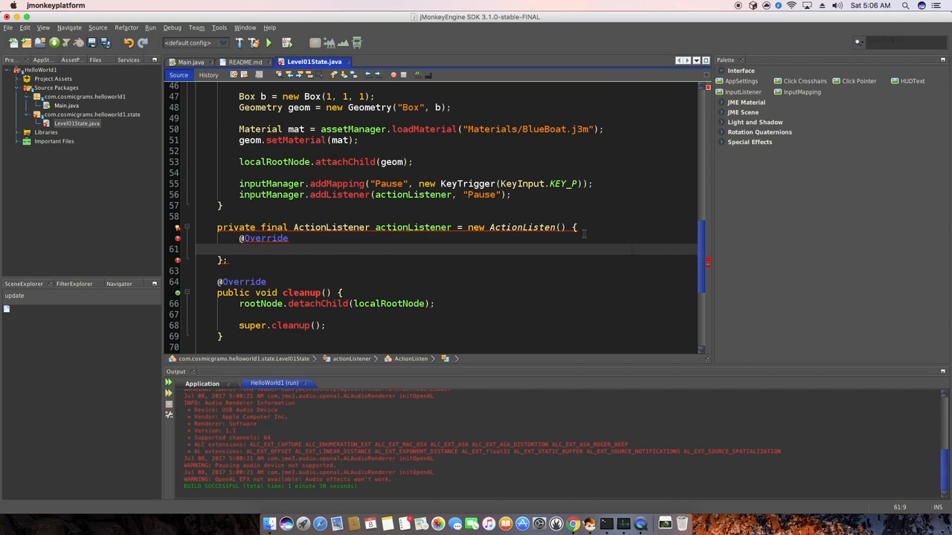
text(public void)
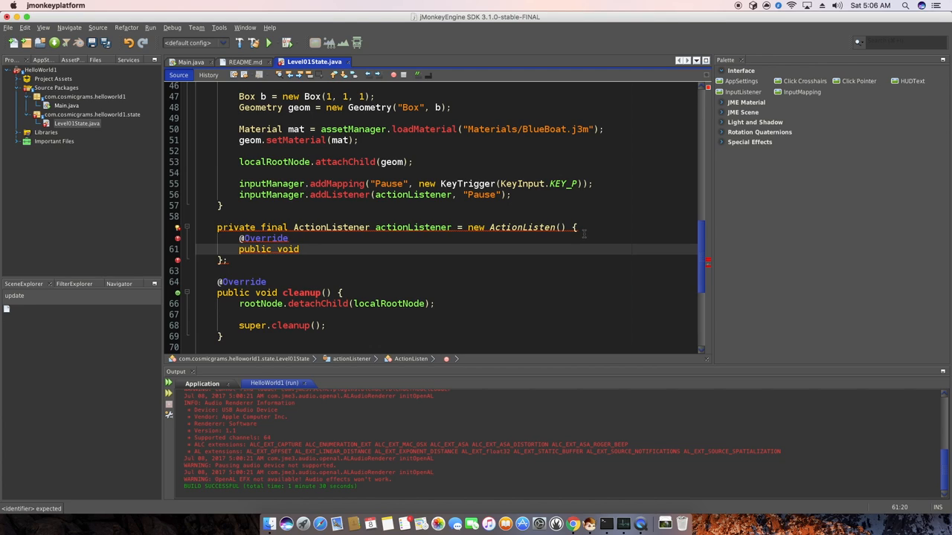
text( onAction)
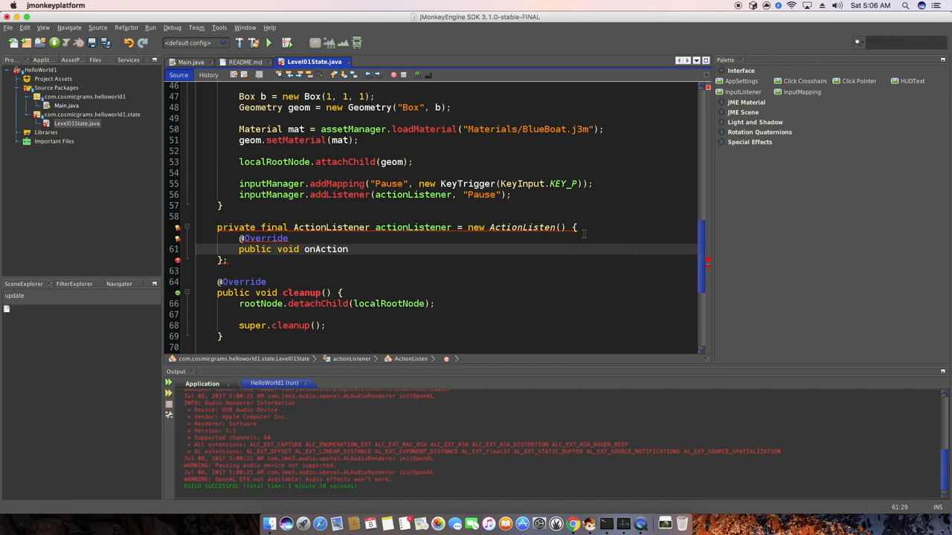
text(())
text(String ")
key(BackSpace)
key(Delete)
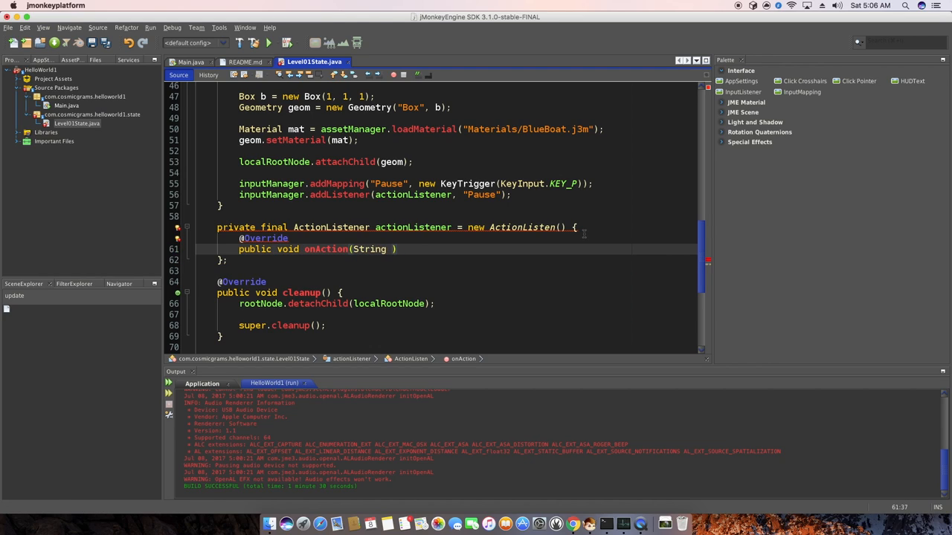
text(name,)
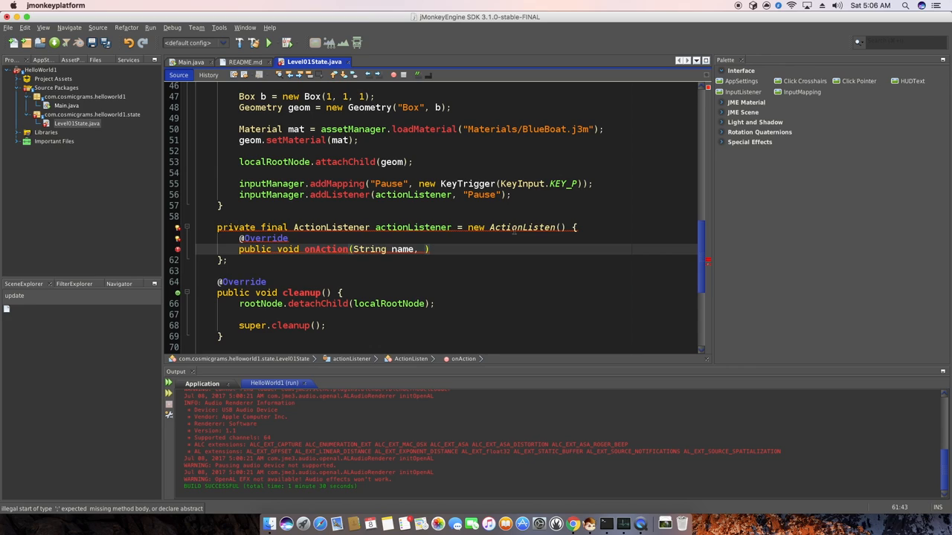
text(voo)
key(BackSpace)
key(BackSpace)
key(BackSpace)
text(bool)
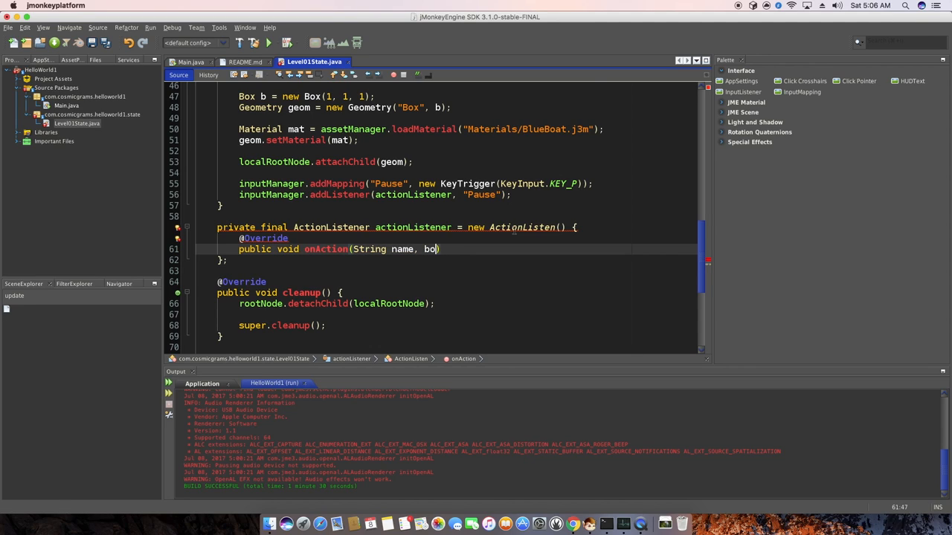
text(ean)
text( keyPre)
key(BackSpace)
text(ressed, )
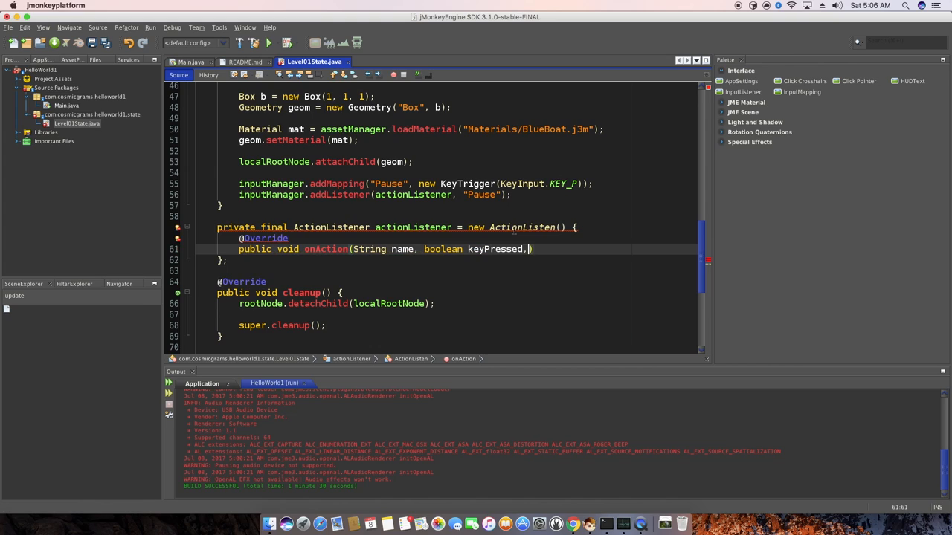
text(flao)
text(t tpf)
text())
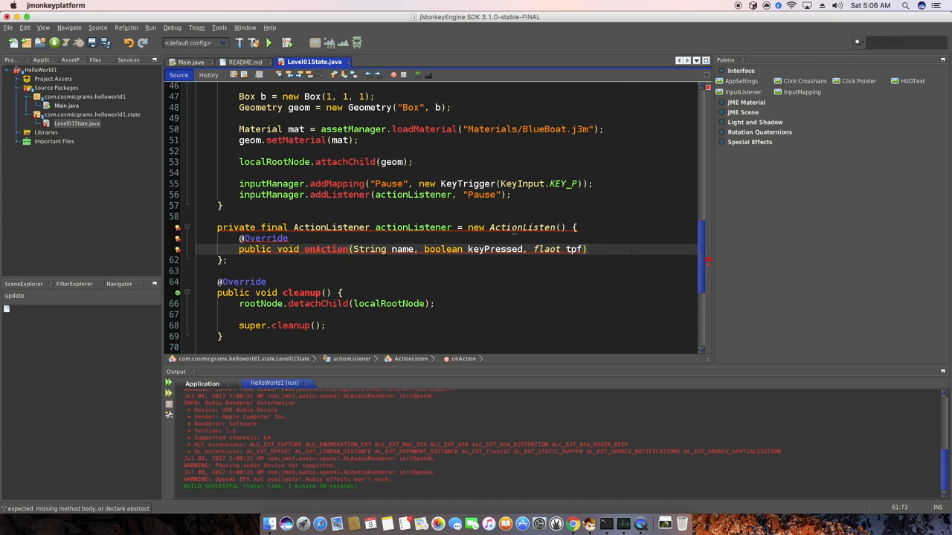
text( {)
key(Return)
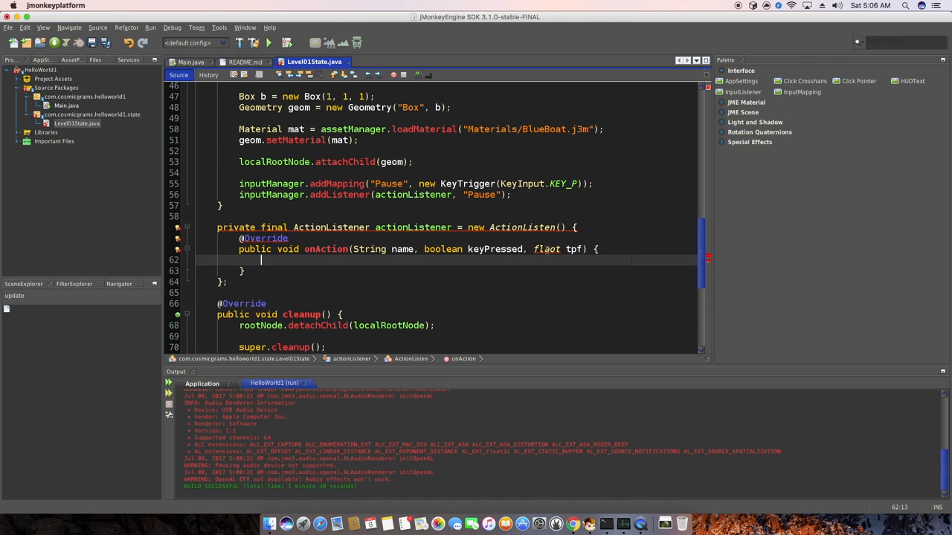
Step: Retype the misspelled 'flaot' as float and select the incomplete ActionListen name
click(547, 249)
double_click(547, 249)
text(flot)
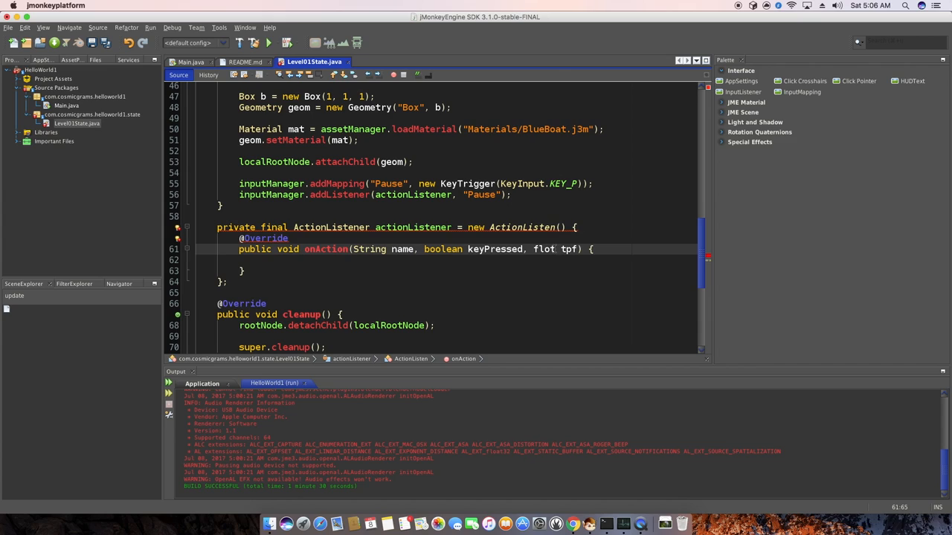
text(a)
click(517, 227)
double_click(517, 228)
Step: Complete the initializer to new ActionListener(), undoing and redoing the edit, and move into onAction's body
click(383, 261)
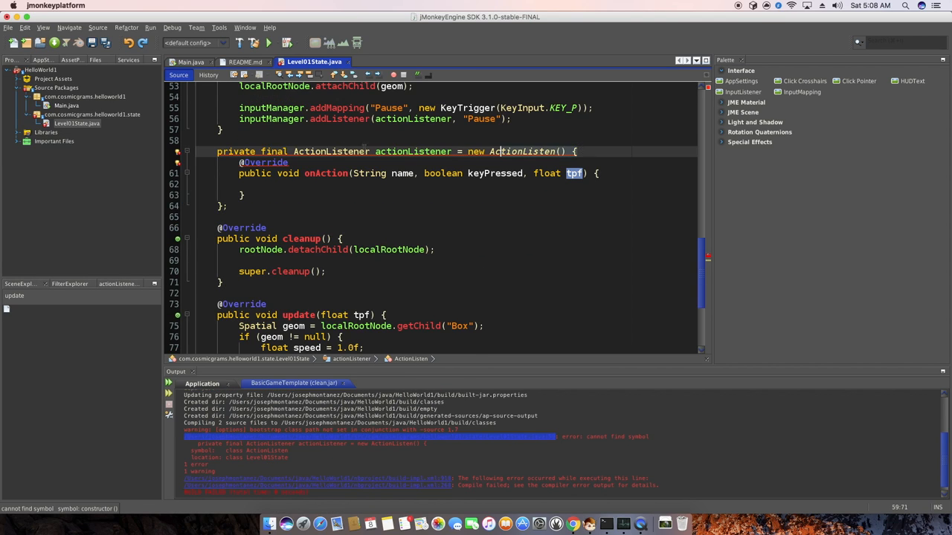
text(er)
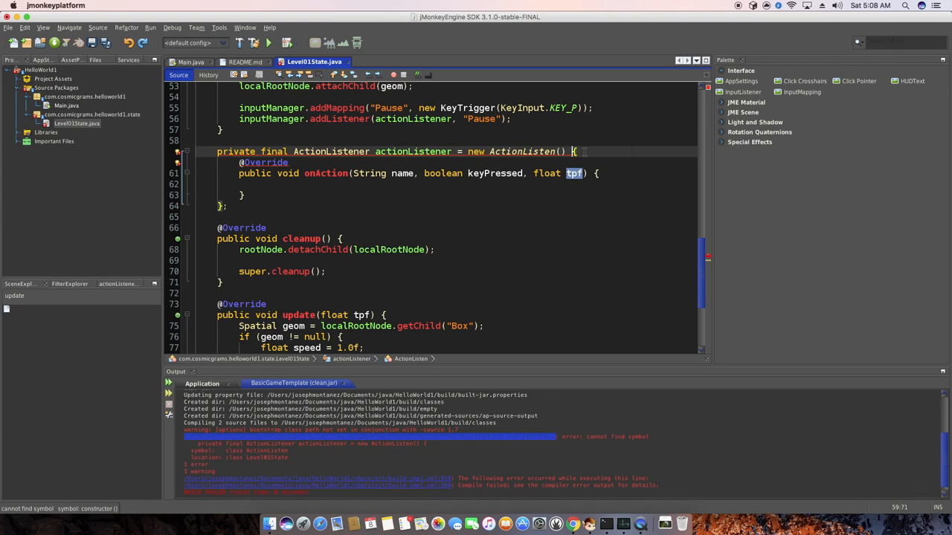
key(super+z)
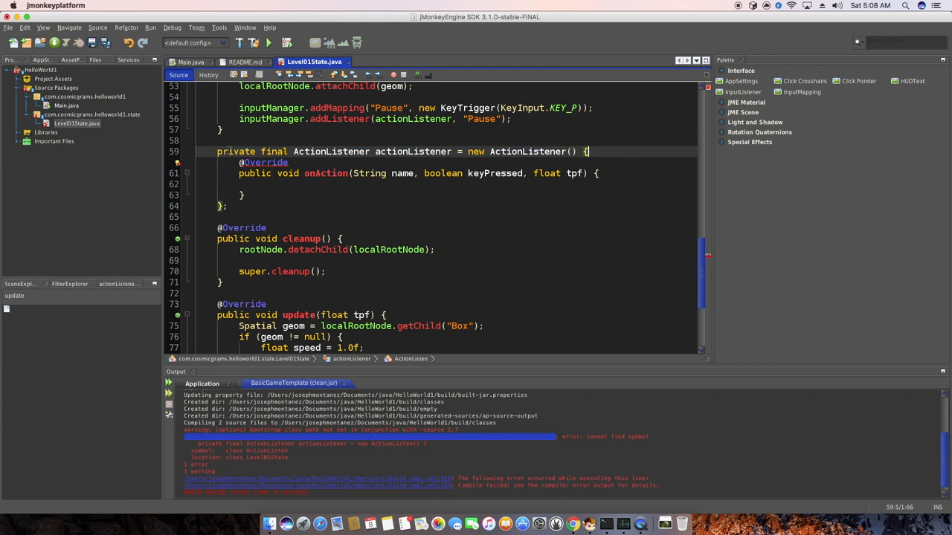
key(super+y)
scroll(418, 161, up, 2)
scroll(419, 161, up, 2)
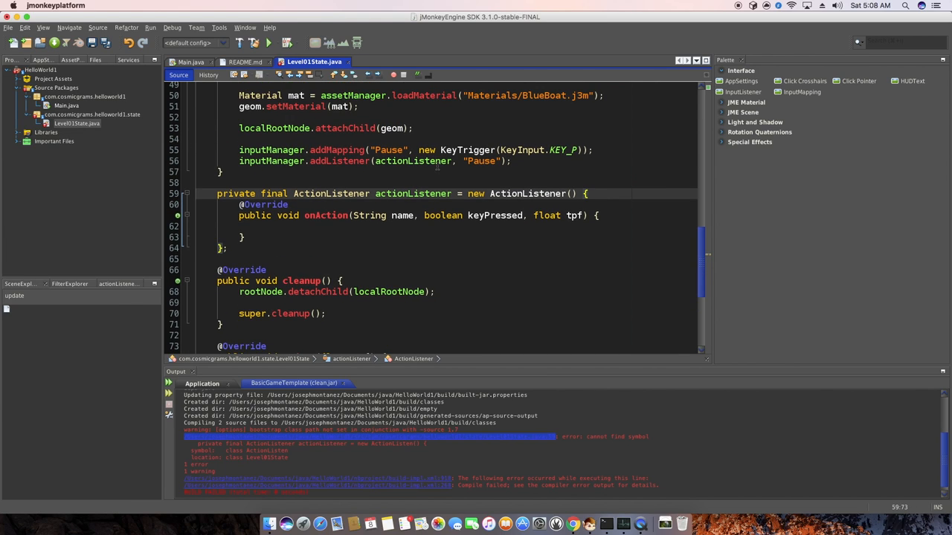
click(556, 193)
click(325, 228)
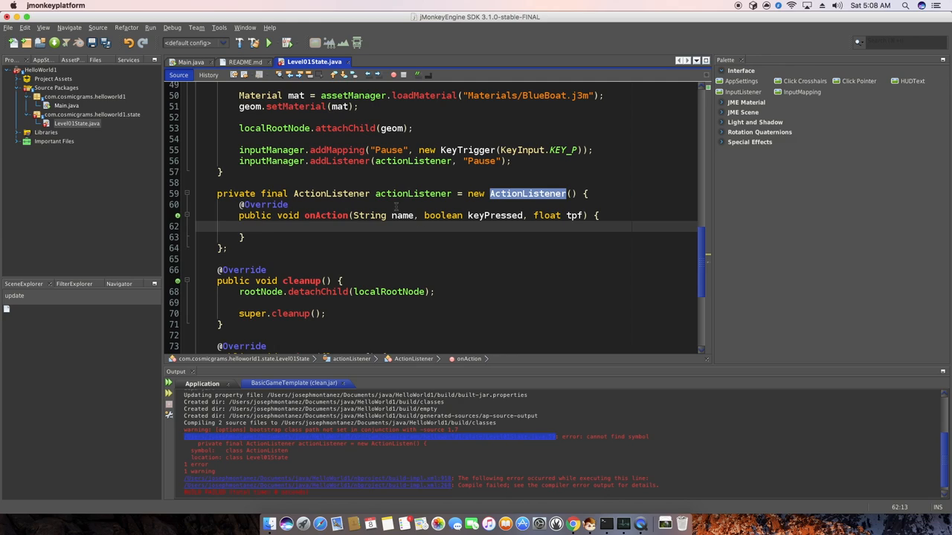
text(ig)
Step: Write if (name.equals("Pause") && !keyPressed) { } in onAction with an empty block
key(BackSpace)
text(f ()
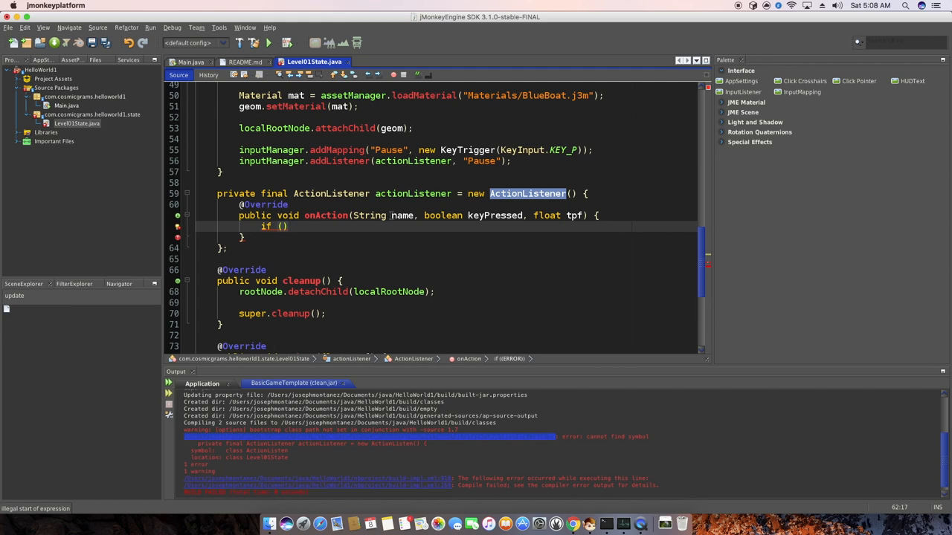
text(keyP)
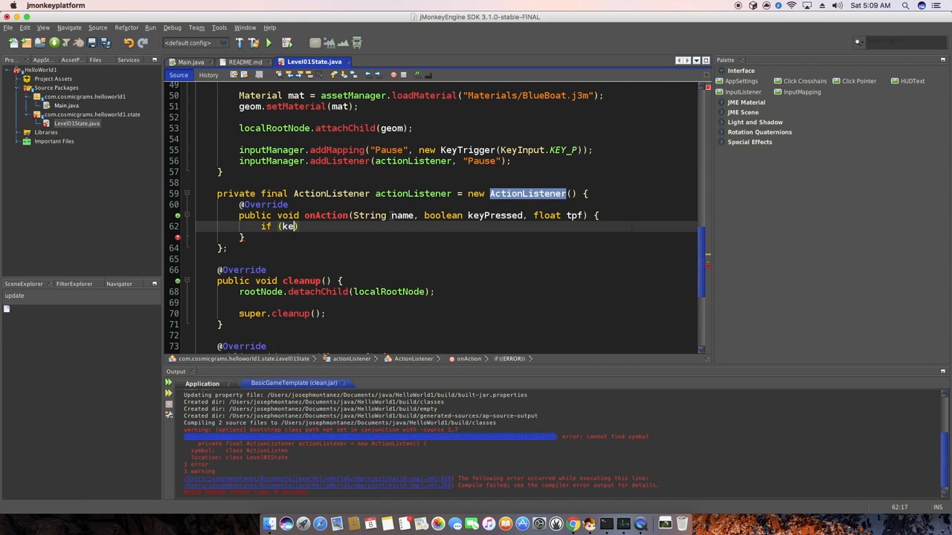
text(name)
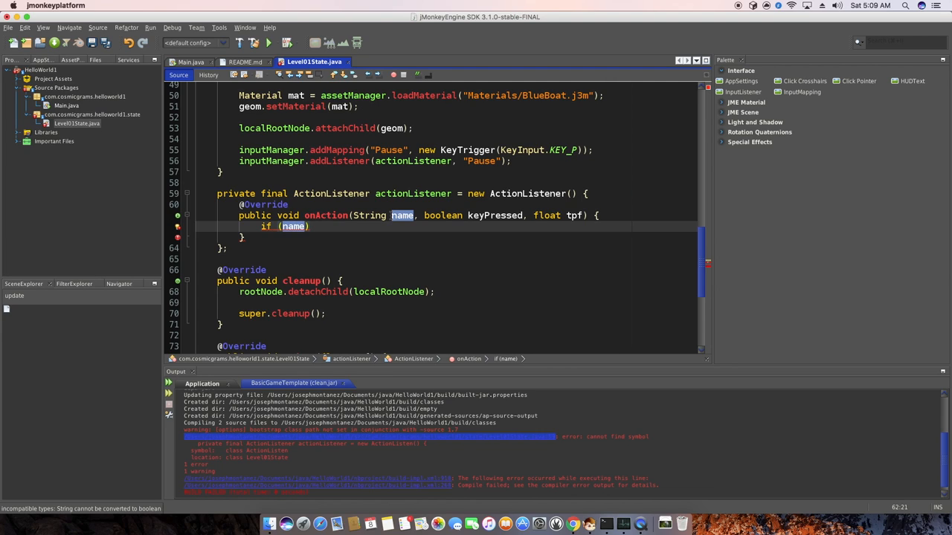
text(.q)
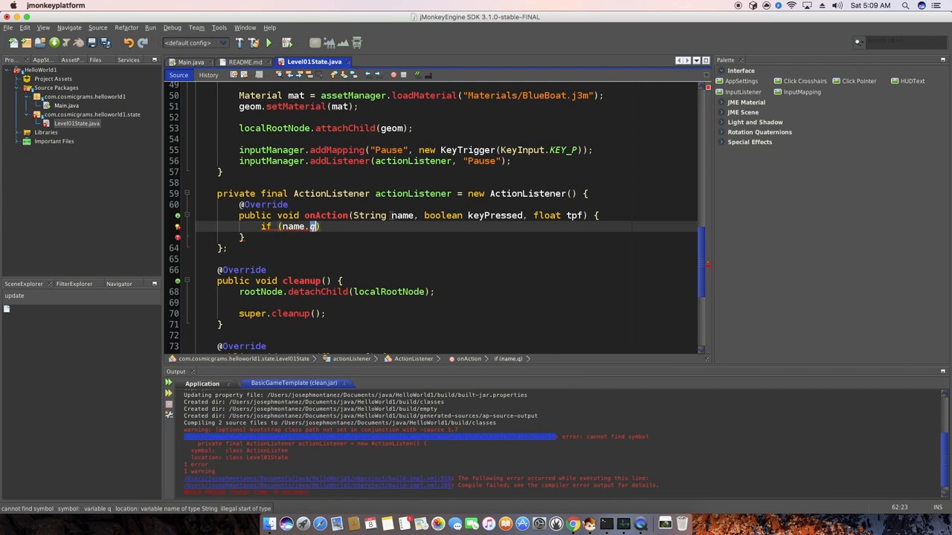
key(BackSpace)
text(eq)
key(Return)
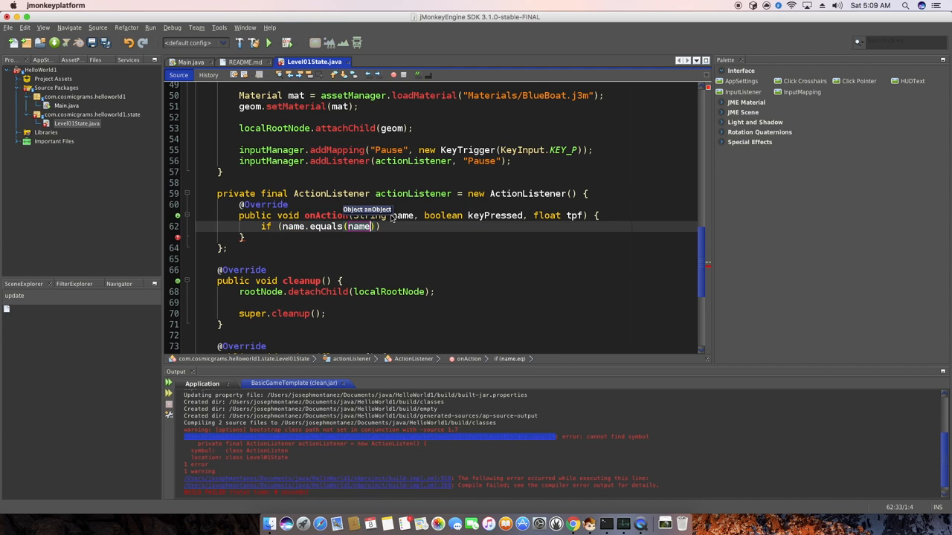
text(")
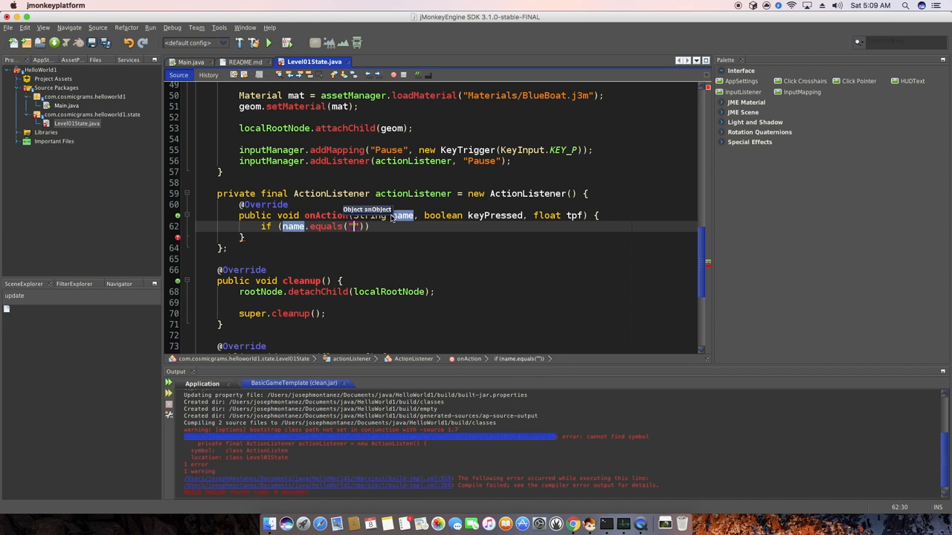
text(Pause)
key(Right)
key(Right)
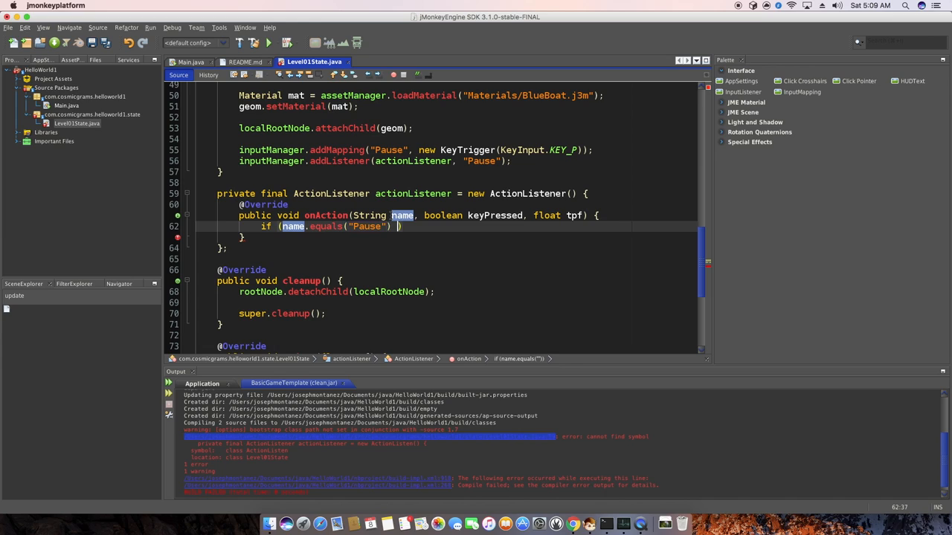
text(&& )
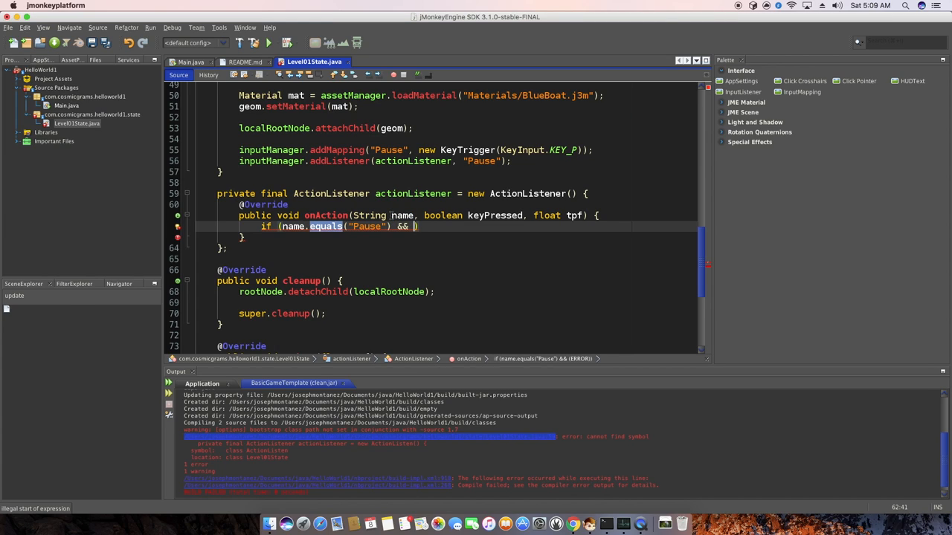
text(!key)
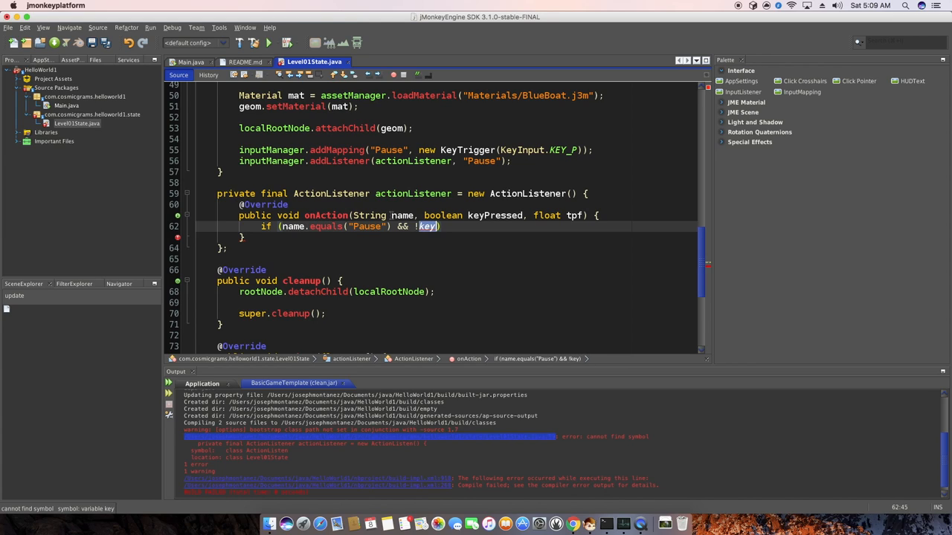
text(Press)
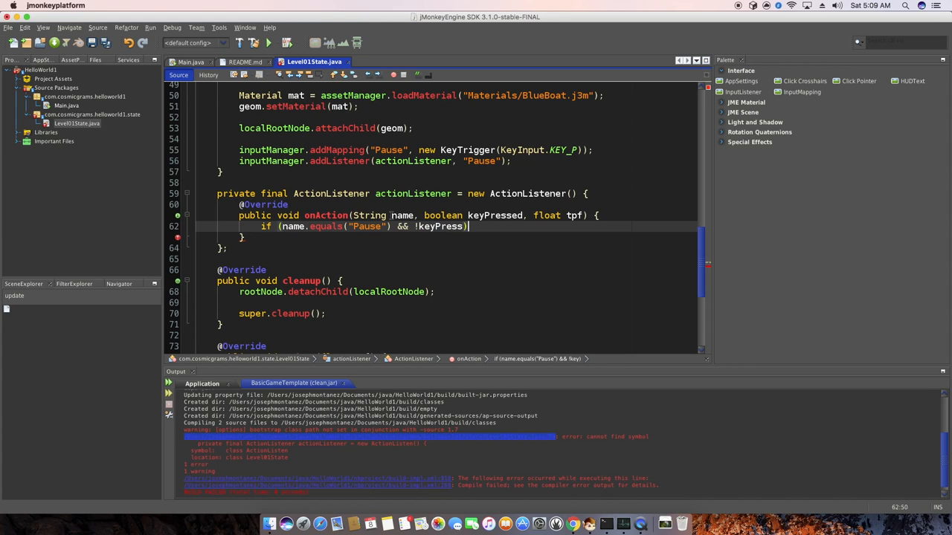
text(ed) )
text({)
key(Return)
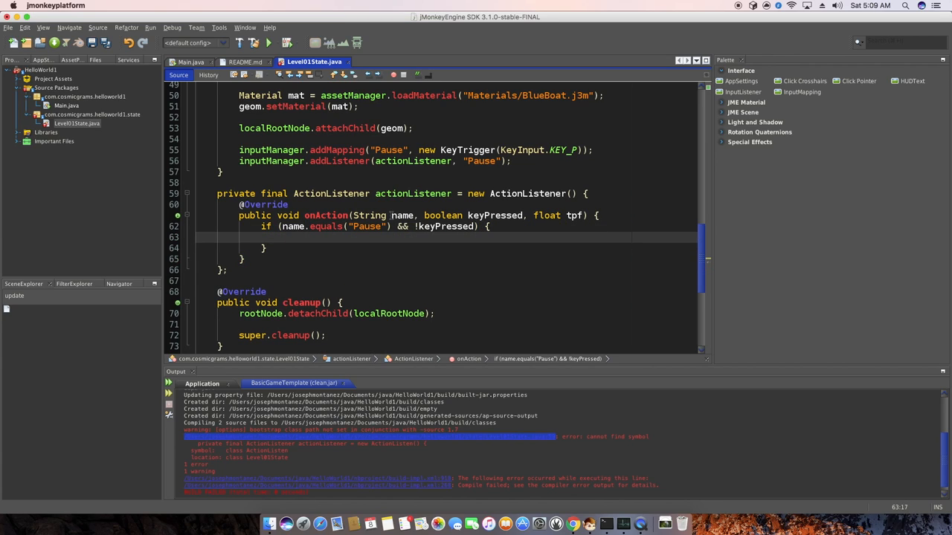
text(setNe)
Step: Make the Pause block call setEnabled(!isEnabled()); and save Level01State.java with Cmd+S
key(BackSpace)
key(BackSpace)
text(En)
key(Return)
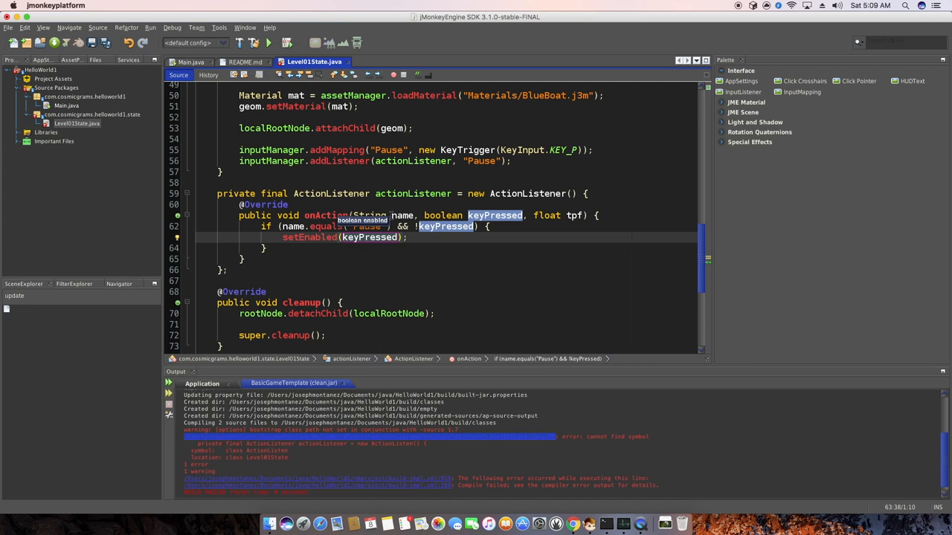
key(BackSpace)
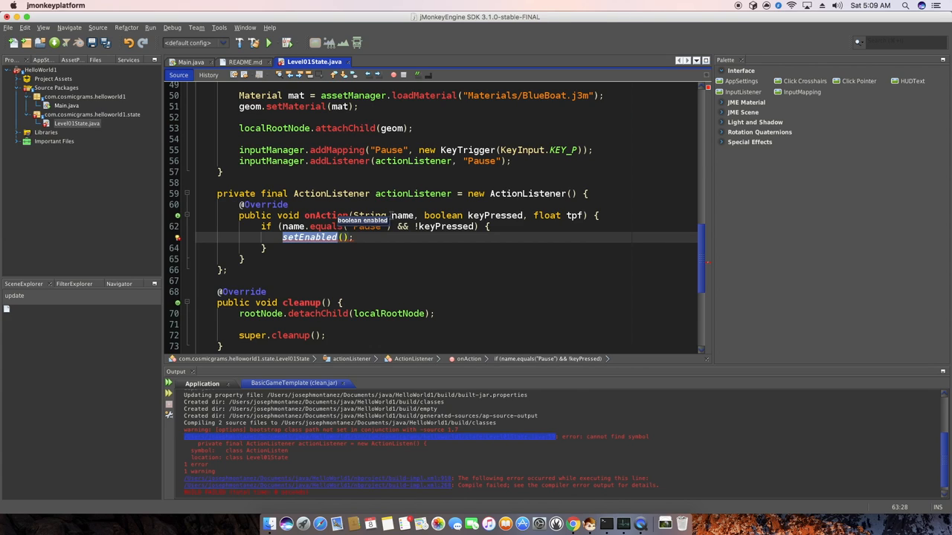
text(!)
text(isEn)
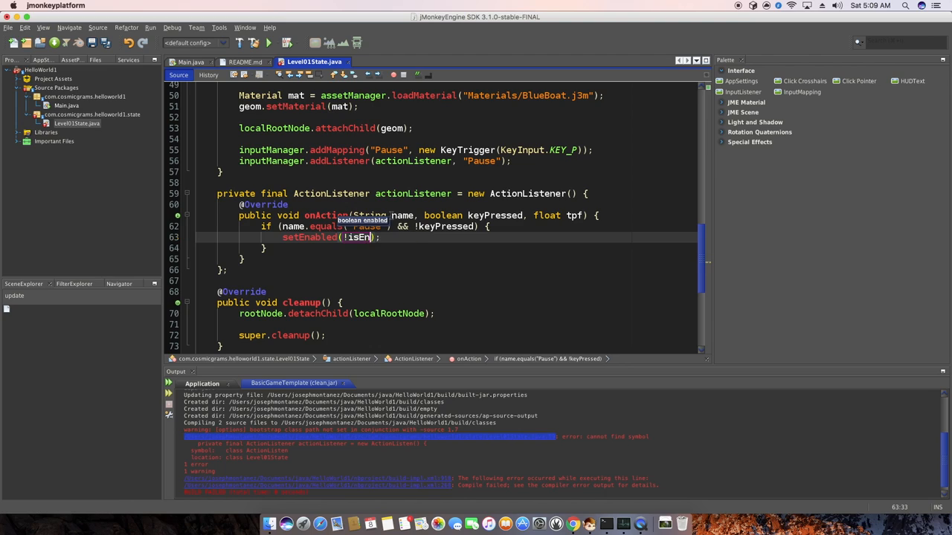
text(abled())
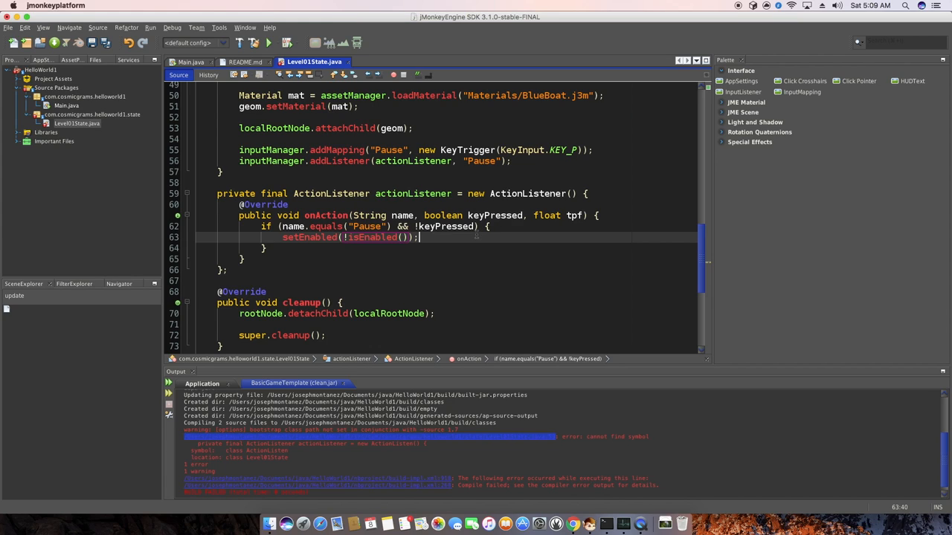
key(End)
key(super+s)
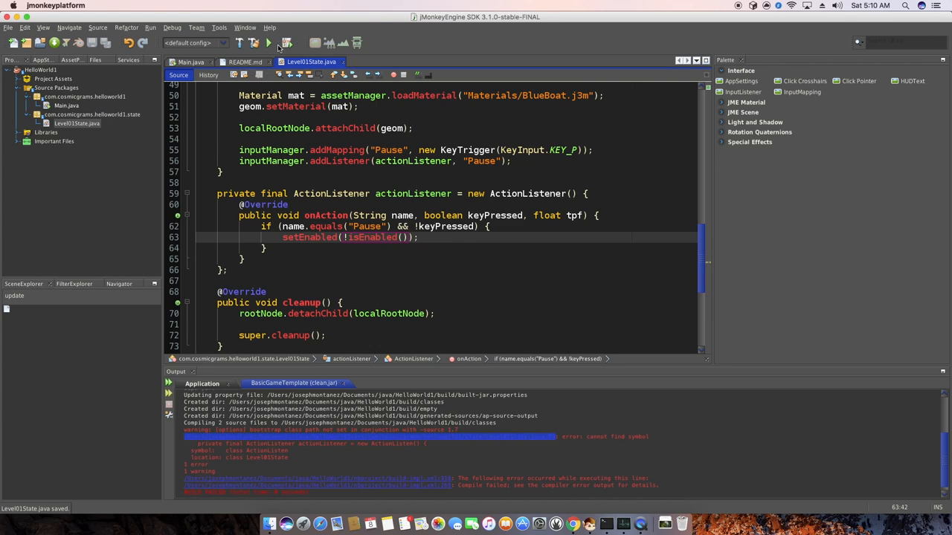
Step: Run HelloWorld1 with default display settings so the box spins, then bring the Level01State code back in front
click(270, 43)
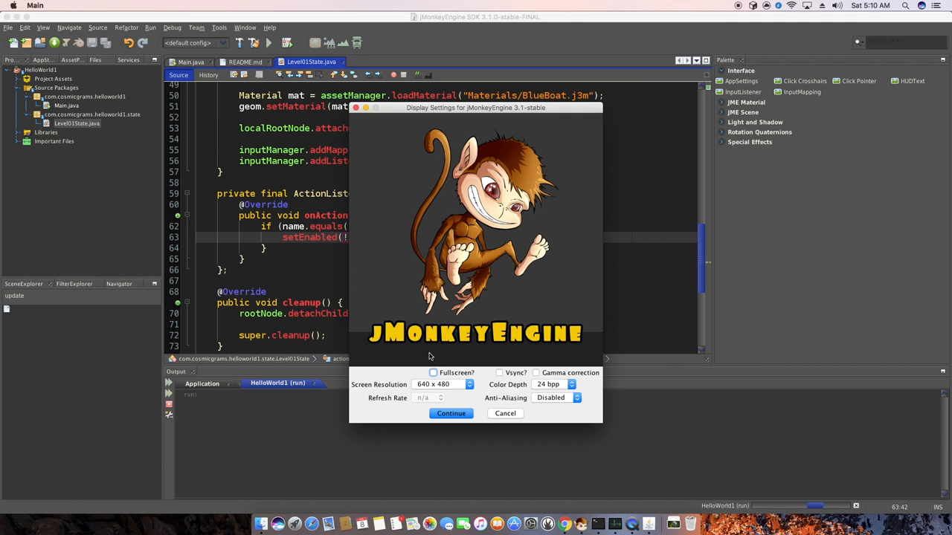
click(451, 413)
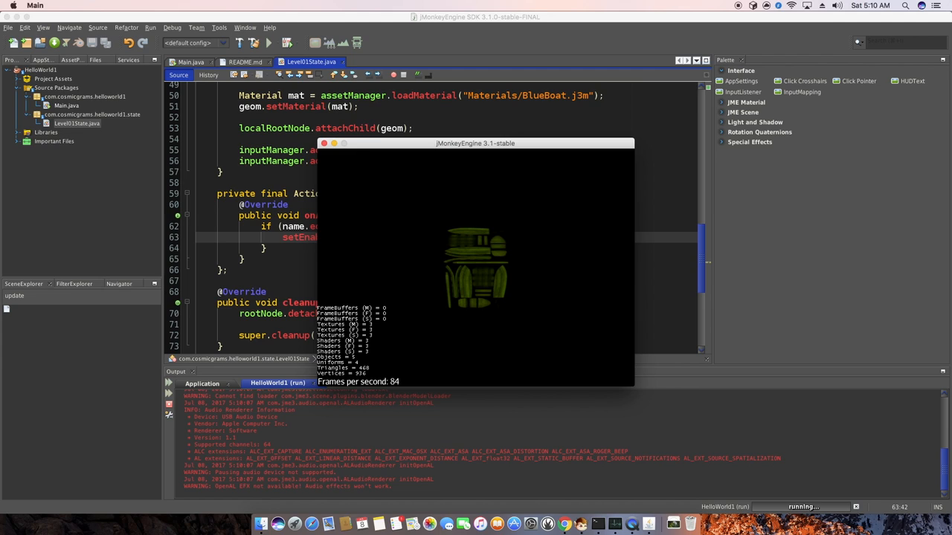
click(461, 413)
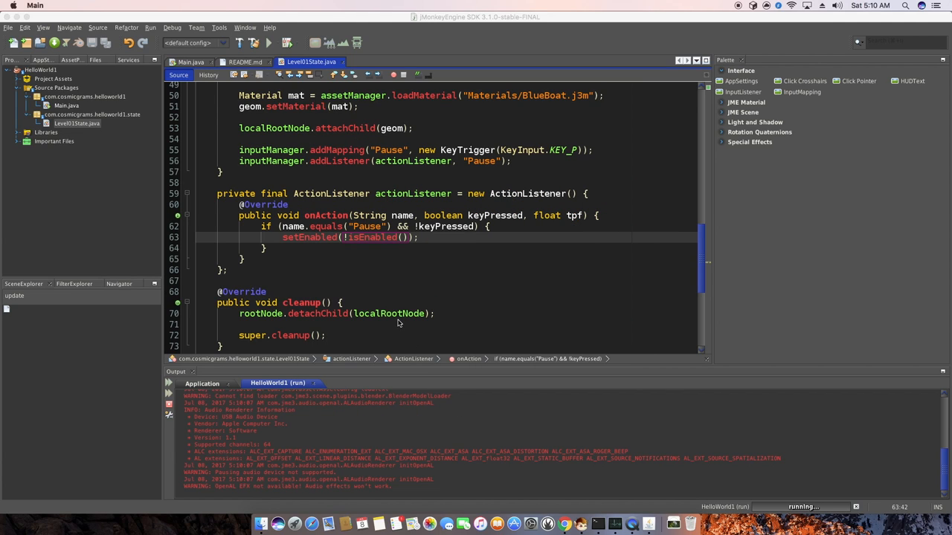
scroll(398, 290, up, 3)
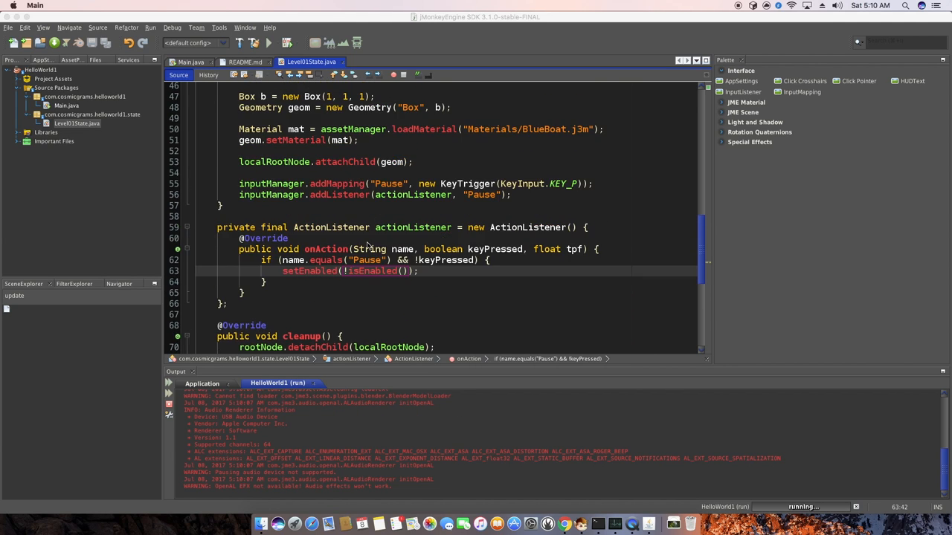
scroll(368, 246, up, 3)
scroll(313, 181, up, 3)
scroll(297, 178, up, 2)
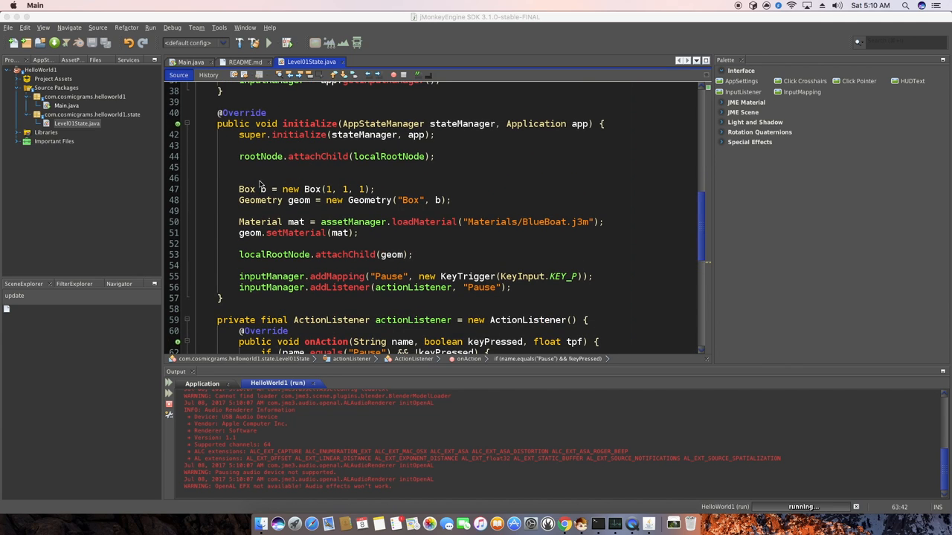
double_click(424, 221)
click(402, 254)
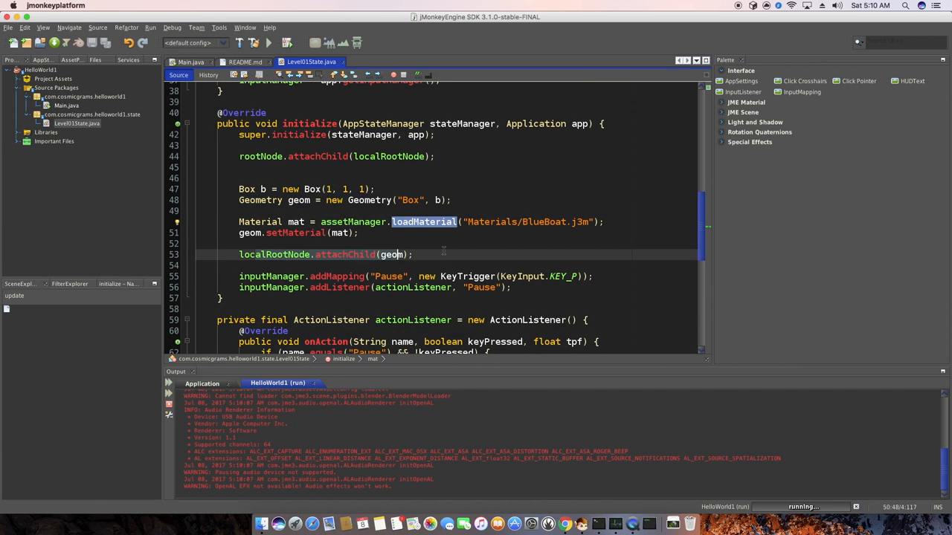
key(End)
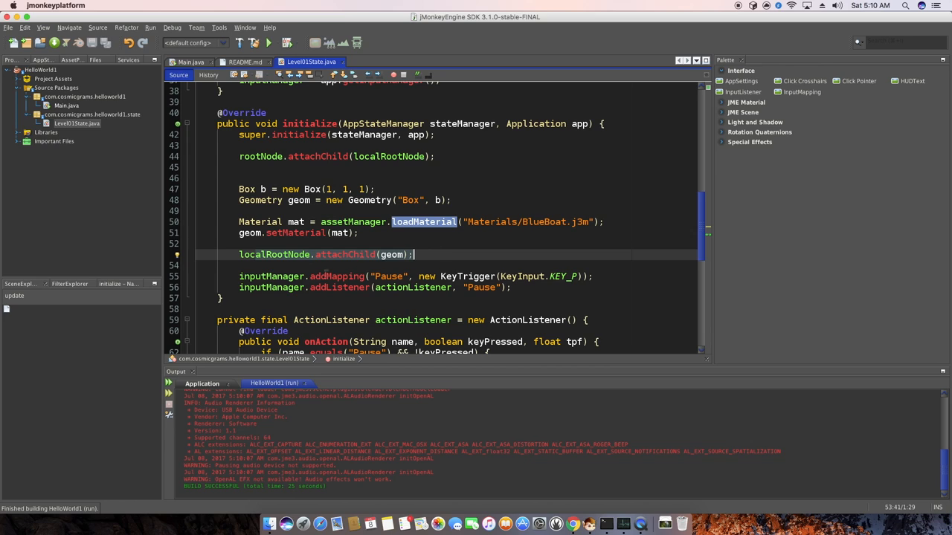
key(Down)
key(Down)
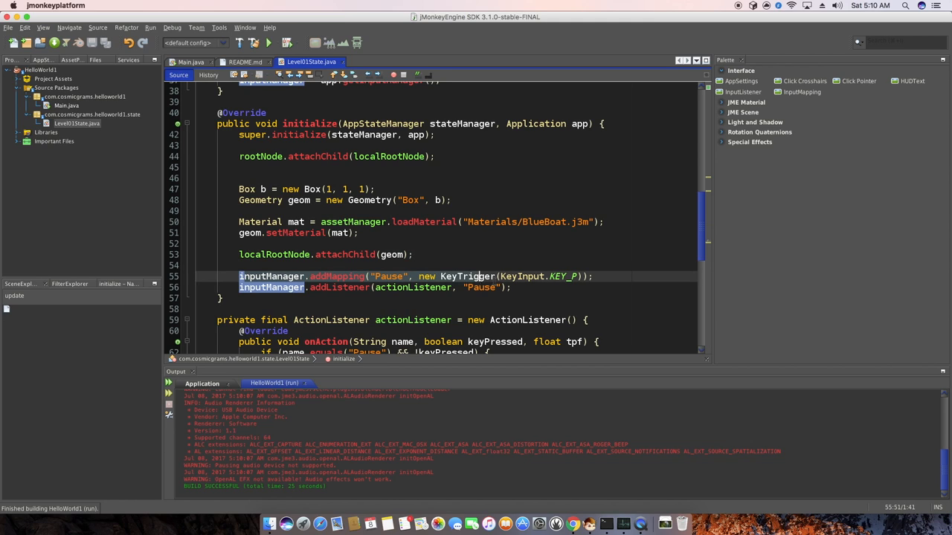
key(Down)
key(End)
scroll(431, 283, down, 2)
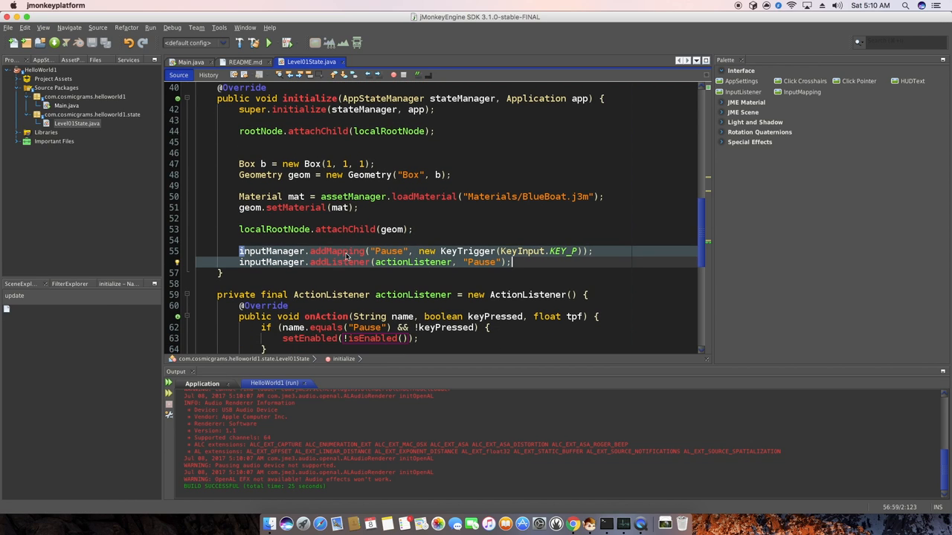
double_click(336, 251)
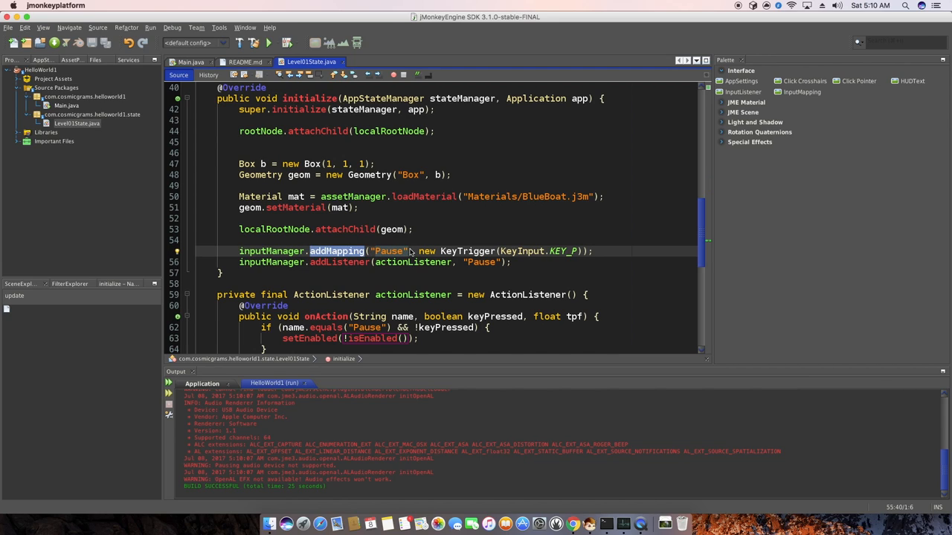
click(387, 251)
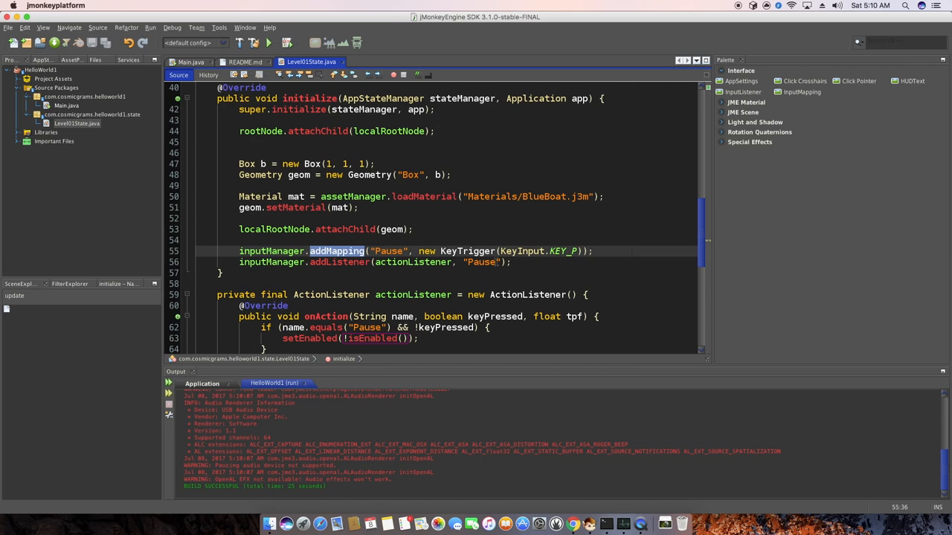
drag(371, 262, 454, 262)
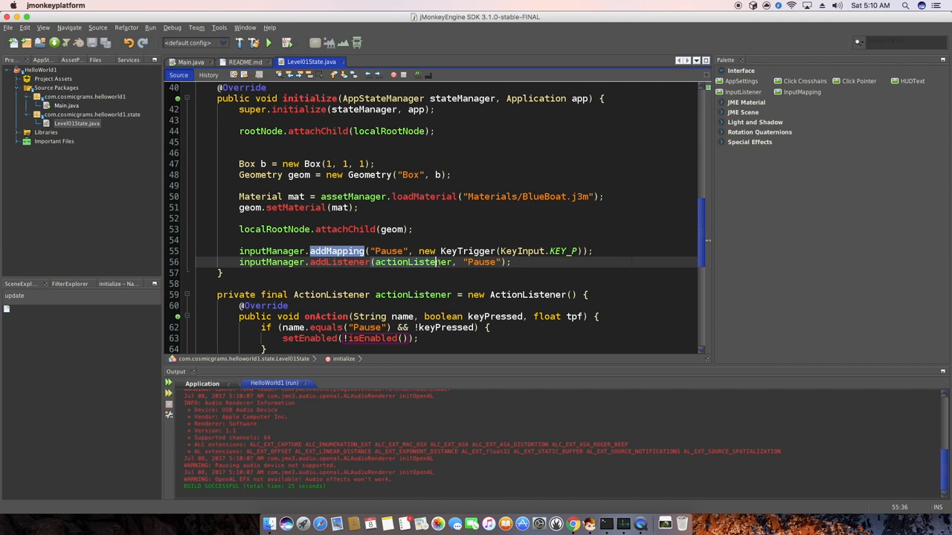
scroll(454, 262, down, 2)
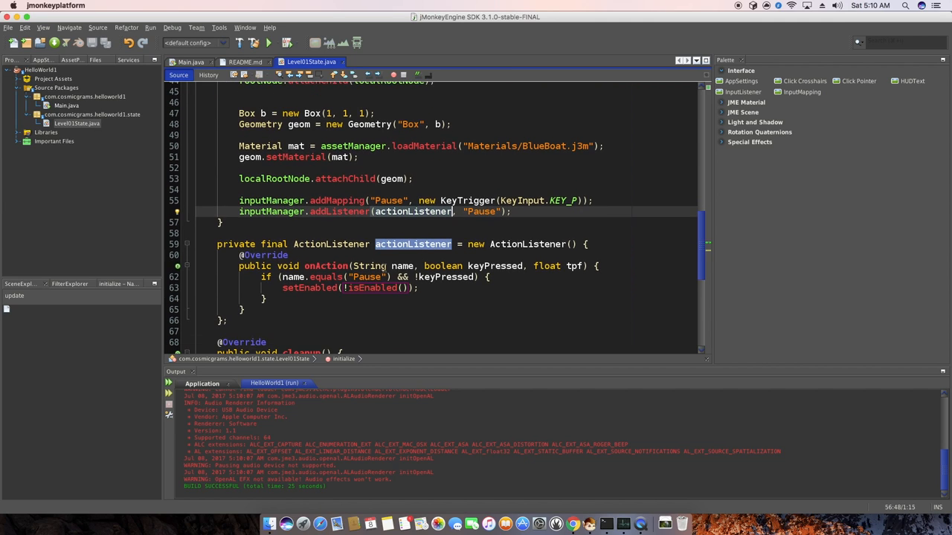
click(414, 244)
click(490, 276)
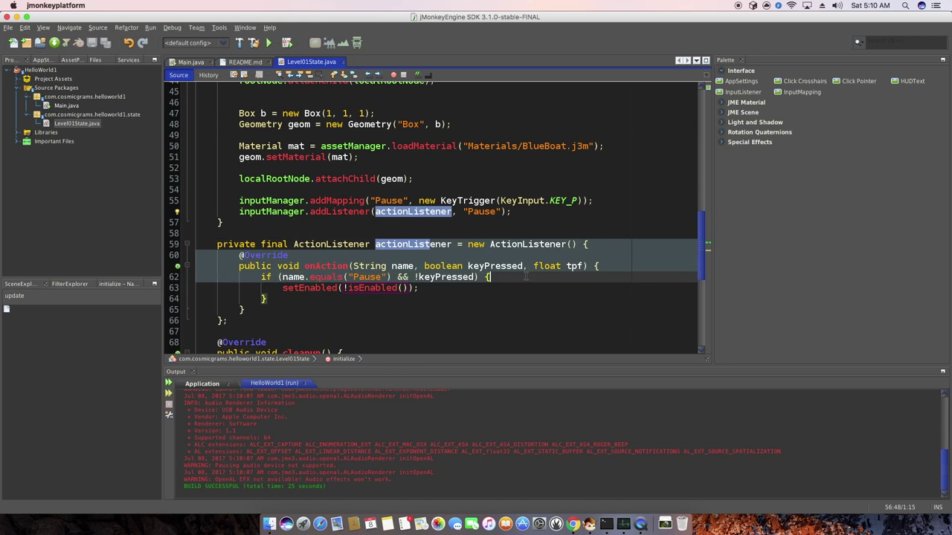
double_click(293, 277)
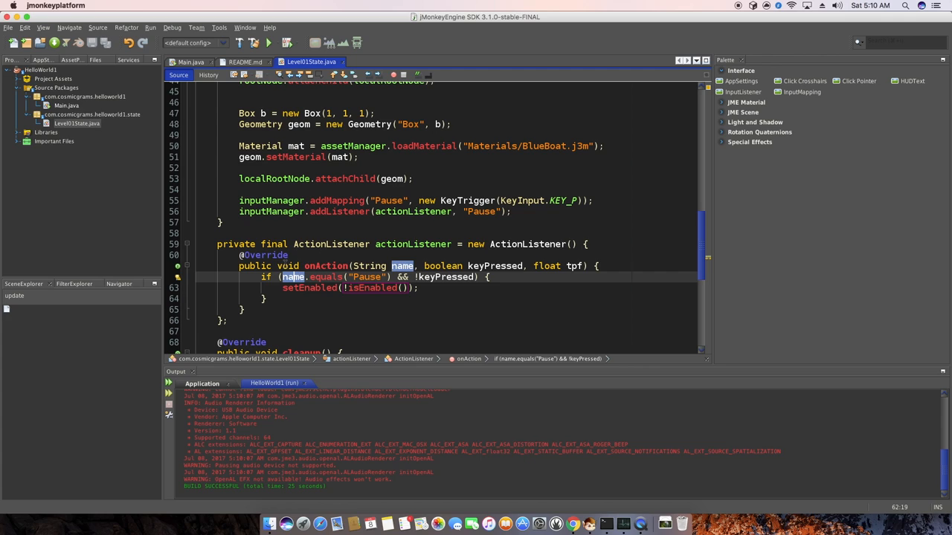
scroll(447, 261, down, 1)
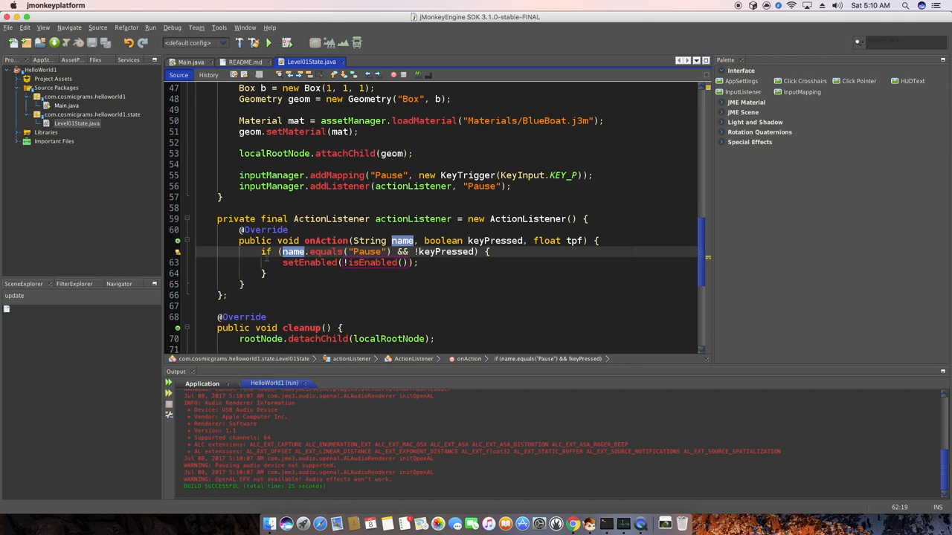
click(286, 262)
drag(283, 262, 420, 263)
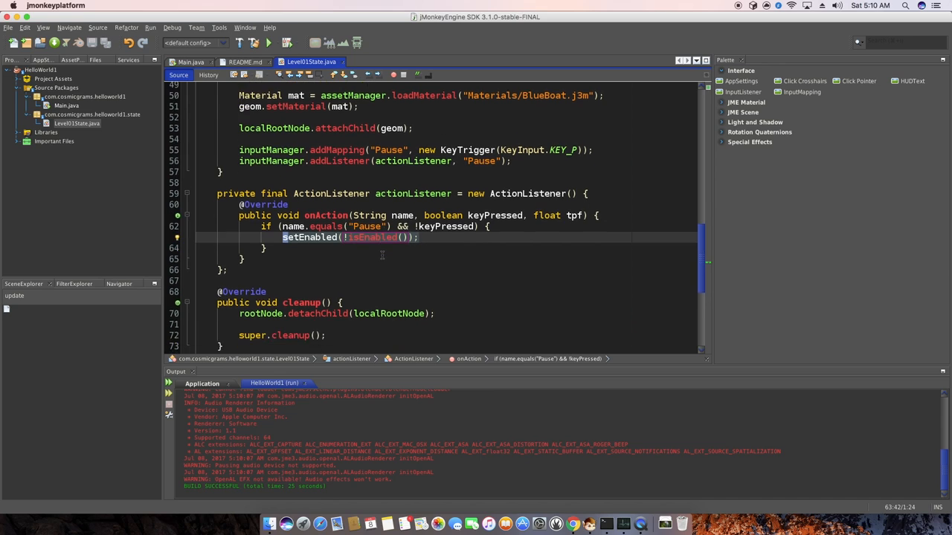
scroll(432, 255, down, 7)
drag(217, 253, 307, 313)
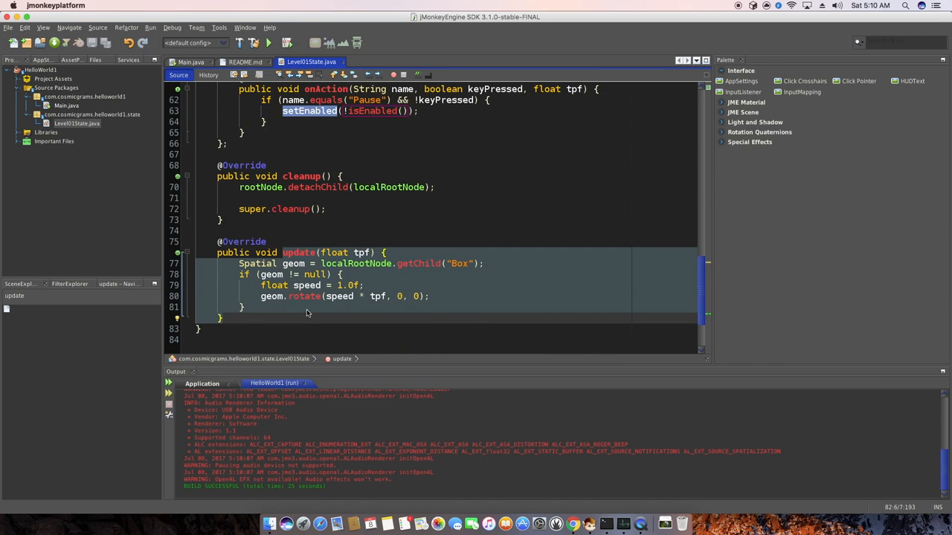
scroll(306, 313, down, 1)
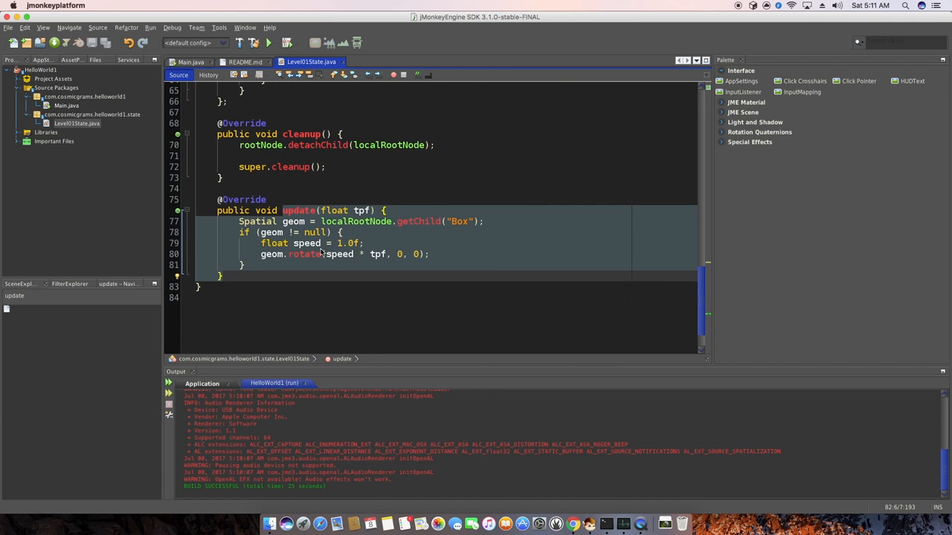
scroll(432, 223, up, 5)
scroll(431, 223, up, 5)
scroll(432, 223, up, 4)
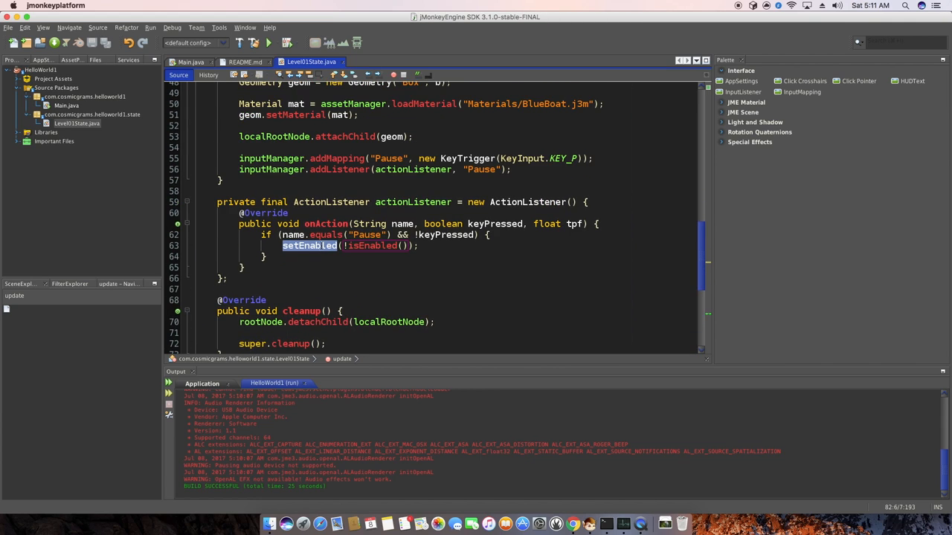
click(433, 245)
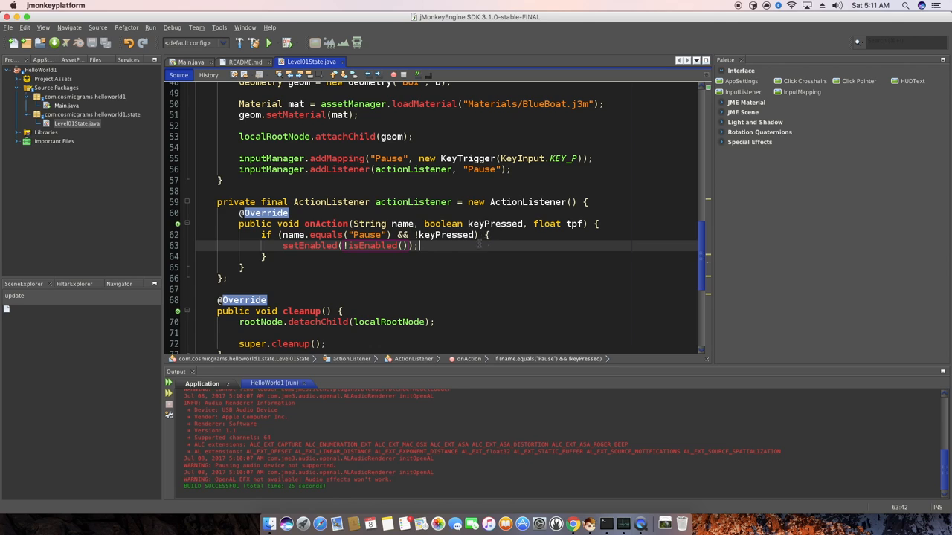
click(287, 245)
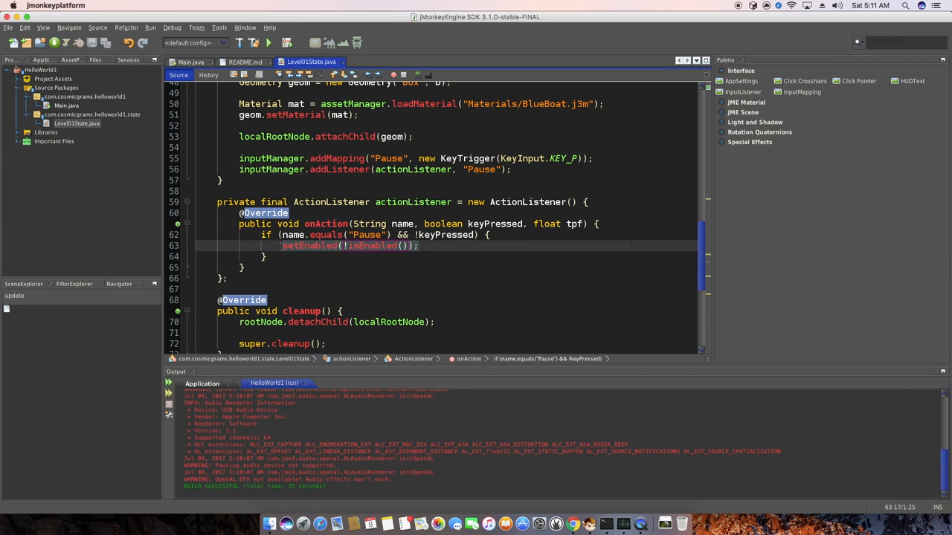
click(284, 246)
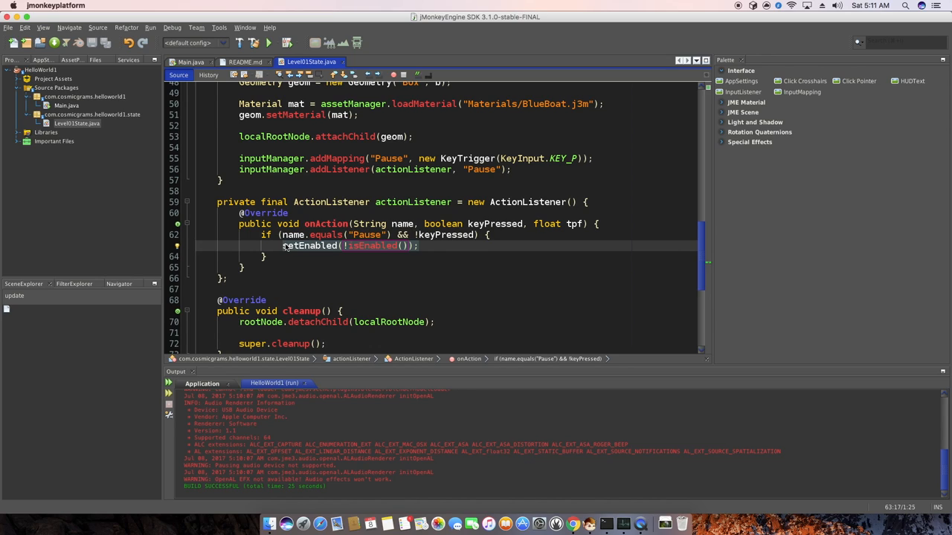
scroll(344, 201, up, 2)
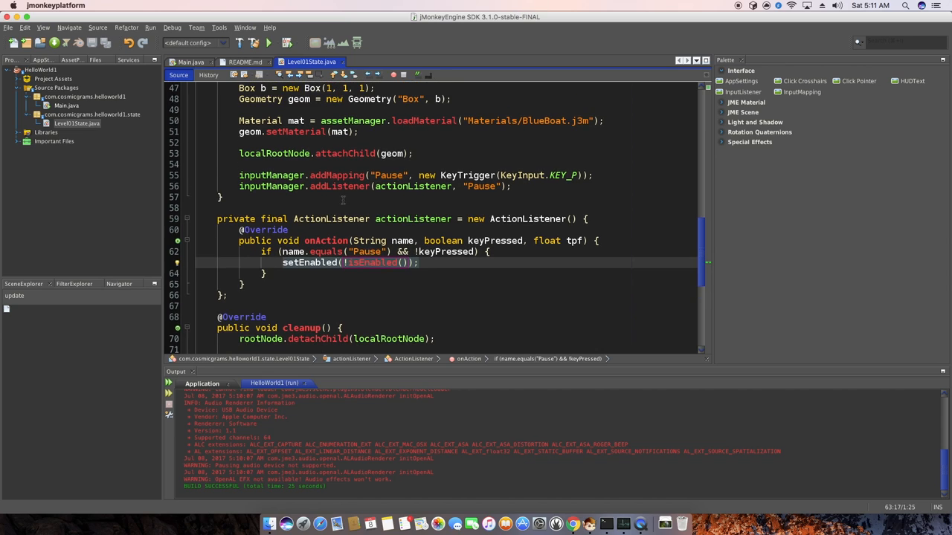
click(295, 177)
scroll(290, 186, up, 5)
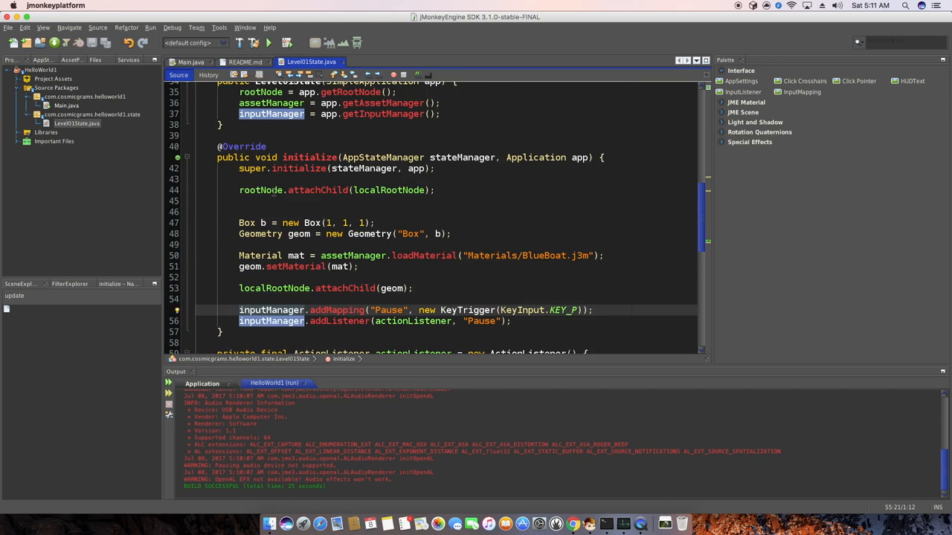
scroll(275, 192, up, 3)
click(443, 157)
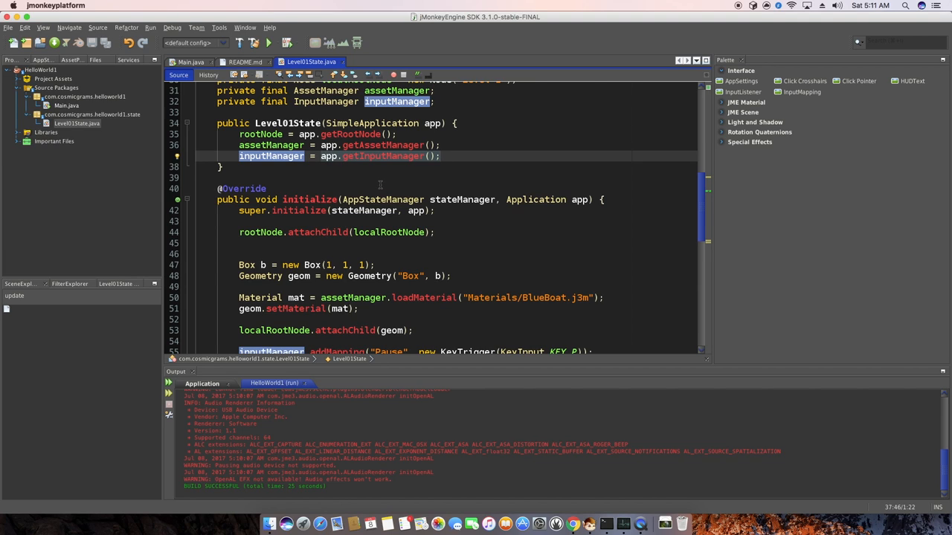
scroll(380, 185, down, 7)
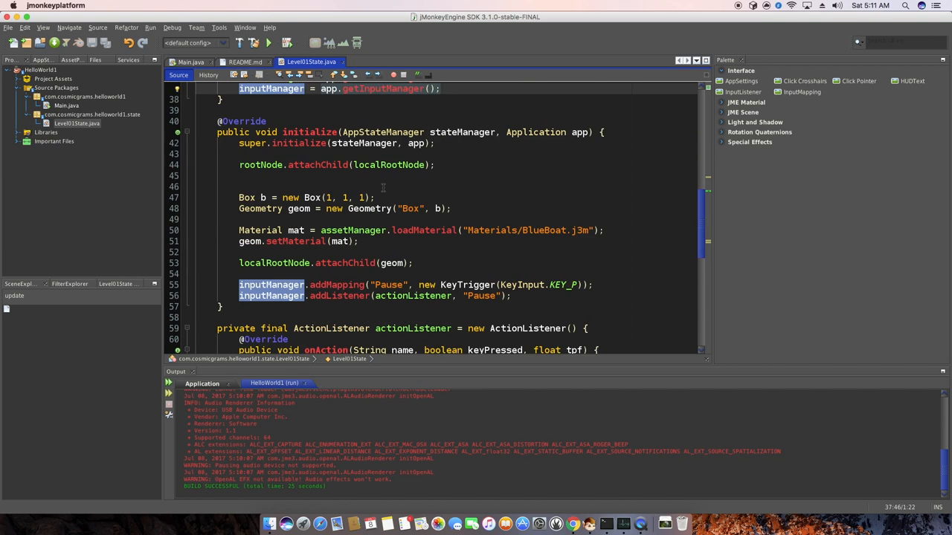
scroll(375, 189, down, 2)
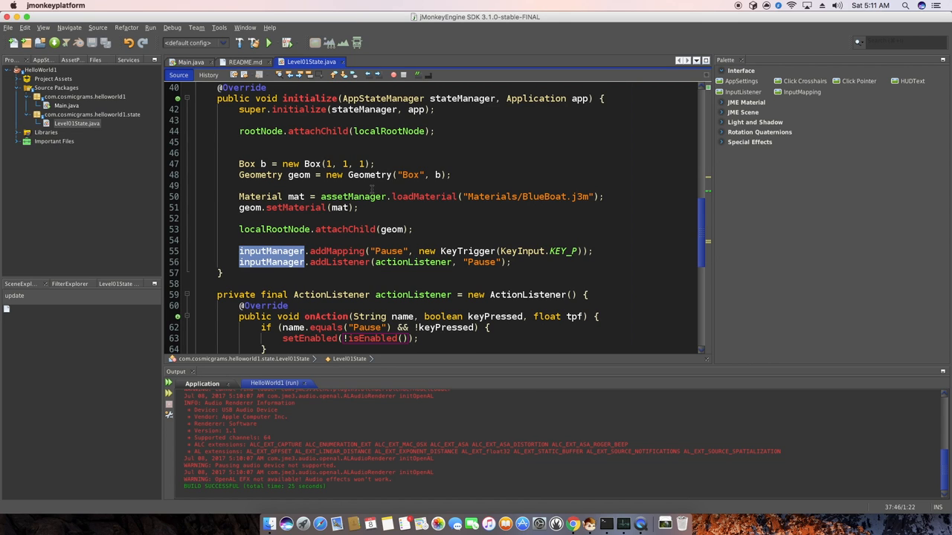
scroll(372, 190, up, 9)
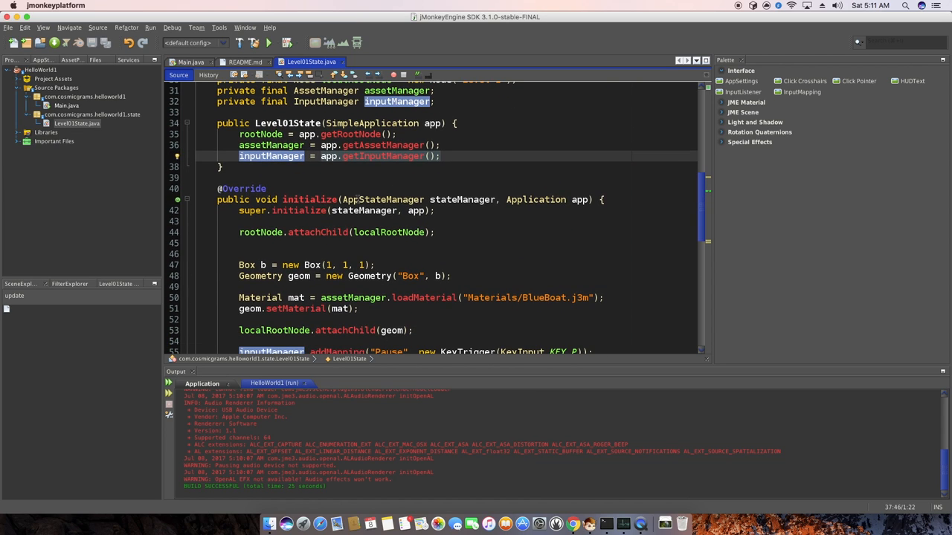
scroll(358, 199, down, 10)
scroll(358, 199, down, 8)
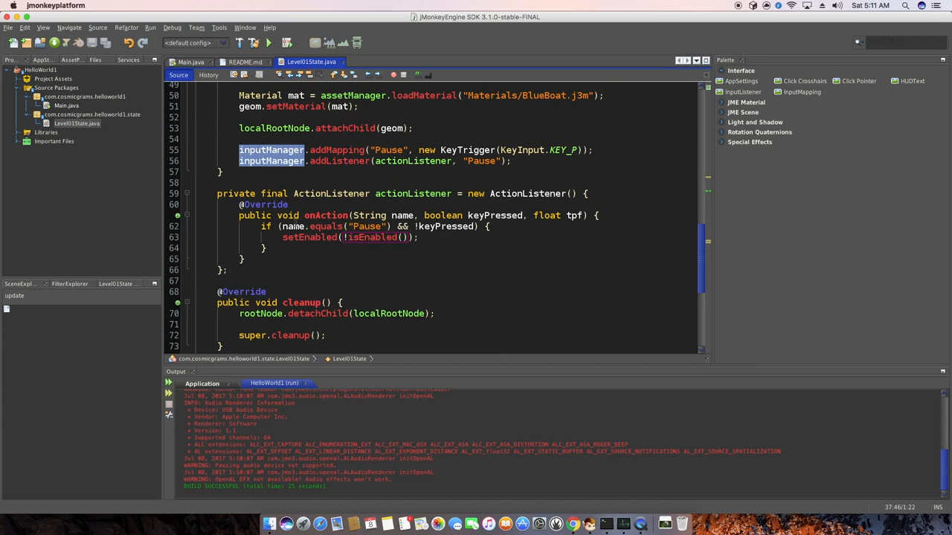
drag(261, 194, 303, 256)
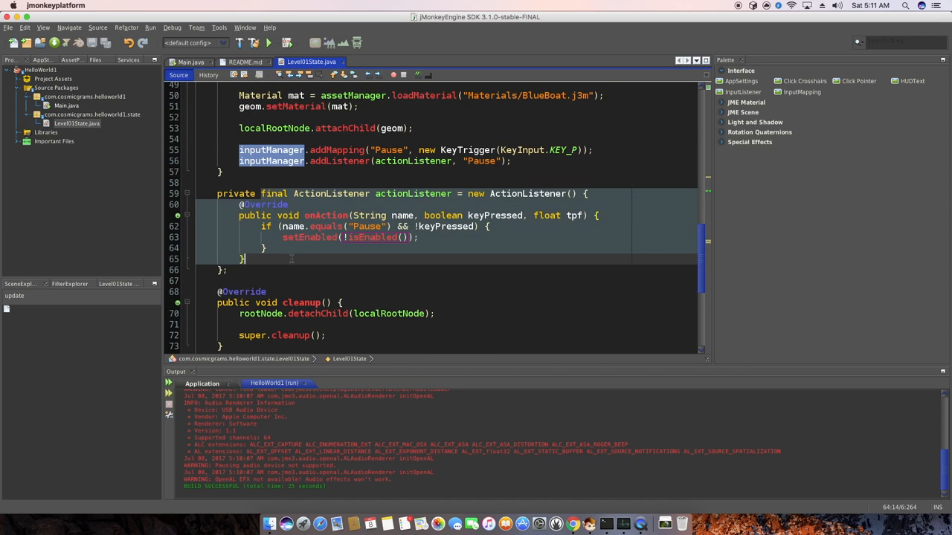
scroll(302, 256, down, 1)
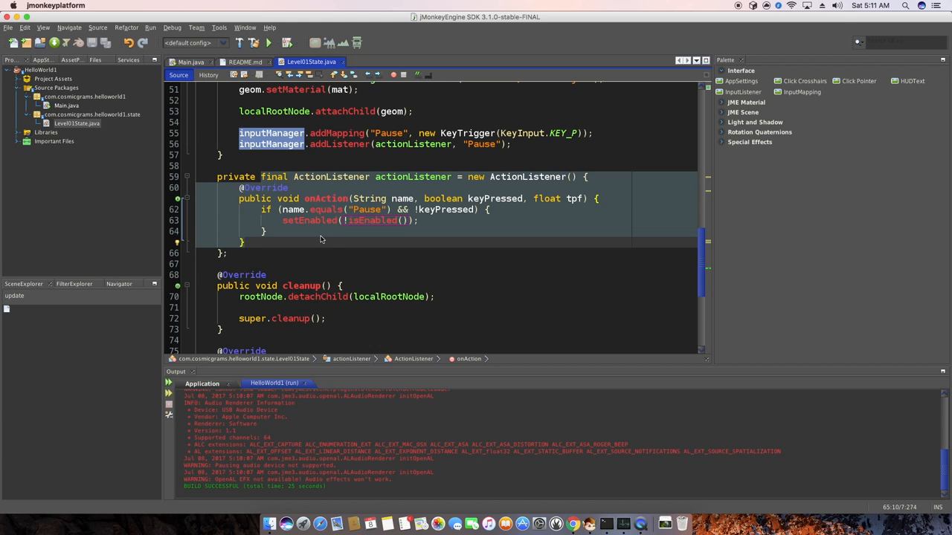
scroll(315, 206, down, 3)
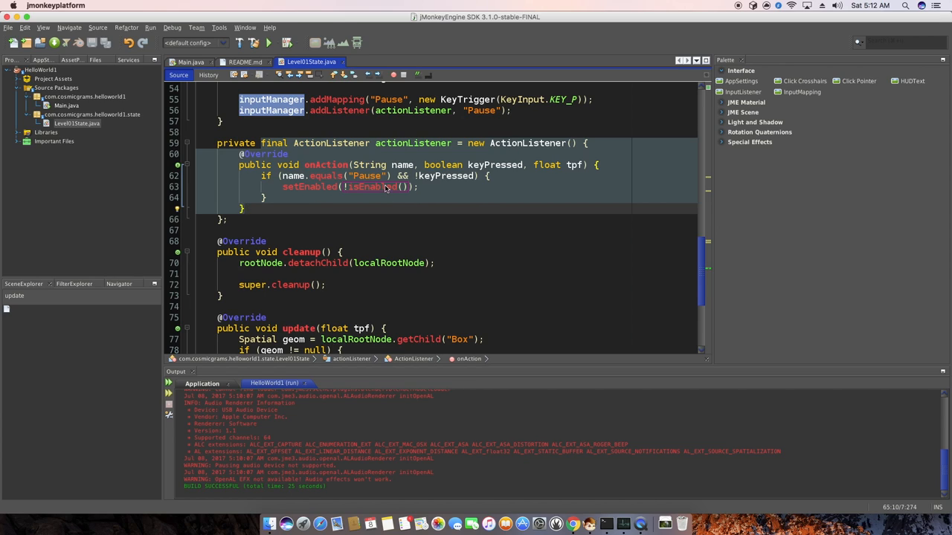
click(426, 187)
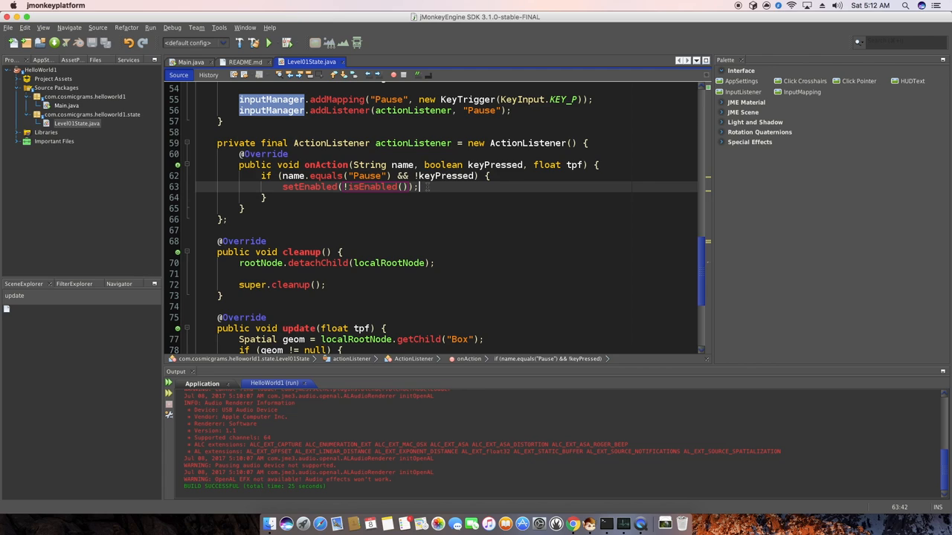
scroll(374, 241, down, 7)
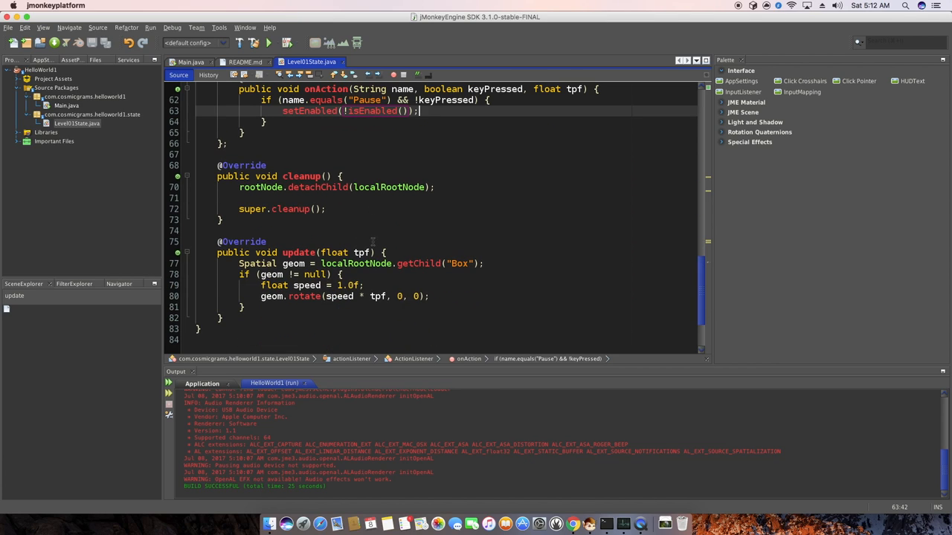
drag(281, 259, 324, 301)
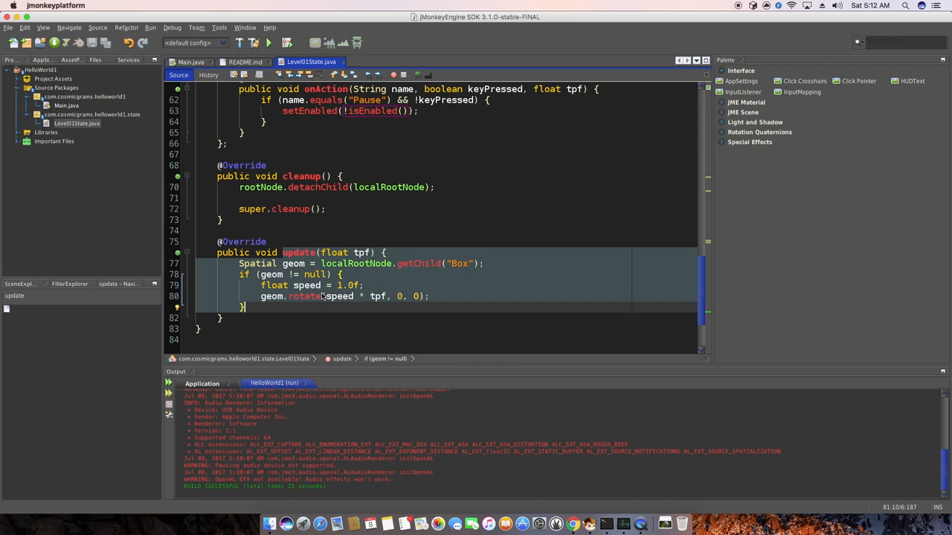
scroll(321, 296, up, 4)
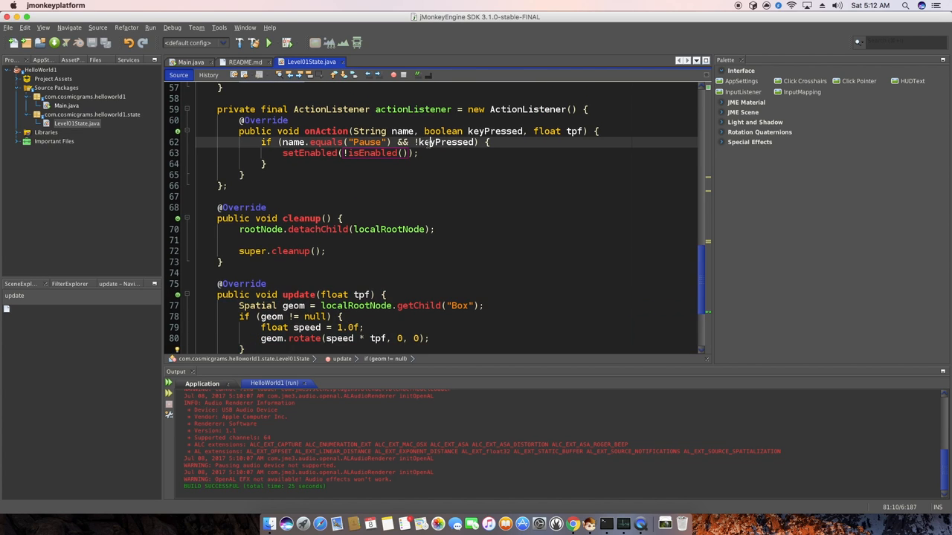
click(425, 152)
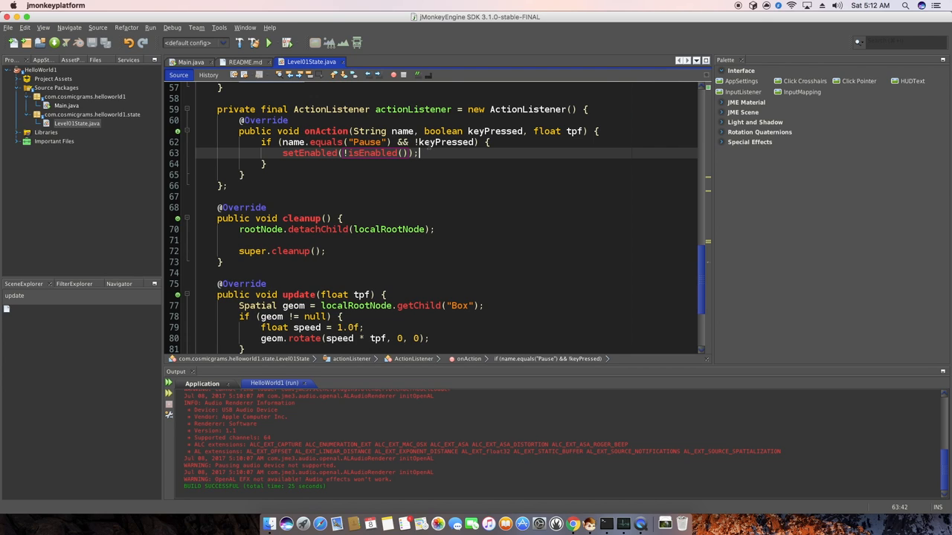
scroll(433, 216, up, 10)
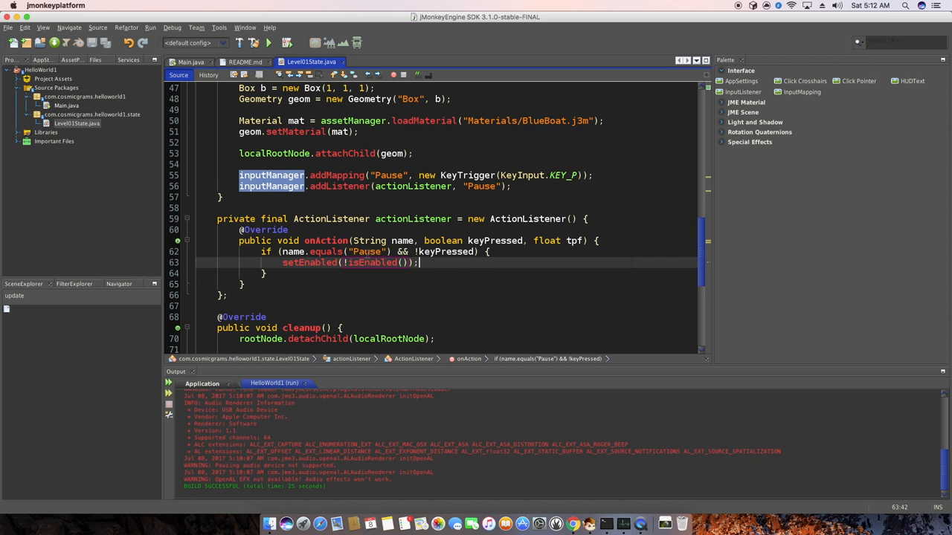
scroll(358, 262, down, 8)
scroll(358, 262, down, 7)
drag(251, 244, 223, 309)
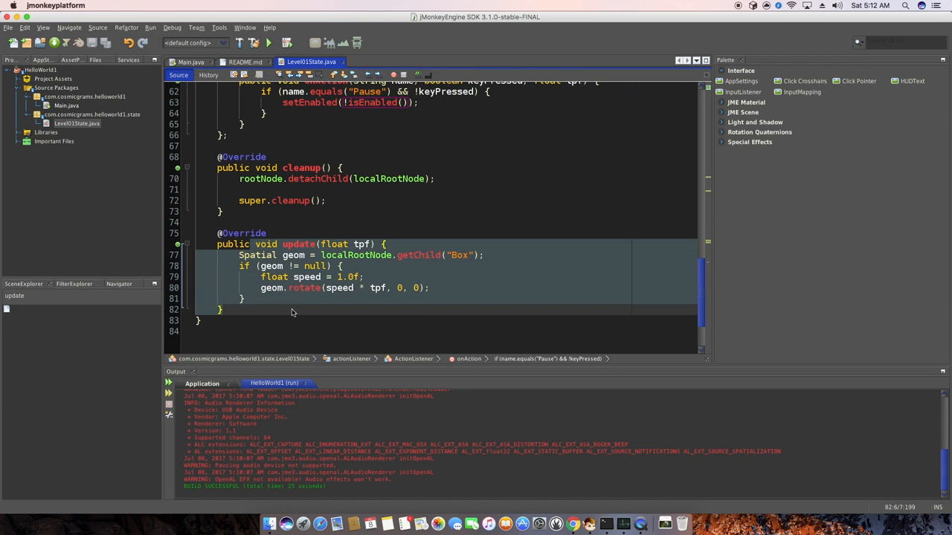
scroll(296, 278, up, 18)
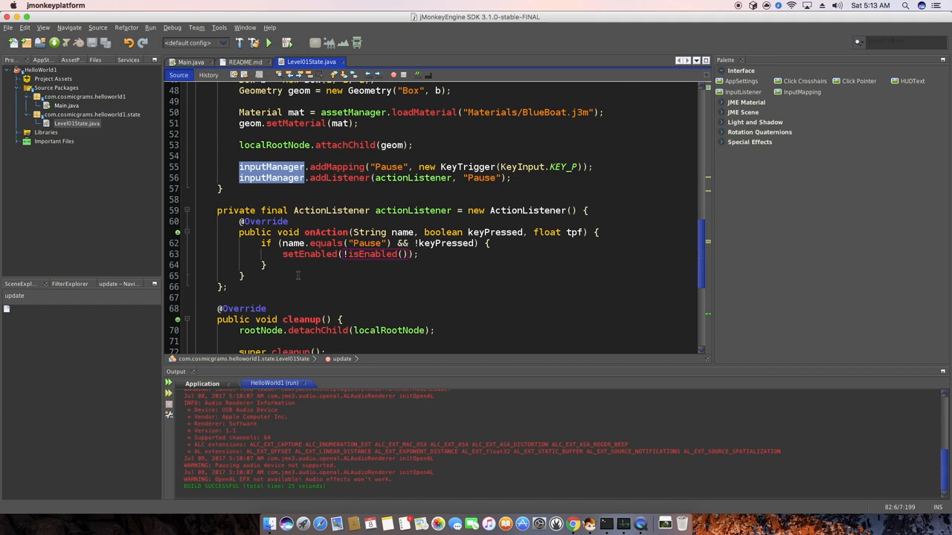
scroll(296, 278, up, 1)
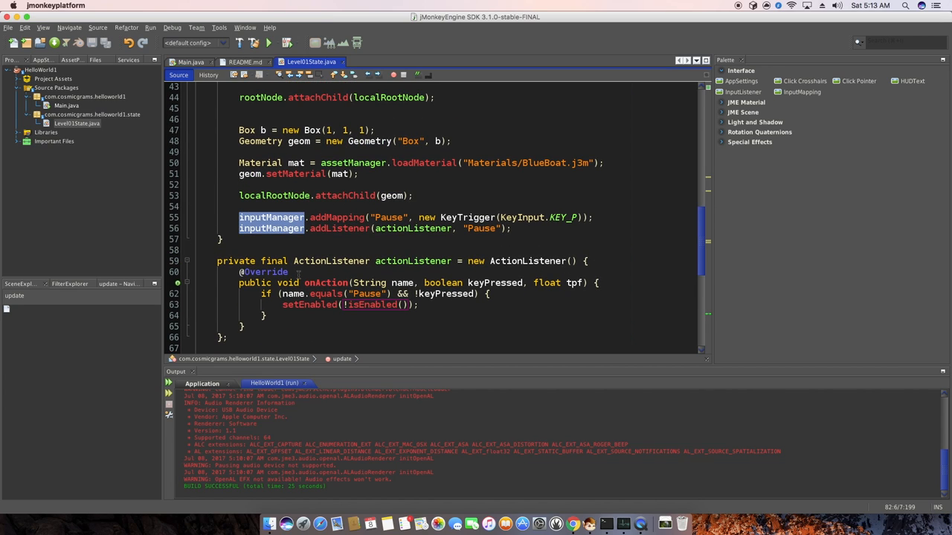
scroll(298, 273, down, 7)
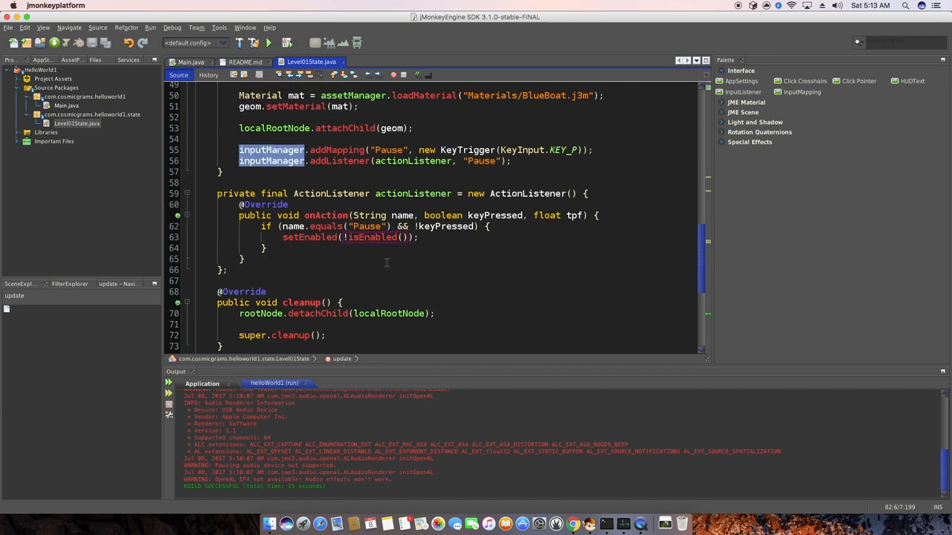
scroll(298, 273, up, 20)
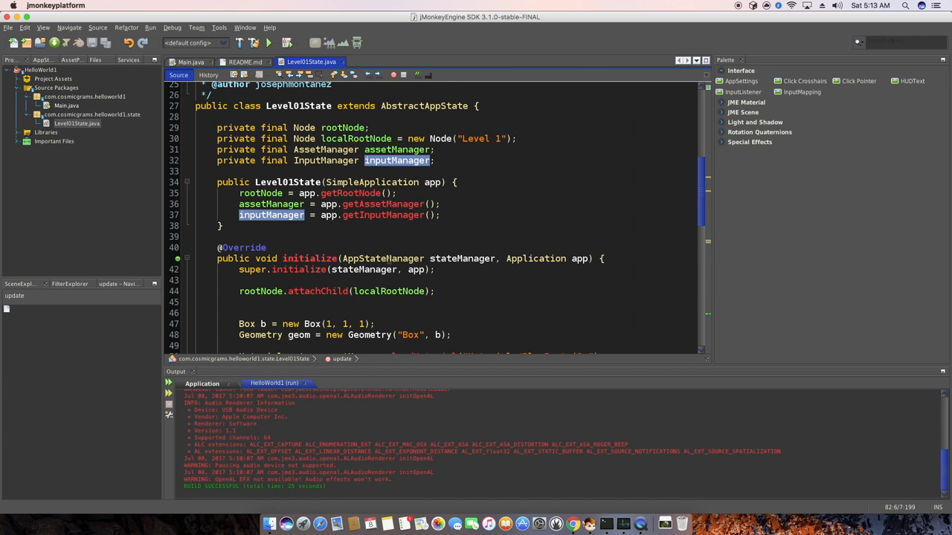
scroll(392, 262, down, 17)
scroll(391, 262, up, 6)
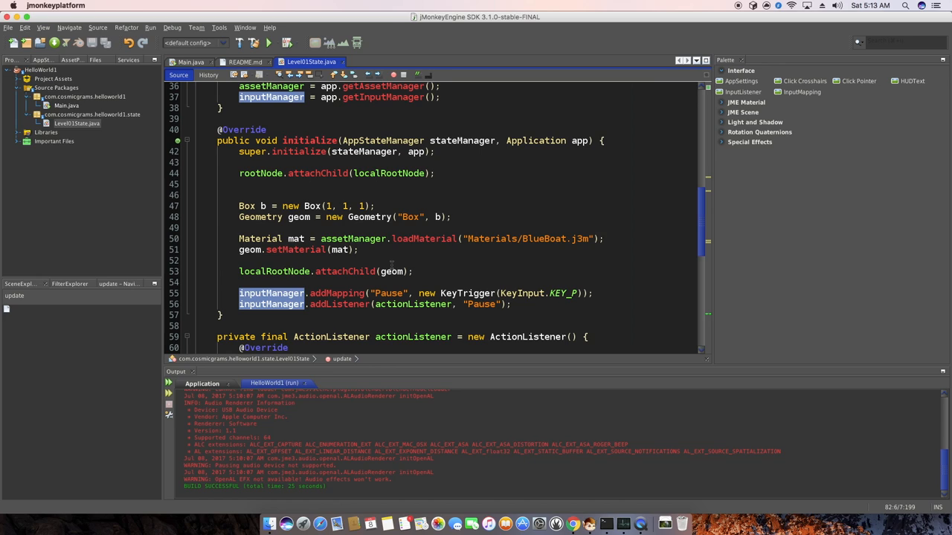
scroll(392, 262, down, 8)
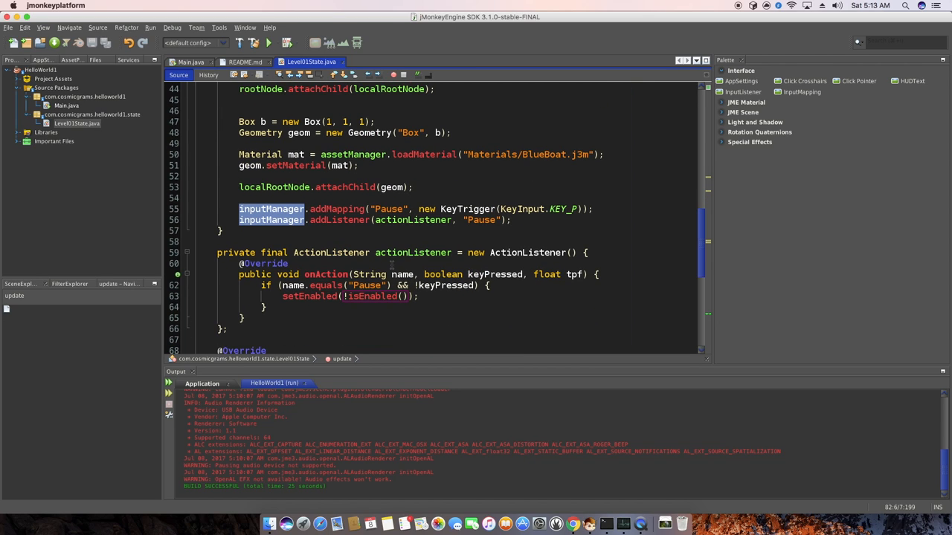